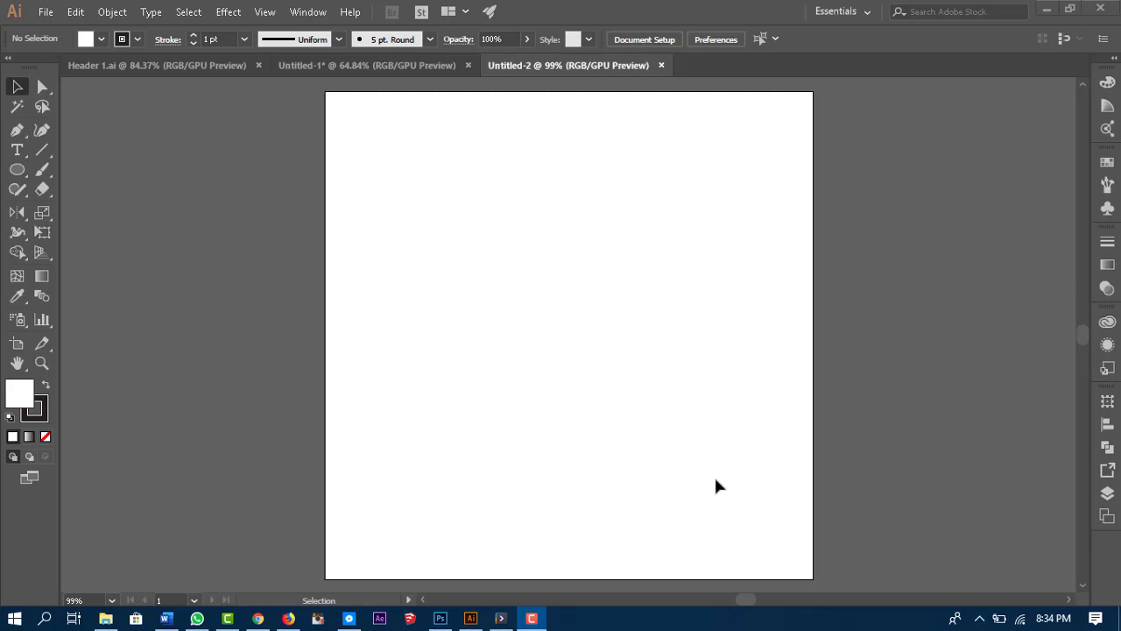
Step: Tear off the shape tools group as a floating panel and place it beside the artboard
click(19, 175)
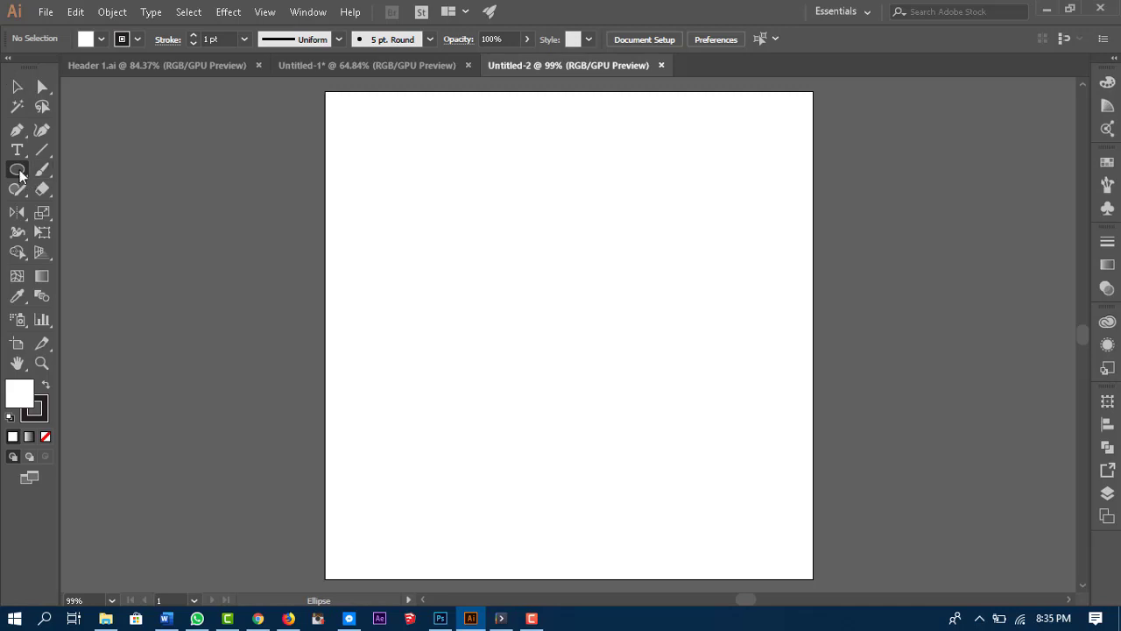
click(19, 175)
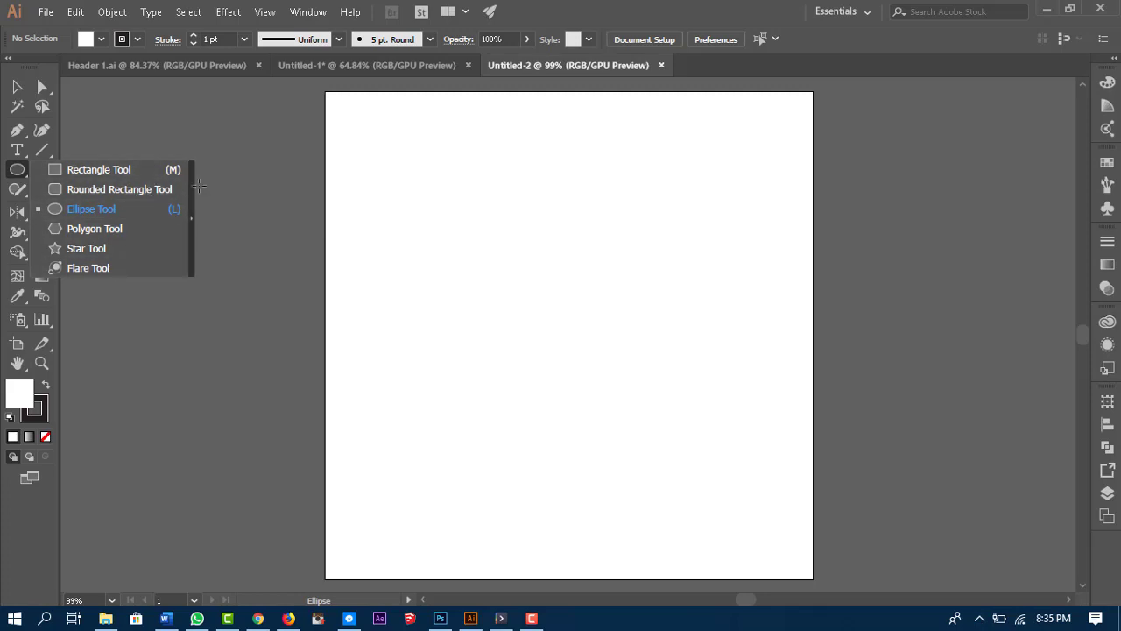
click(193, 221)
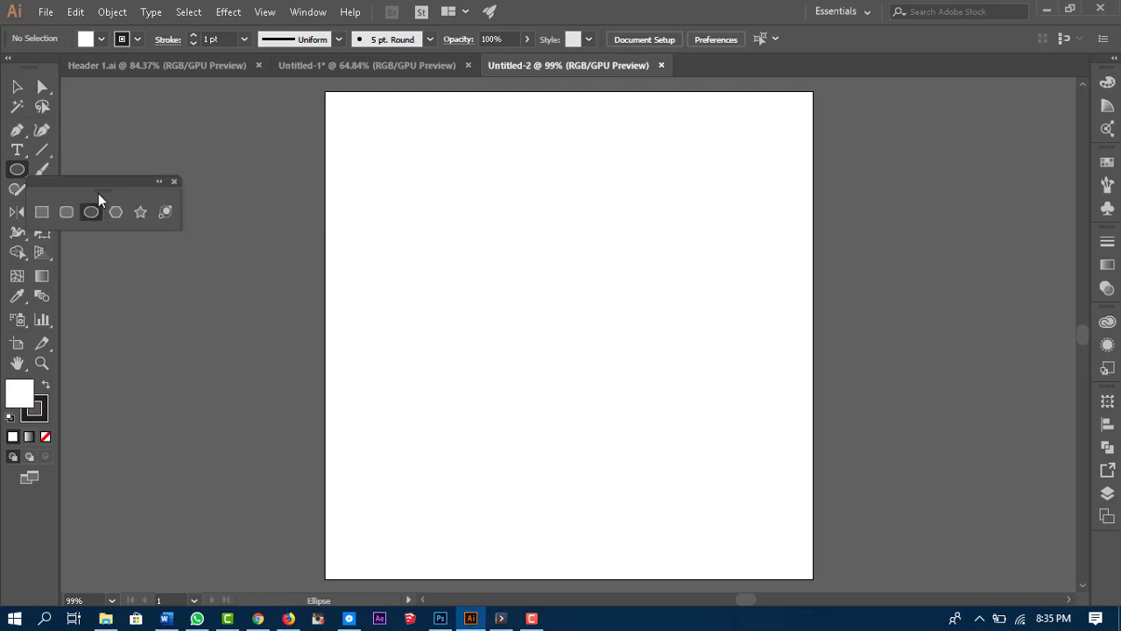
drag(110, 178, 180, 154)
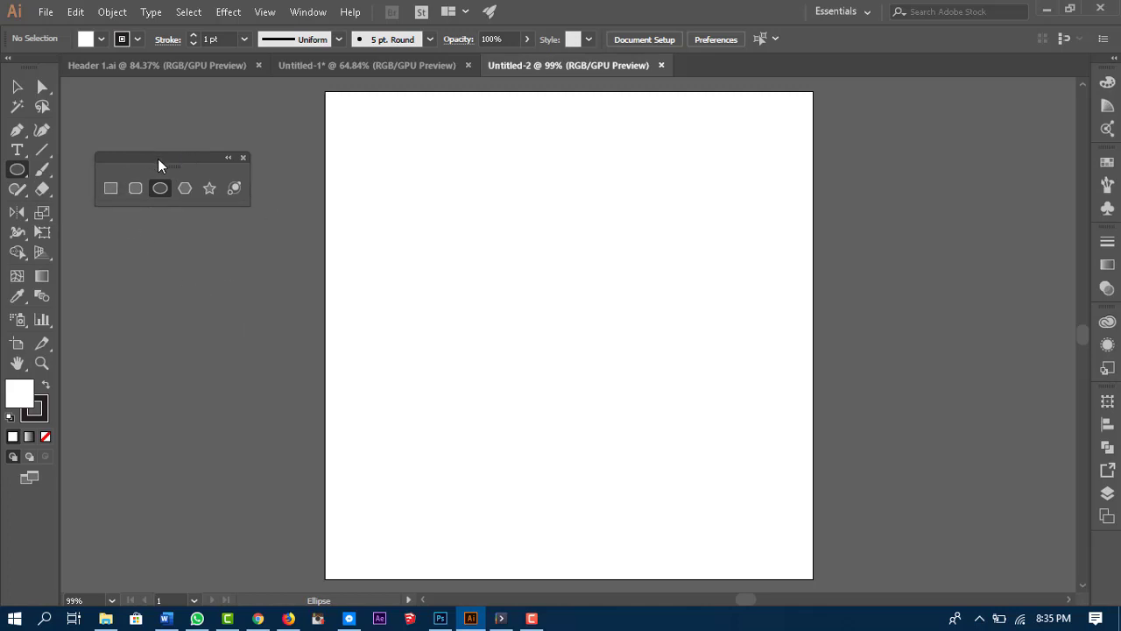
drag(158, 165, 131, 126)
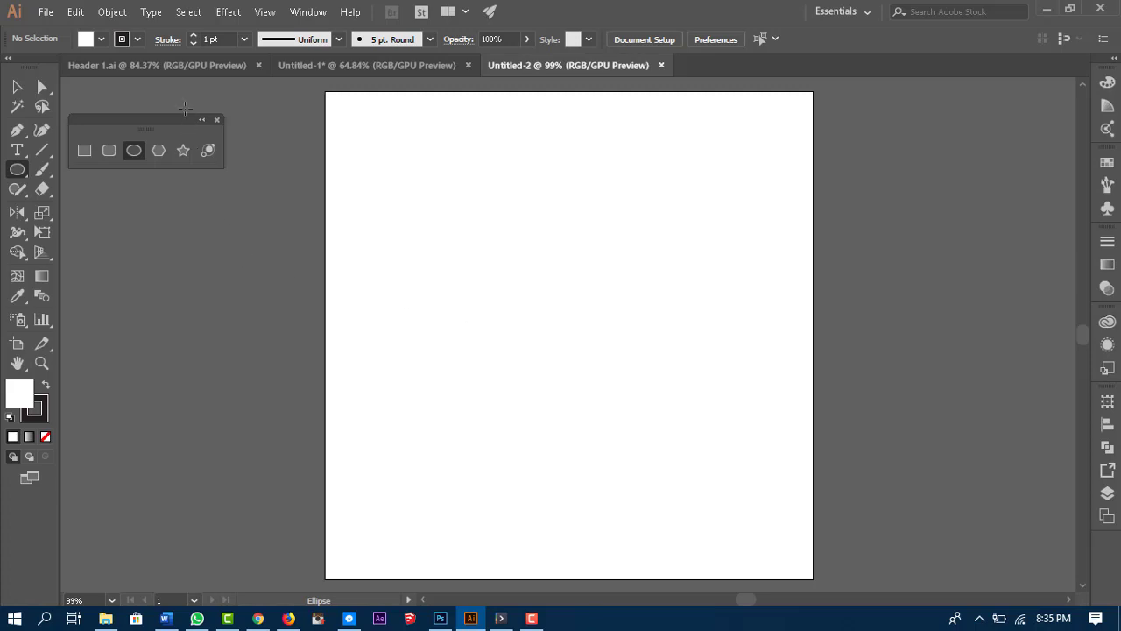
drag(180, 120, 203, 119)
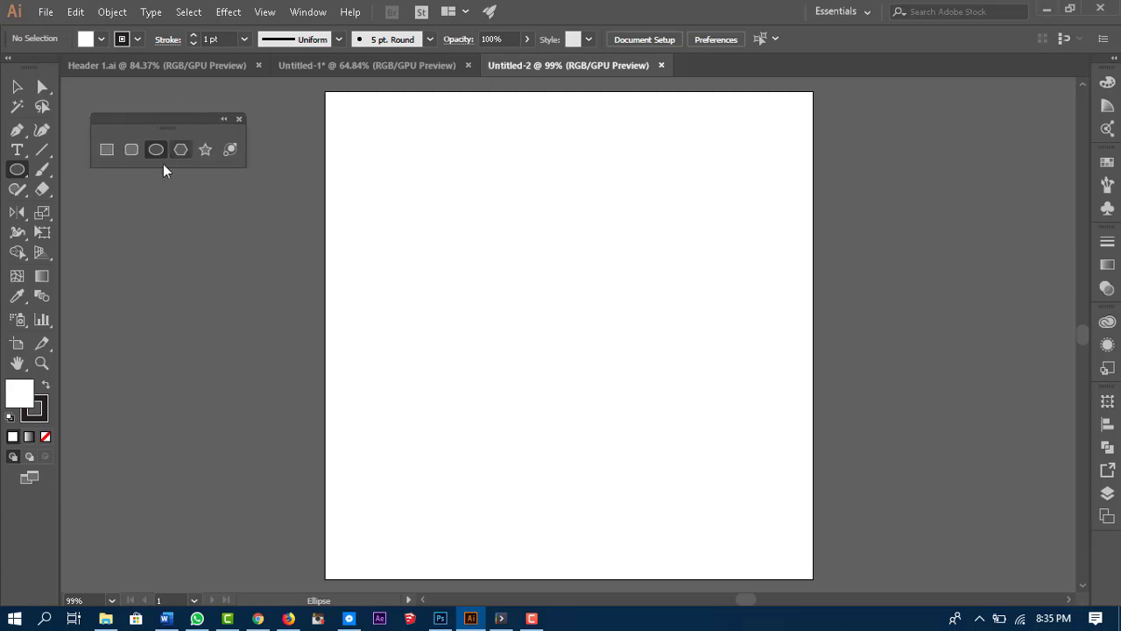
Step: Start a rectangle in the upper-left part of the artboard with width and height of 200 px
click(110, 153)
click(444, 228)
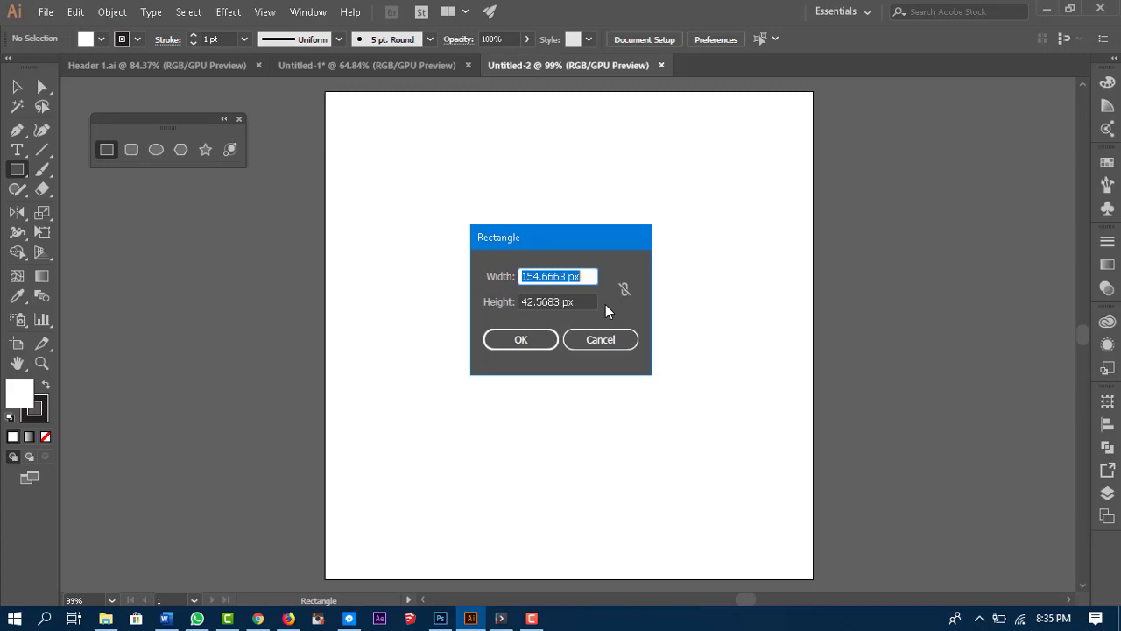
text(200)
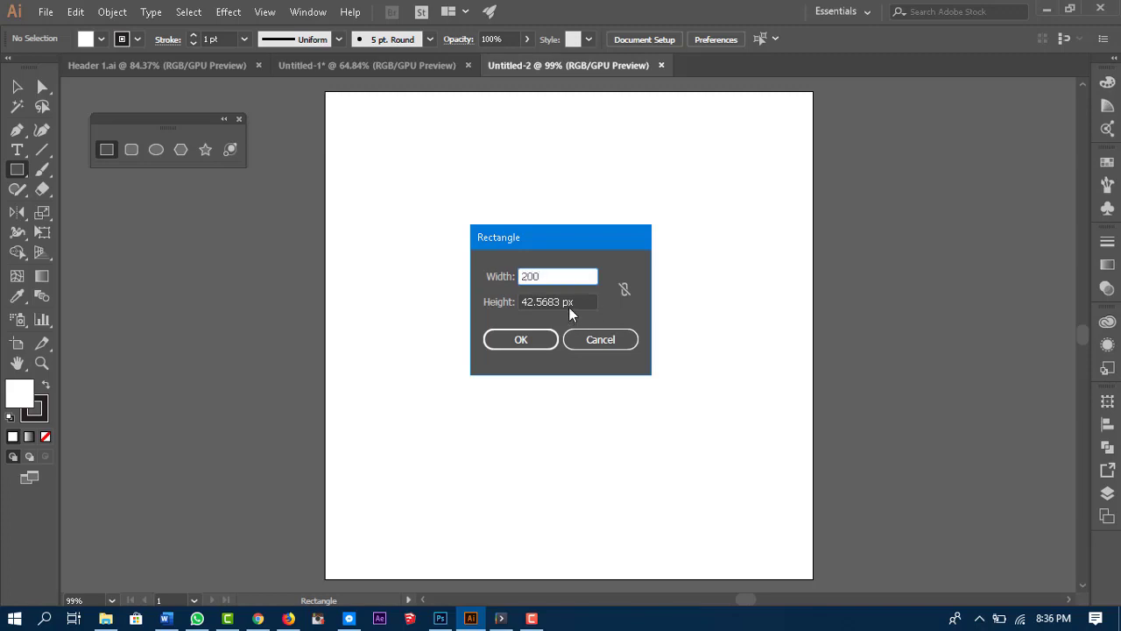
key(Tab)
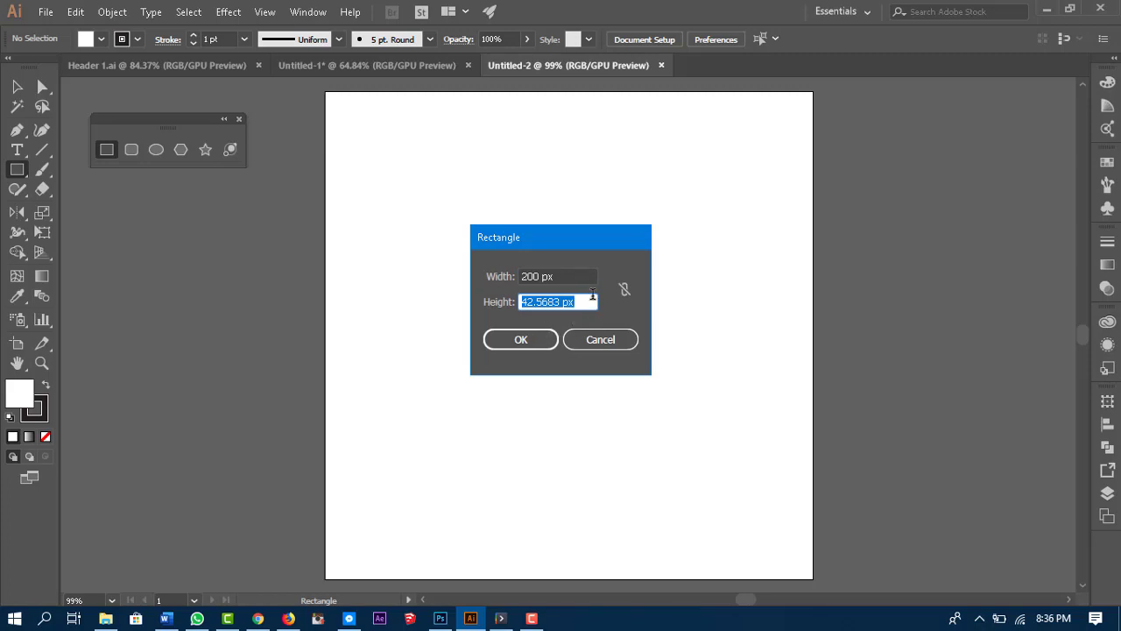
text(200)
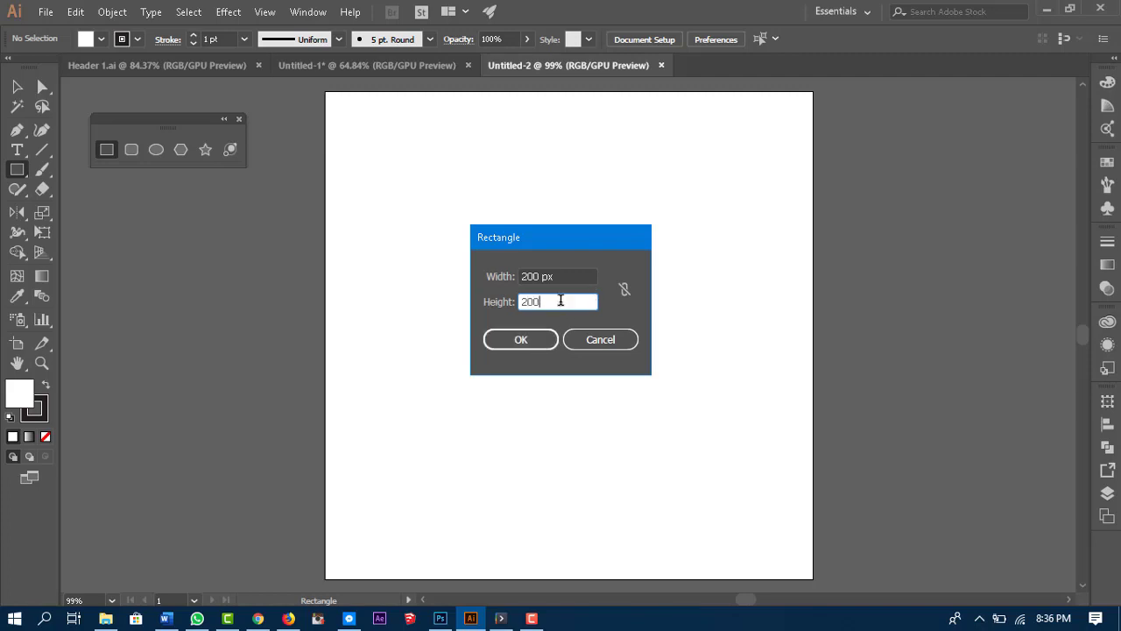
Step: Try to enter the new rectangle's width and height as 200 in instead of pixels
drag(564, 277, 544, 277)
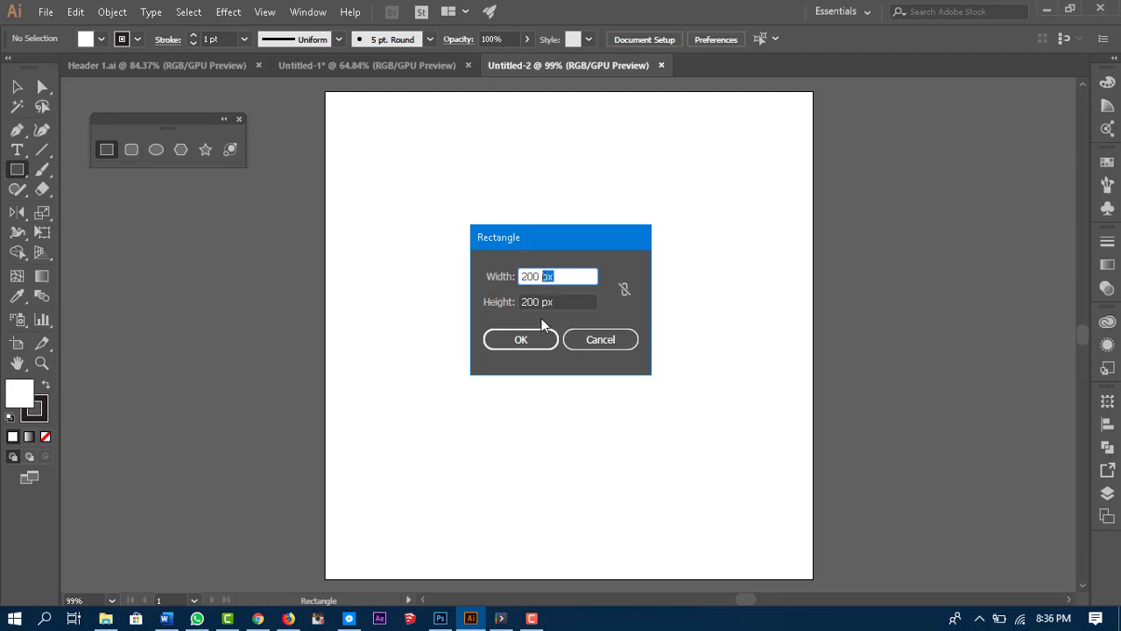
text(in)
drag(555, 301, 540, 301)
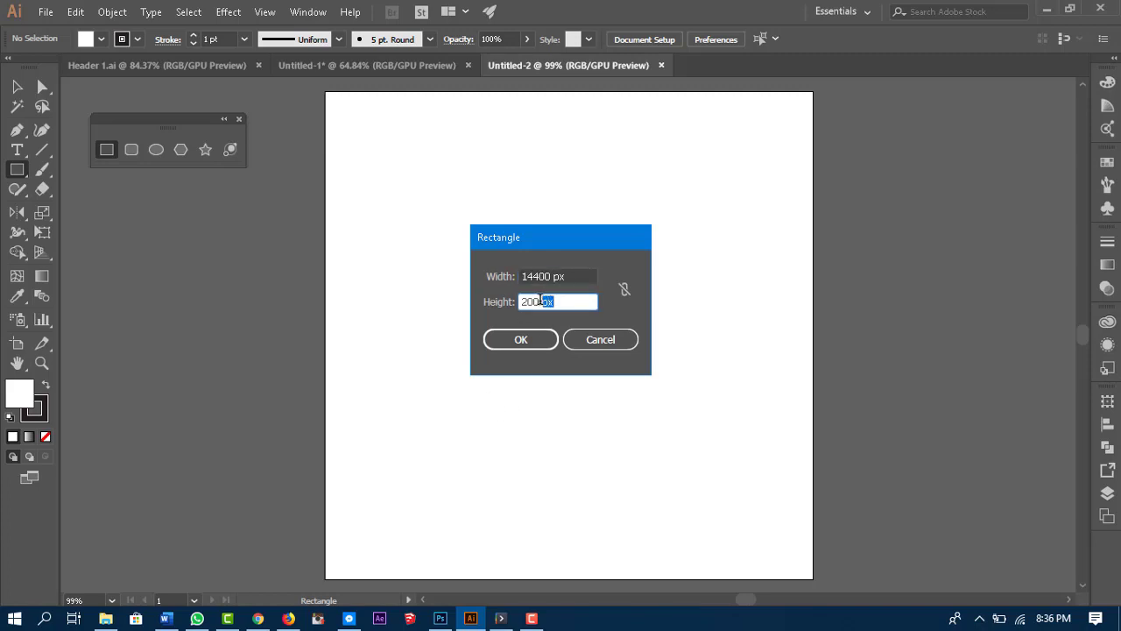
text(in)
Step: Set the rectangle's width and height to 200 px and create it
click(568, 276)
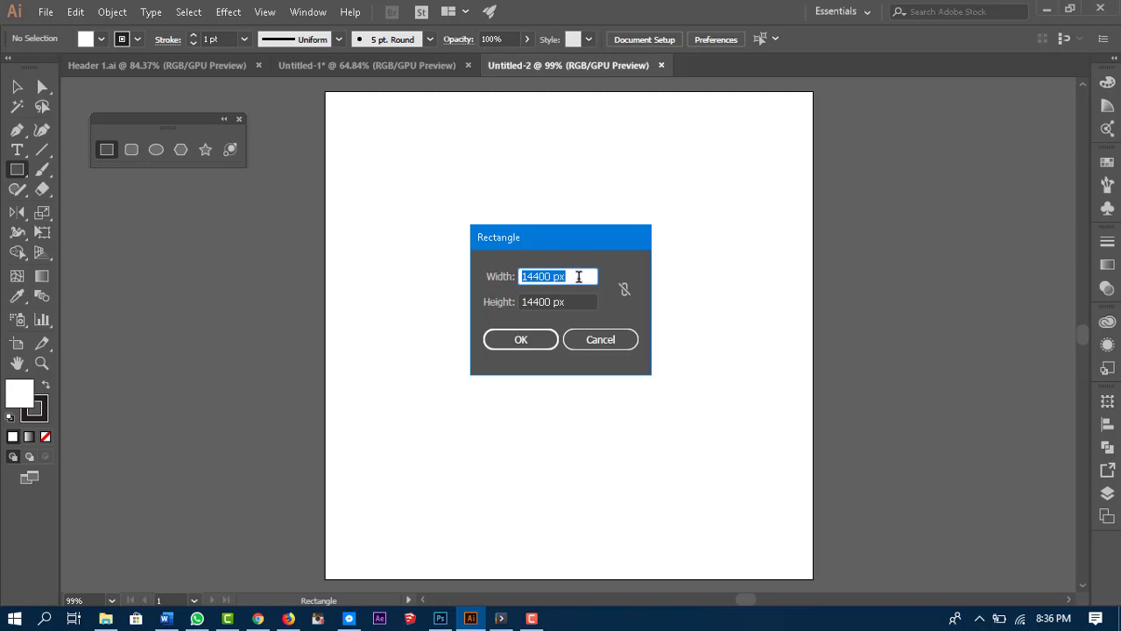
drag(578, 276, 461, 306)
text(200)
key(Tab)
text(200)
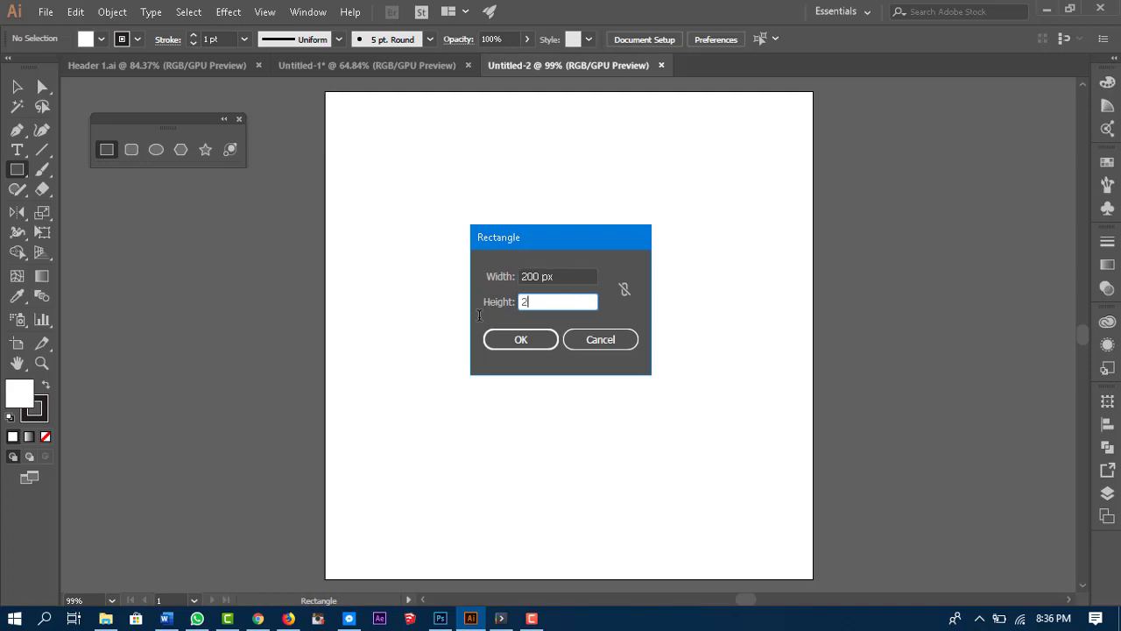
click(543, 341)
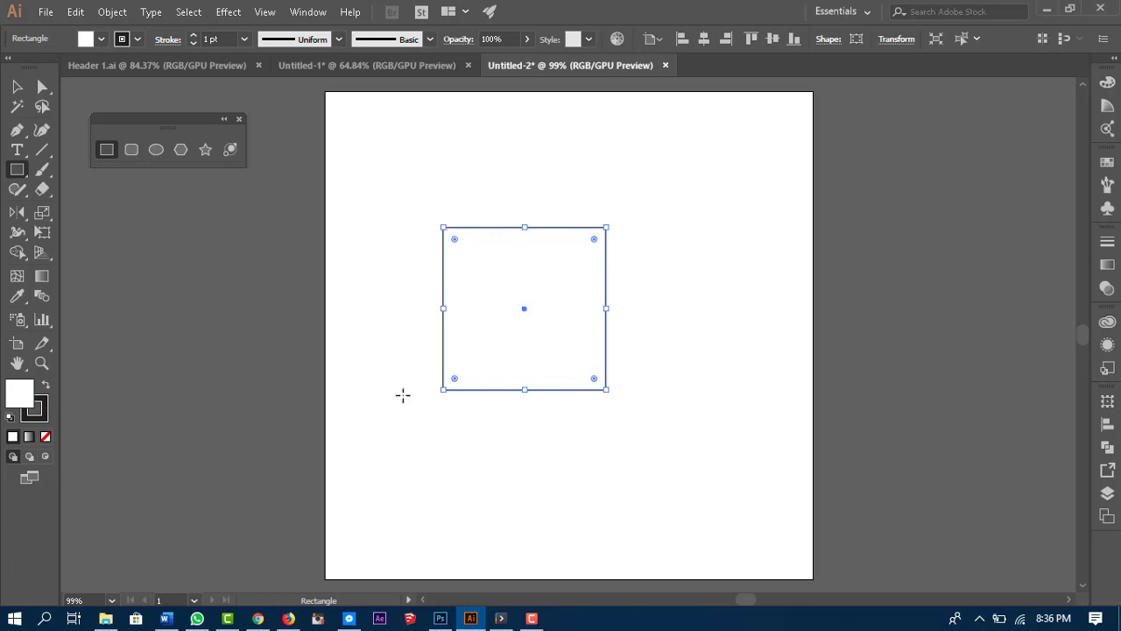
Step: Set the rectangle's width to 300 px, scaling from its center
click(897, 41)
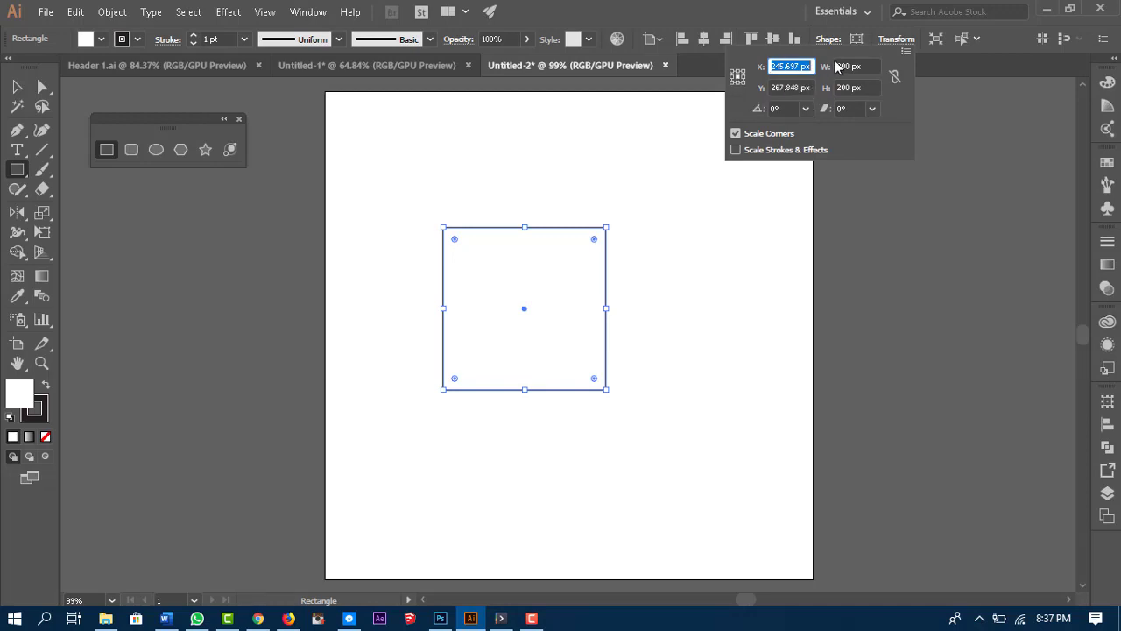
click(864, 65)
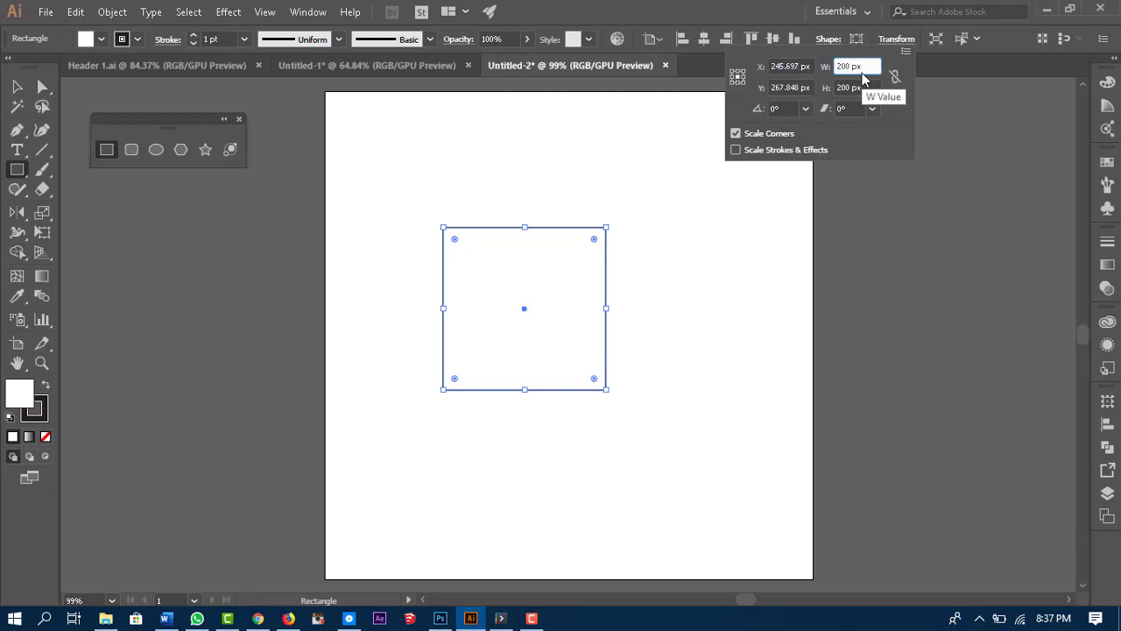
key(Up)
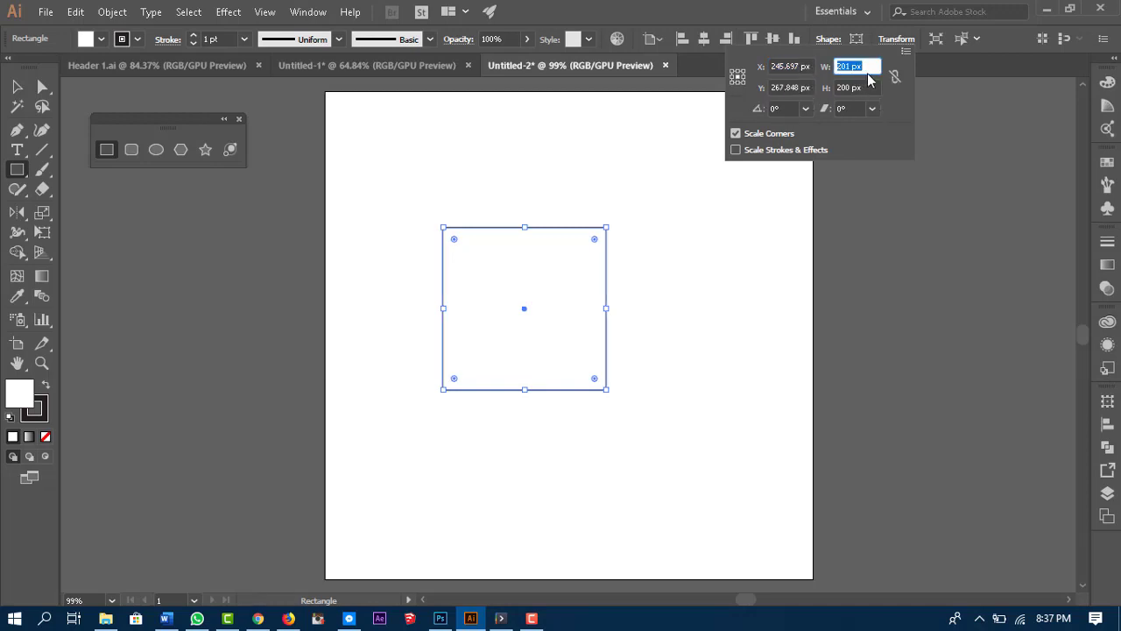
text(300)
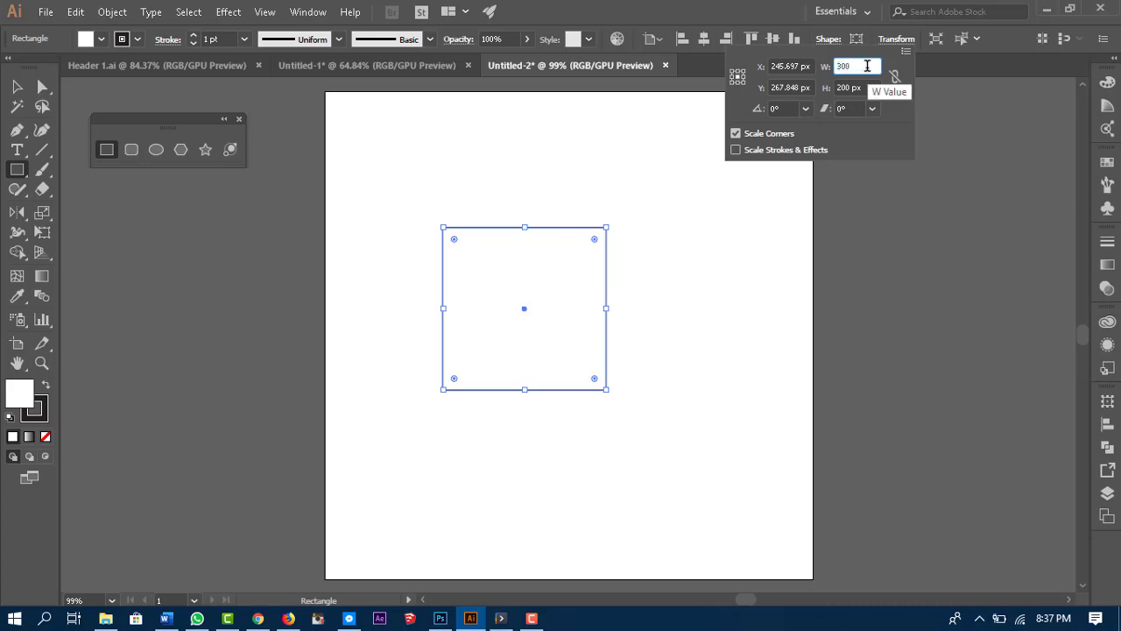
key(Return)
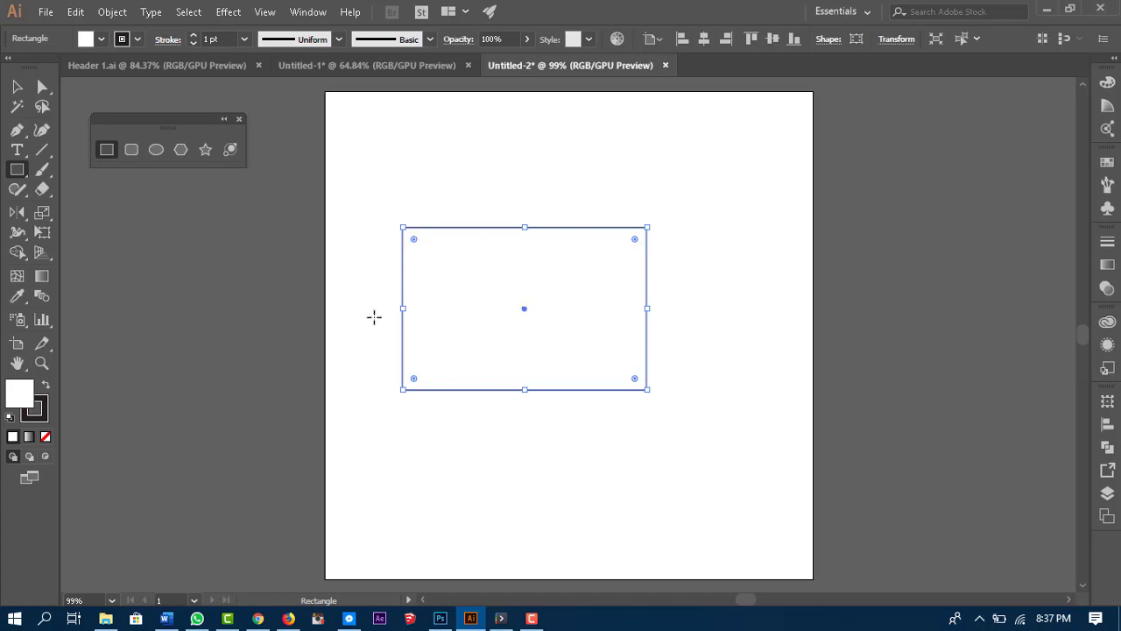
Step: Set the rectangle's height to 300 px, scaling from its center
click(894, 40)
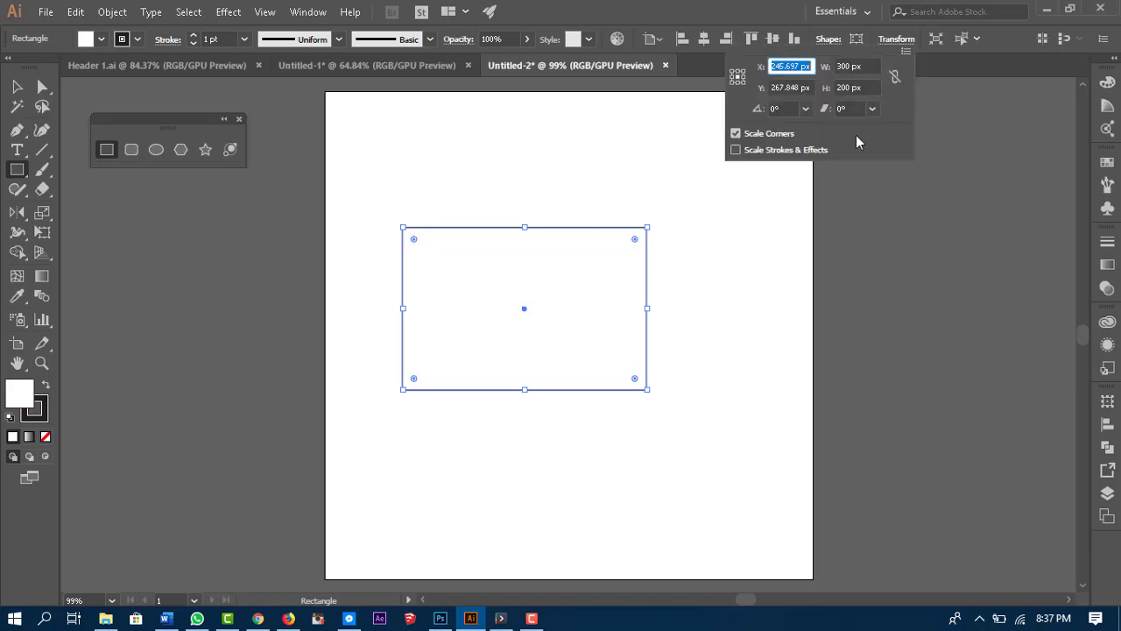
click(838, 88)
text(3)
key(Return)
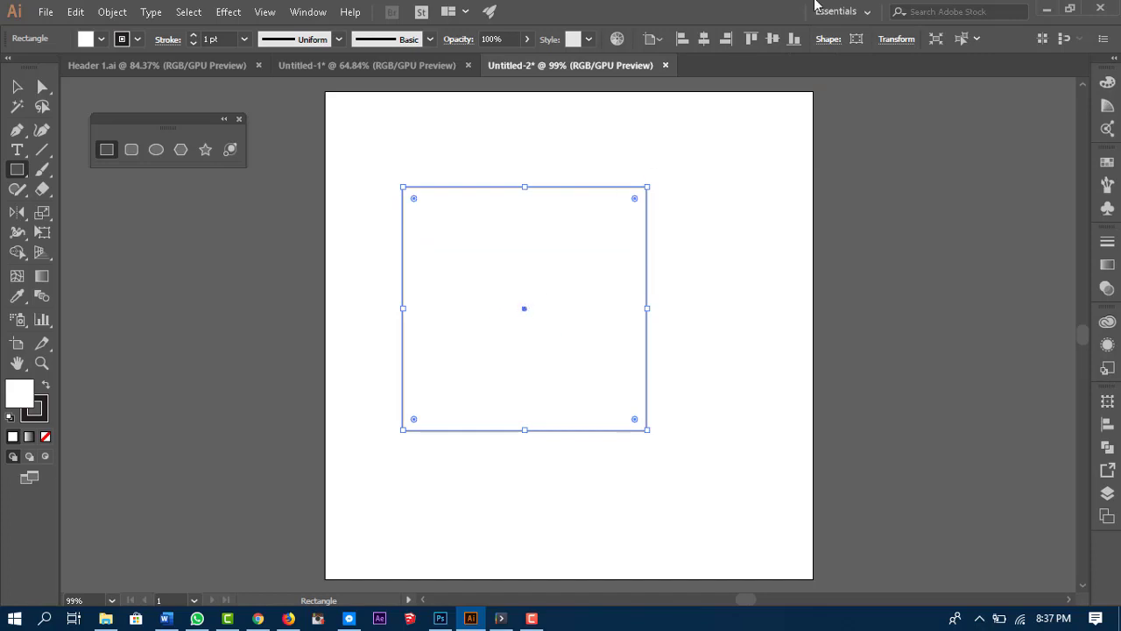
Step: Display the full Transform settings and float them beside the artboard, keeping the rectangle selected
click(895, 39)
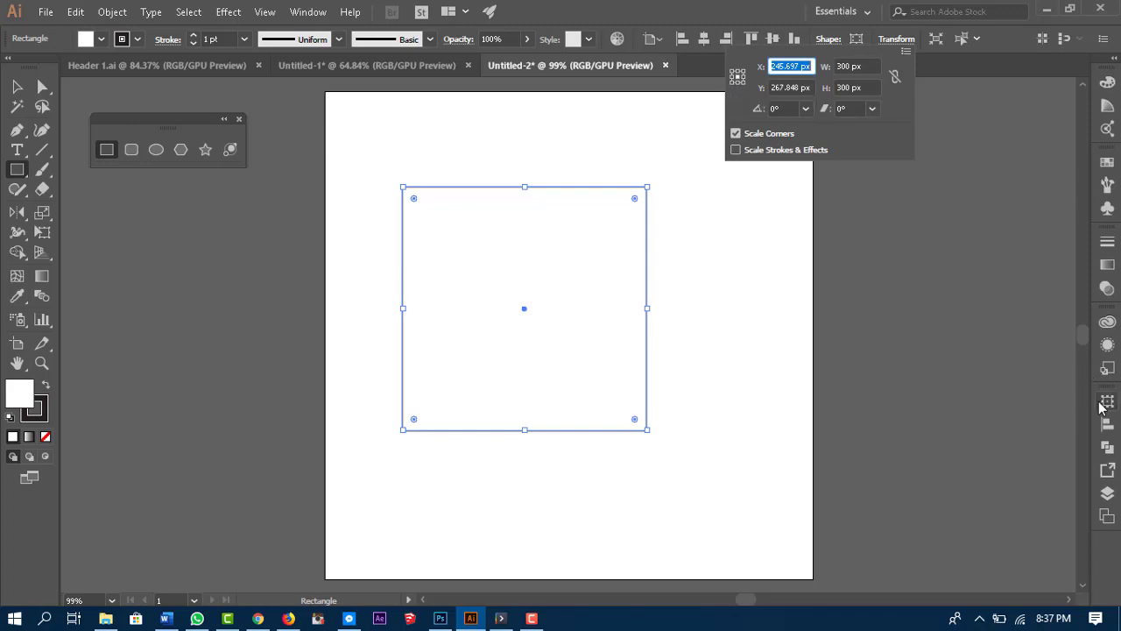
key(Escape)
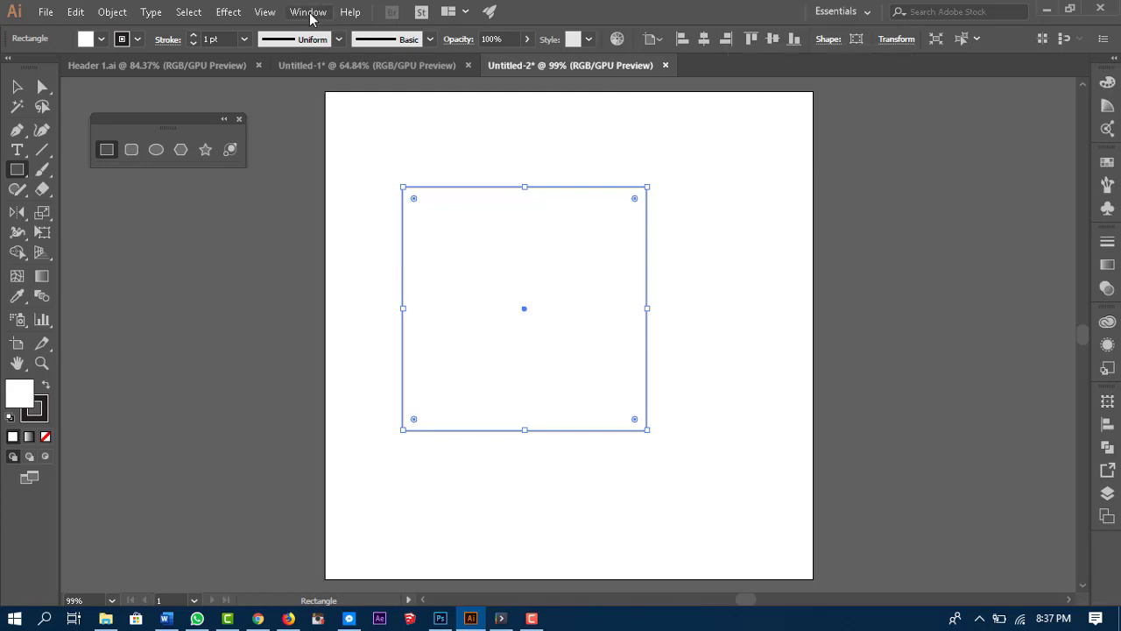
click(308, 13)
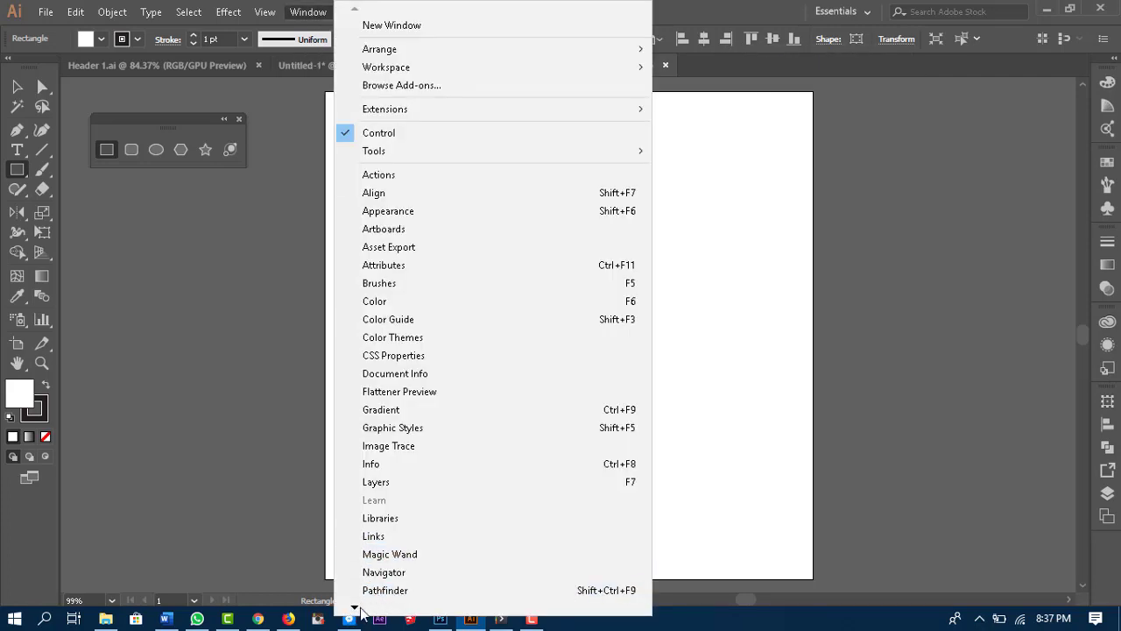
mouse_move(354, 608)
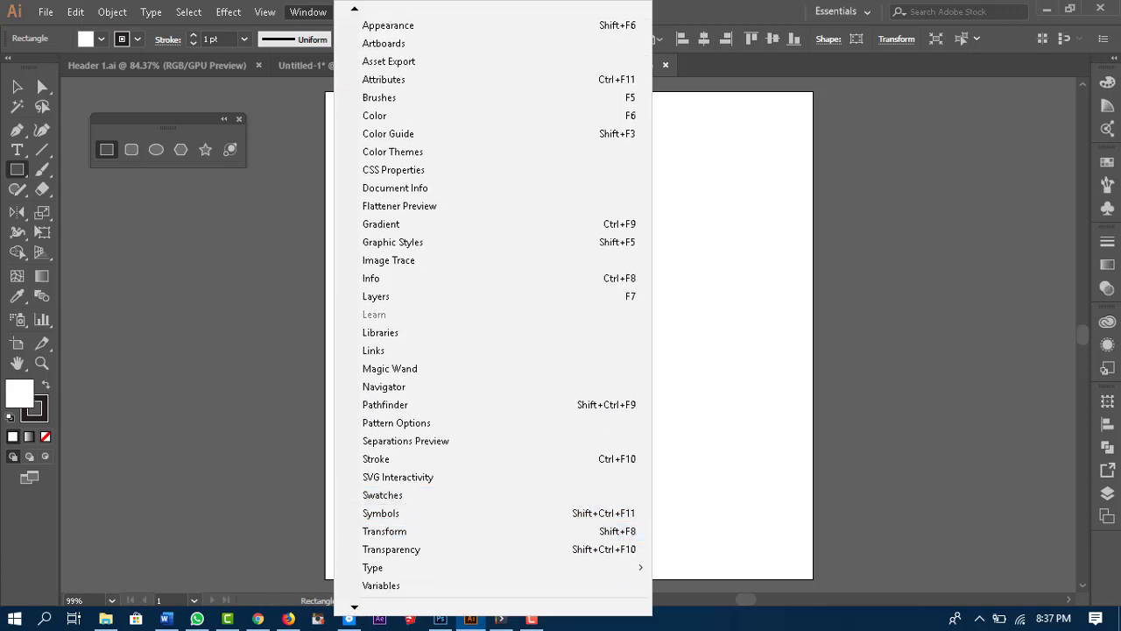
click(1108, 401)
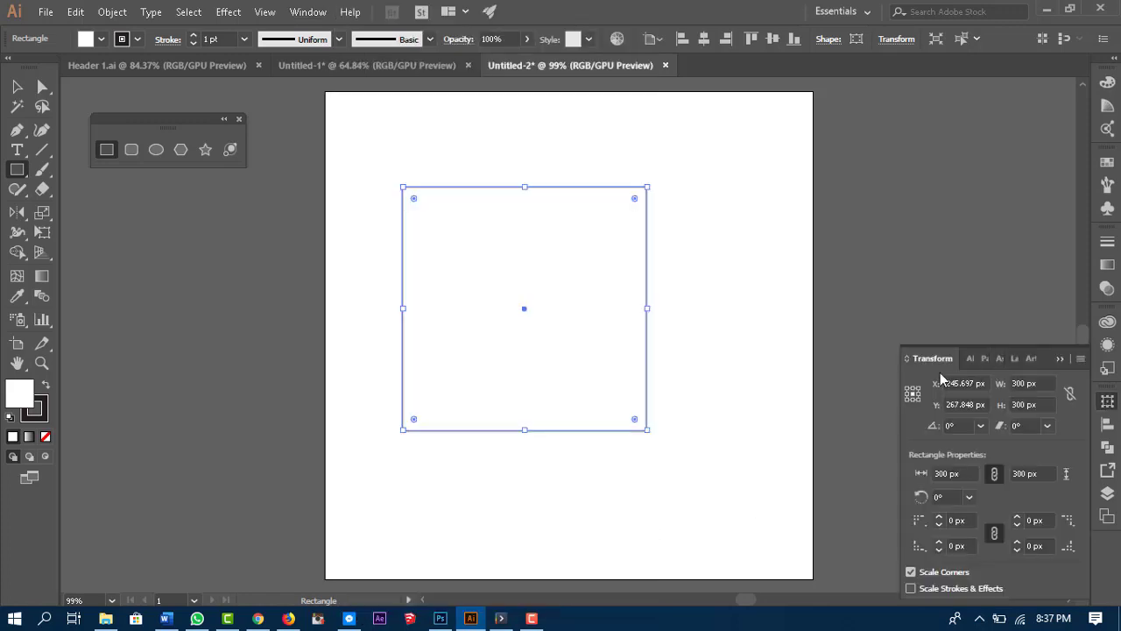
drag(930, 361, 809, 143)
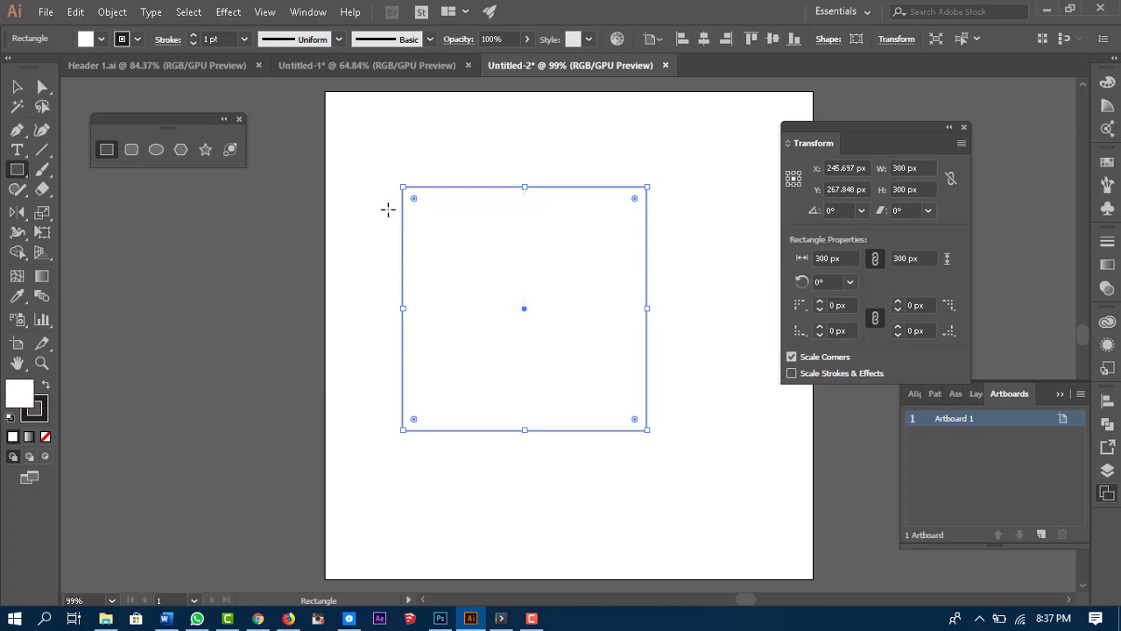
ctrl+click(399, 401)
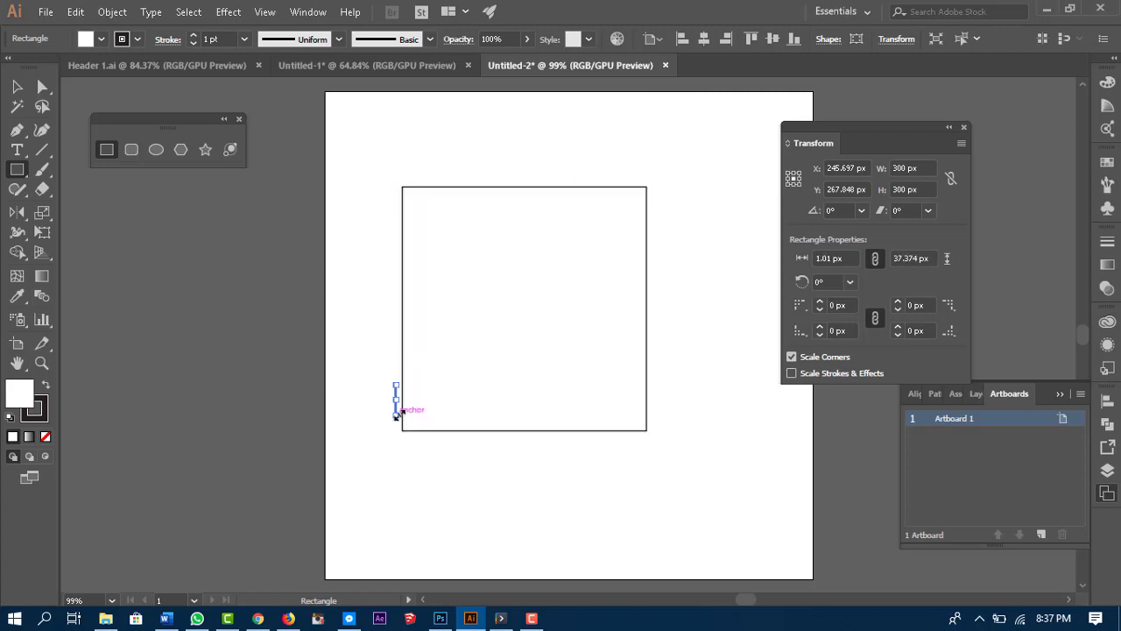
ctrl+click(430, 307)
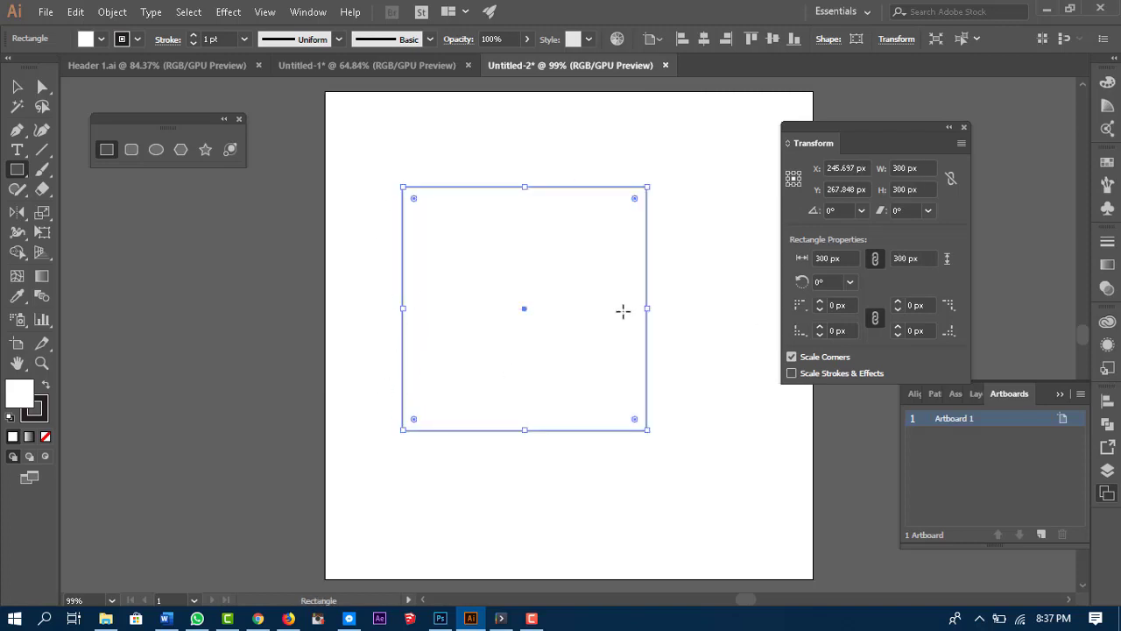
Step: Set the rectangle's reference point to the middle of its left edge and its width to 400 px
click(788, 178)
click(897, 168)
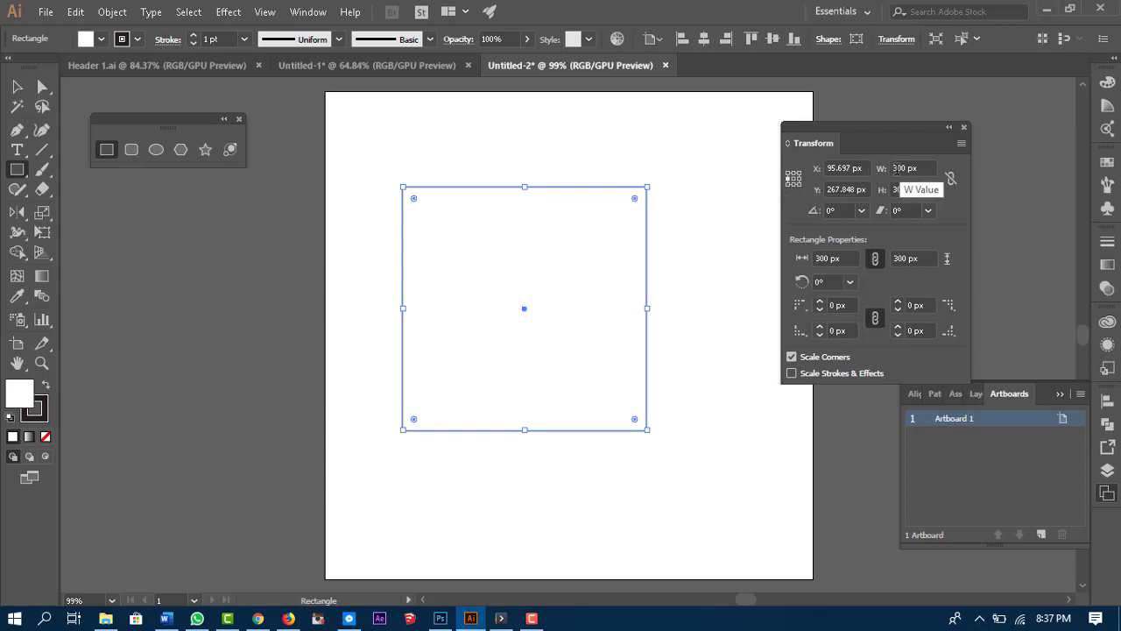
drag(899, 168, 890, 174)
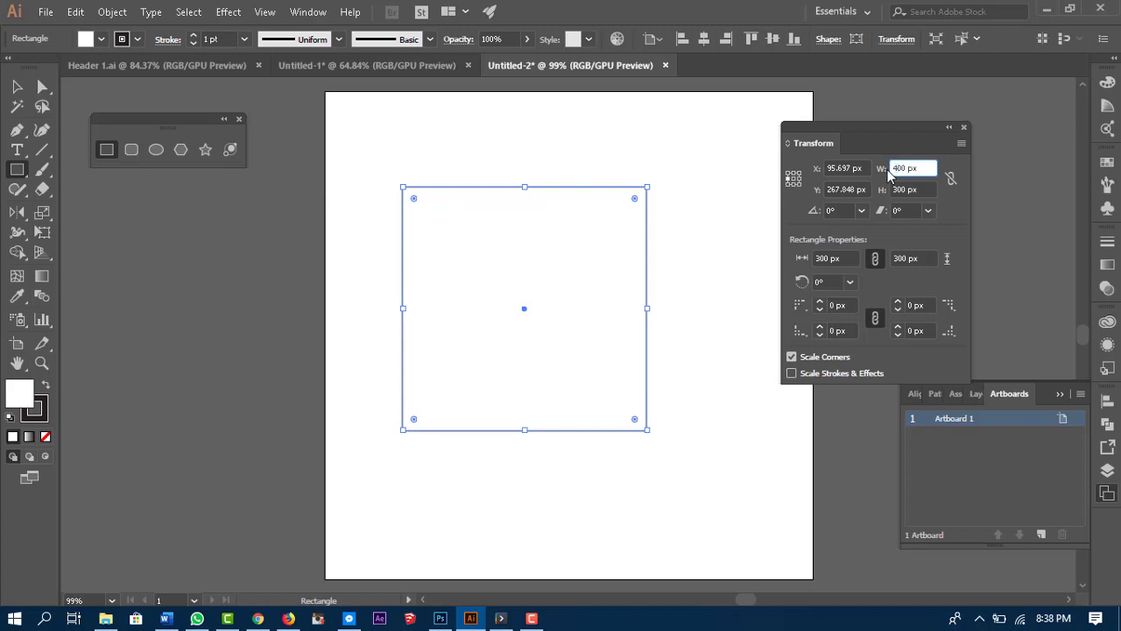
key(Return)
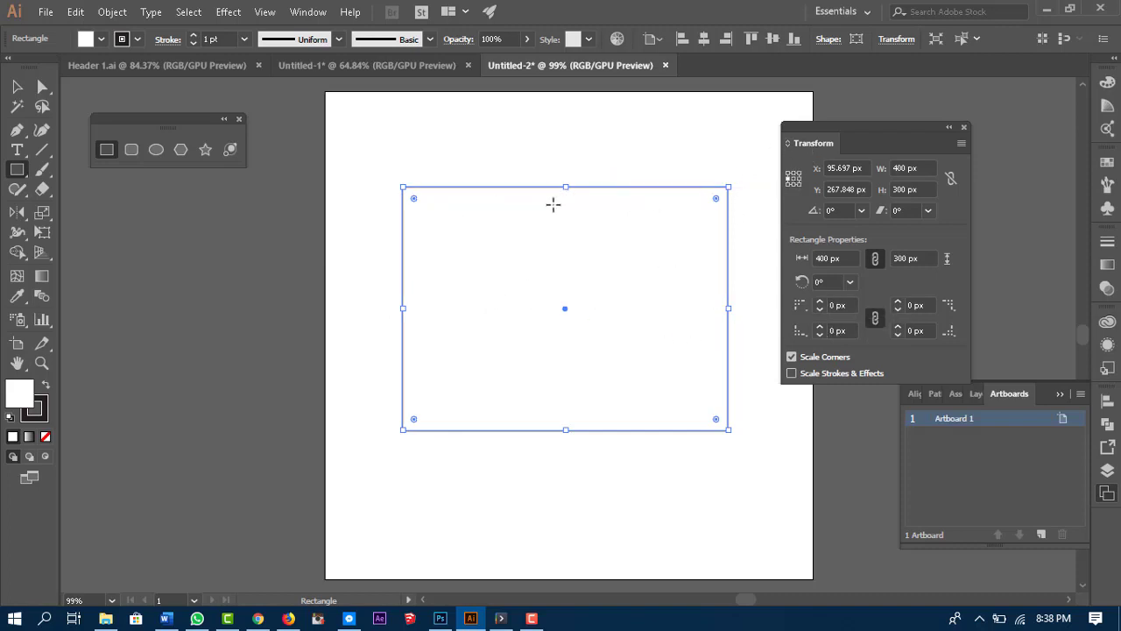
Step: Set the rectangle's reference point to the middle of its top edge and its height to 400 px
click(793, 178)
click(895, 189)
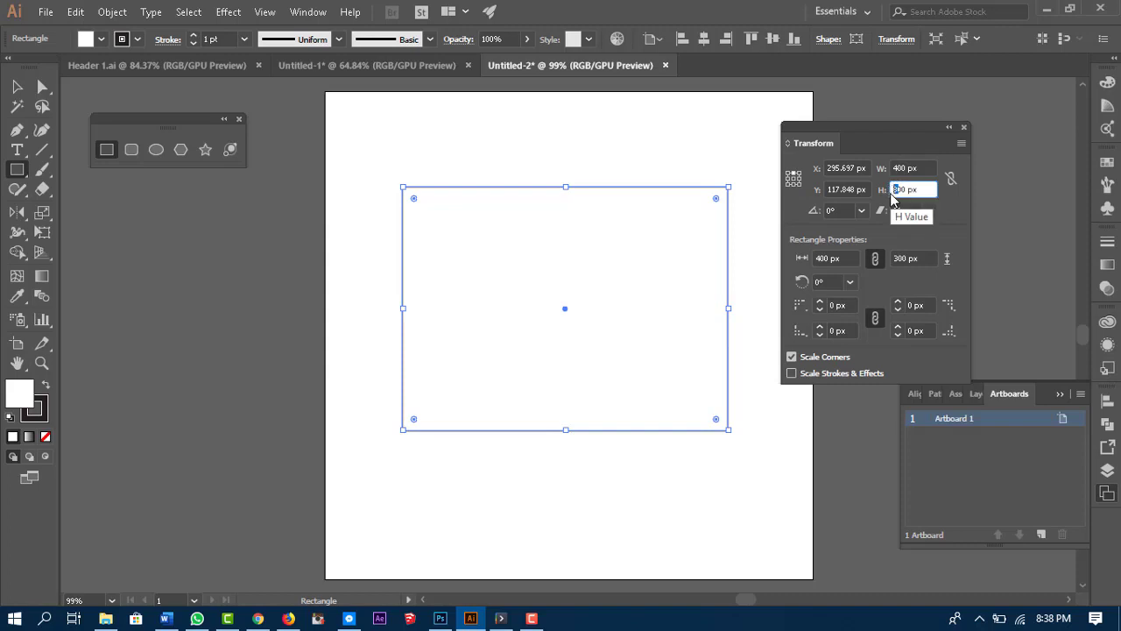
text(400)
key(Return)
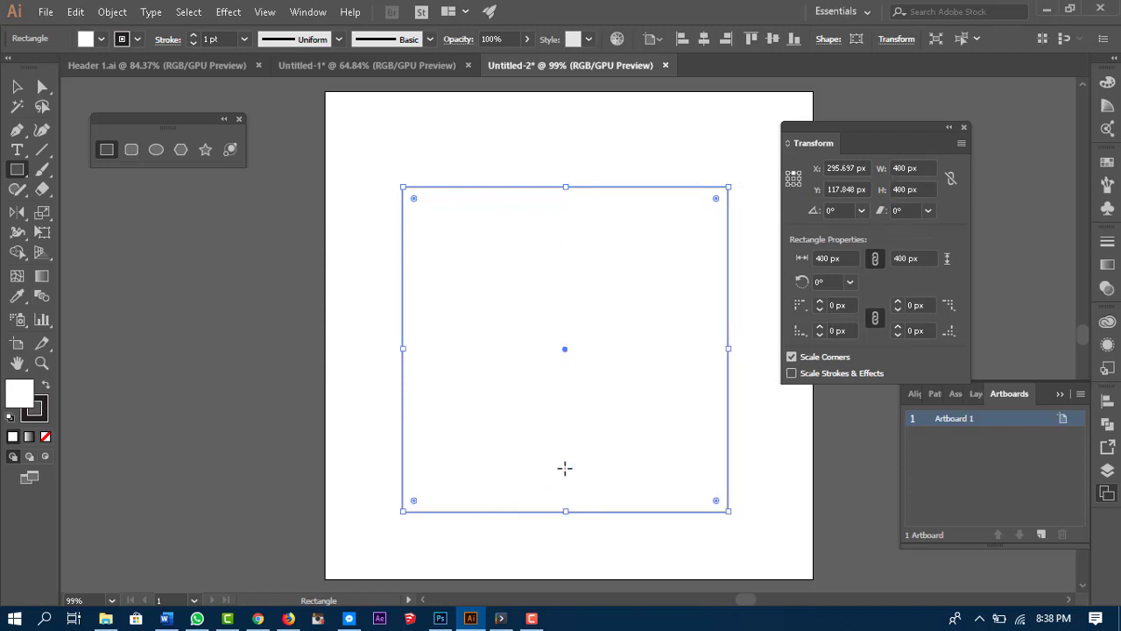
Step: Set the rectangle's reference point to its upper-left corner, constrain its proportions and set its width to 300 px
click(787, 178)
click(892, 167)
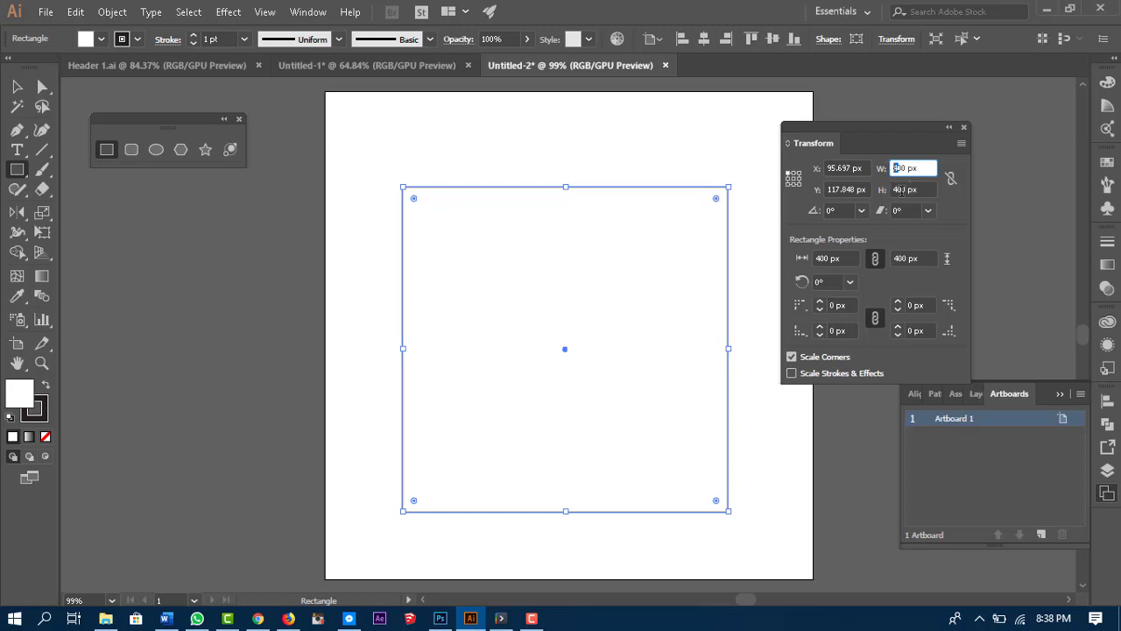
double_click(899, 189)
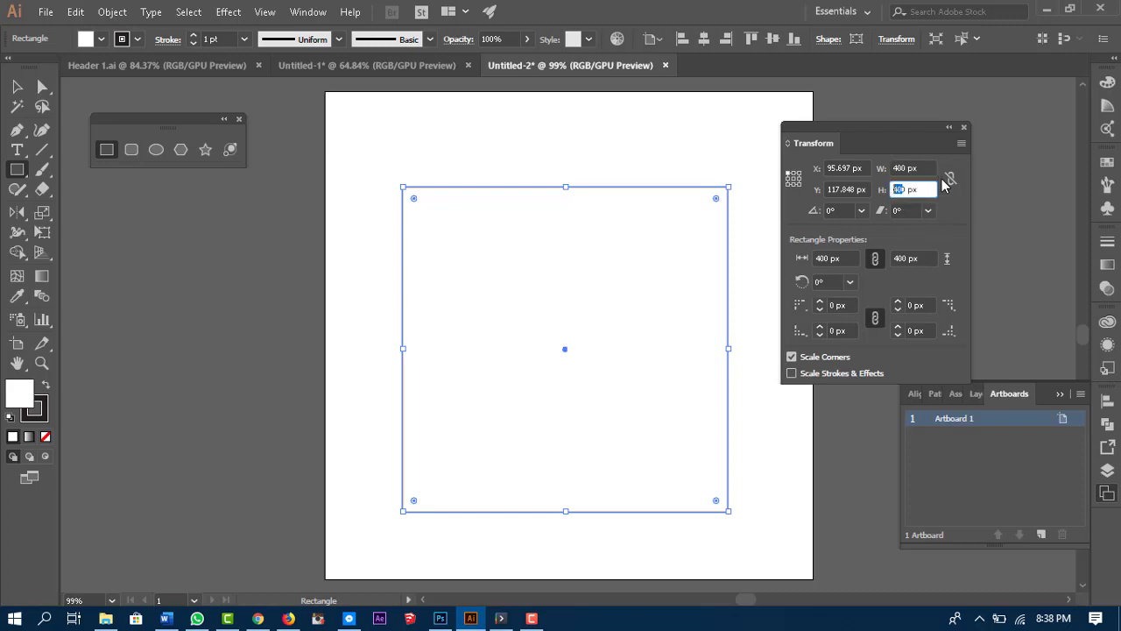
click(950, 181)
click(897, 167)
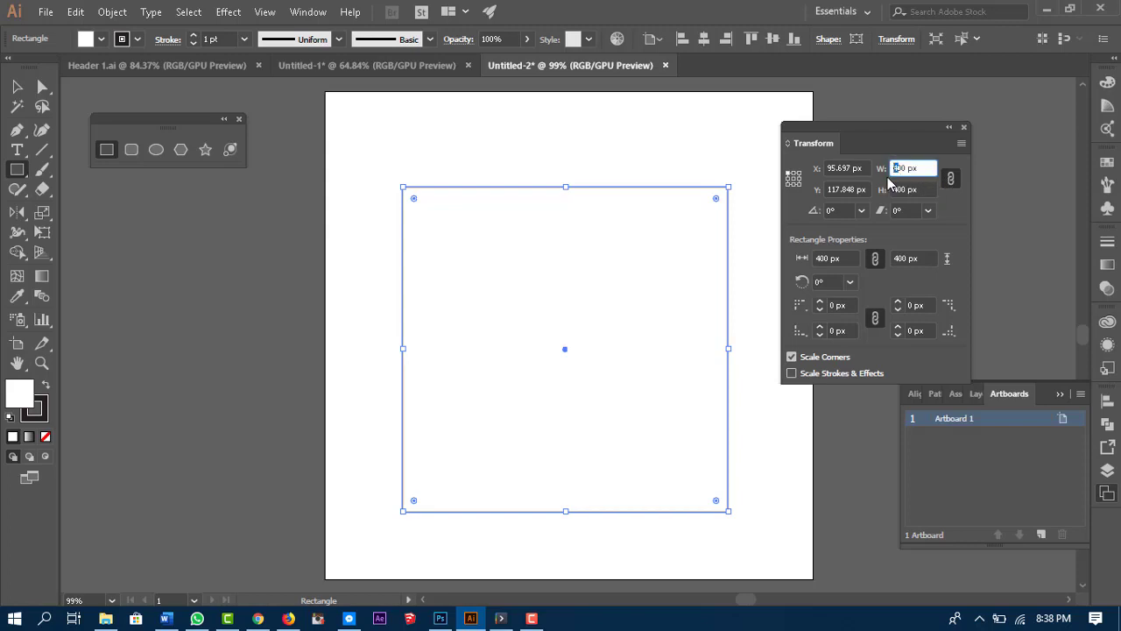
key(Return)
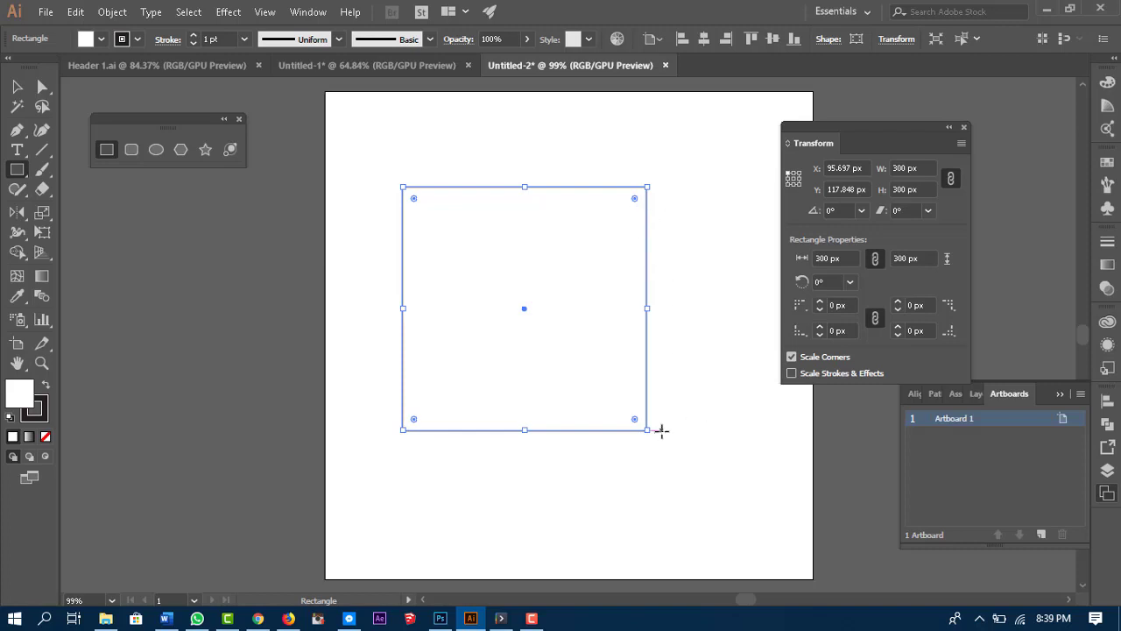
Step: Resize the rectangle to 600 × 300 px over the artboard's lower half and set its reference point to the middle of its bottom edge
key(v)
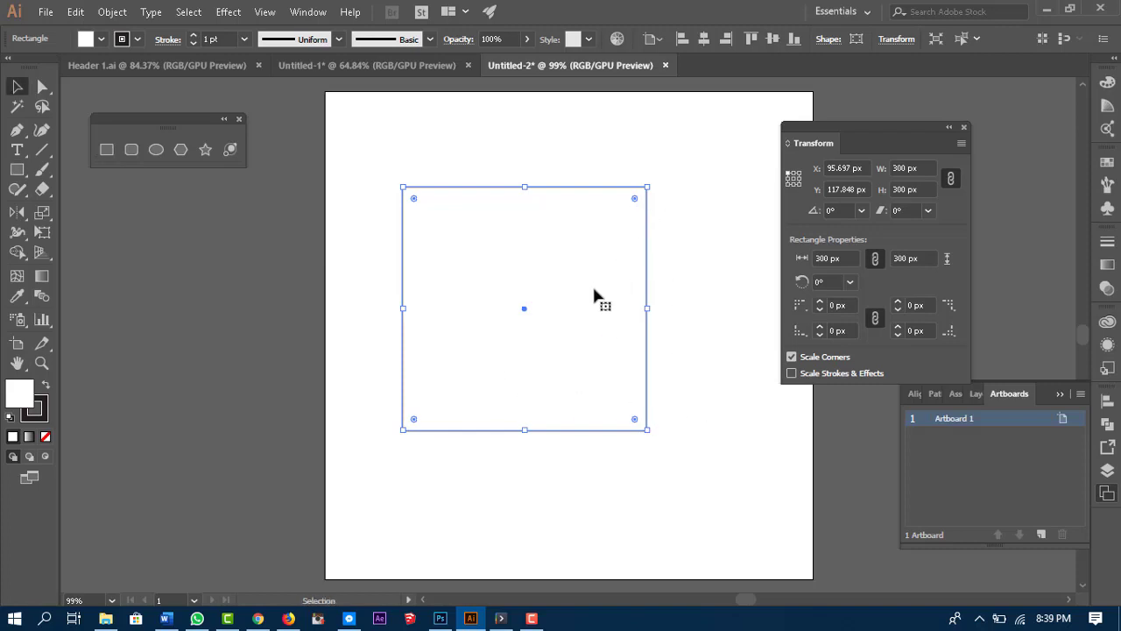
drag(594, 291, 813, 494)
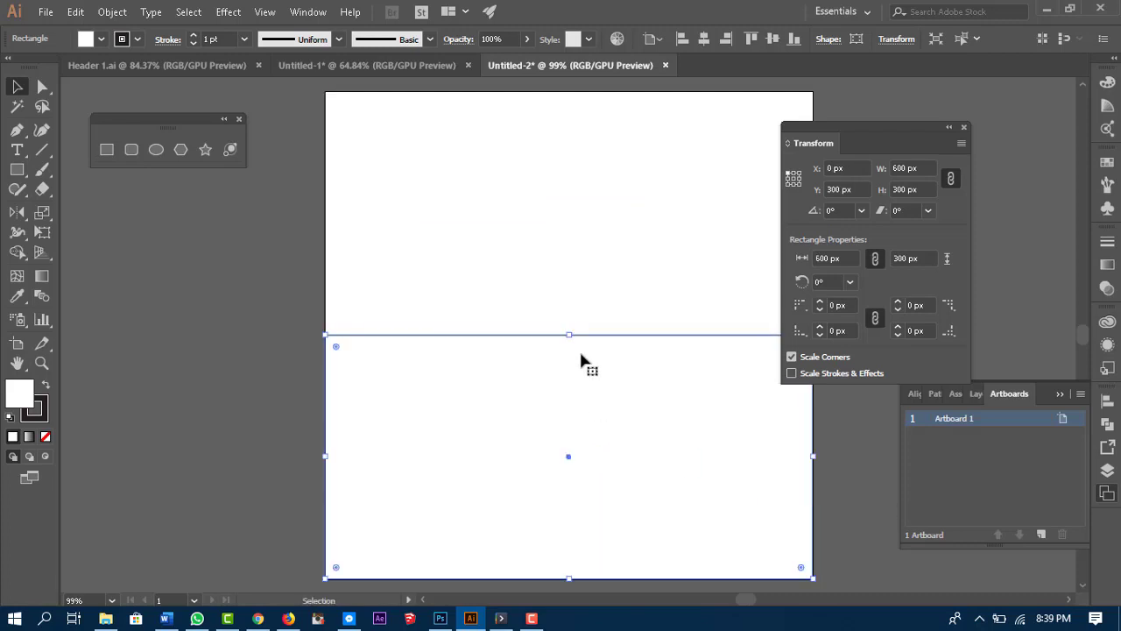
key(space)
drag(682, 420, 622, 389)
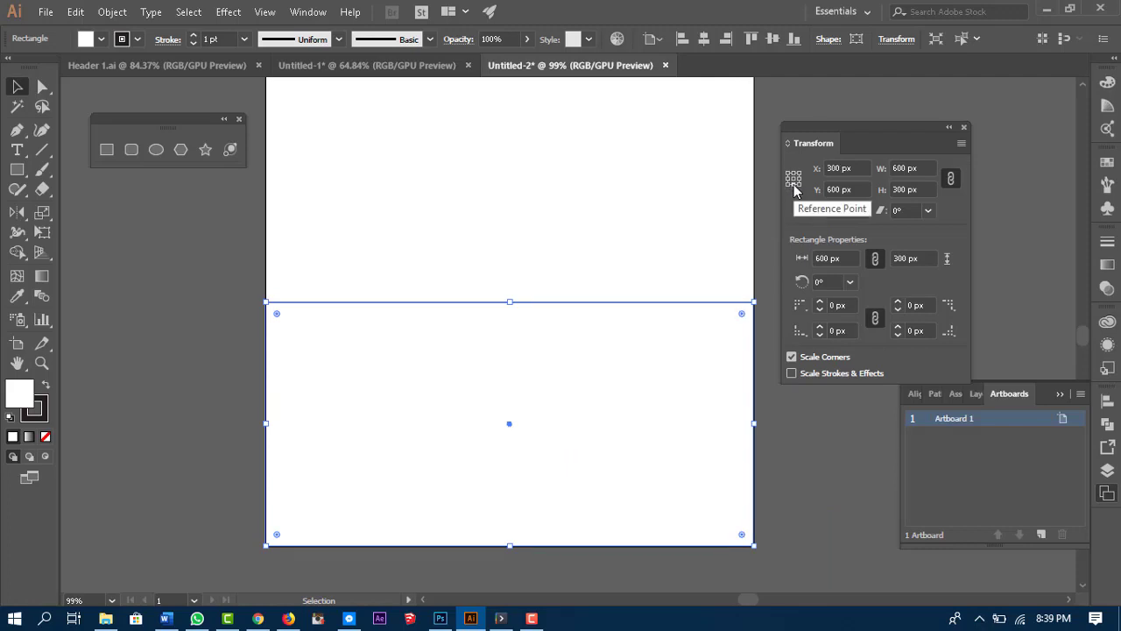
key(space)
drag(635, 347, 658, 376)
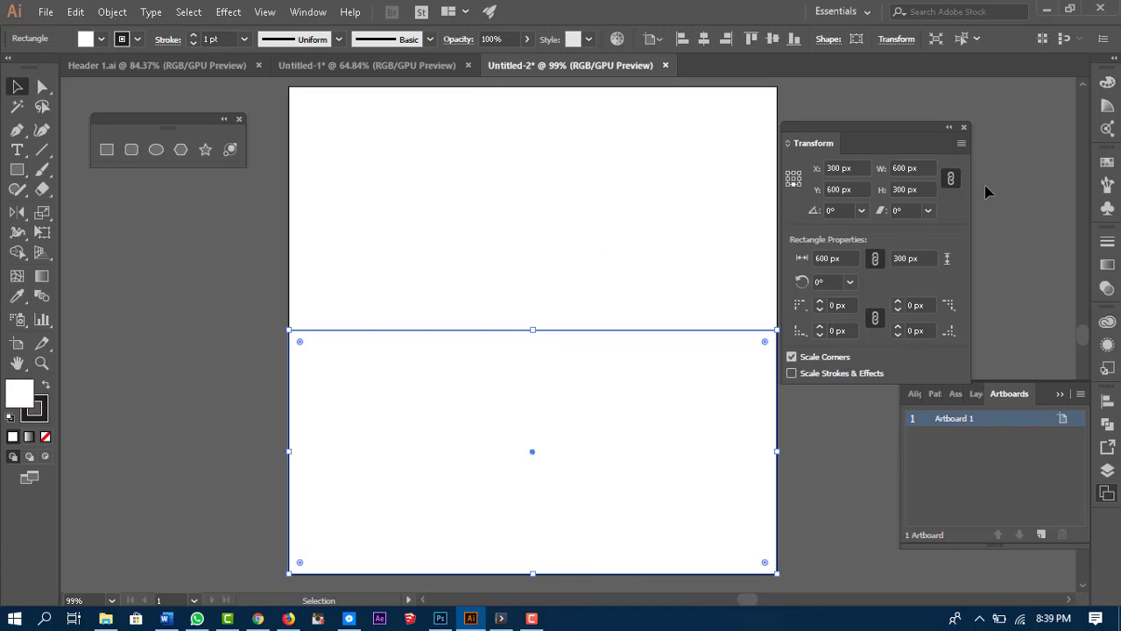
Step: Try to set the rectangle's height to 400 px with its proportions constrained, and undo the change
click(894, 189)
text(400)
key(Return)
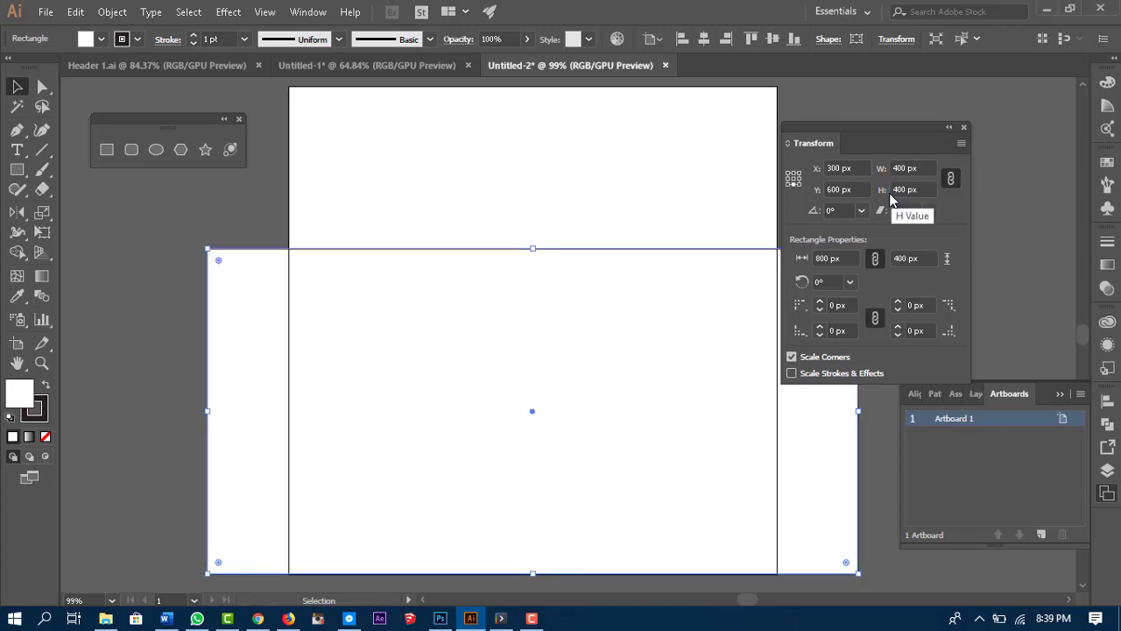
key(ctrl+z)
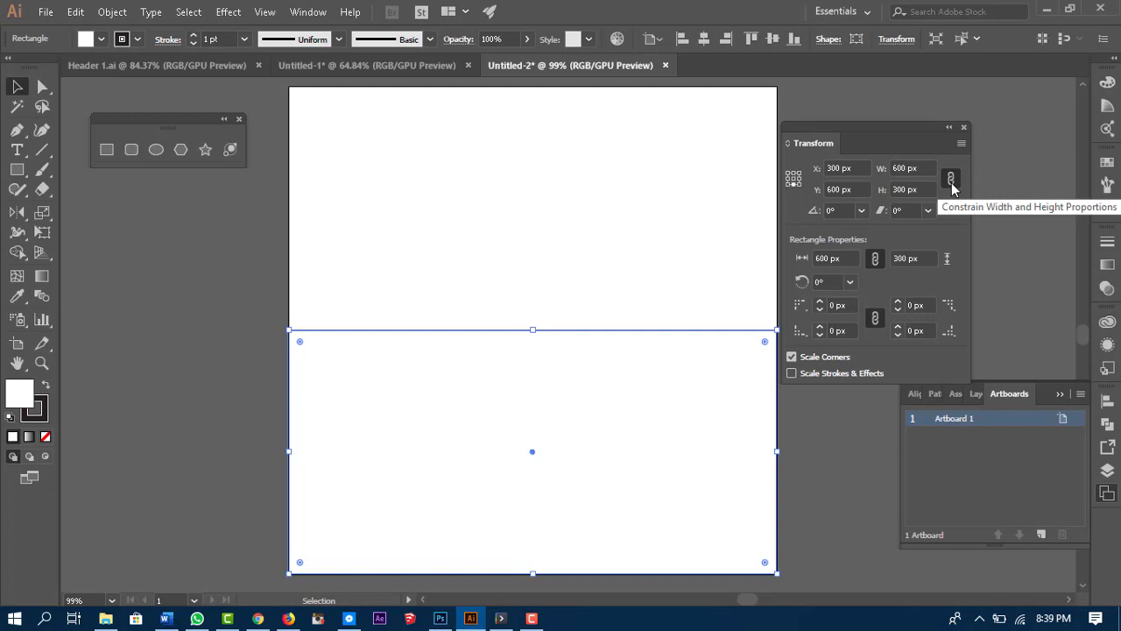
Step: Turn off the width and height proportion constraint and set the rectangle's height to 400 px
click(953, 184)
click(895, 190)
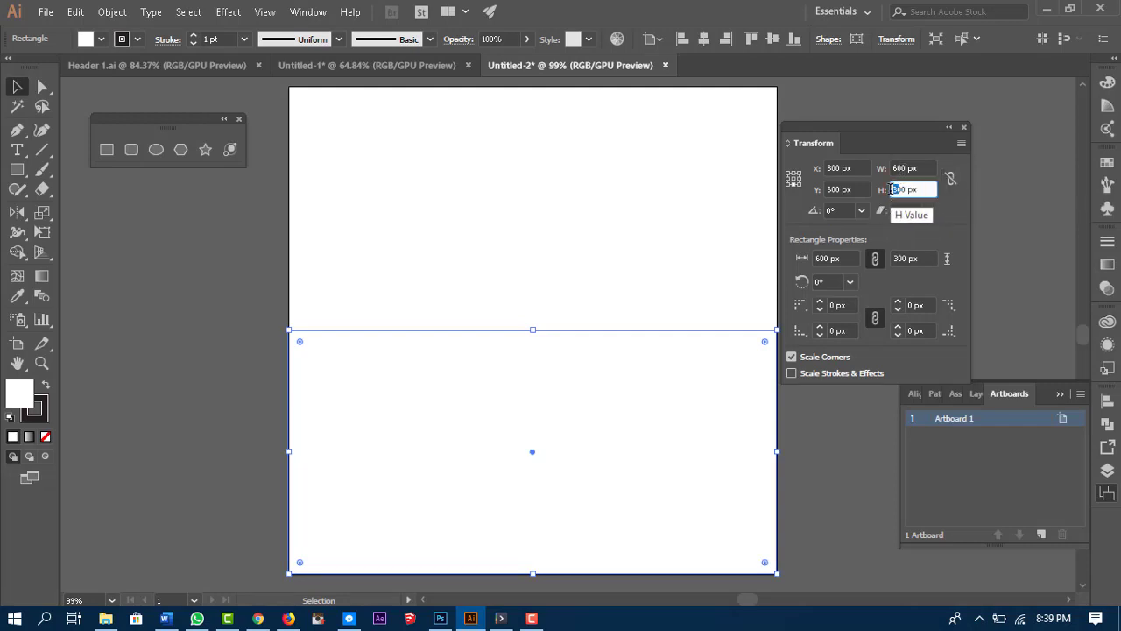
text(400)
key(Return)
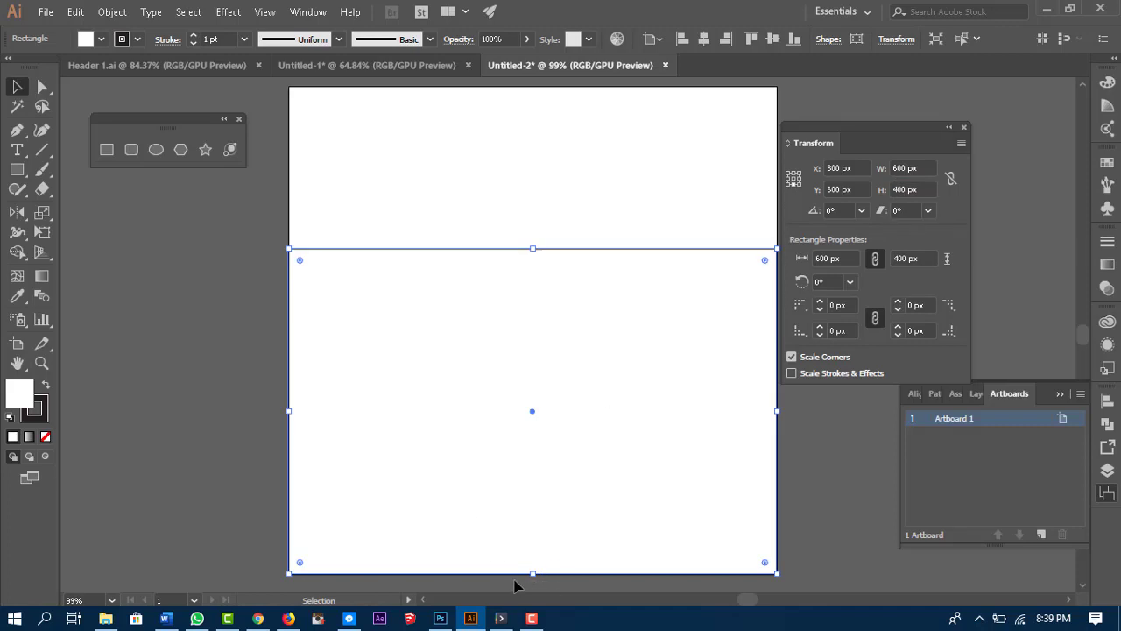
scroll(593, 466, down, 3)
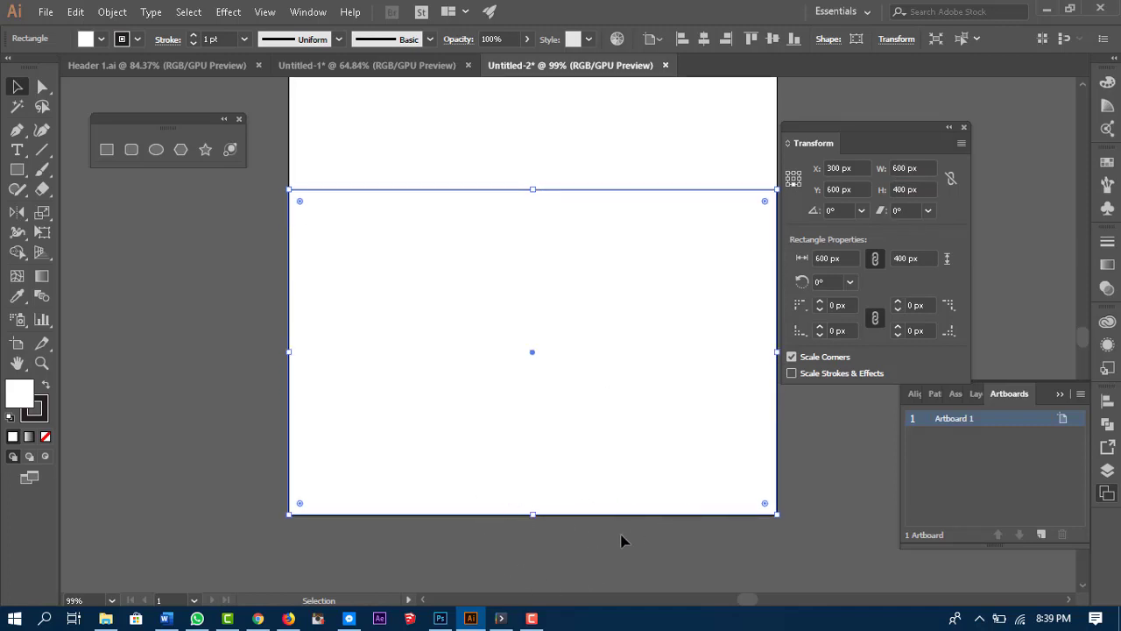
scroll(622, 324, up, 3)
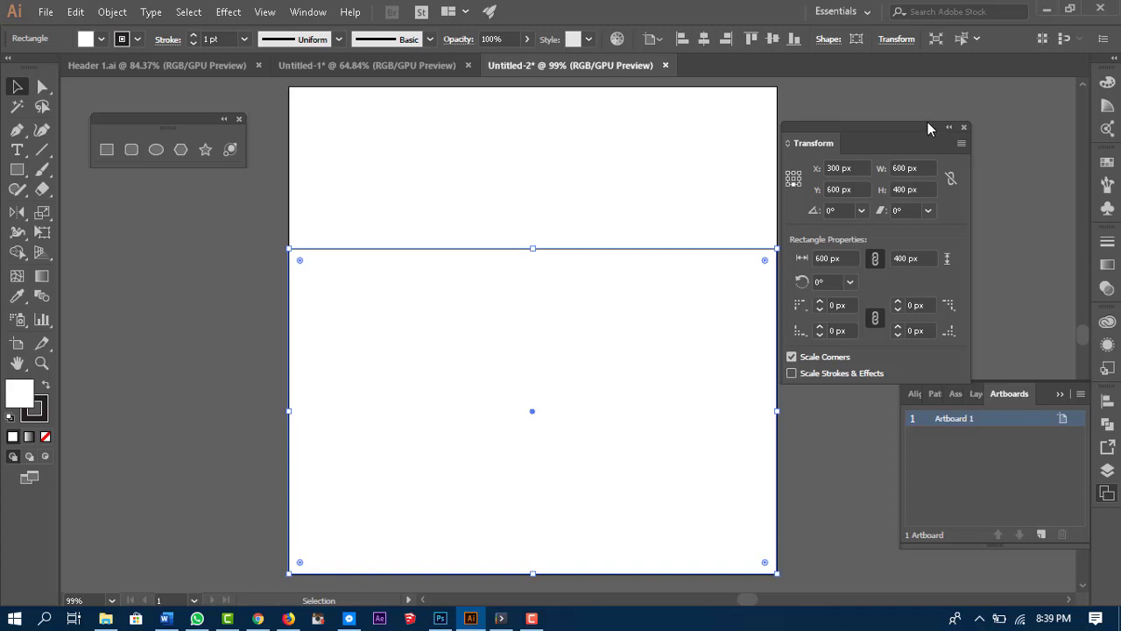
Step: Dock the floating Transform settings back with the other docked panels and collapse them
drag(925, 127, 1109, 405)
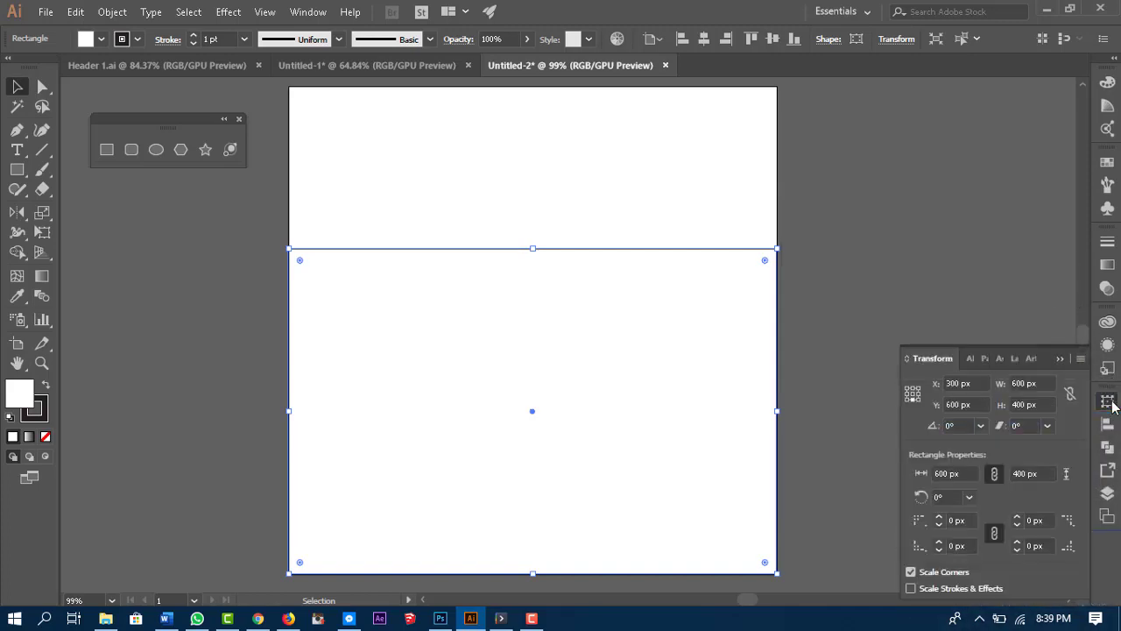
click(1061, 359)
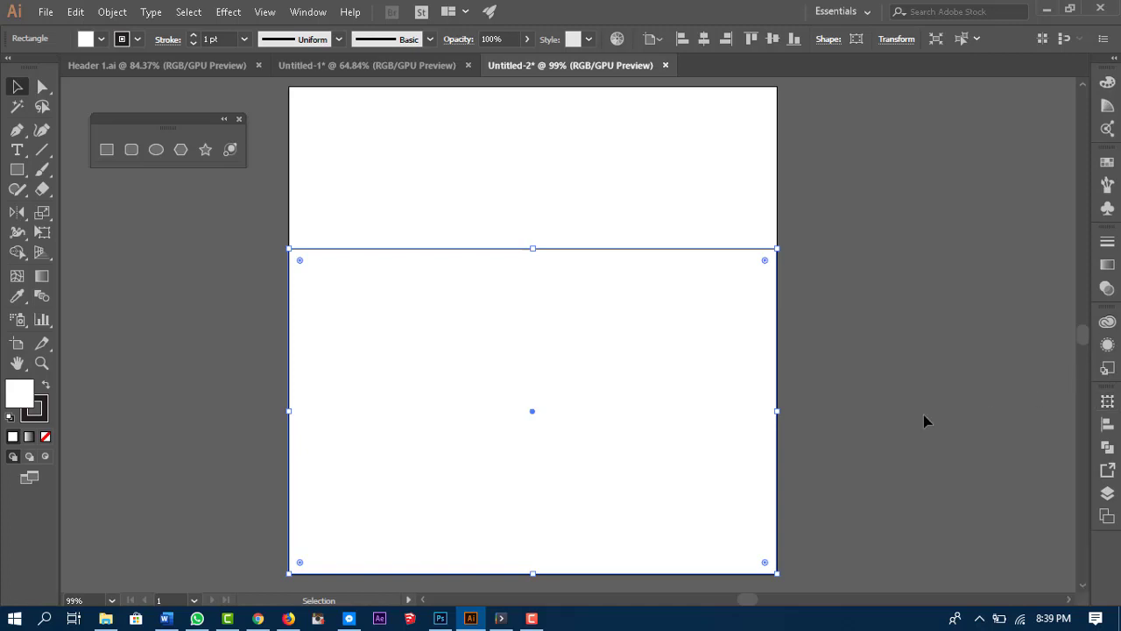
key(space)
drag(875, 345, 894, 350)
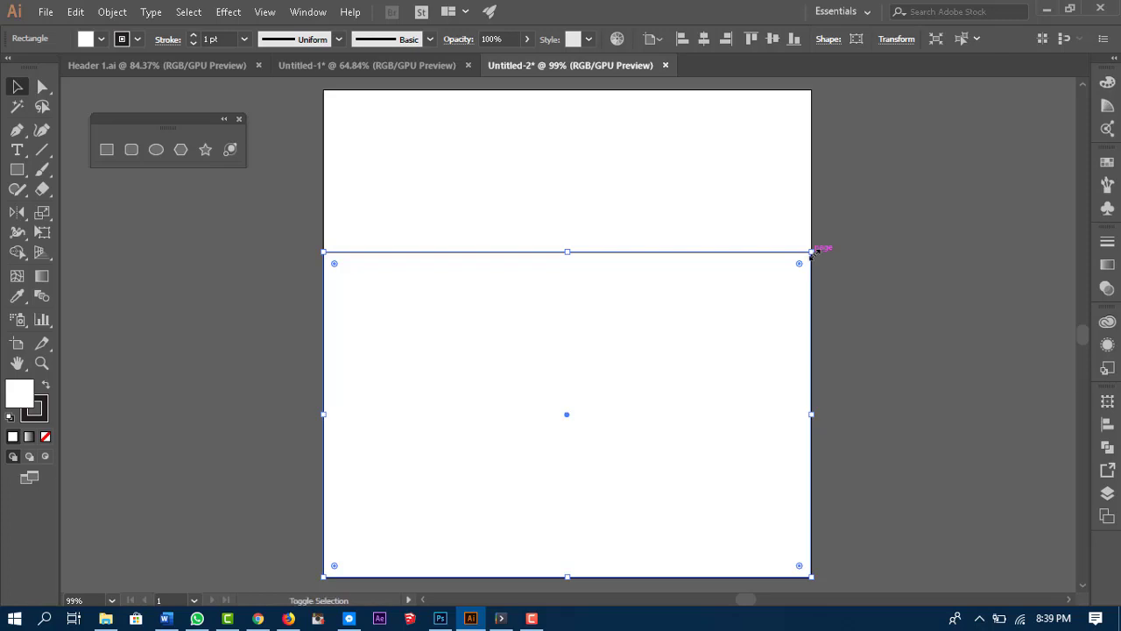
Step: Scale the rectangle down, reposition it within the artboard and delete it
drag(821, 248, 552, 425)
drag(500, 455, 603, 290)
key(Delete)
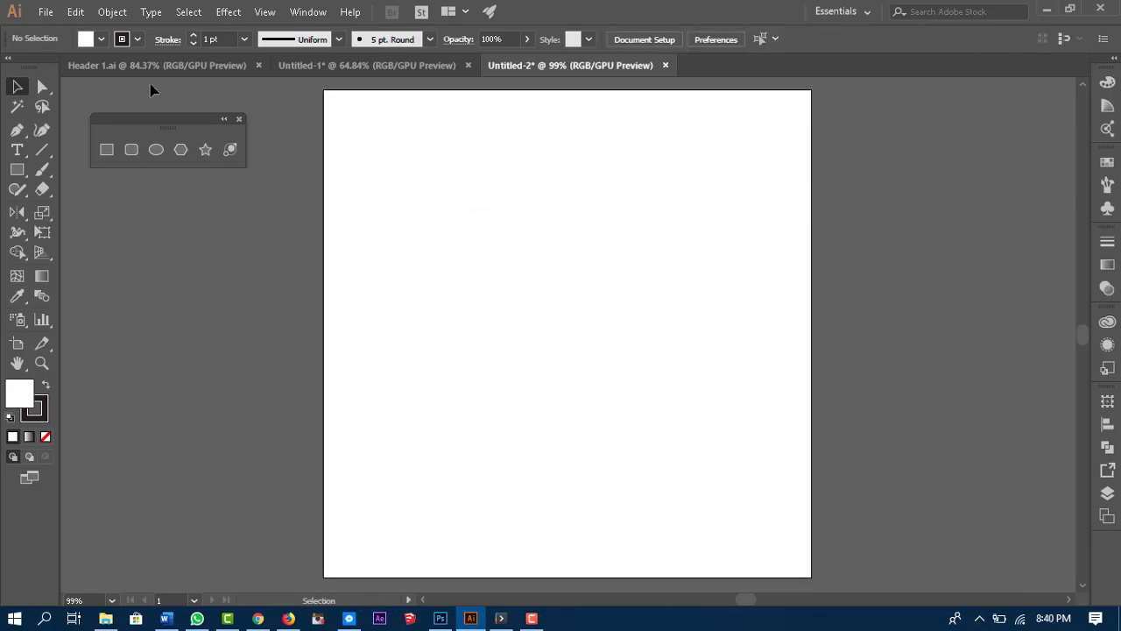
Step: Draw three rectangles of different proportions on the artboard and a fourth, about 194 by 239 px, beside its right edge
click(105, 149)
mouse_move(430, 150)
mouse_down()
mouse_move(566, 271)
mouse_move(658, 328)
mouse_move(773, 254)
mouse_up()
drag(376, 297, 523, 457)
drag(604, 341, 763, 483)
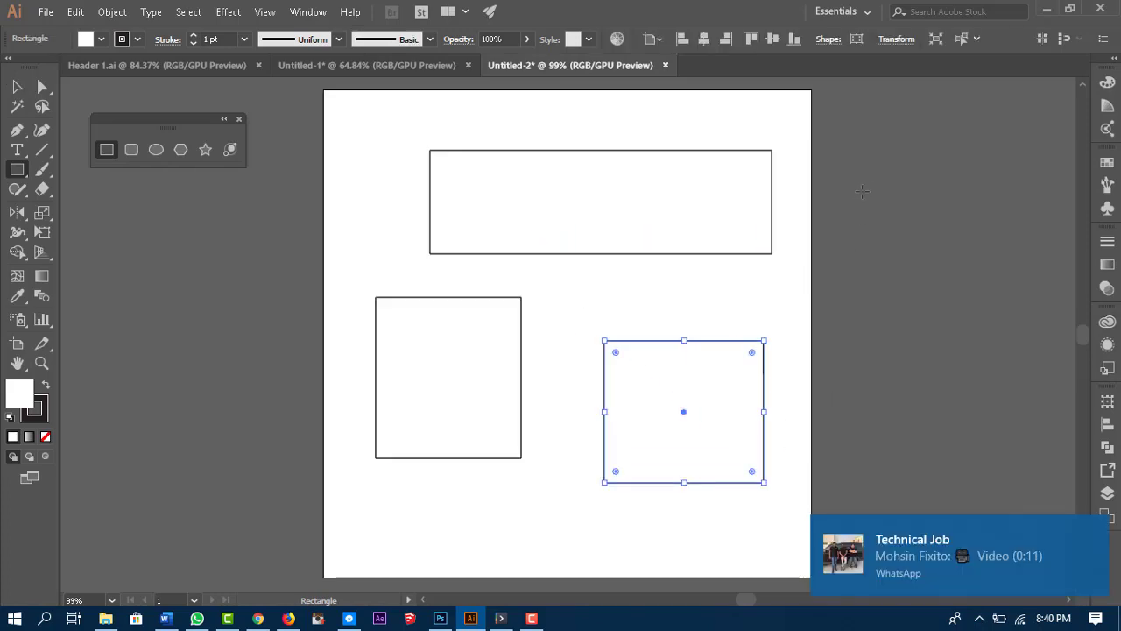
drag(863, 183, 1020, 377)
click(324, 269)
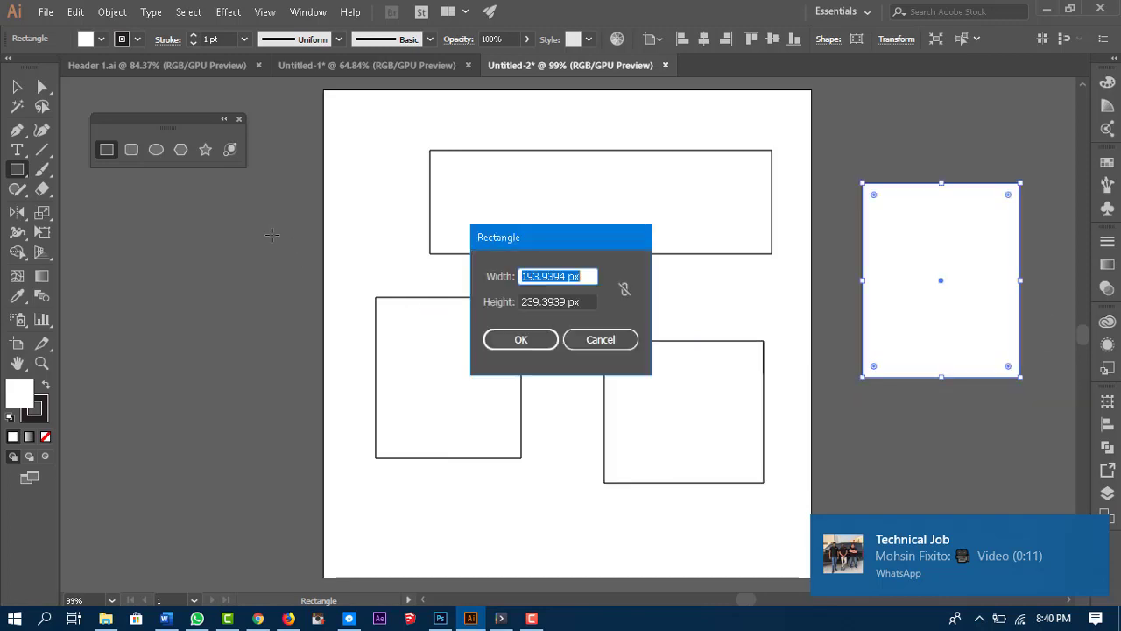
click(623, 338)
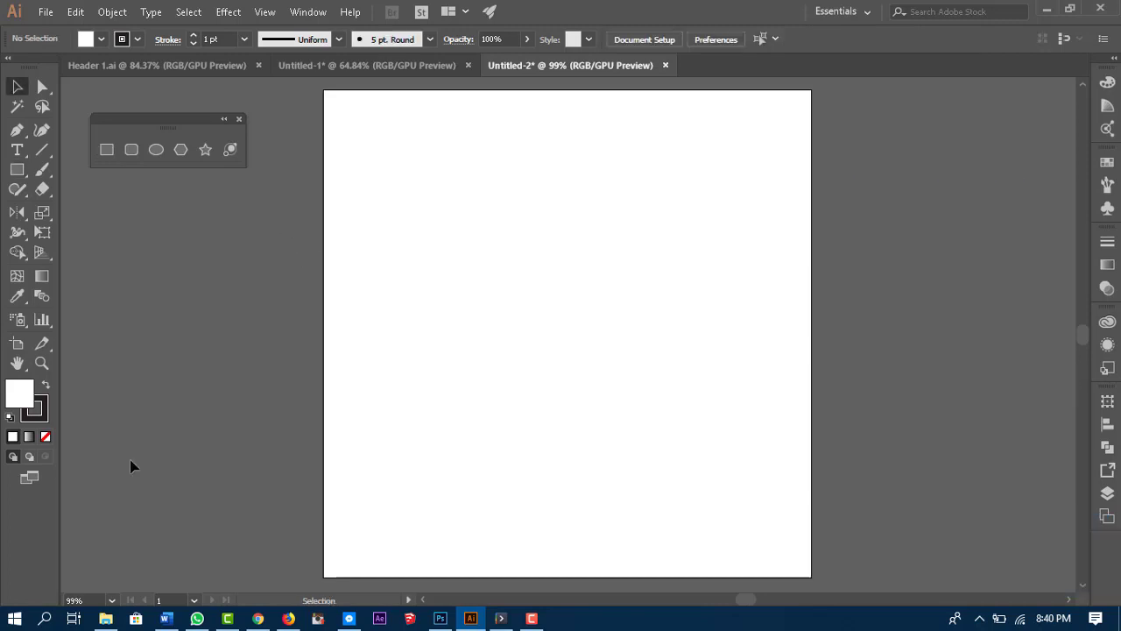
Step: Draw a landscape rectangle slightly above the artboard's center and give it an orange stroke
click(106, 149)
drag(407, 209, 637, 397)
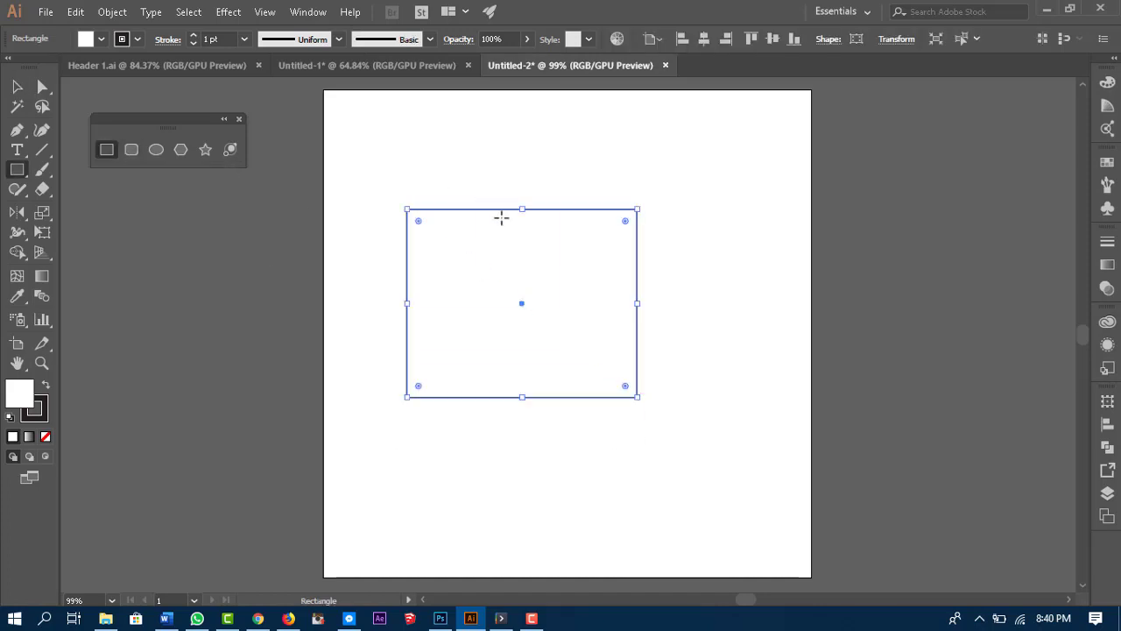
click(138, 40)
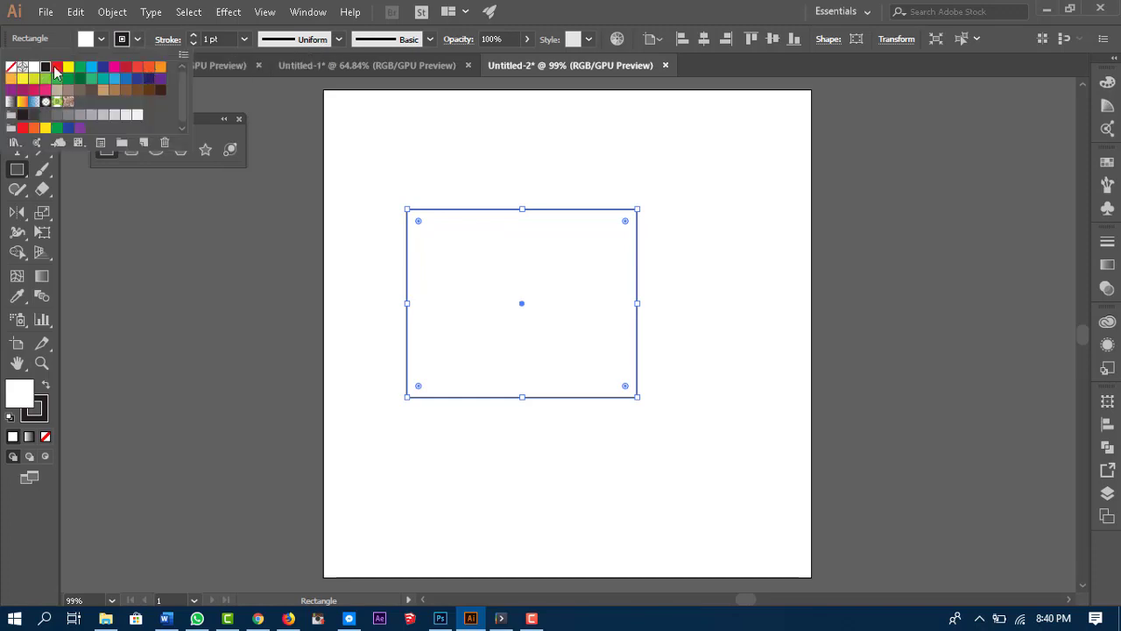
click(138, 78)
click(138, 68)
click(160, 67)
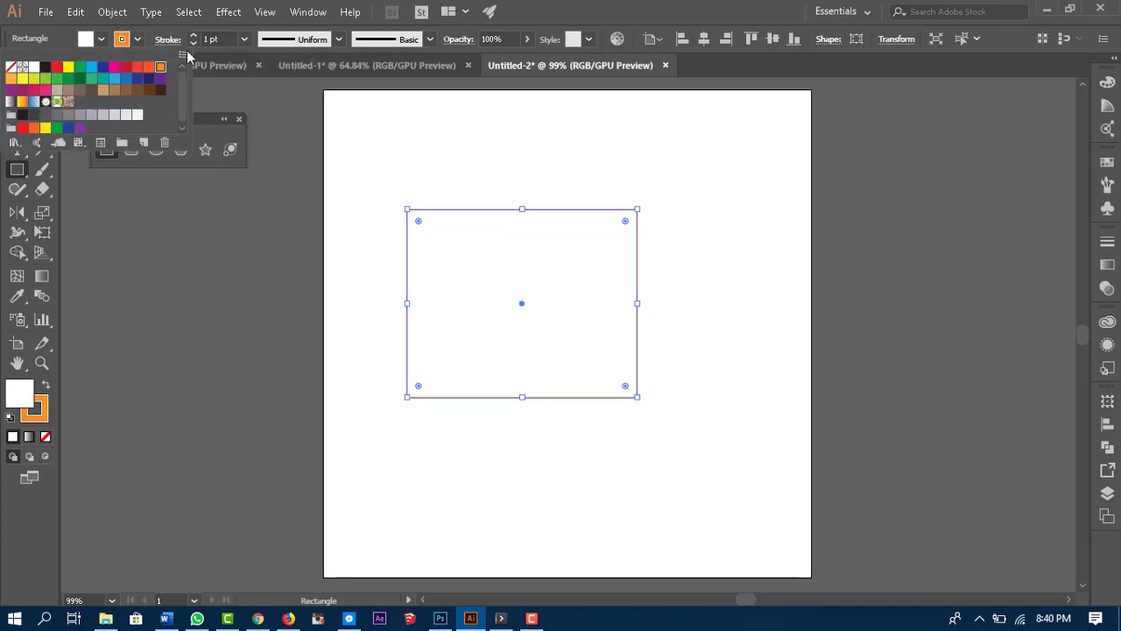
Step: Set the rectangle's stroke weight to 14 pt and look over its detailed stroke options
click(194, 36)
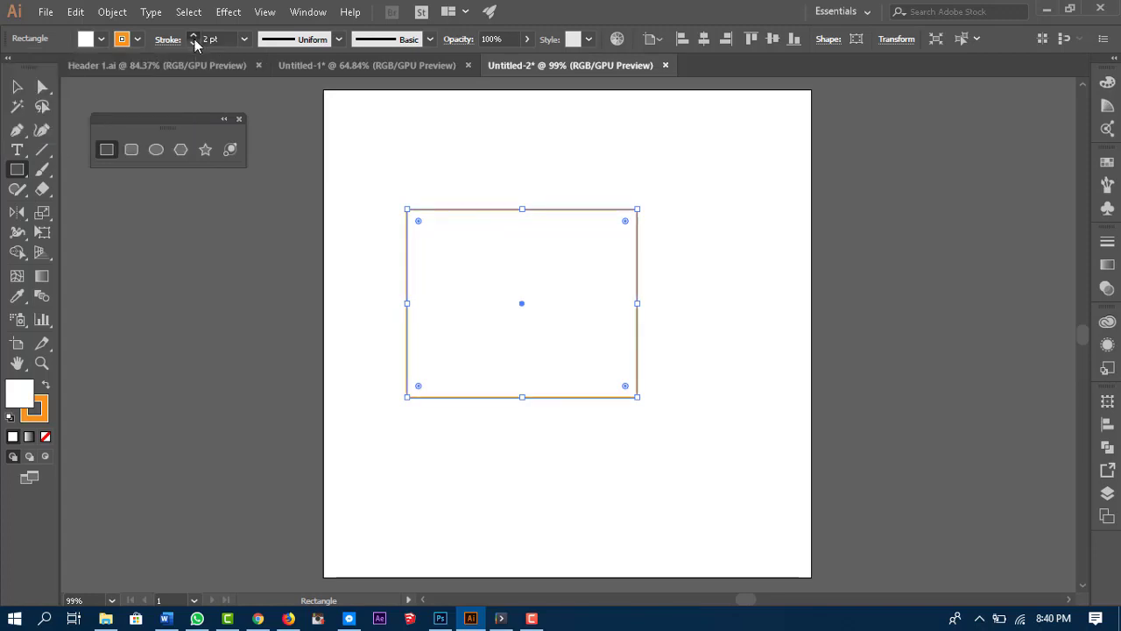
click(193, 36)
click(193, 37)
click(193, 37)
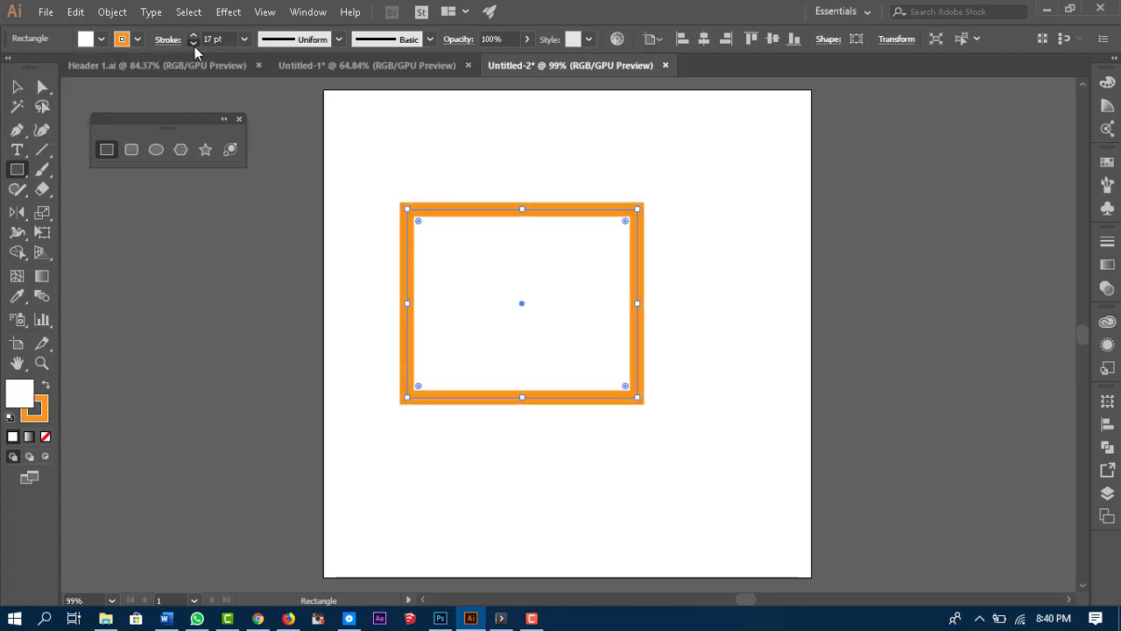
click(194, 45)
click(194, 36)
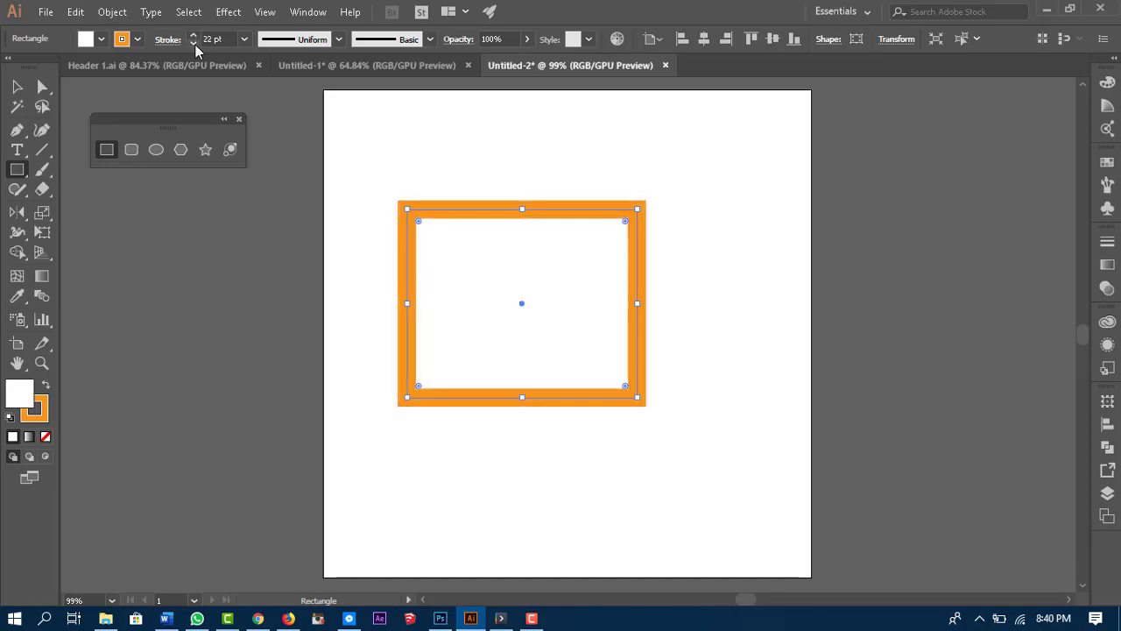
click(195, 45)
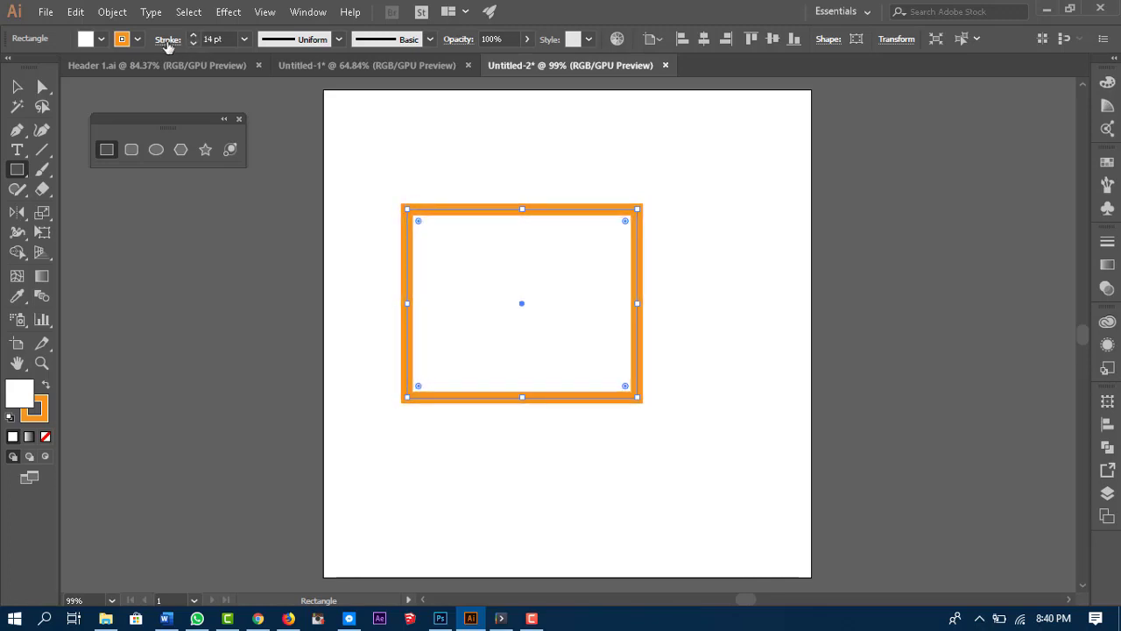
click(167, 39)
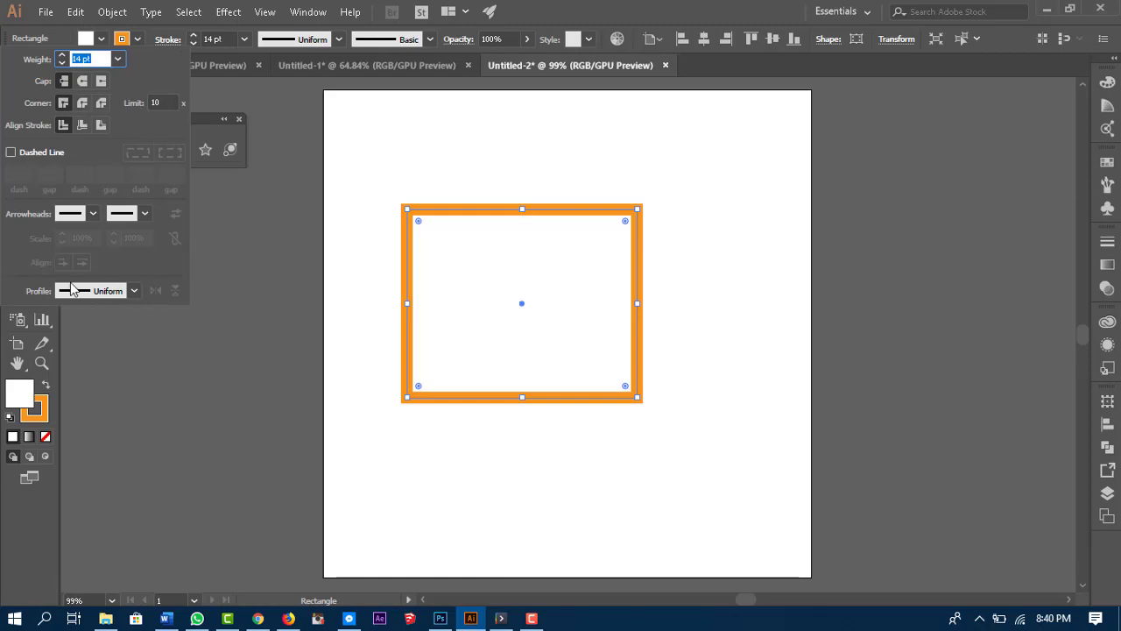
click(163, 41)
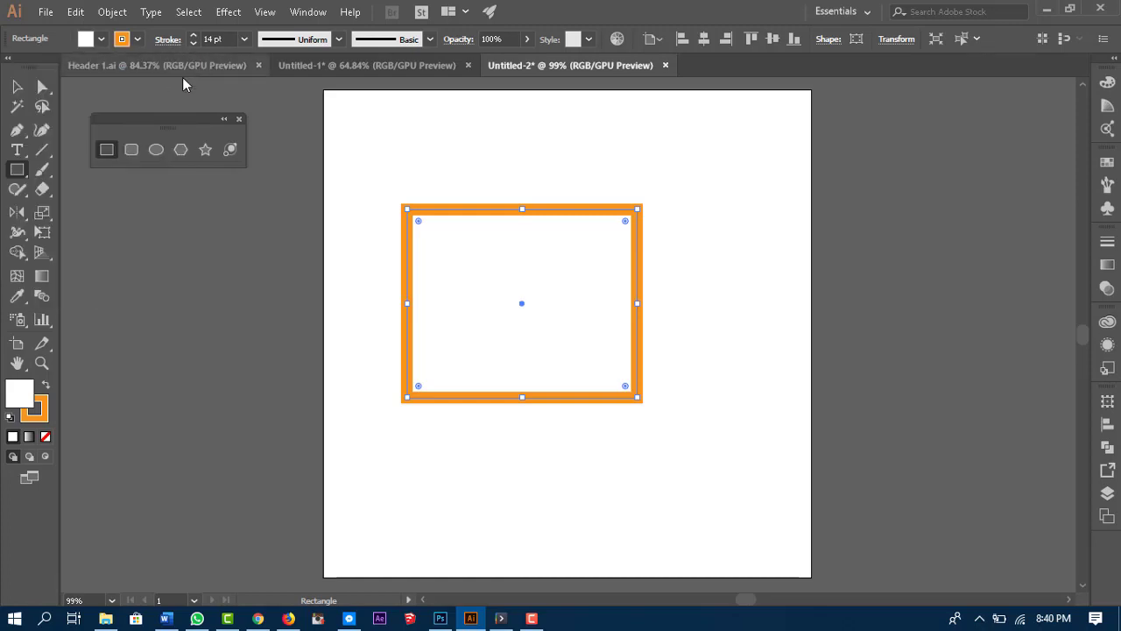
Step: Move the orange-stroked rectangle off the artboard, just beyond its right edge
key(v)
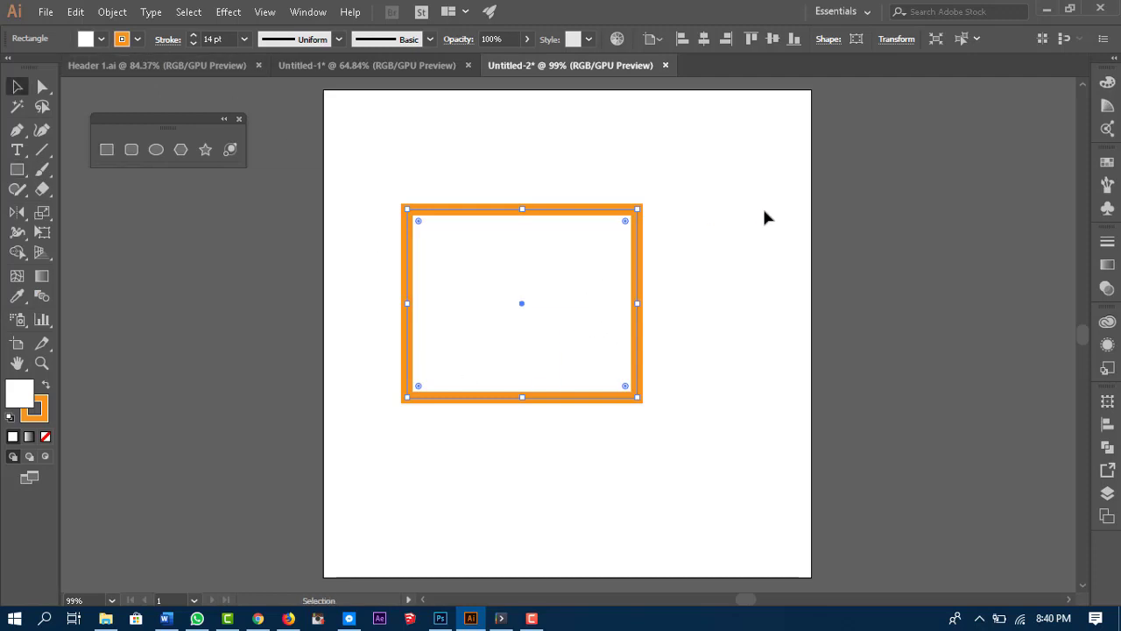
click(761, 207)
click(612, 235)
drag(606, 235, 1010, 204)
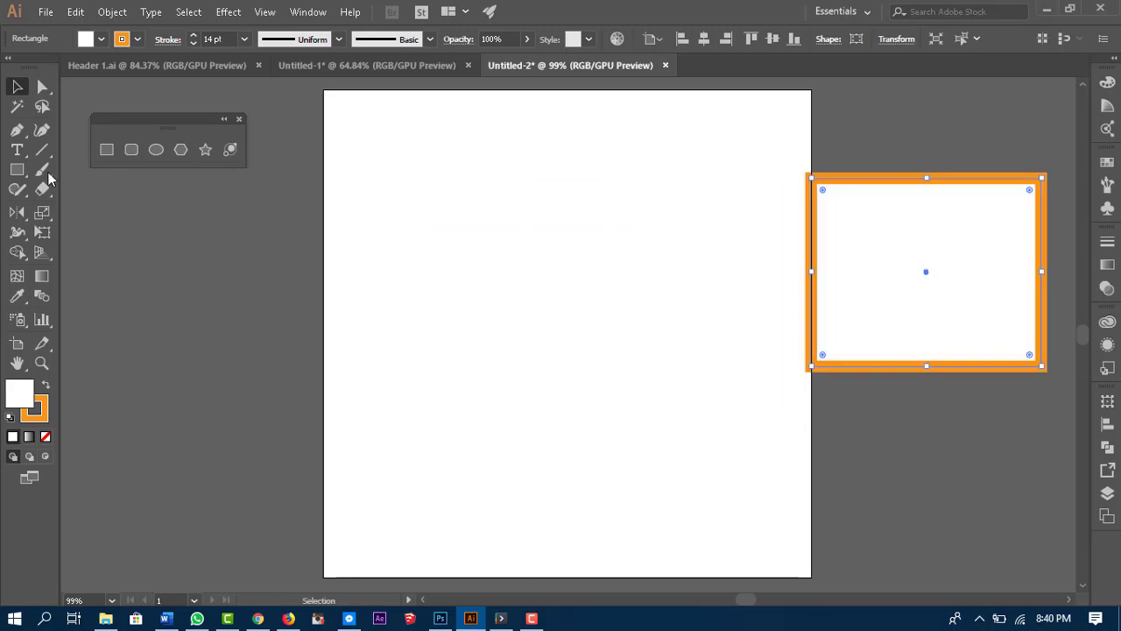
Step: Draw a rounded rectangle on the artboard and move it across the artboard's left edge
click(132, 151)
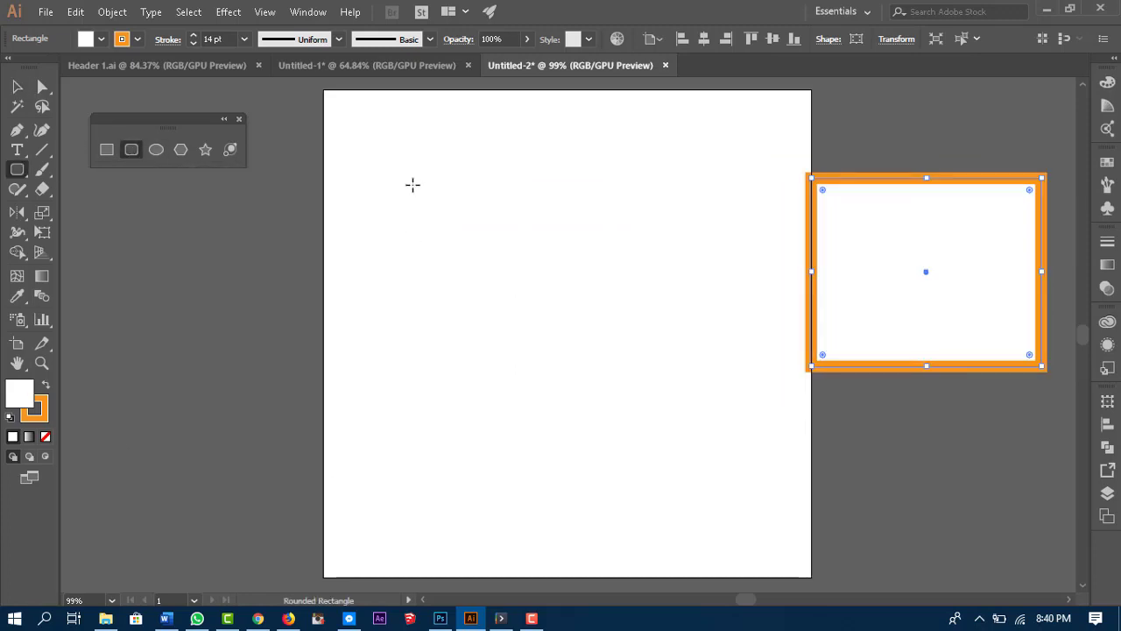
mouse_move(412, 185)
mouse_down()
mouse_move(700, 439)
mouse_move(704, 428)
mouse_up()
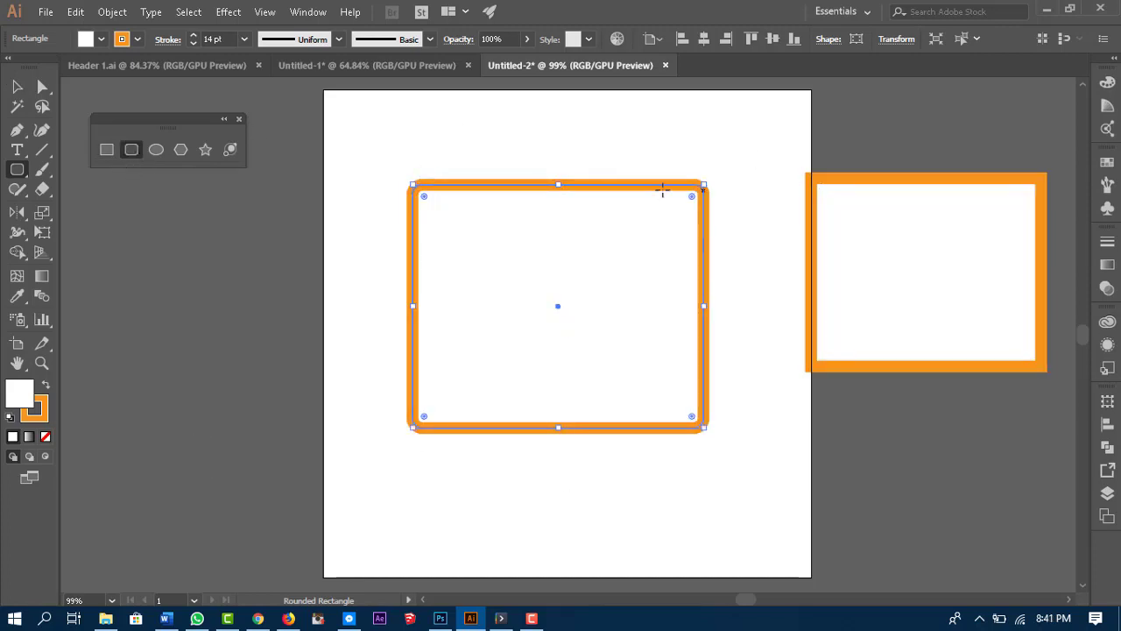
key(v)
drag(637, 291, 382, 360)
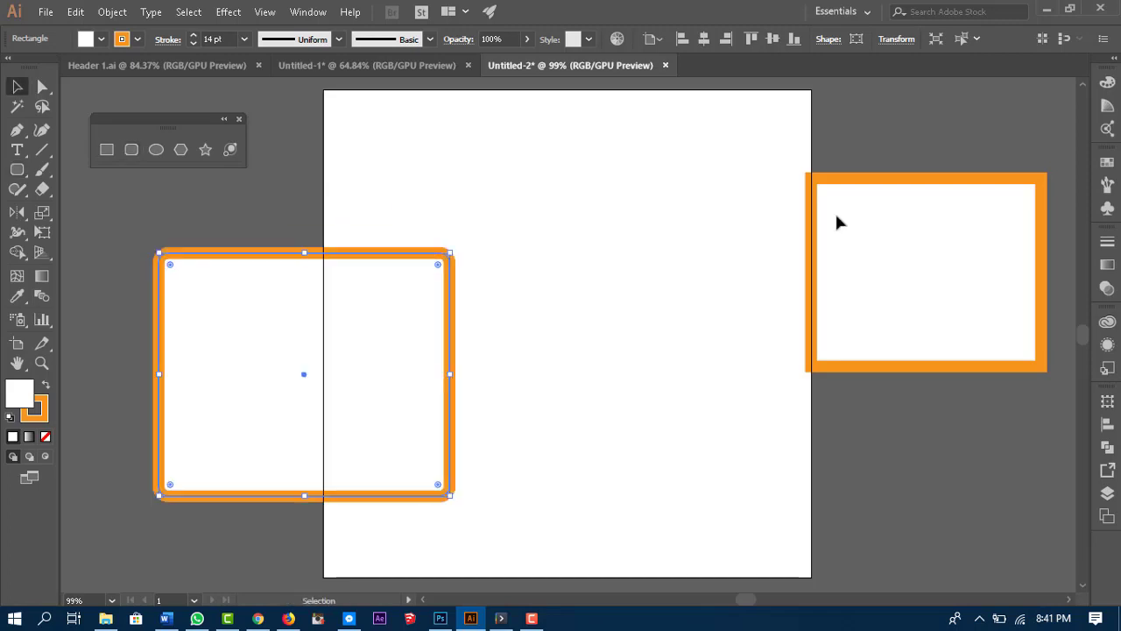
Step: Move the square-cornered rectangle onto the artboard and round the corners of both orange-stroked rectangles
drag(845, 296, 558, 319)
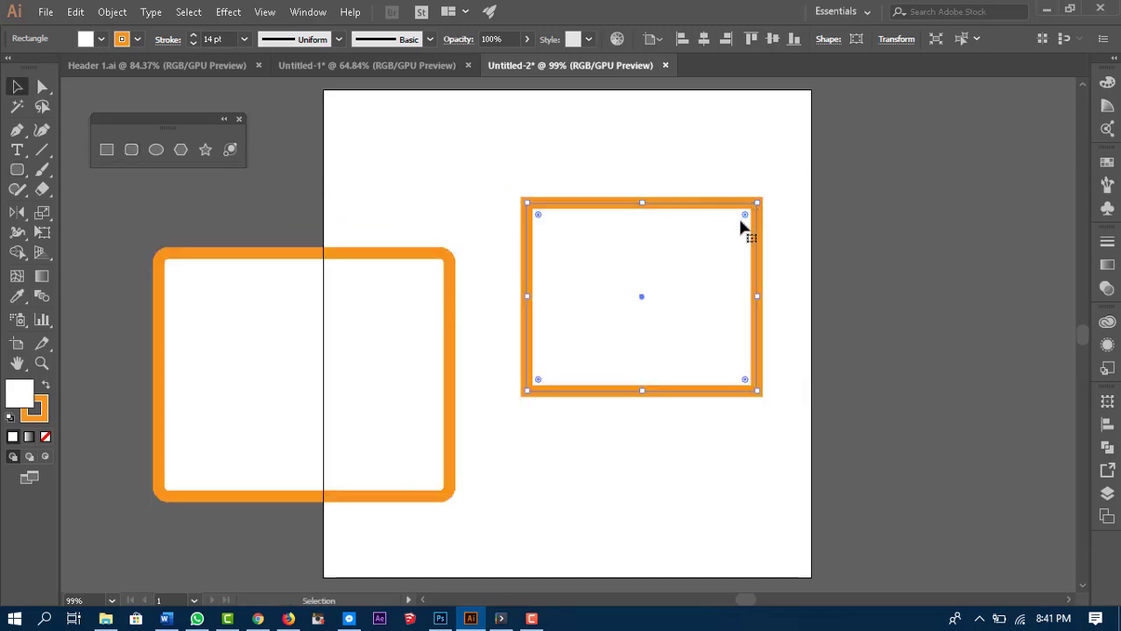
mouse_move(745, 215)
mouse_down()
mouse_move(728, 225)
mouse_move(740, 226)
mouse_up()
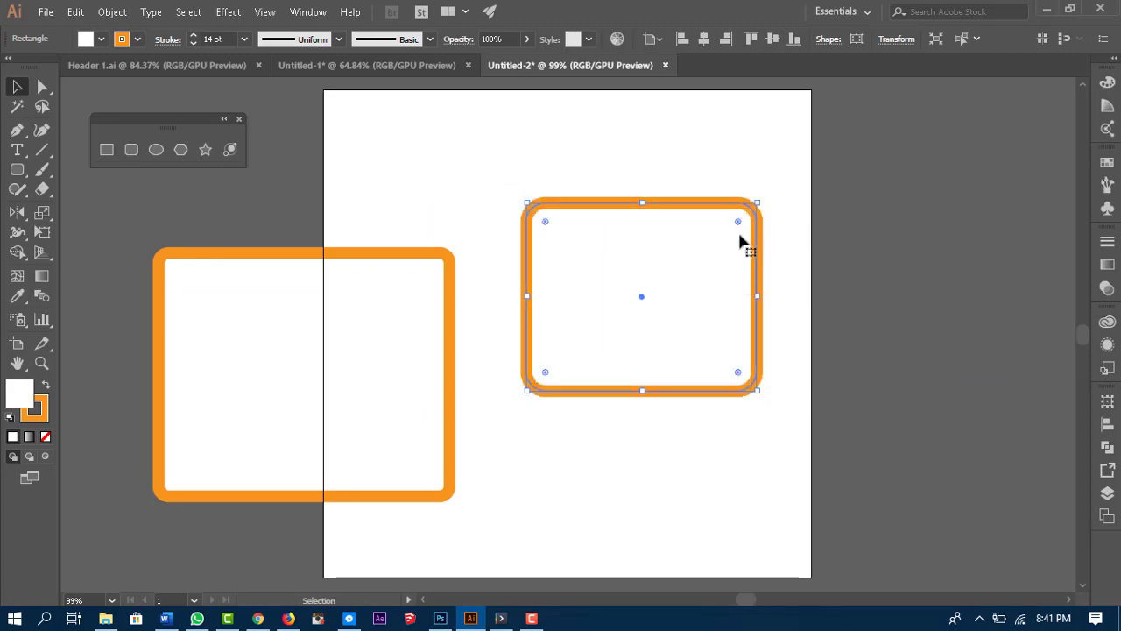
click(338, 325)
mouse_move(440, 271)
mouse_down()
mouse_move(390, 302)
mouse_move(443, 283)
mouse_up()
Step: Return the smaller rectangle's corners to square and move it across the artboard's right edge
click(713, 306)
drag(687, 297, 690, 227)
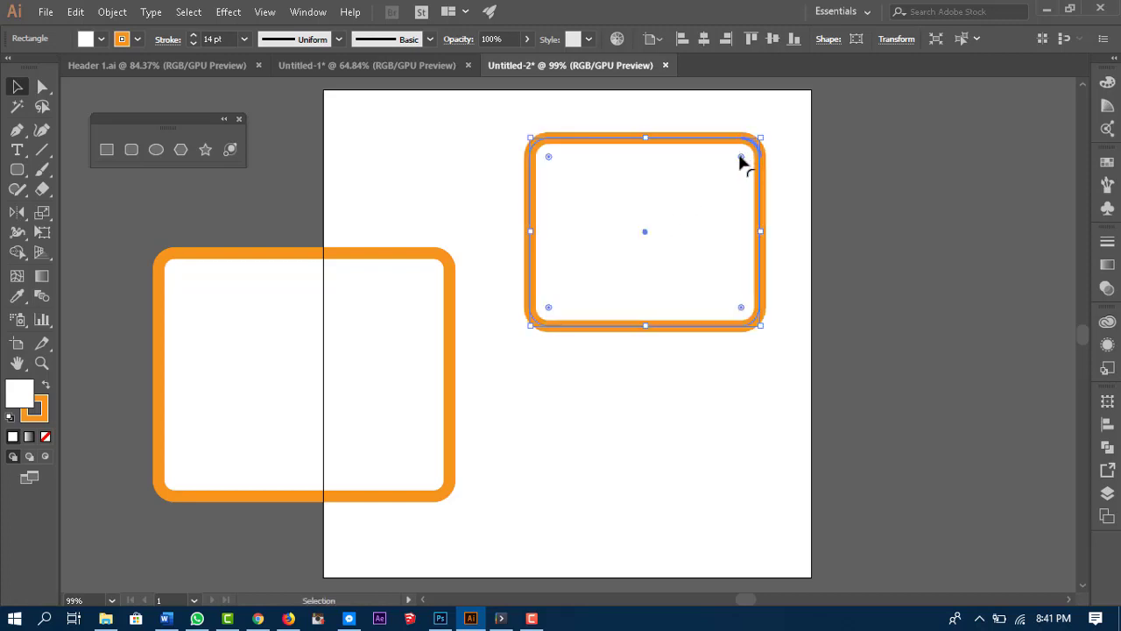
drag(746, 150, 821, 120)
drag(662, 229, 910, 245)
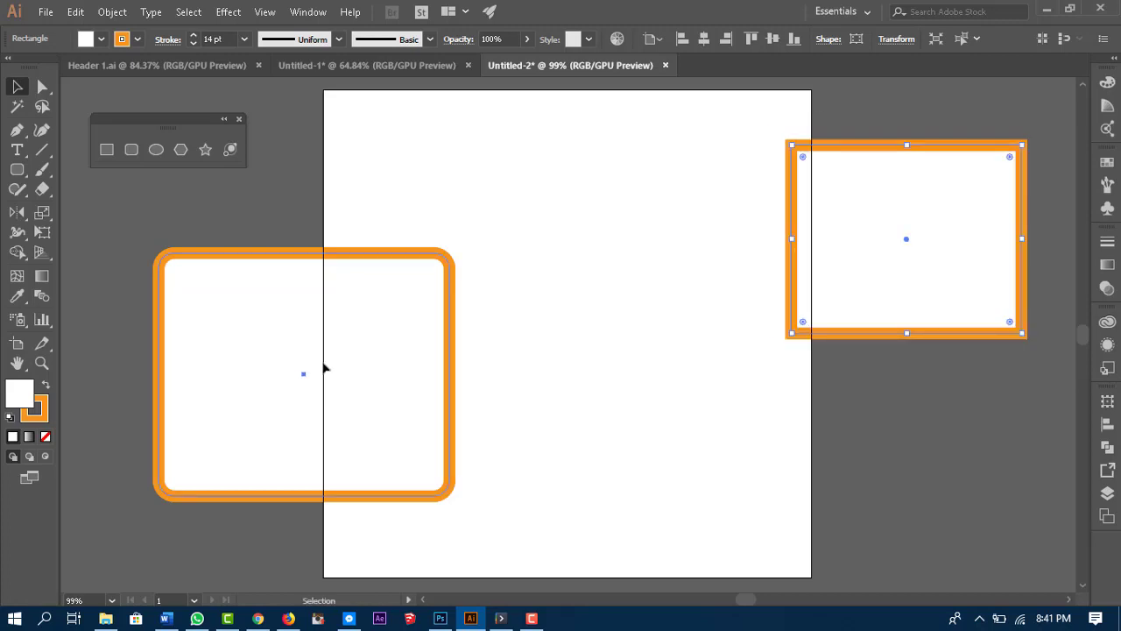
Step: Move the rounded rectangle fully onto the artboard and delete both rectangles
drag(324, 368, 615, 316)
drag(880, 326, 880, 323)
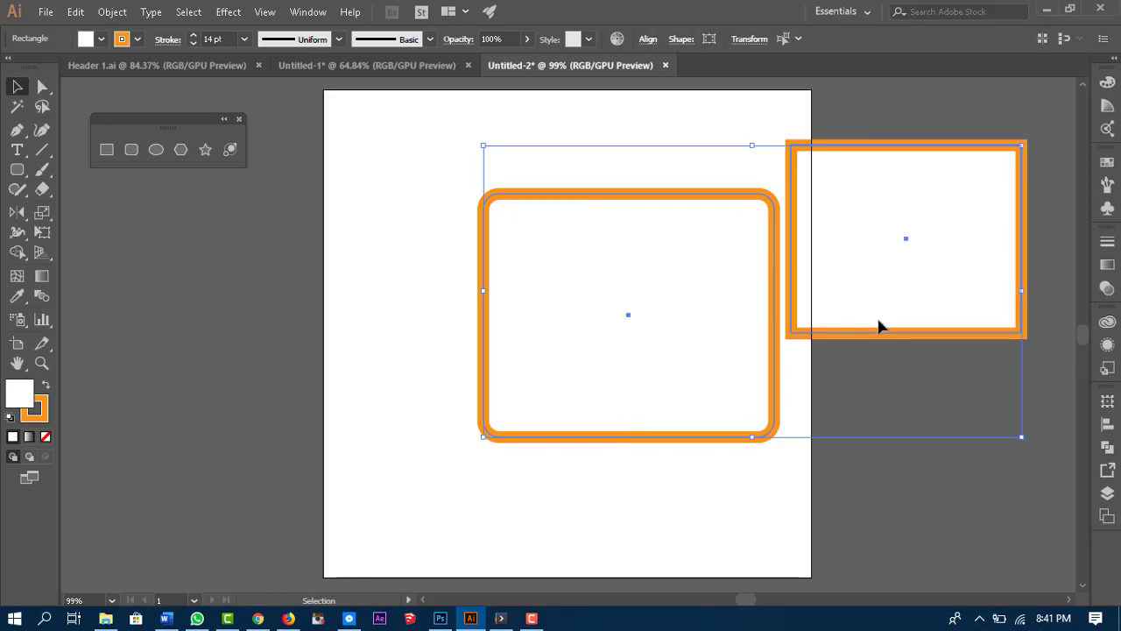
key(Delete)
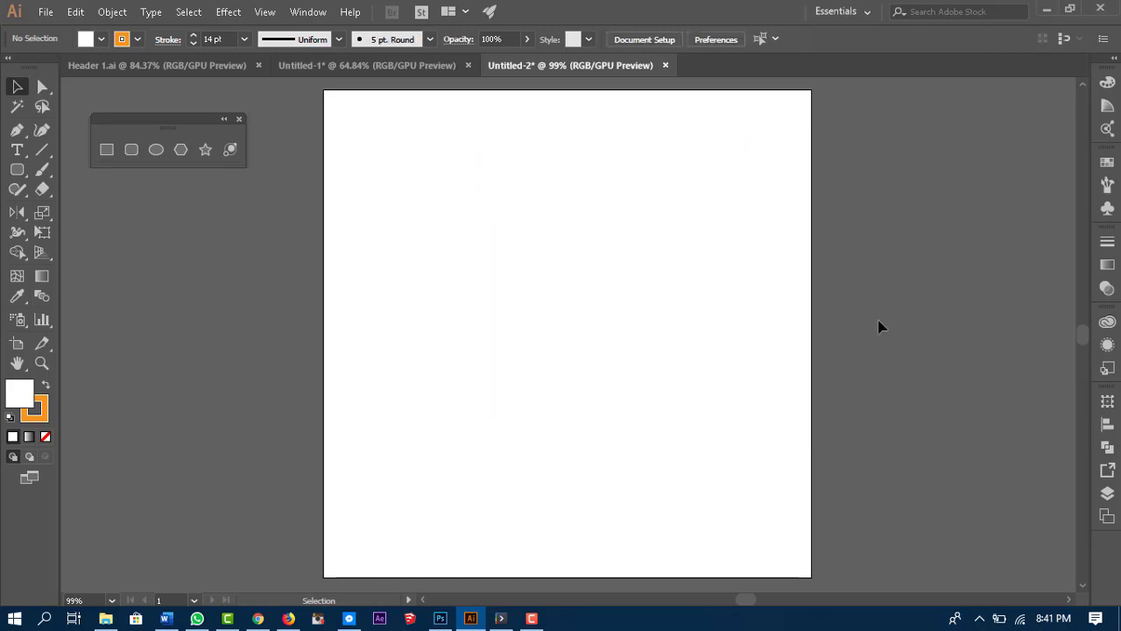
Step: Try drawing a large circle on the artboard with the Ellipse tool, and undo it
click(156, 149)
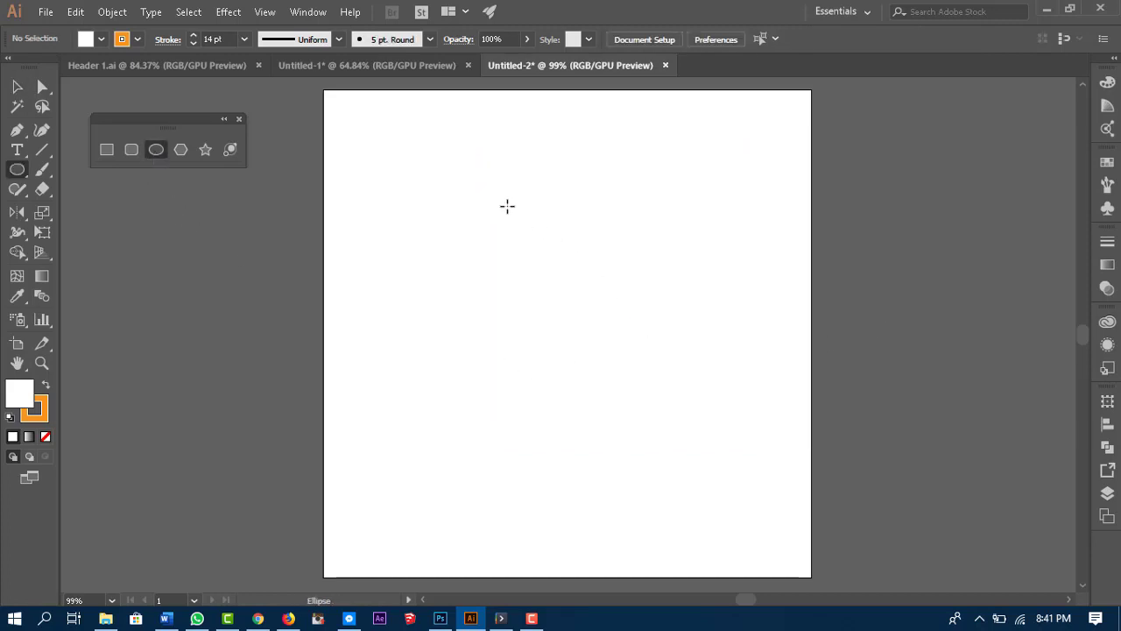
click(542, 275)
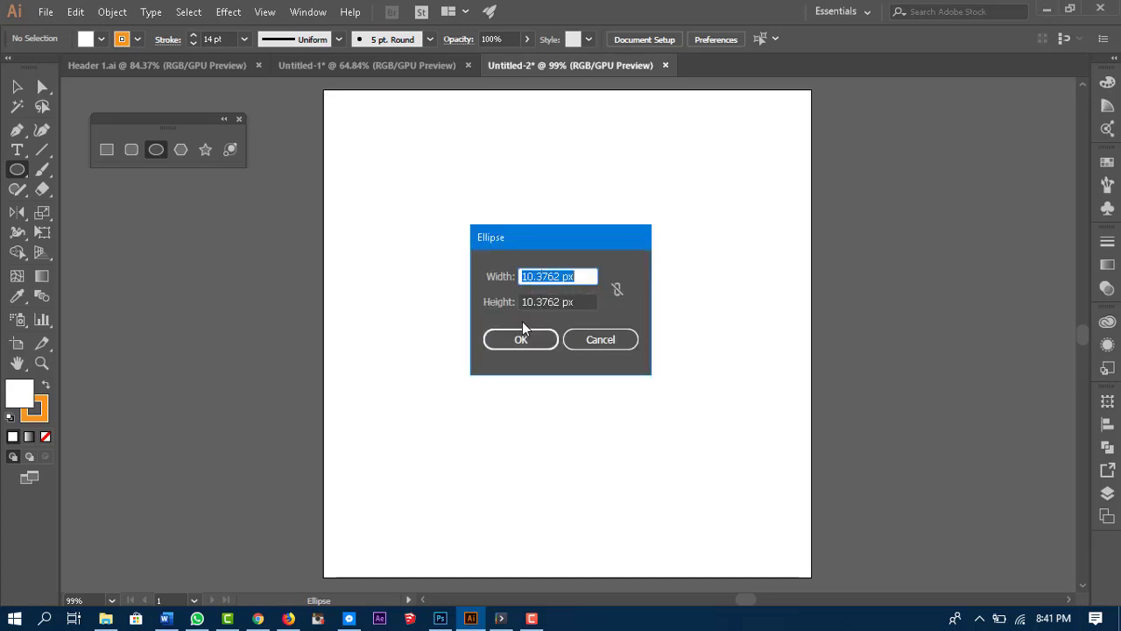
click(600, 340)
drag(481, 213, 761, 499)
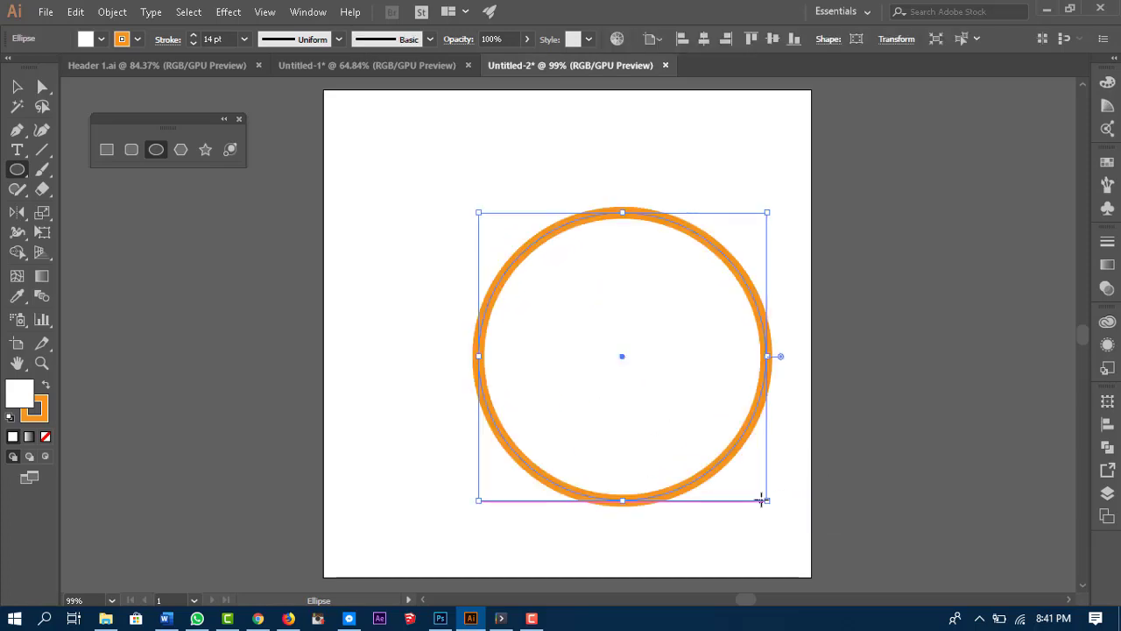
key(ctrl+z)
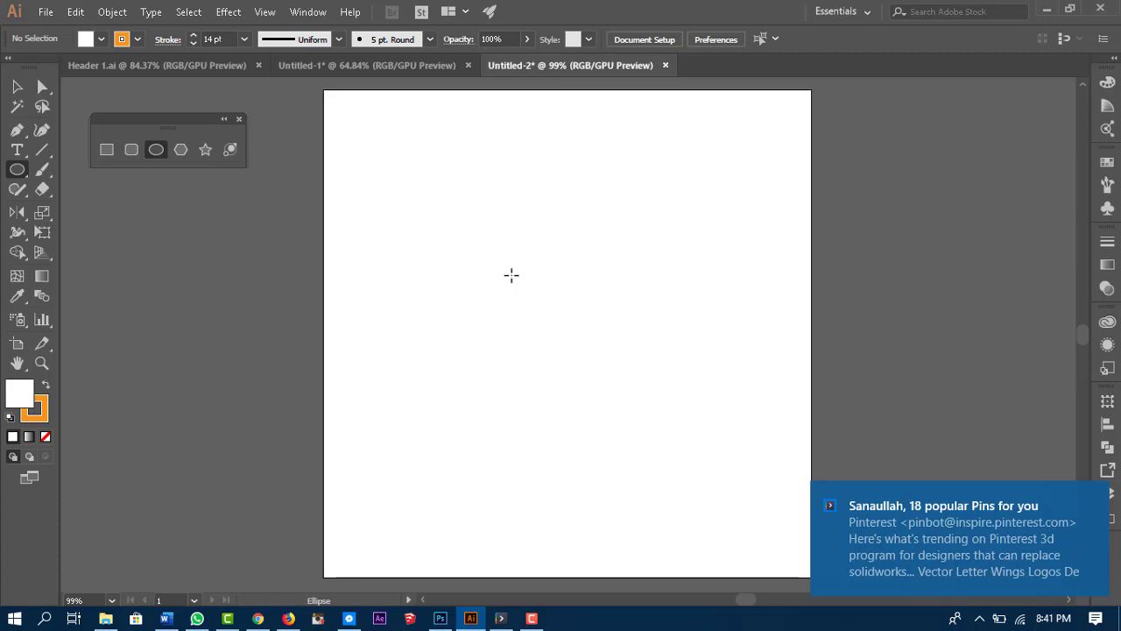
Step: Draw a large circle from its center in the artboard's upper left and open a mouth-like wedge in its right side
drag(512, 275, 707, 464)
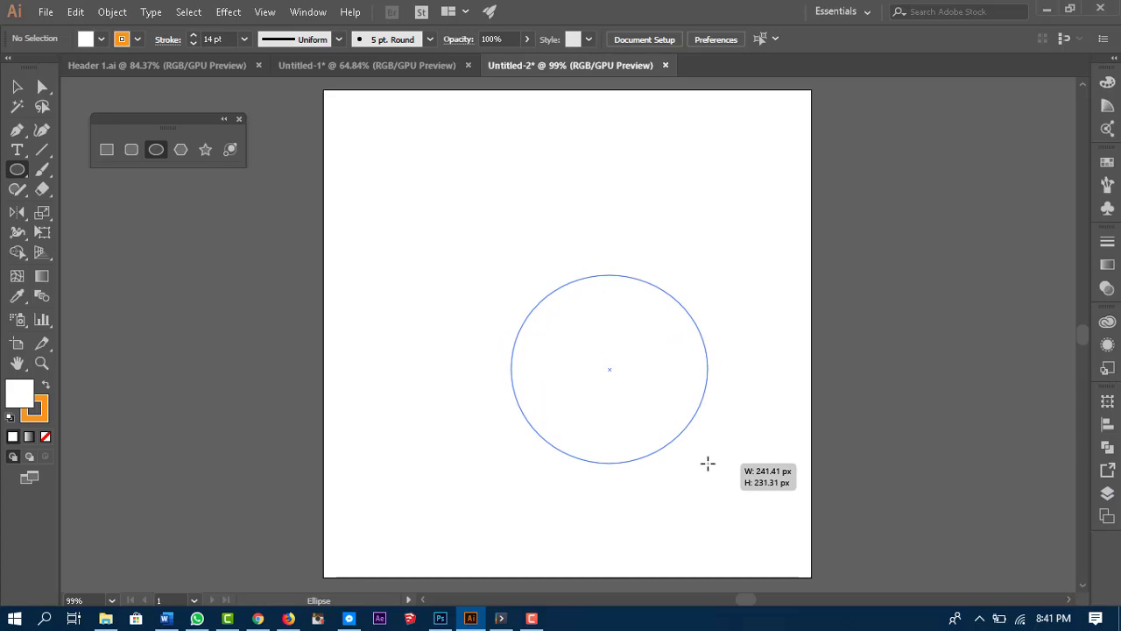
mouse_move(707, 464)
mouse_down()
mouse_move(596, 368)
mouse_move(508, 270)
mouse_move(608, 347)
mouse_move(610, 313)
mouse_move(563, 333)
mouse_move(658, 413)
mouse_move(628, 418)
mouse_move(562, 328)
mouse_move(671, 420)
mouse_move(693, 476)
mouse_move(560, 342)
mouse_move(663, 468)
mouse_move(601, 380)
mouse_move(631, 413)
mouse_move(556, 354)
mouse_move(579, 350)
mouse_move(626, 406)
mouse_up()
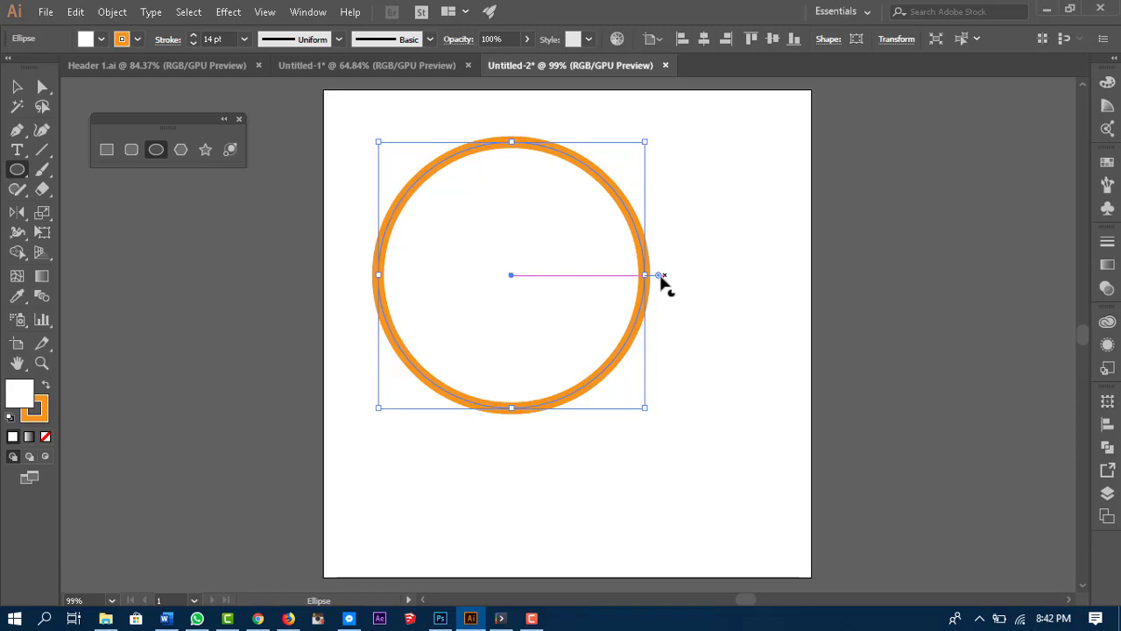
drag(662, 278, 627, 186)
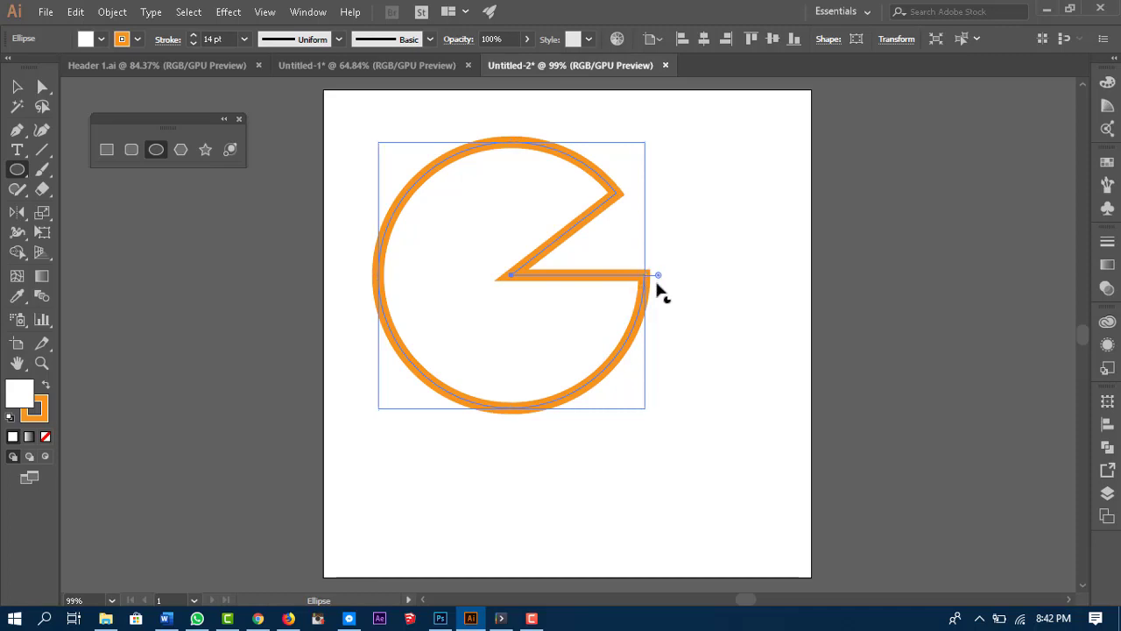
drag(657, 277, 652, 317)
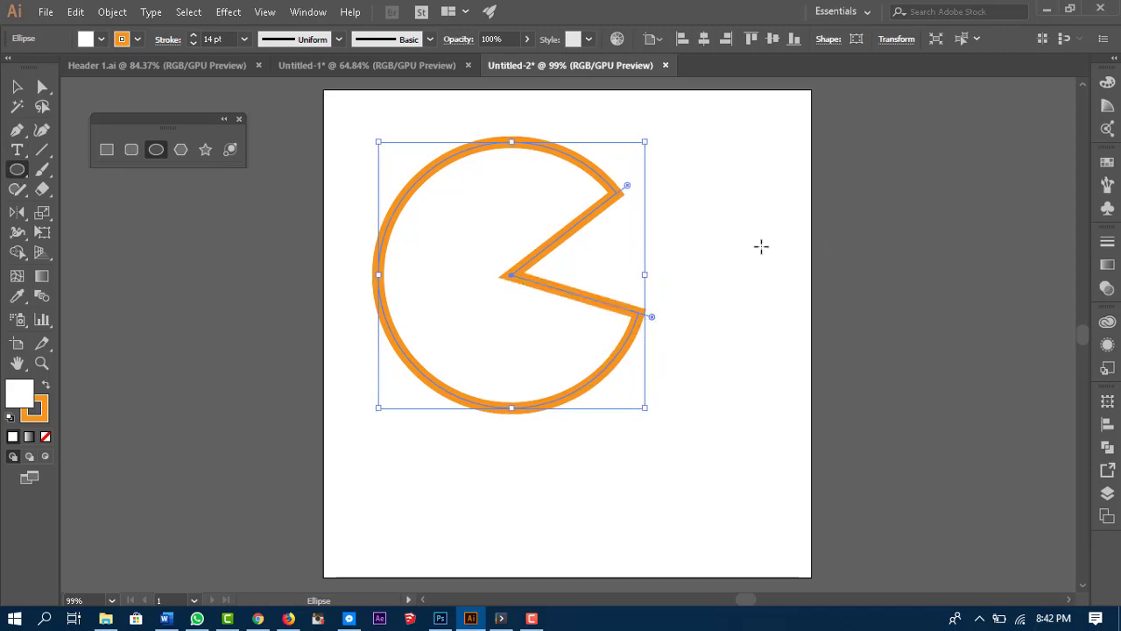
Step: Draw a small circle in front of the wedge opening and give both shapes an orange fill without a stroke
drag(665, 219, 726, 280)
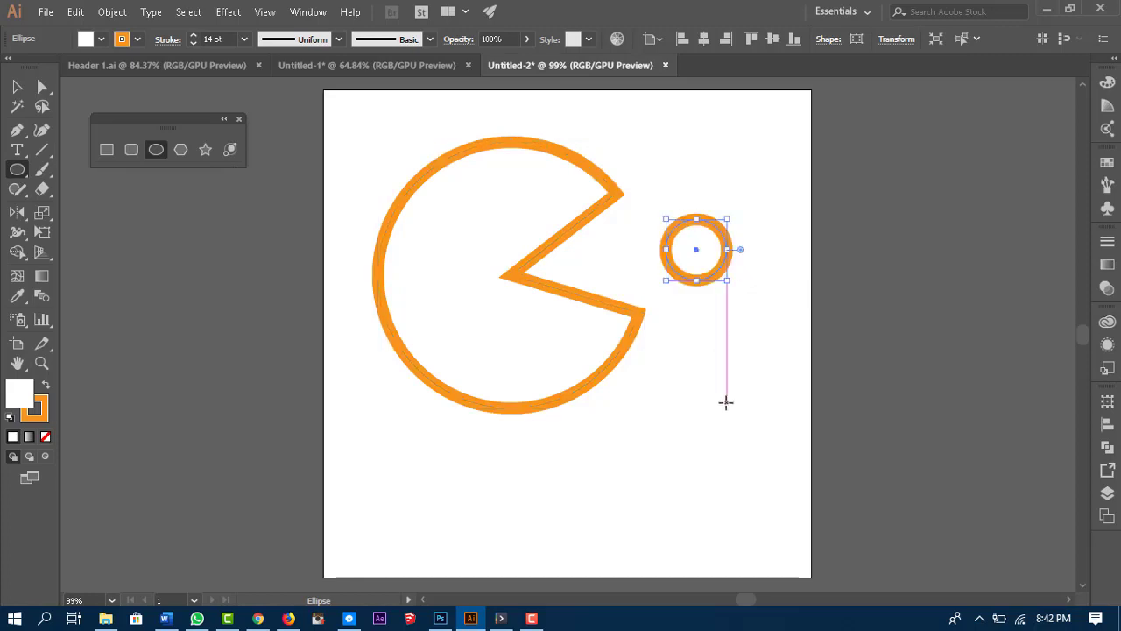
key(v)
drag(369, 120, 722, 409)
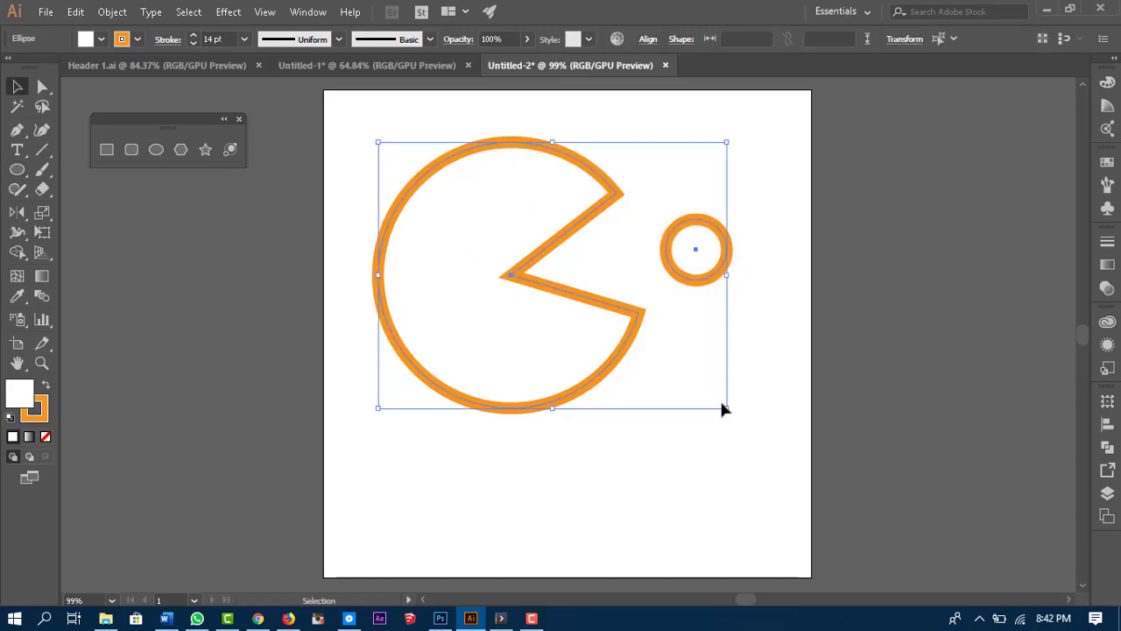
click(137, 39)
click(11, 68)
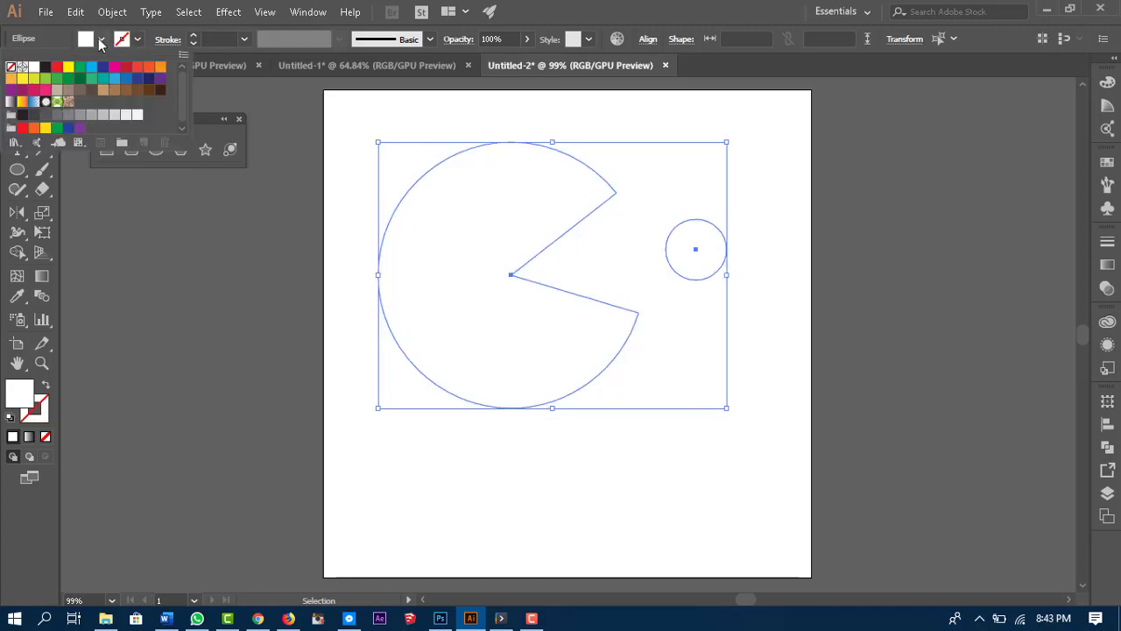
click(123, 39)
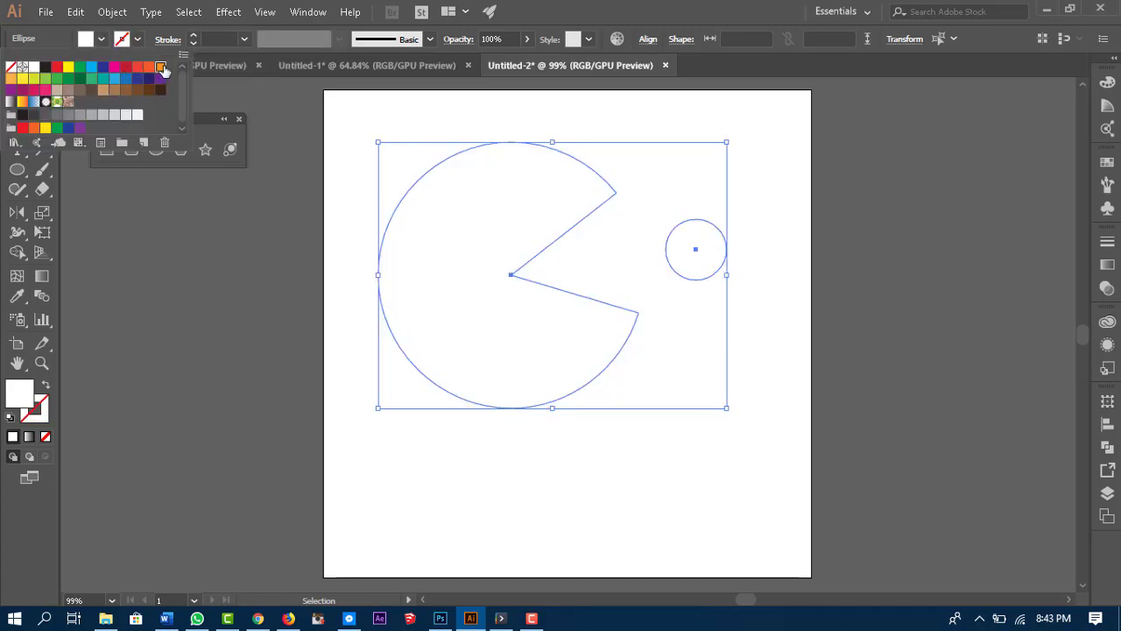
click(160, 67)
click(854, 259)
click(865, 382)
Step: Delete the orange pie shape together with the small circle
scroll(871, 435, up, 1)
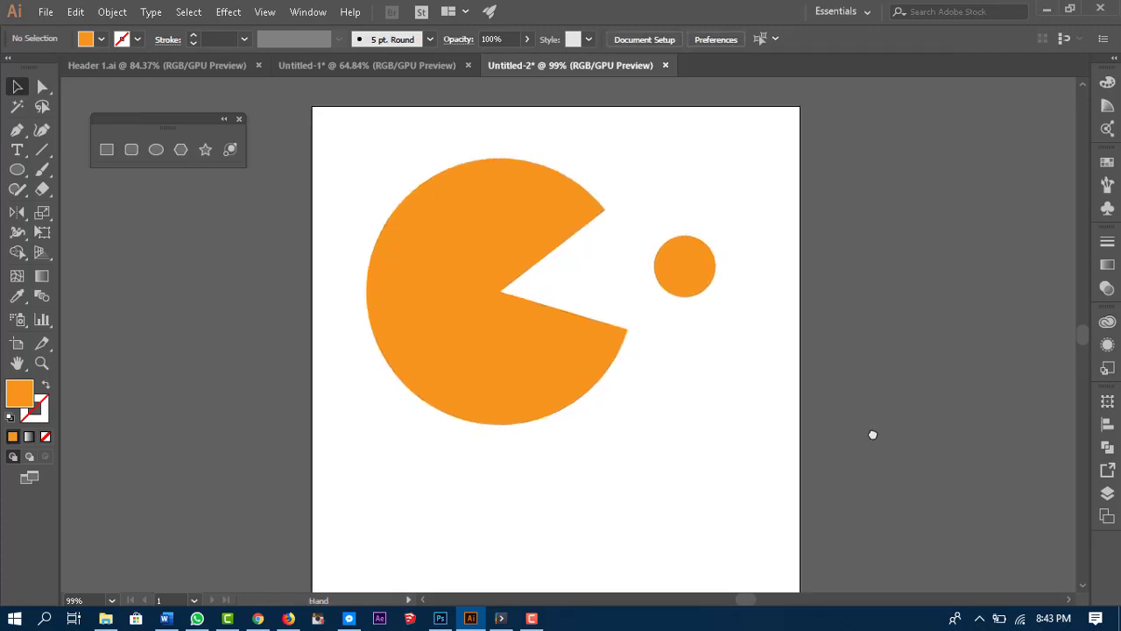
key(ctrl+a)
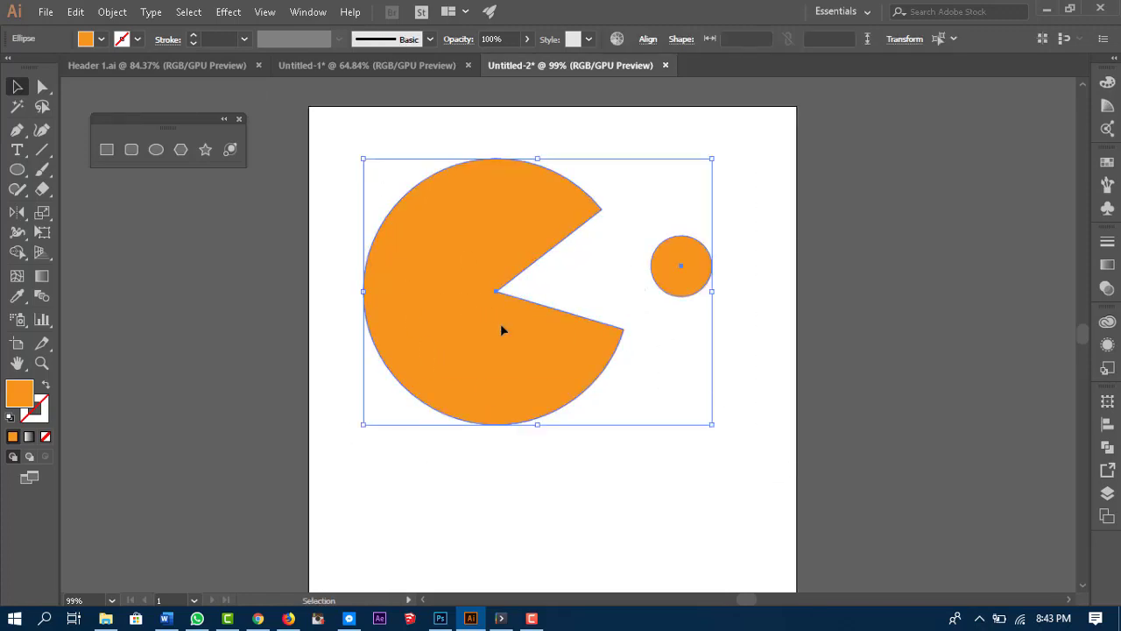
drag(502, 330, 741, 365)
key(Delete)
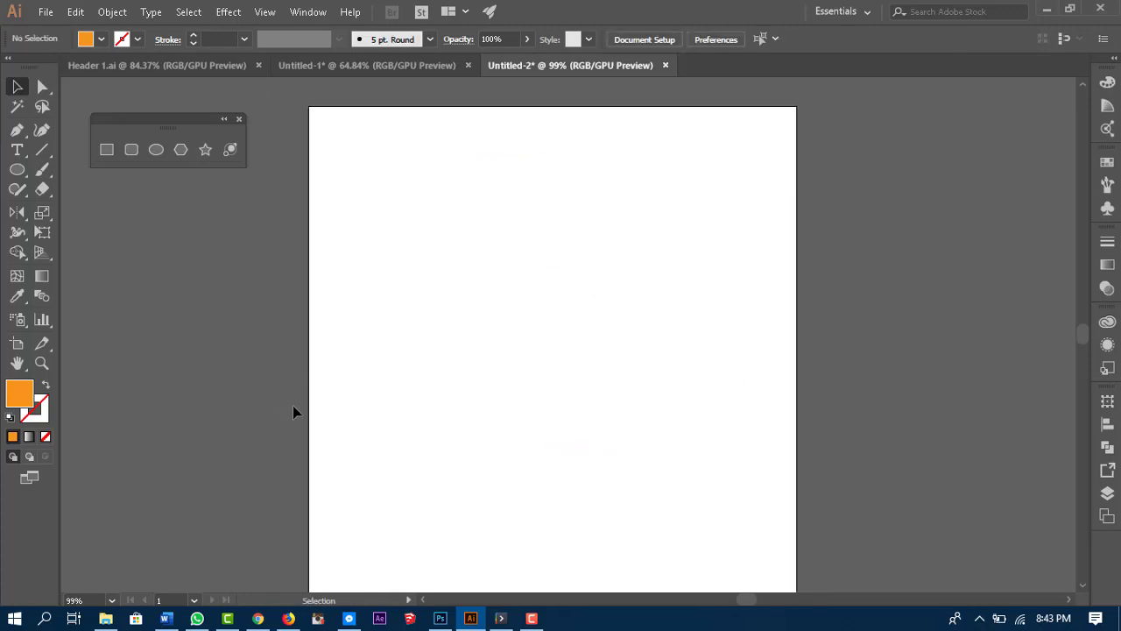
Step: Create a six-sided polygon with a 50 px radius above the artboard's center
click(181, 150)
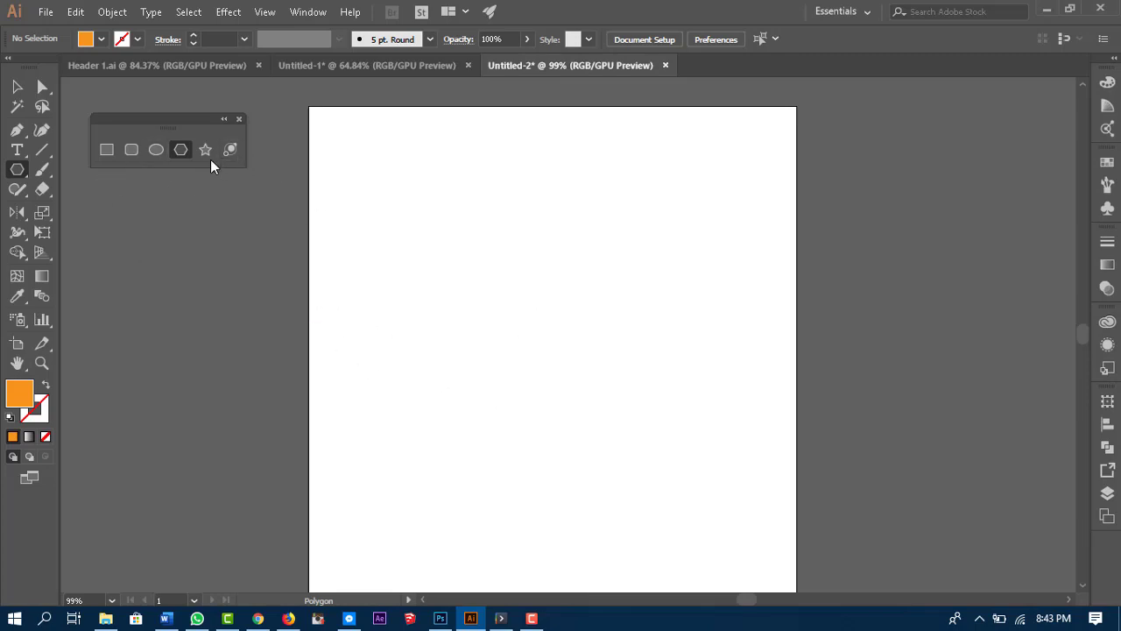
click(521, 287)
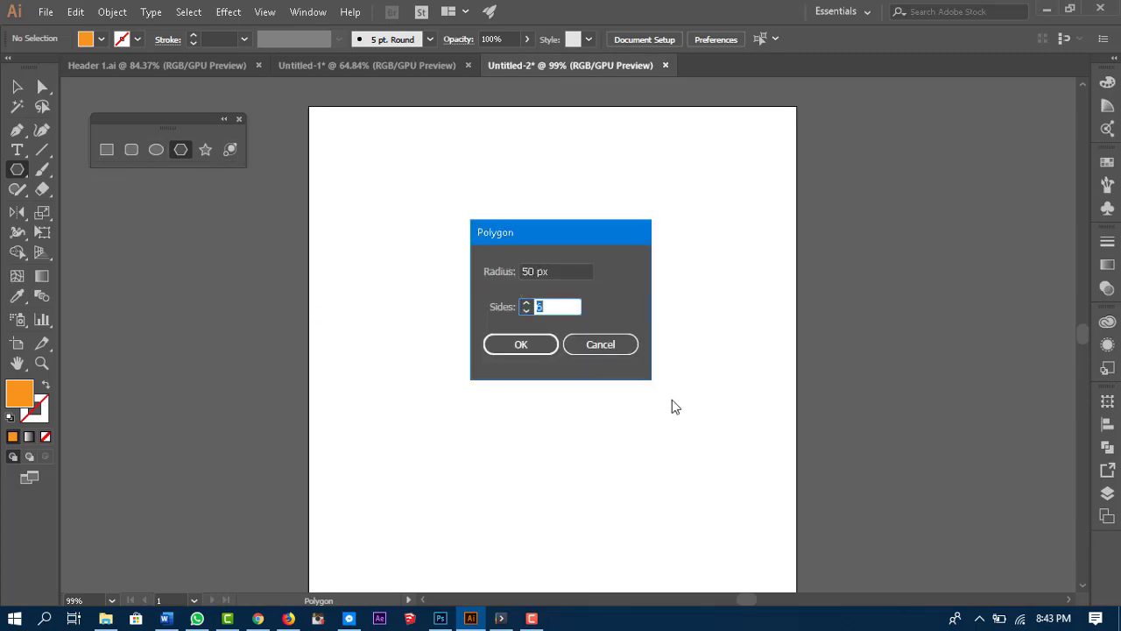
click(557, 272)
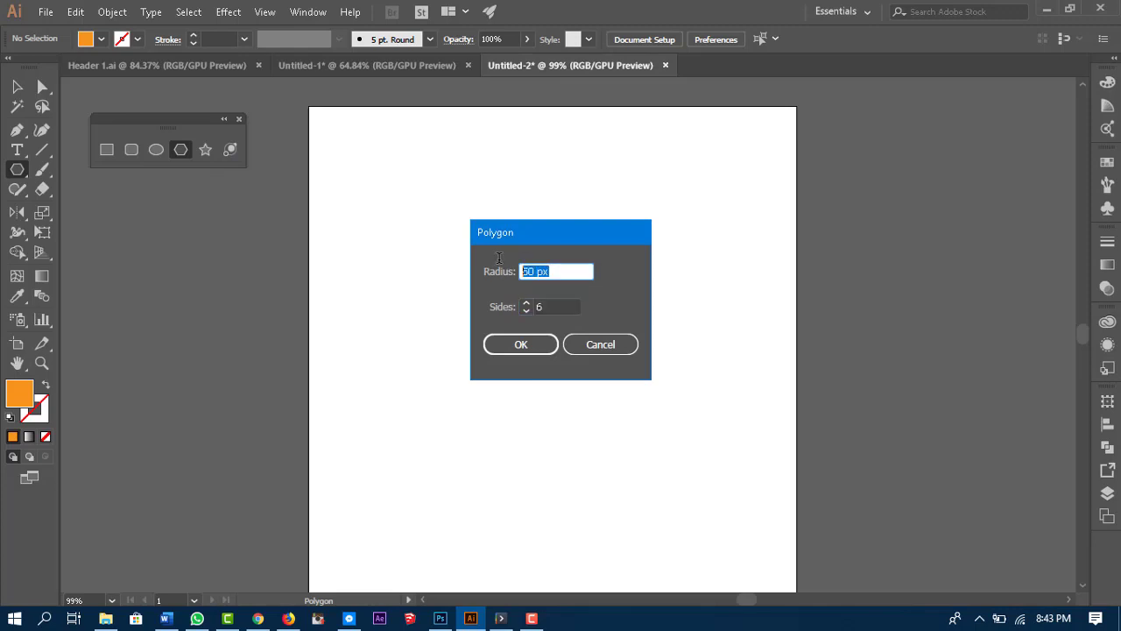
click(525, 310)
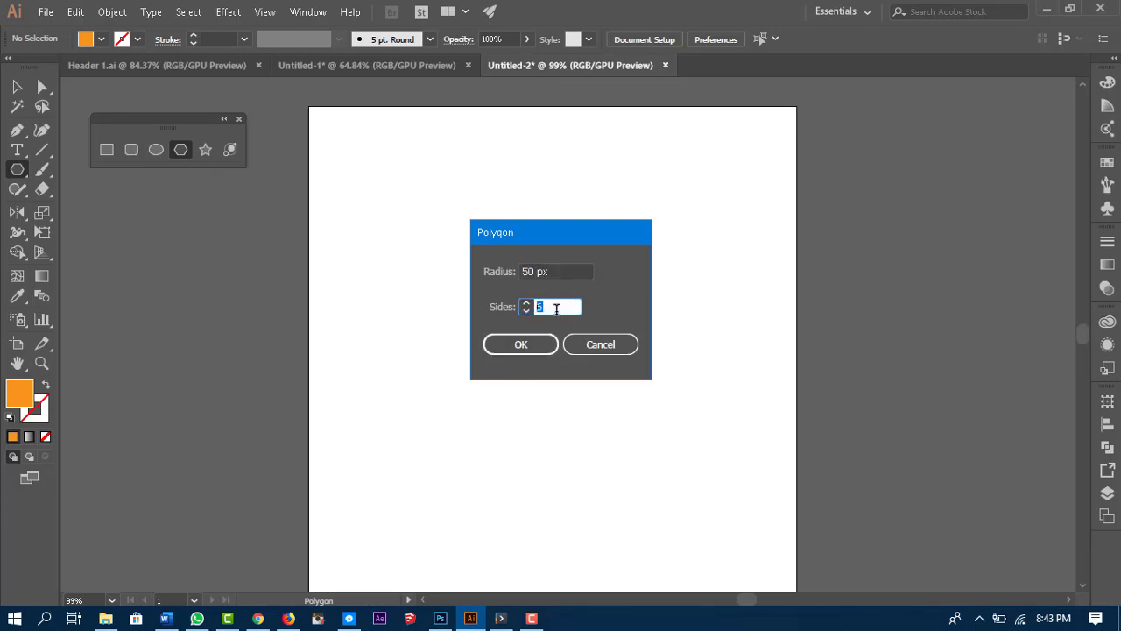
click(523, 344)
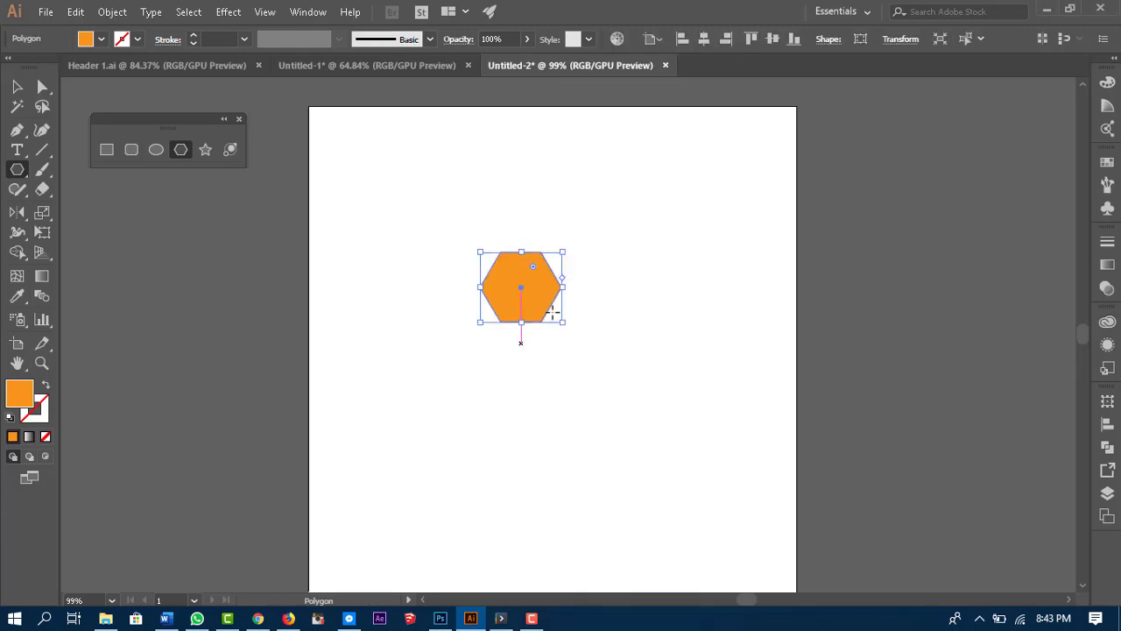
Step: Enlarge the hexagon proportionally to about three quarters of the artboard's width and move it toward the horizontal center
drag(563, 251, 826, 158)
key(v)
drag(621, 250, 571, 271)
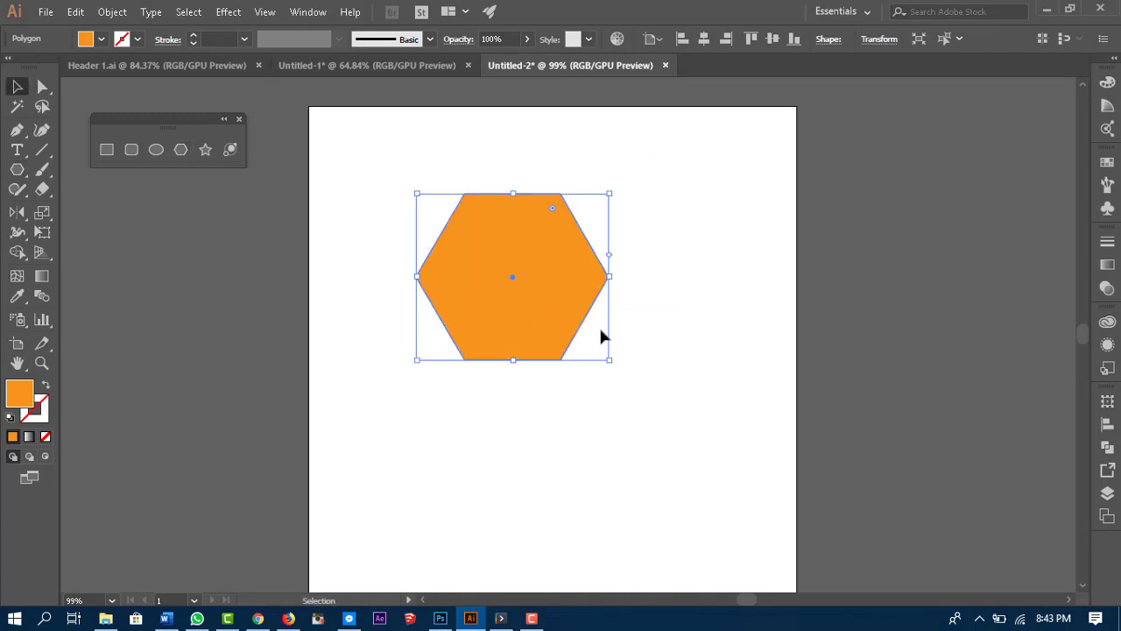
drag(610, 365, 734, 489)
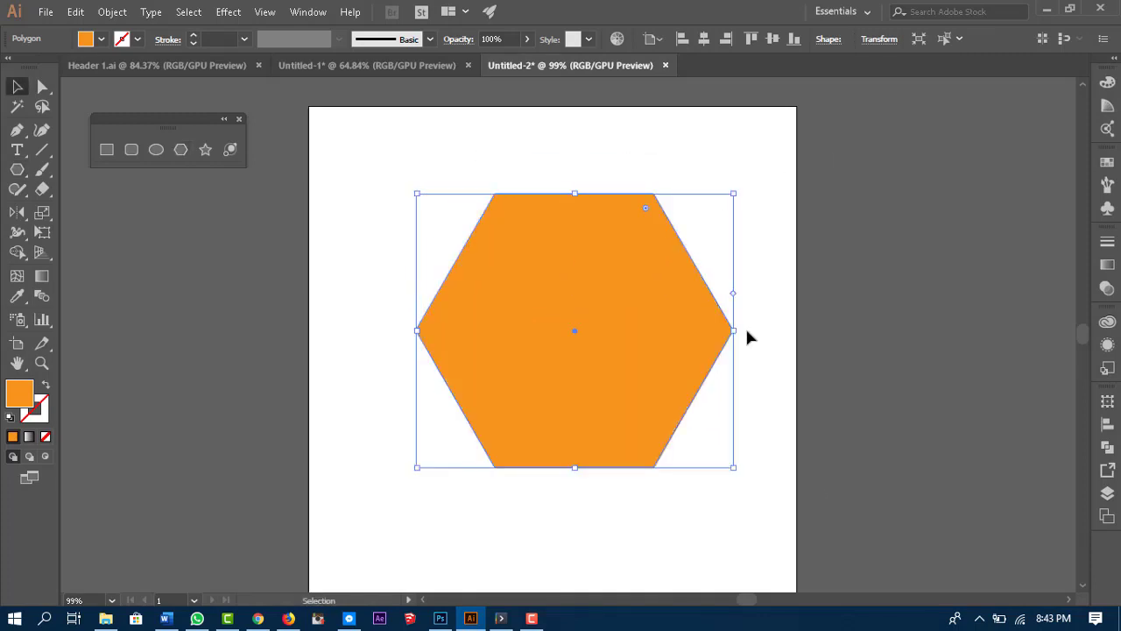
drag(732, 193, 789, 145)
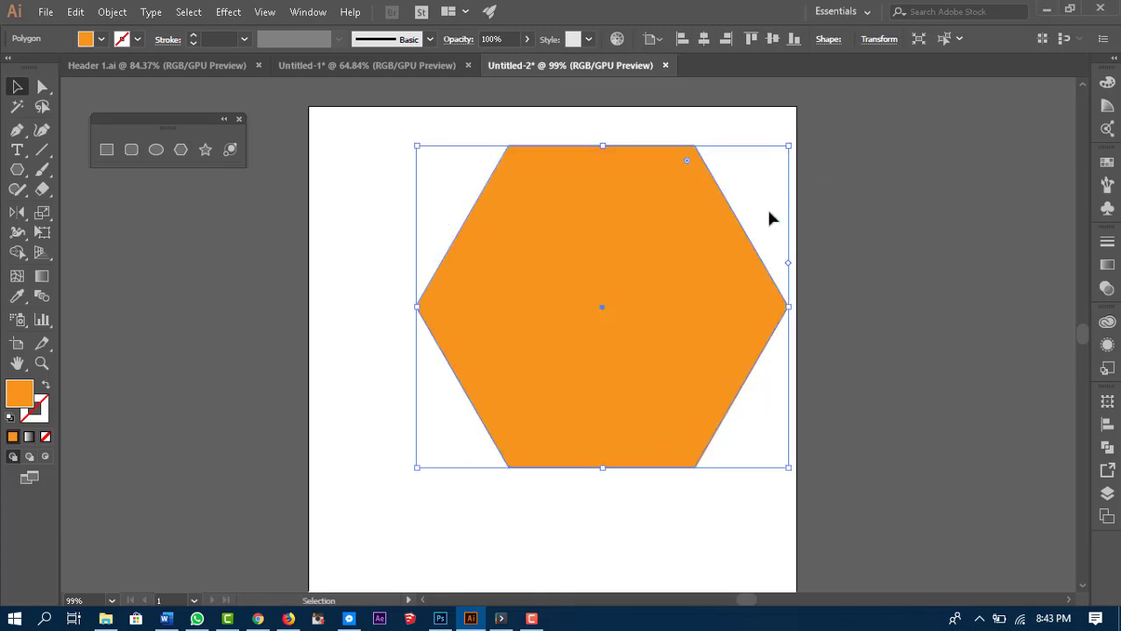
drag(732, 333, 668, 342)
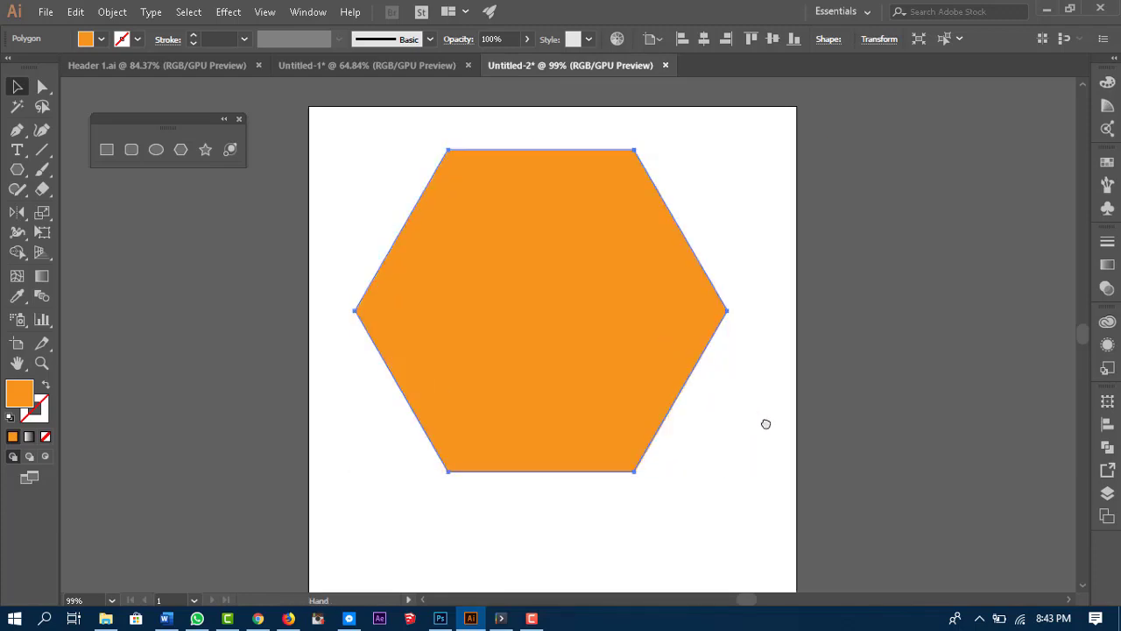
Step: Try rounding the hexagon's corners, and undo the rounding
drag(766, 420, 762, 428)
key(space)
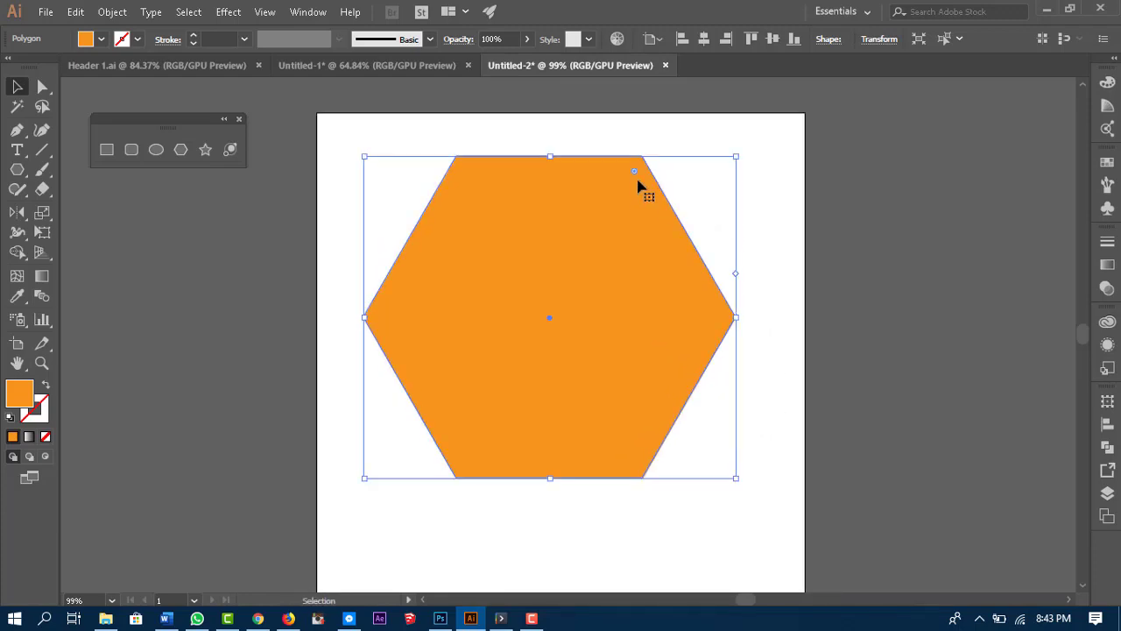
drag(634, 172, 626, 261)
key(ctrl+z)
Step: Delete the large orange hexagon from the artboard
click(841, 321)
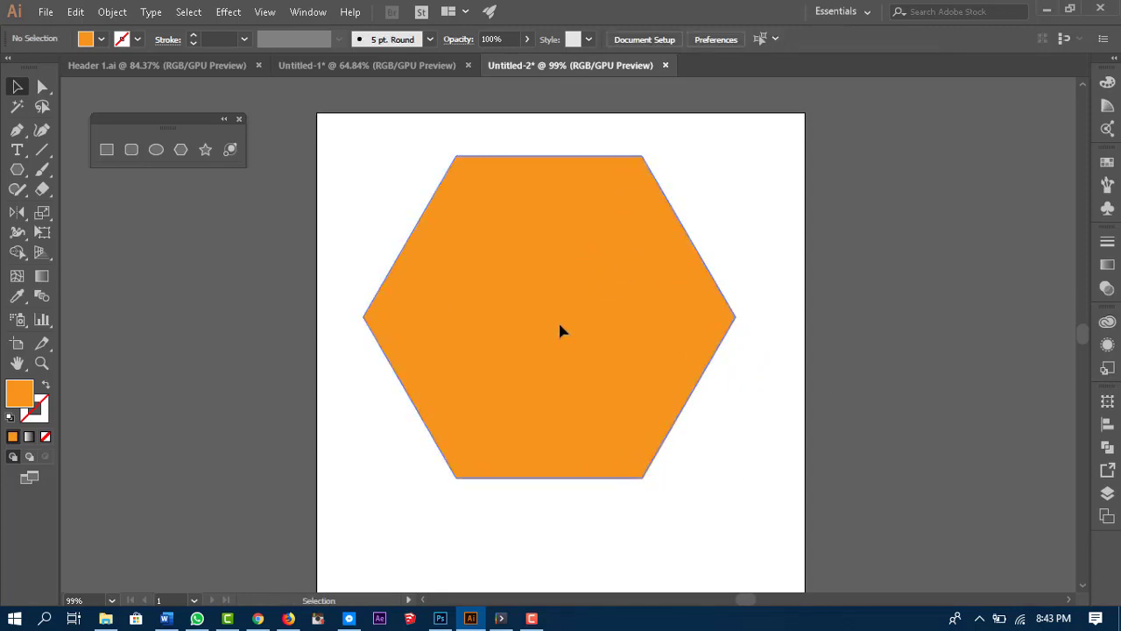
click(563, 328)
key(Delete)
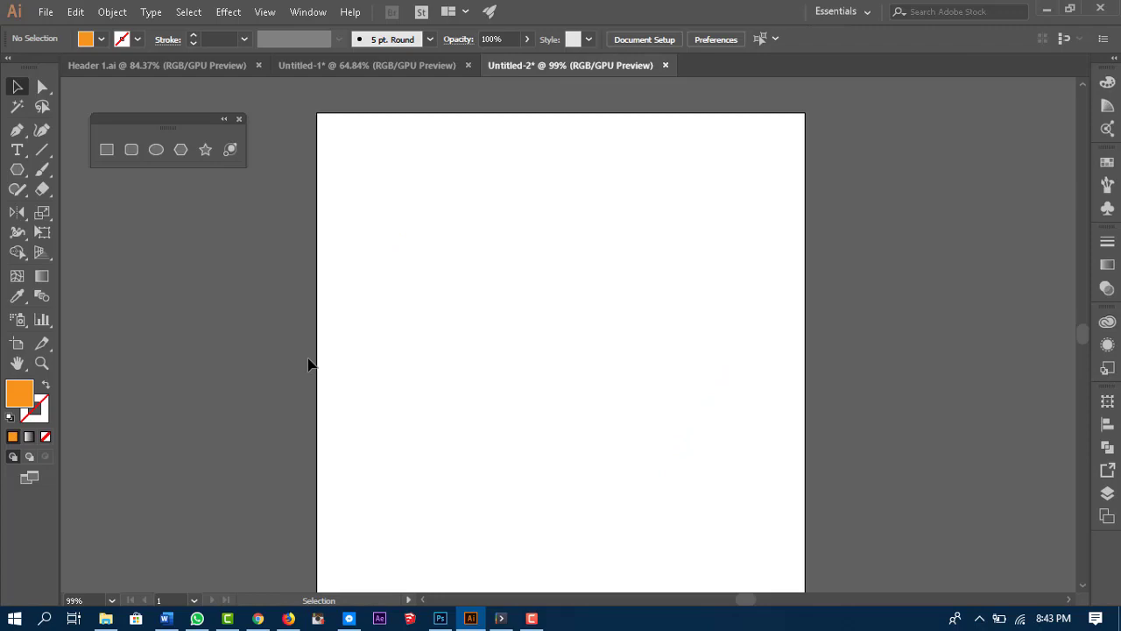
Step: Create a triangle near the top of the artboard as a polygon with 3 sides and a 50 px radius
click(180, 150)
click(602, 211)
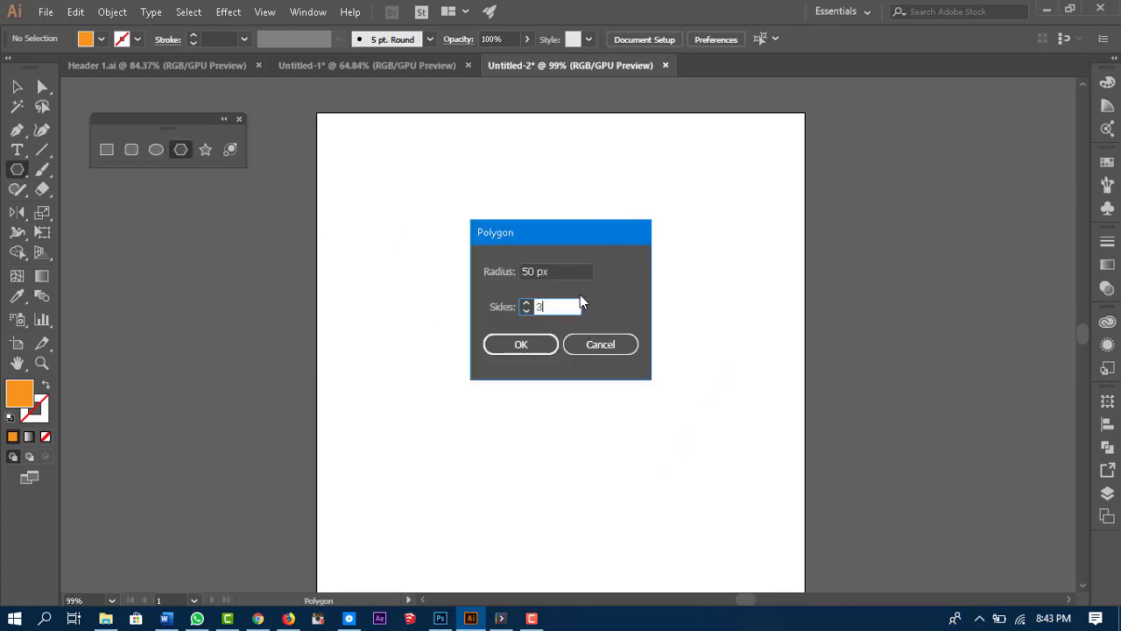
click(536, 343)
drag(604, 230, 583, 299)
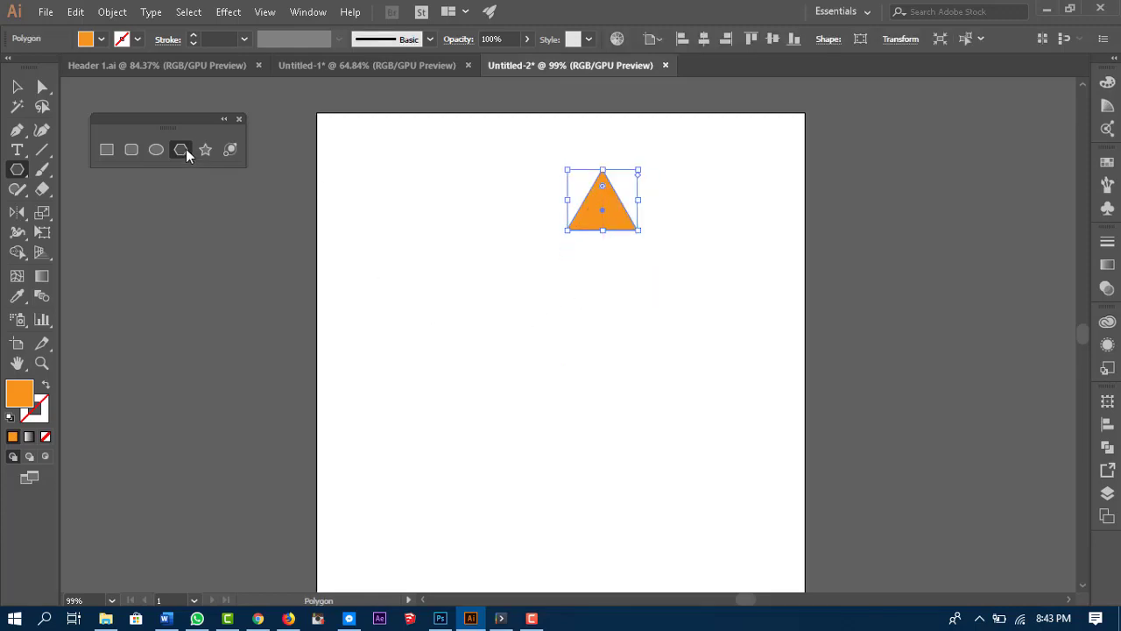
Step: Create a 10-sided polygon with a 60.9926 px radius below and left of the triangle, and enlarge it proportionally to about 1.6 times its size
click(462, 341)
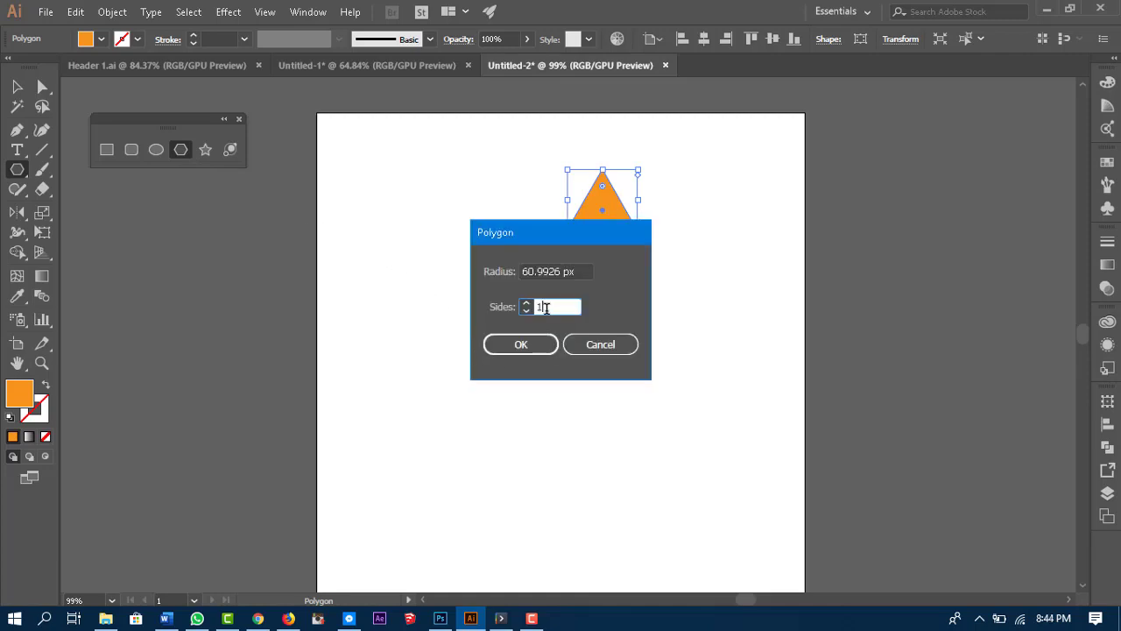
key(Return)
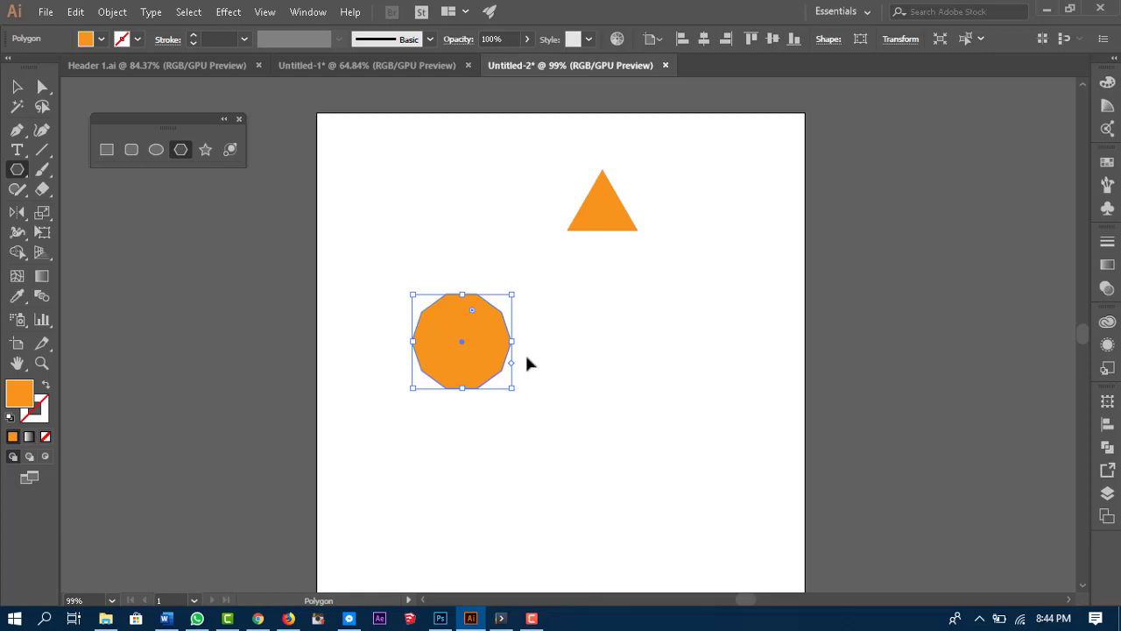
key(v)
drag(514, 296, 574, 238)
Step: Create a polygon with 50 sides and a 60.9926 px radius to the right of the 10-sided polygon, and deselect it
click(179, 150)
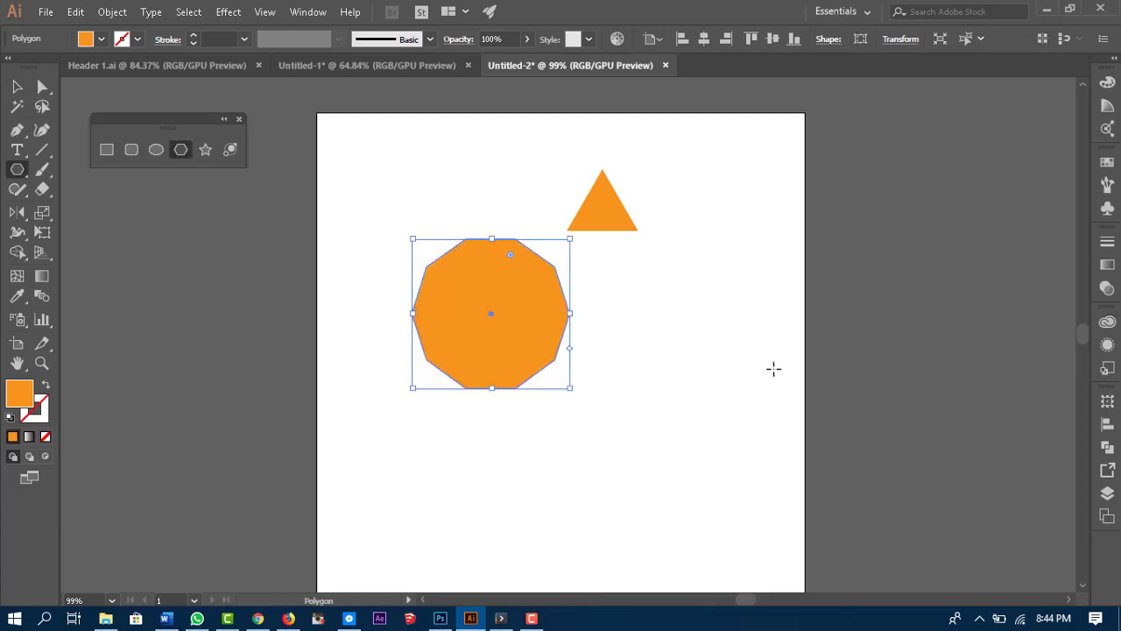
click(703, 338)
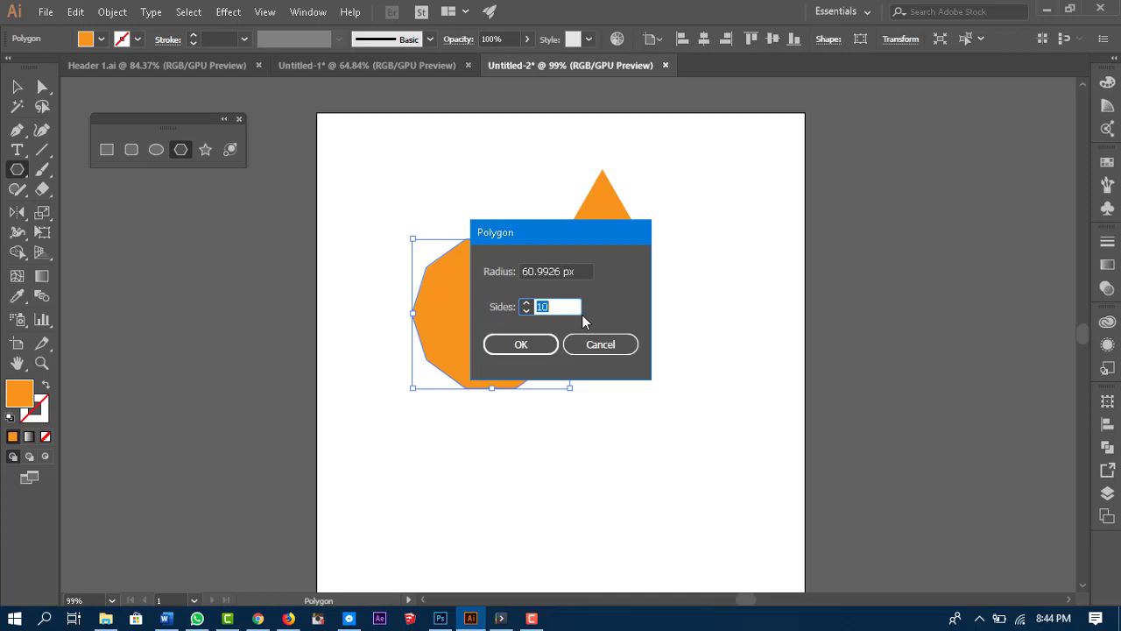
text(50)
key(Return)
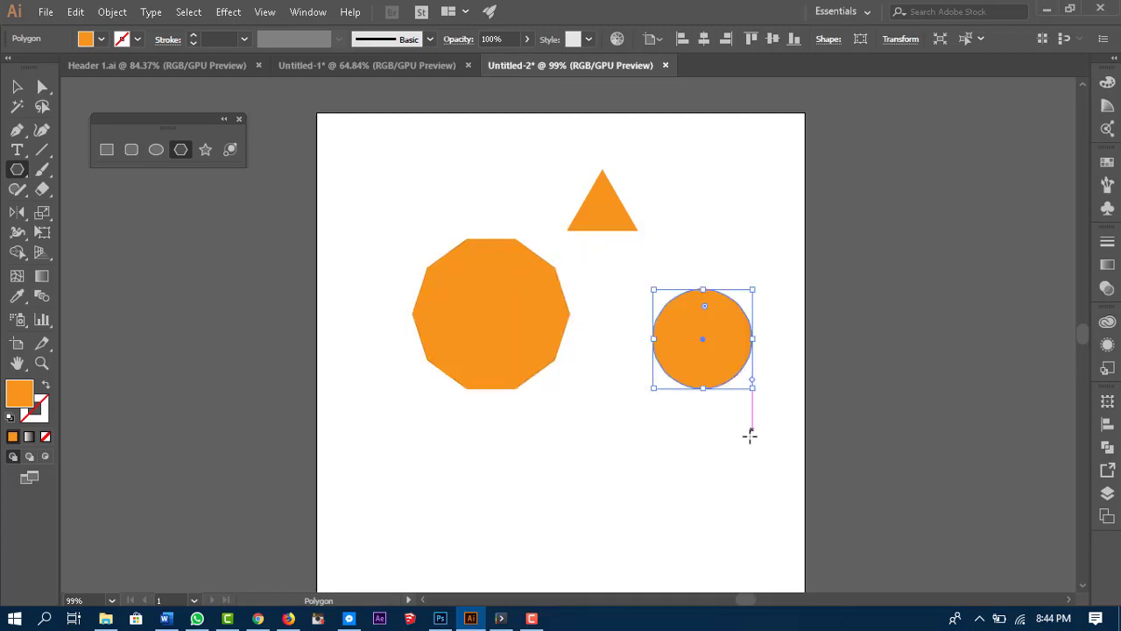
key(v)
click(863, 243)
Step: Examine the outline of the 50-sided polygon up close to check its straight edges and anchor points
key(z)
drag(711, 325, 1014, 350)
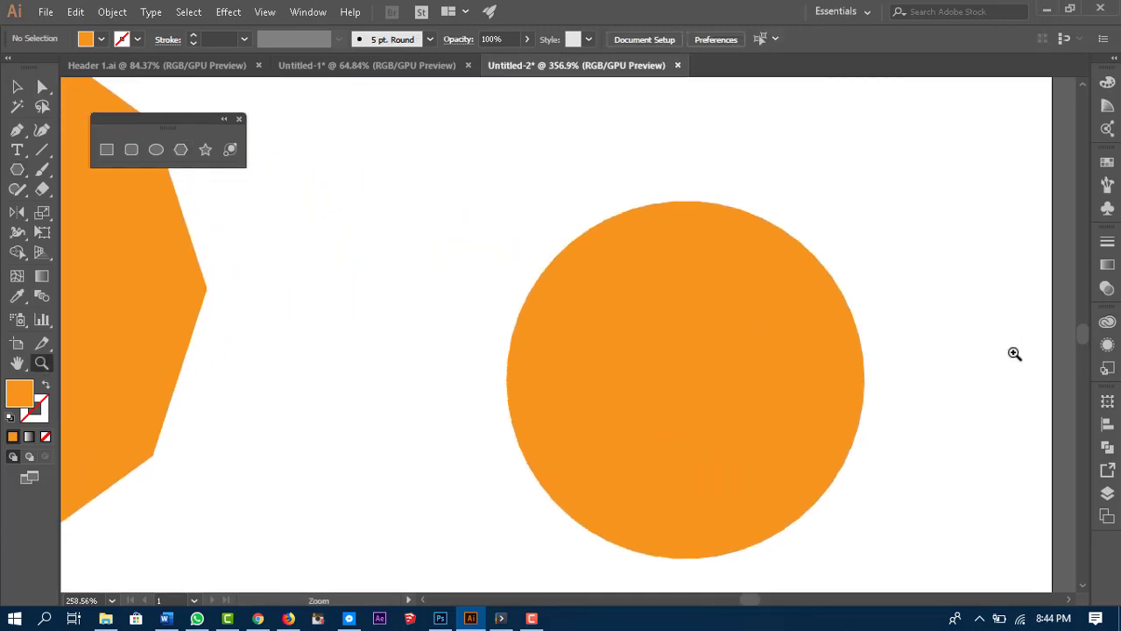
key(v)
click(690, 307)
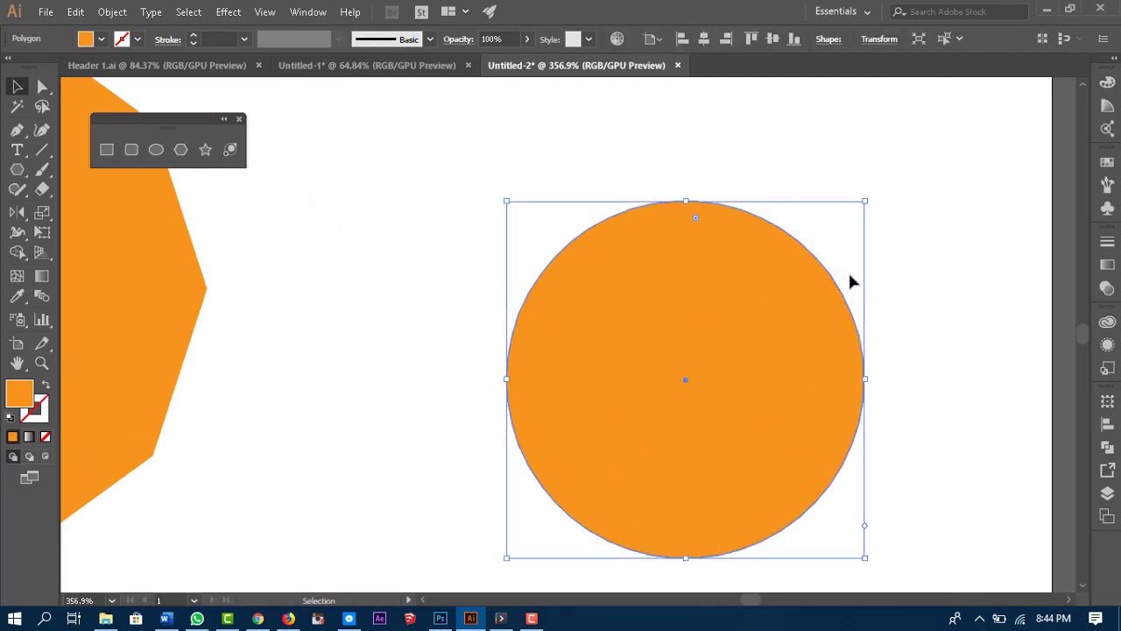
key(z)
drag(653, 170, 959, 358)
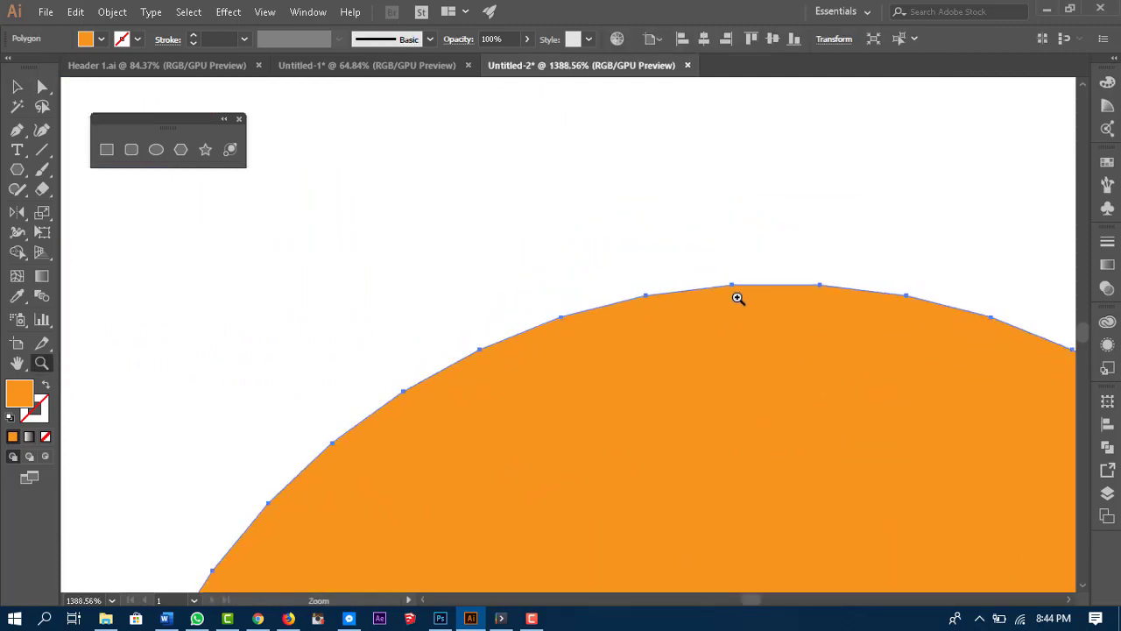
drag(736, 297, 843, 366)
click(868, 400)
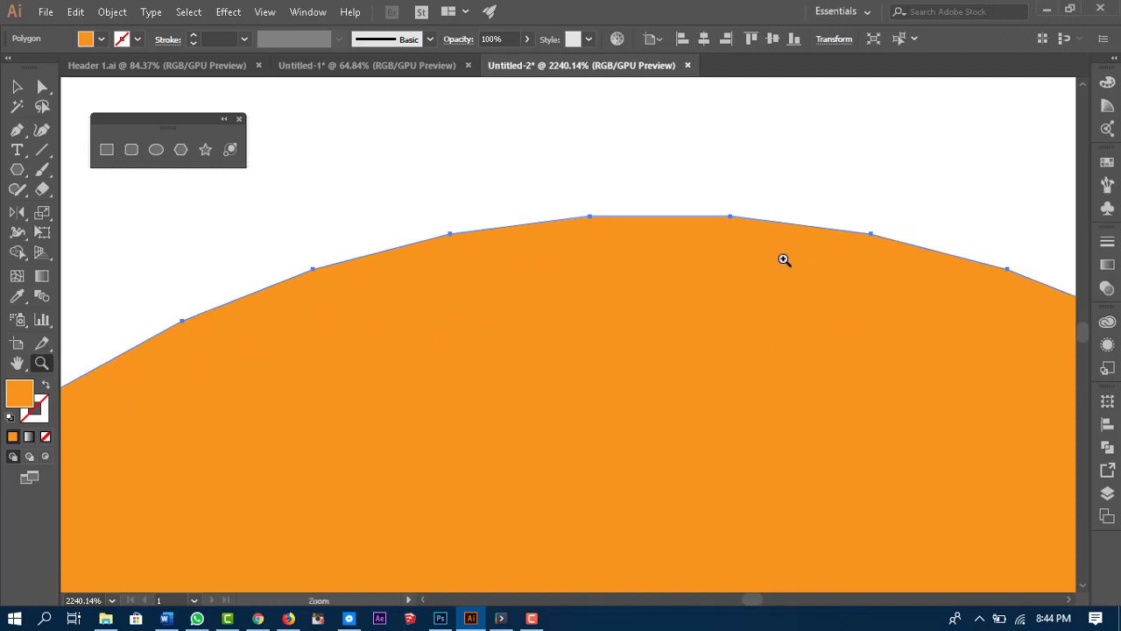
drag(970, 313, 332, 508)
drag(926, 420, 796, 410)
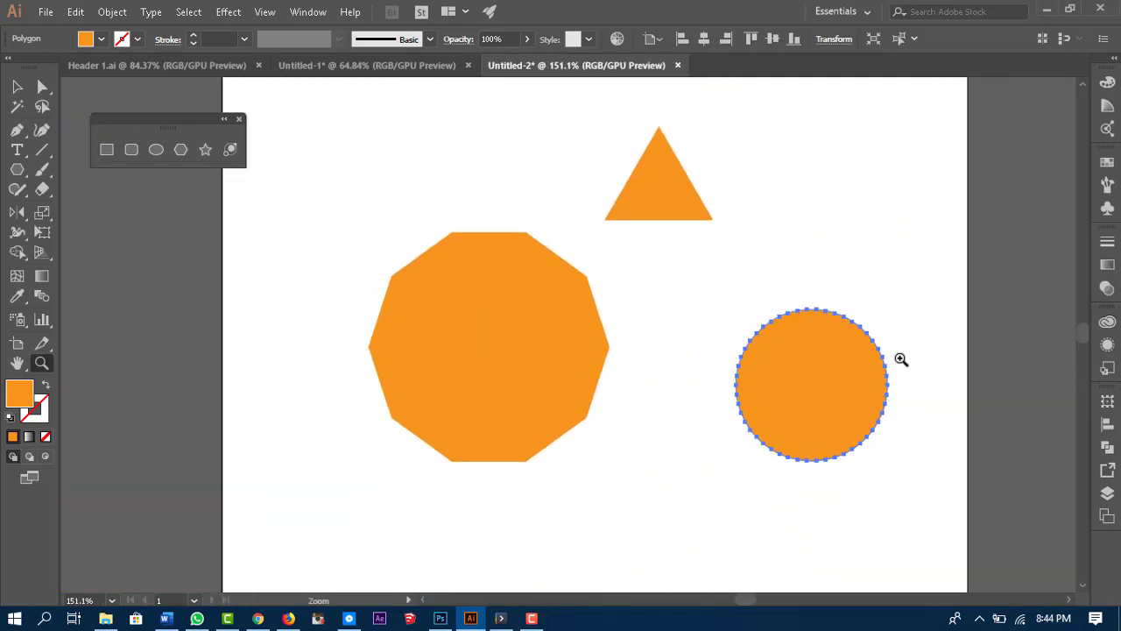
drag(902, 358, 761, 418)
Step: Enlarge the 50-sided polygon proportionally from its center to about 3.6 times its size
key(v)
click(889, 327)
click(741, 384)
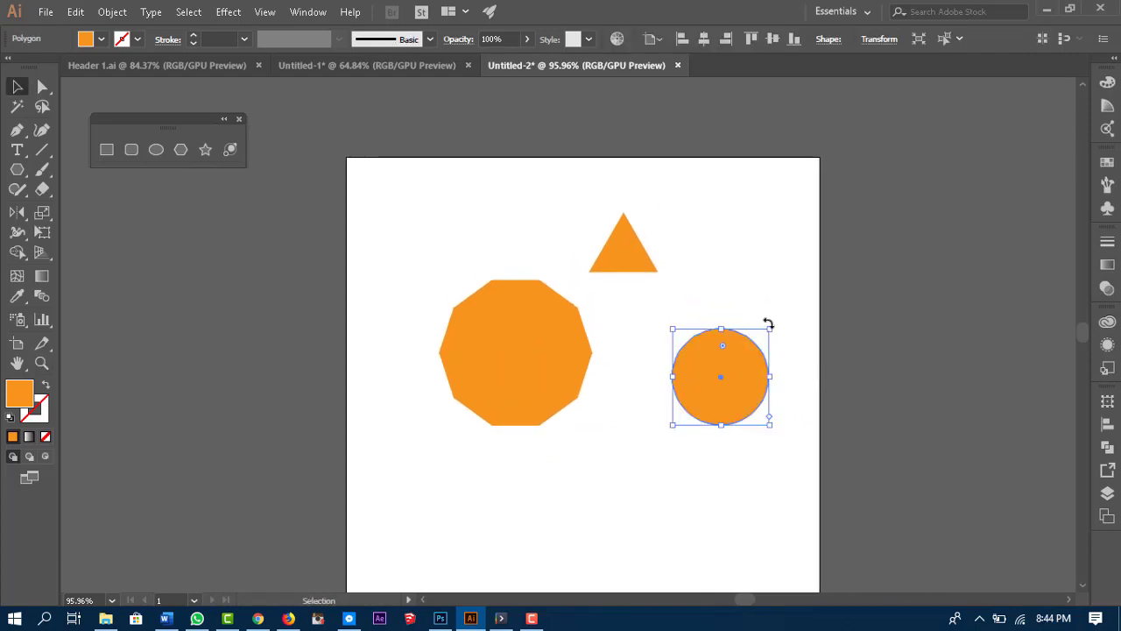
drag(770, 327, 937, 204)
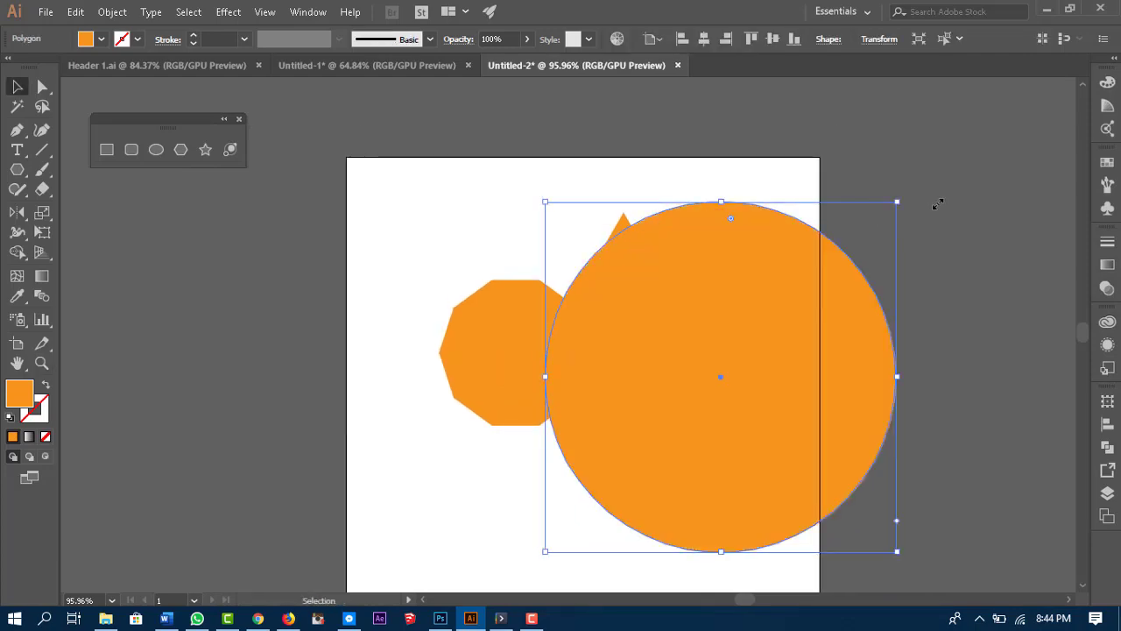
Step: Examine the straight segments along the upper edge of the enlarged 50-sided polygon
click(988, 182)
key(z)
drag(709, 178, 962, 391)
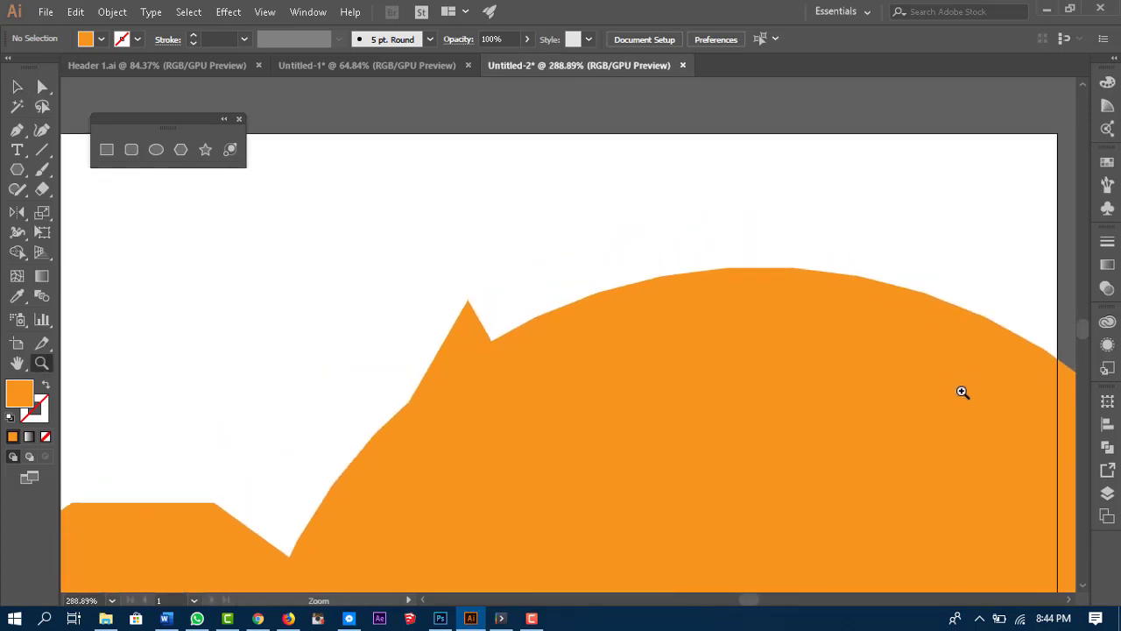
drag(720, 288, 920, 477)
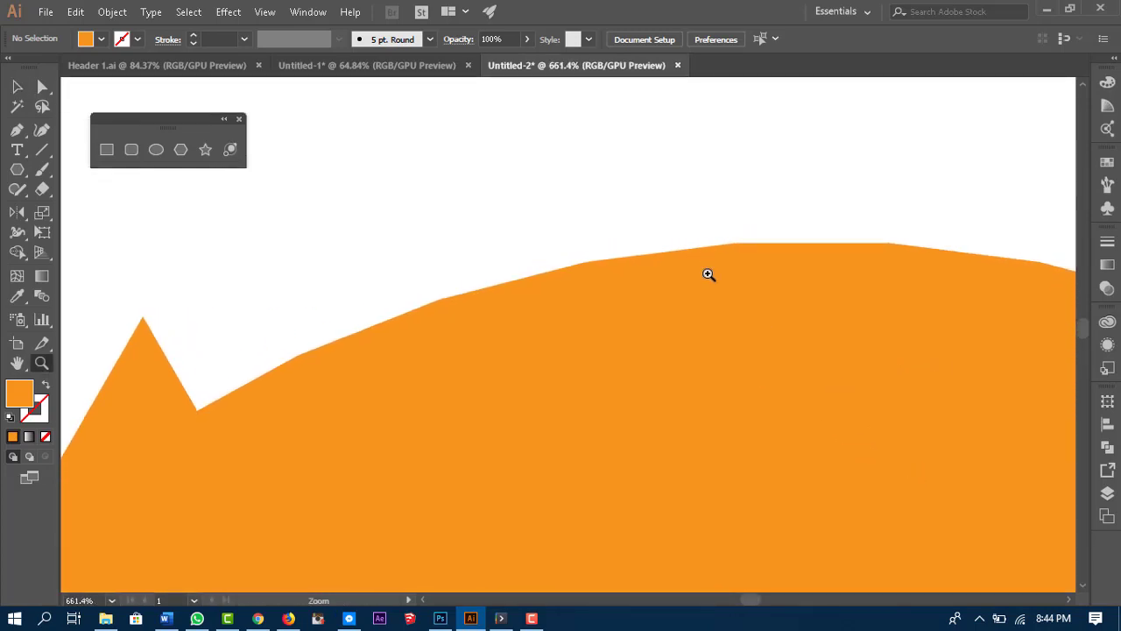
key(v)
click(678, 298)
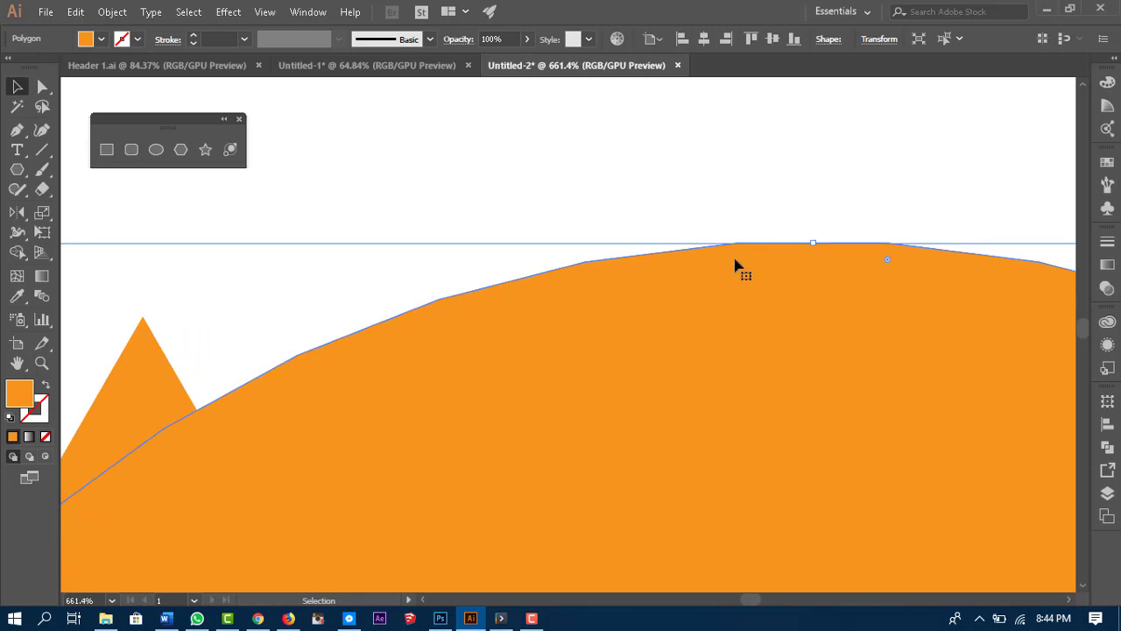
key(ctrl+0)
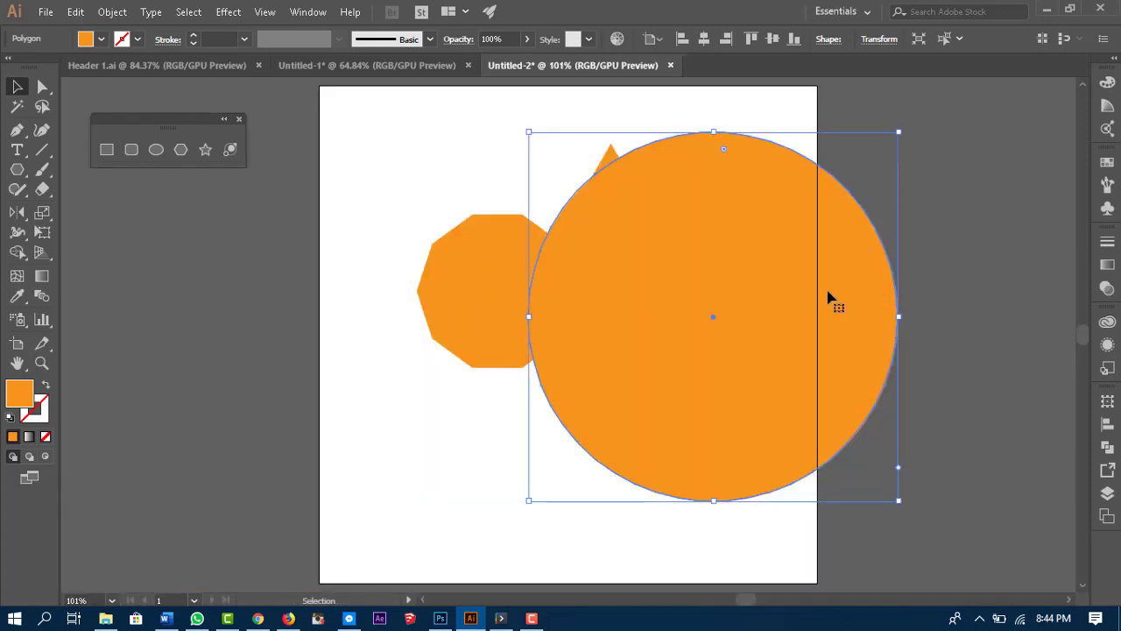
Step: Delete the 50-sided polygon, the 10-sided polygon and the triangle from the artboard
key(Delete)
scroll(727, 412, right, 1)
scroll(726, 412, up, 1)
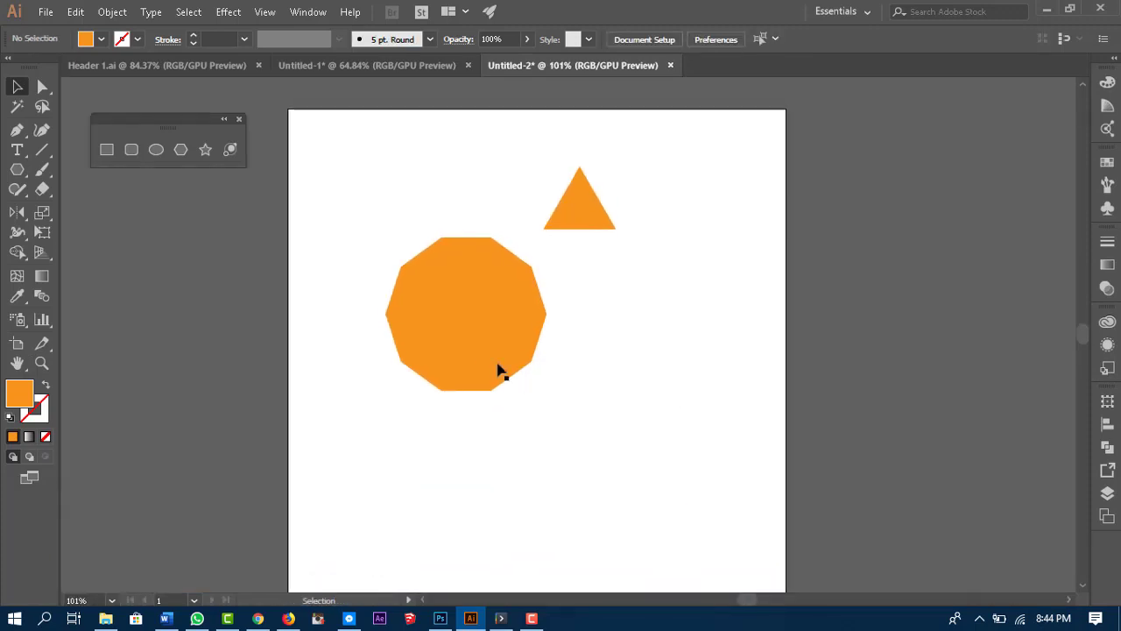
click(486, 354)
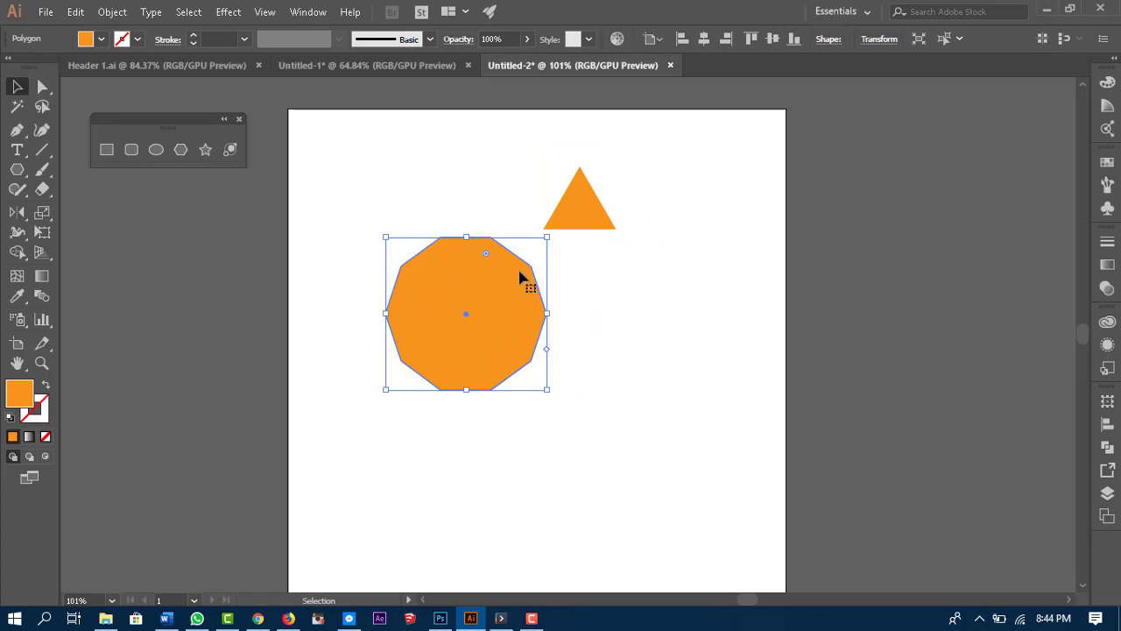
key(Delete)
click(578, 188)
key(Delete)
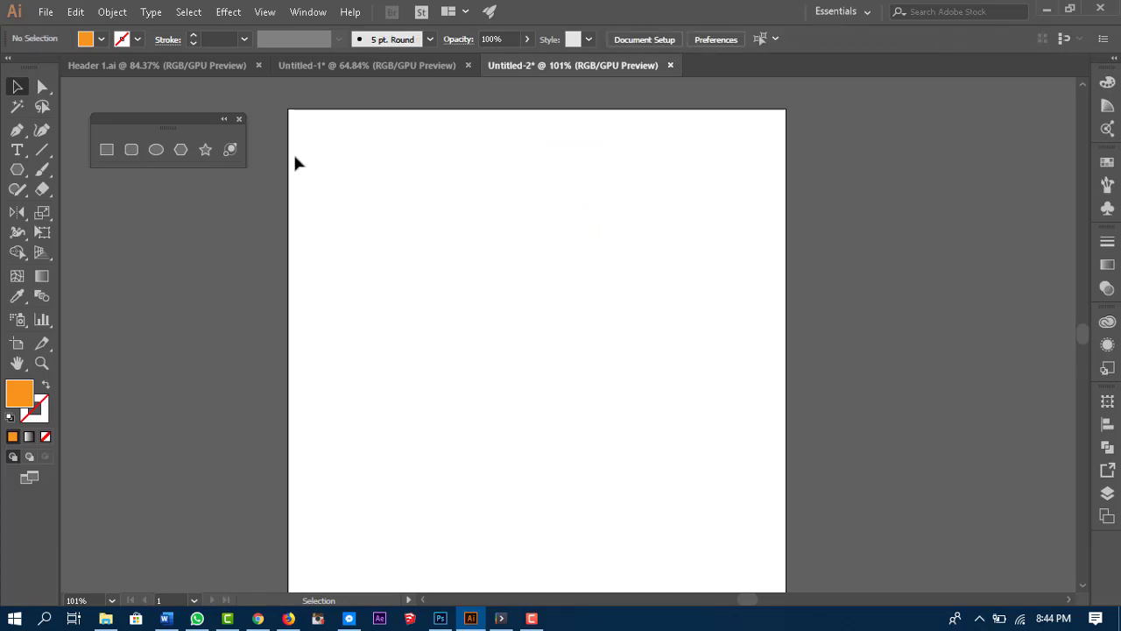
Step: Create a 5-point star in the upper middle of the artboard with radii of 140.7198 px and 60.5536 px
click(206, 151)
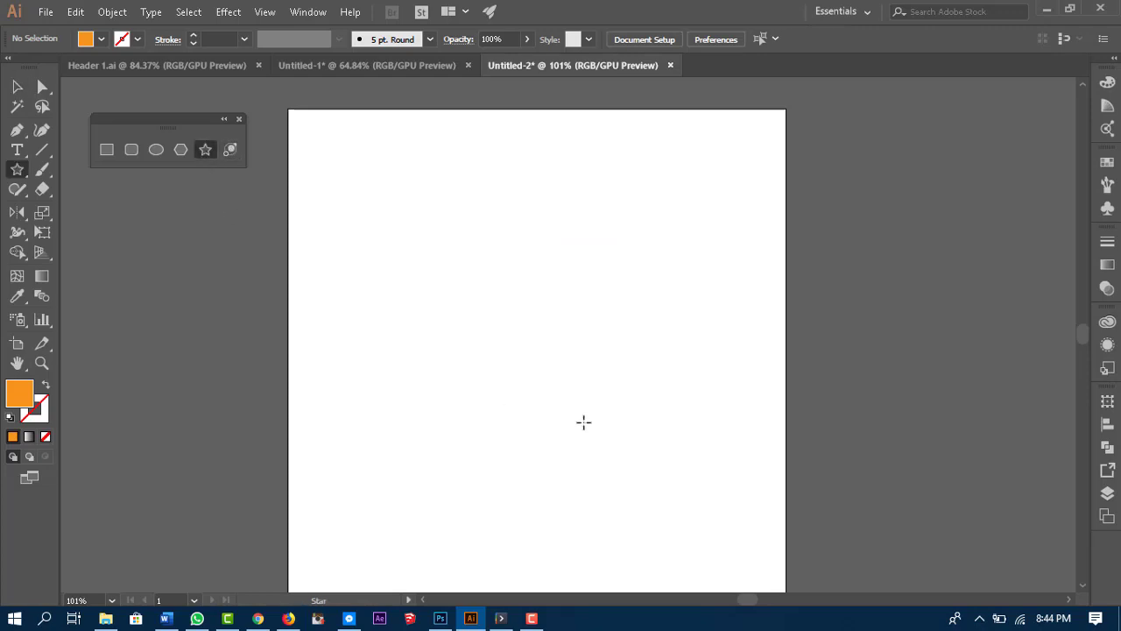
click(537, 277)
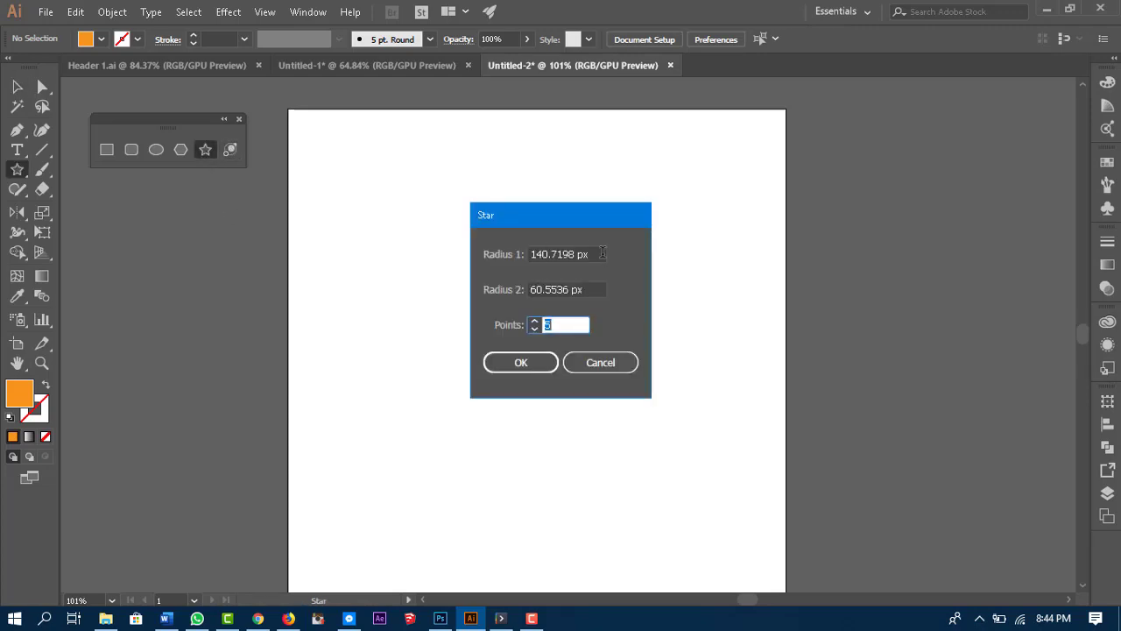
drag(606, 254, 519, 253)
drag(603, 290, 529, 292)
drag(586, 254, 455, 280)
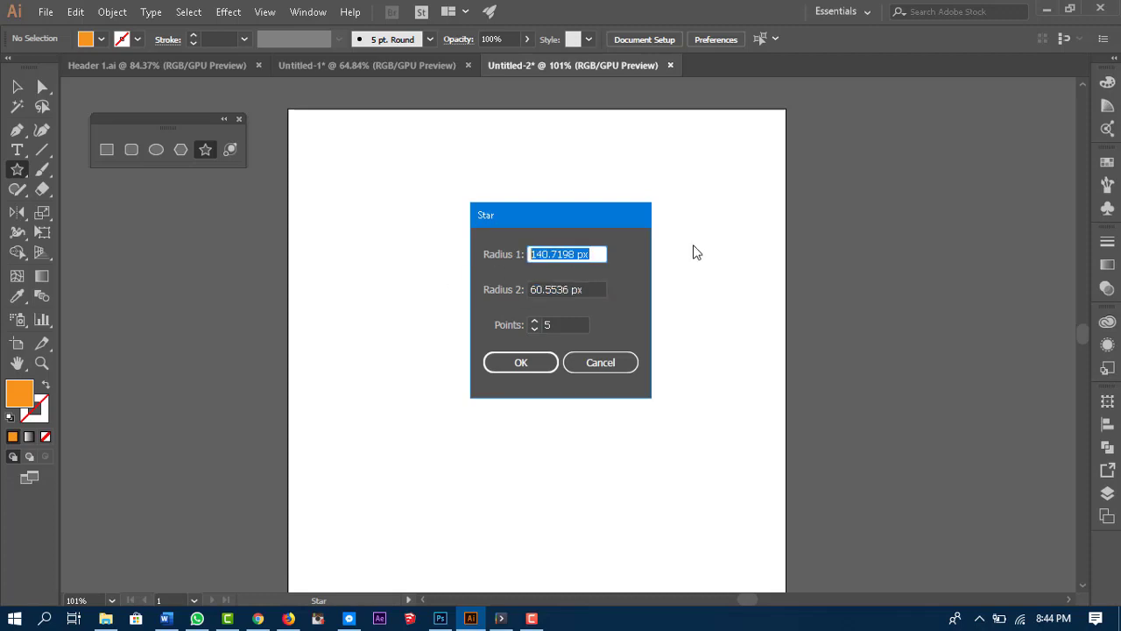
double_click(558, 323)
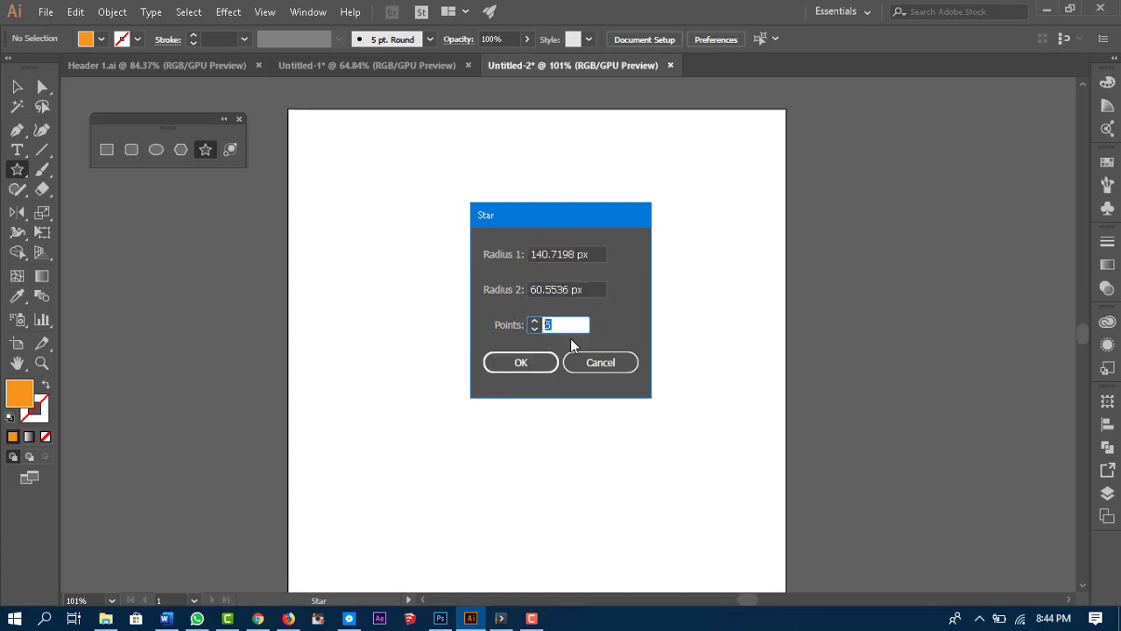
click(521, 363)
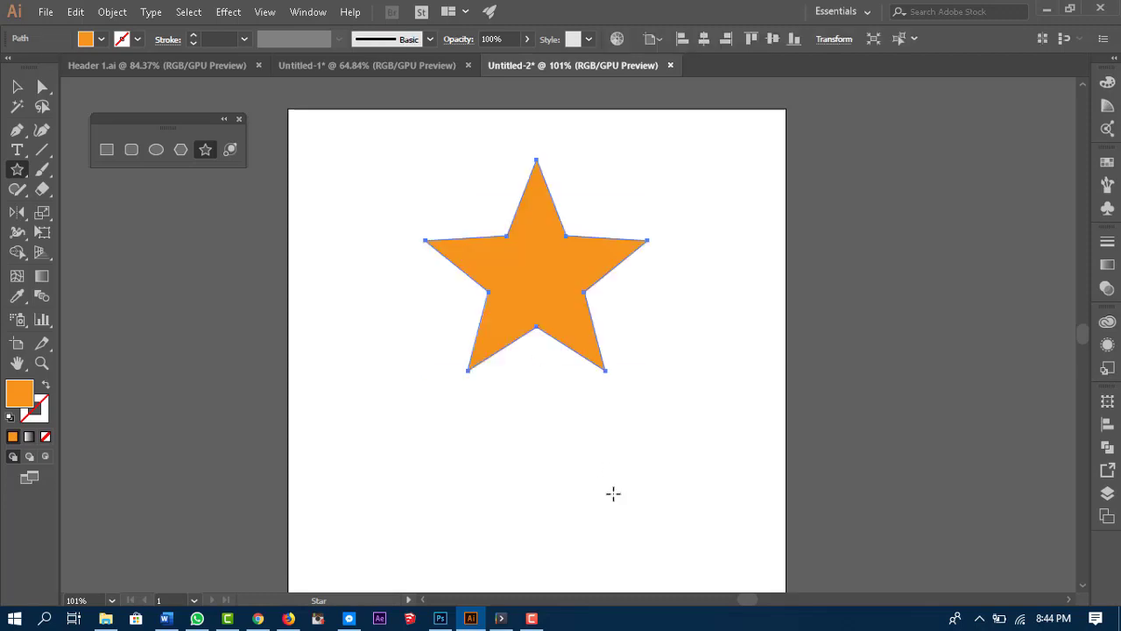
Step: Replace the star with one drawn freehand near the top of the artboard, and undo a second star drawn below it
key(Delete)
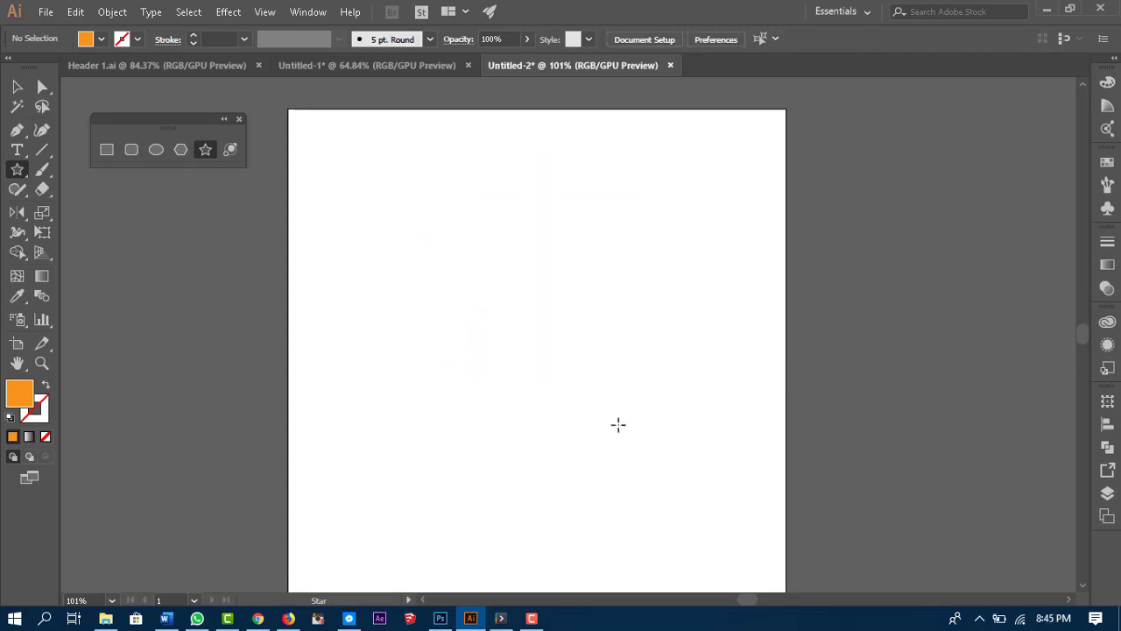
drag(509, 239, 571, 322)
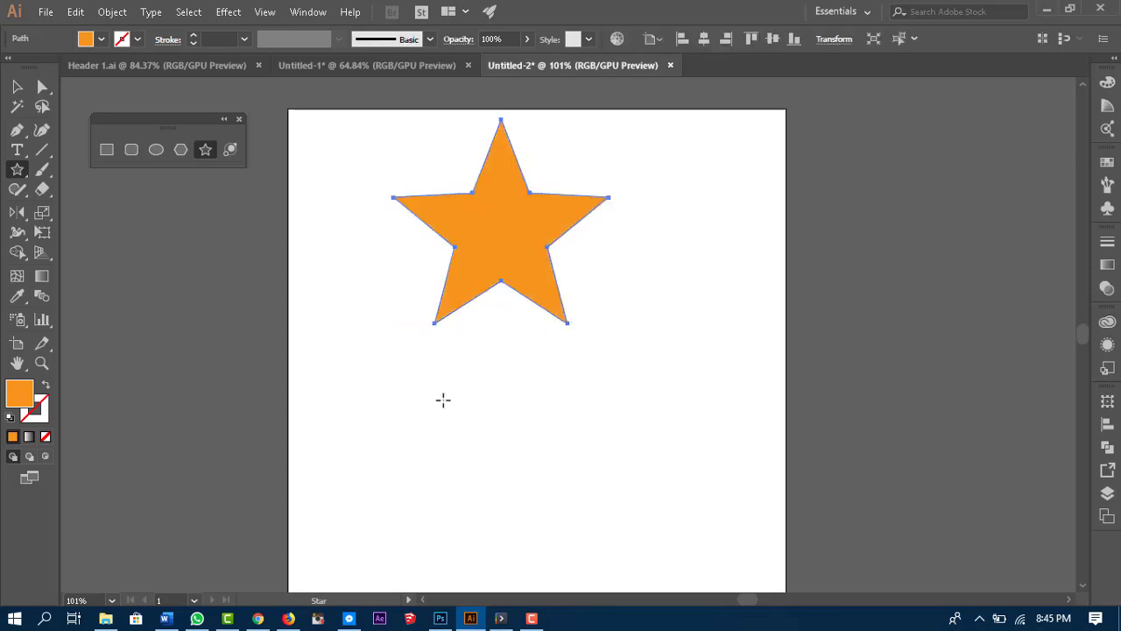
drag(440, 400, 537, 462)
key(ctrl+z)
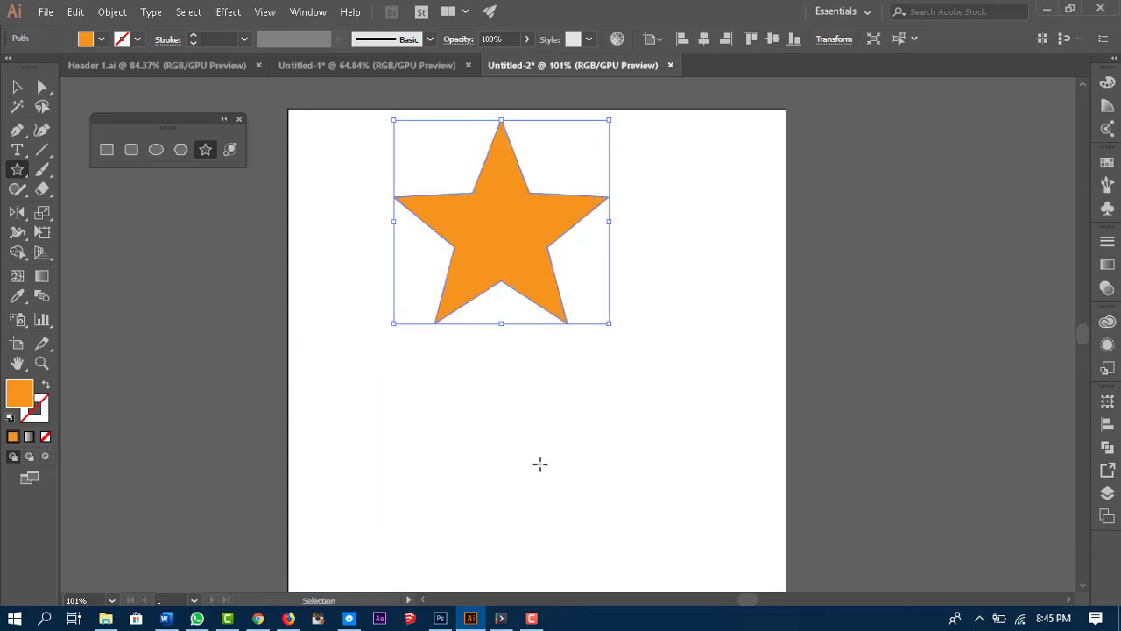
Step: Draw a second 5-point star below the first, with radii of about 154 px and 59 px and its side arms aligned straight
drag(626, 450, 623, 422)
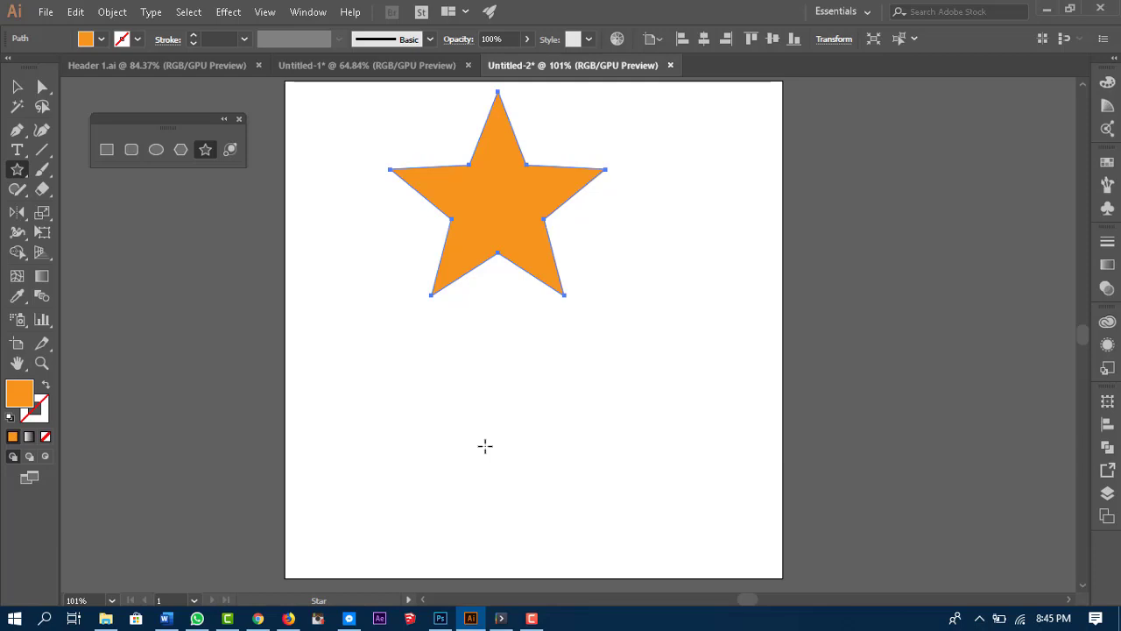
drag(485, 446, 560, 548)
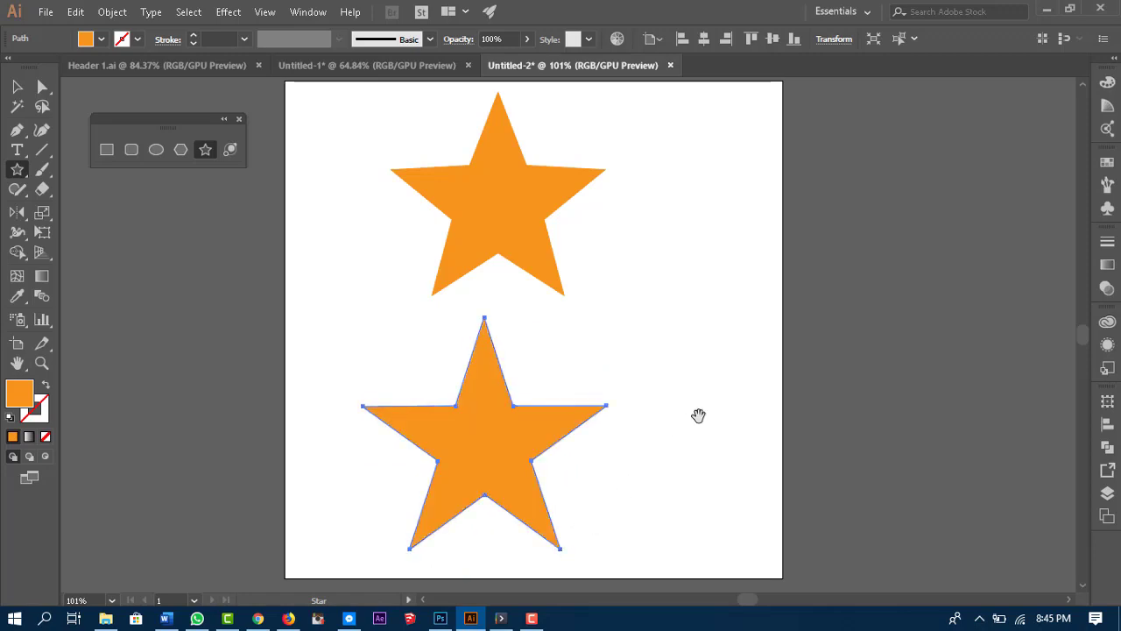
drag(698, 415, 700, 433)
Step: Delete both stars from the artboard
key(v)
drag(358, 163, 571, 456)
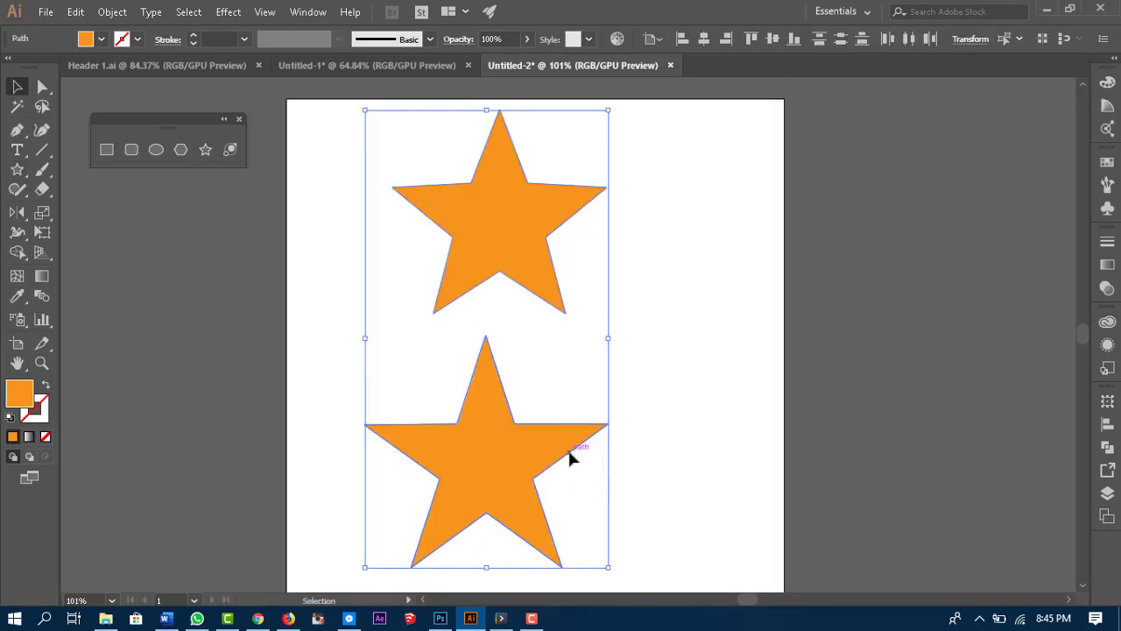
key(Delete)
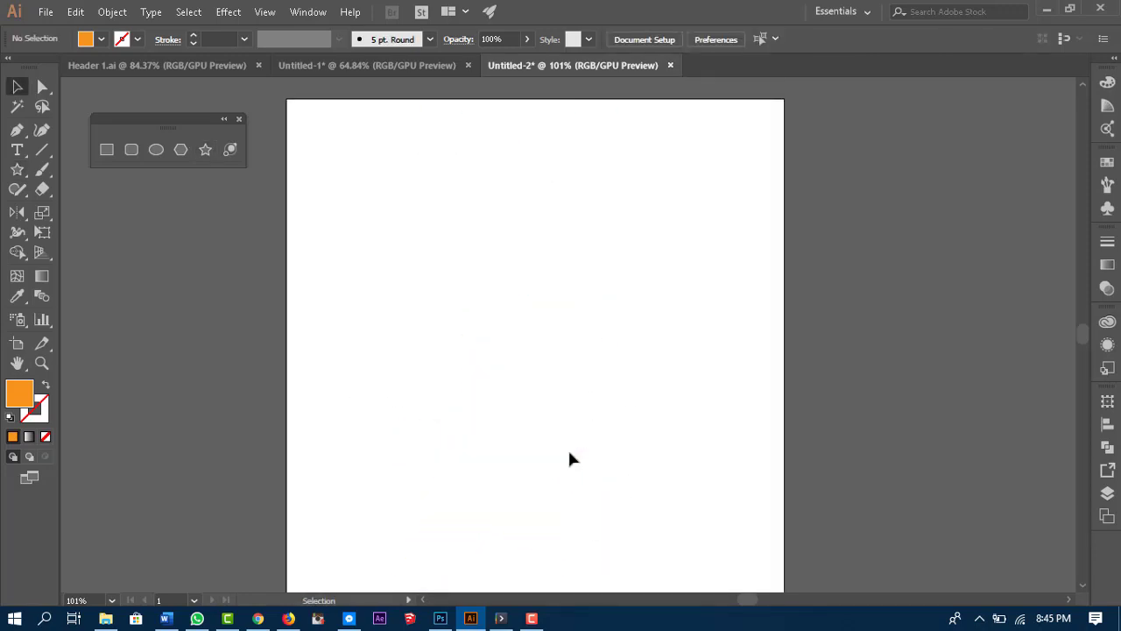
Step: Create a 5-point star in the upper part of the artboard with radii of 200 px and 30 px
click(206, 151)
click(485, 246)
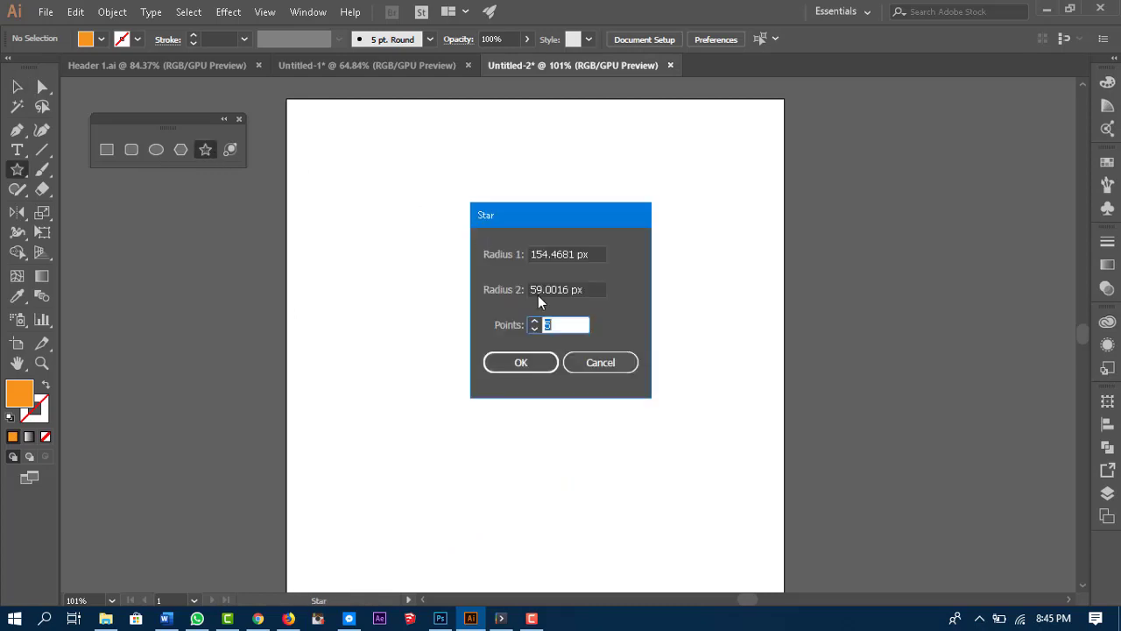
click(597, 253)
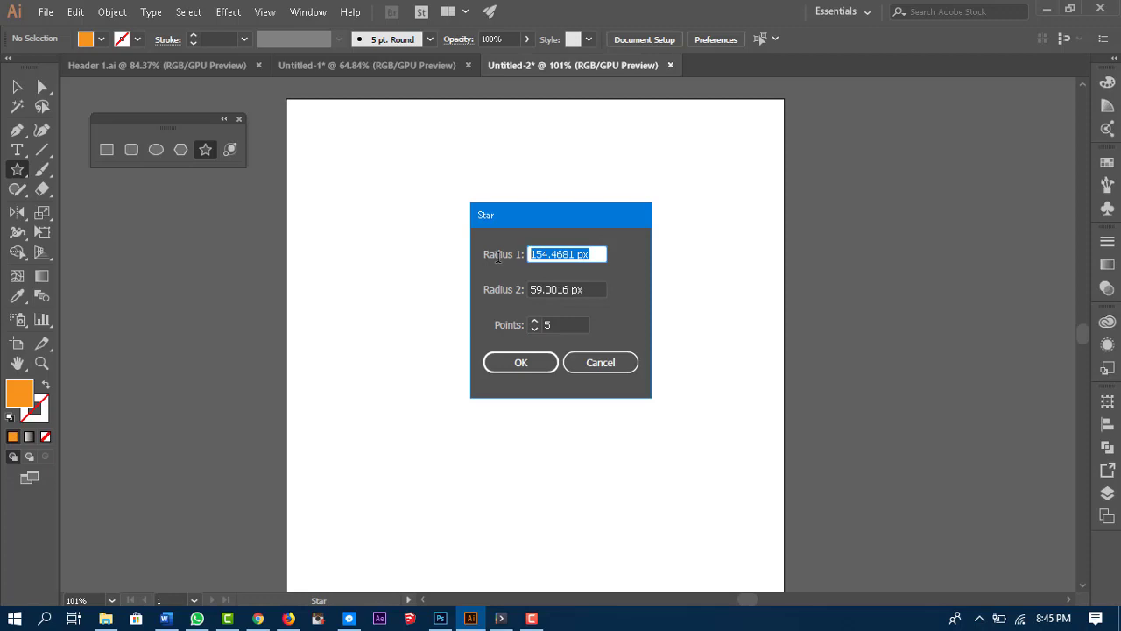
text(2)
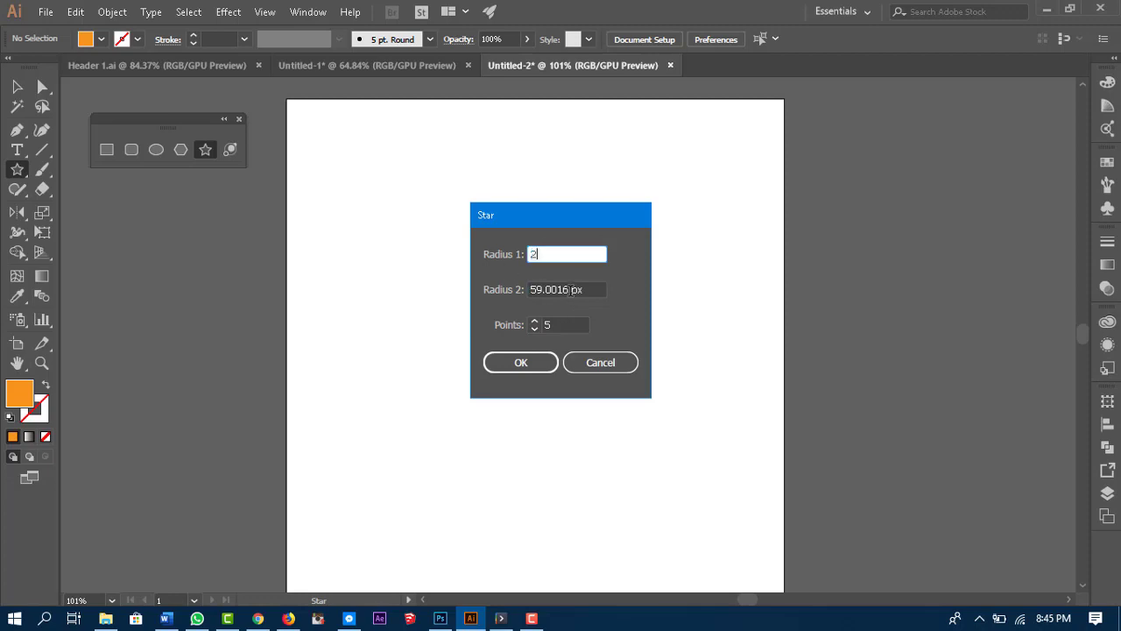
text(0000)
click(592, 290)
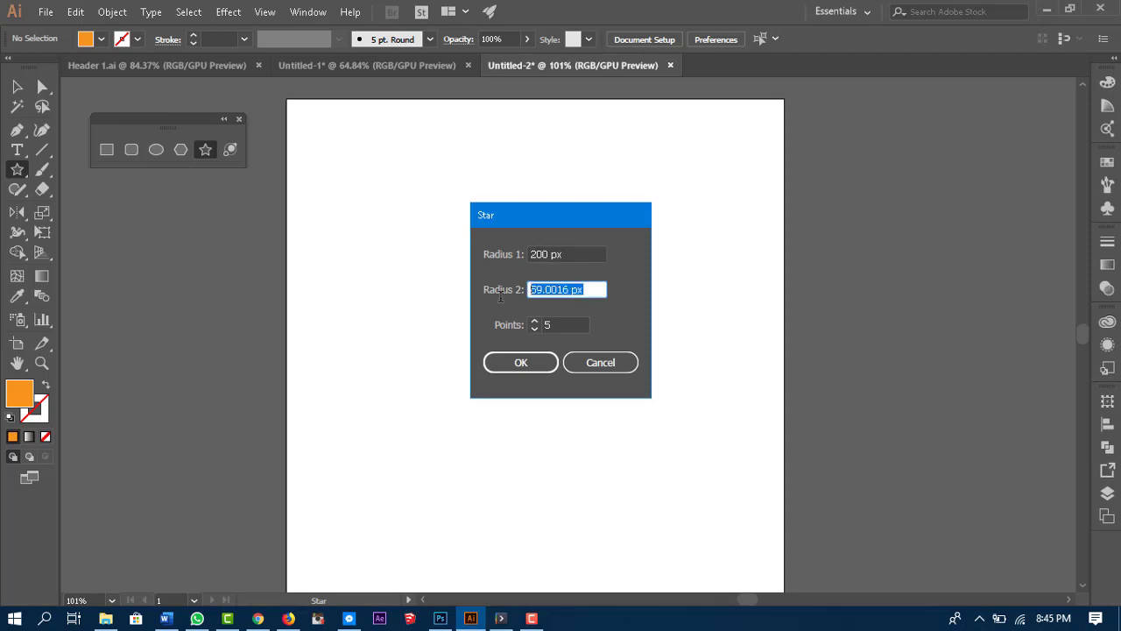
text(30)
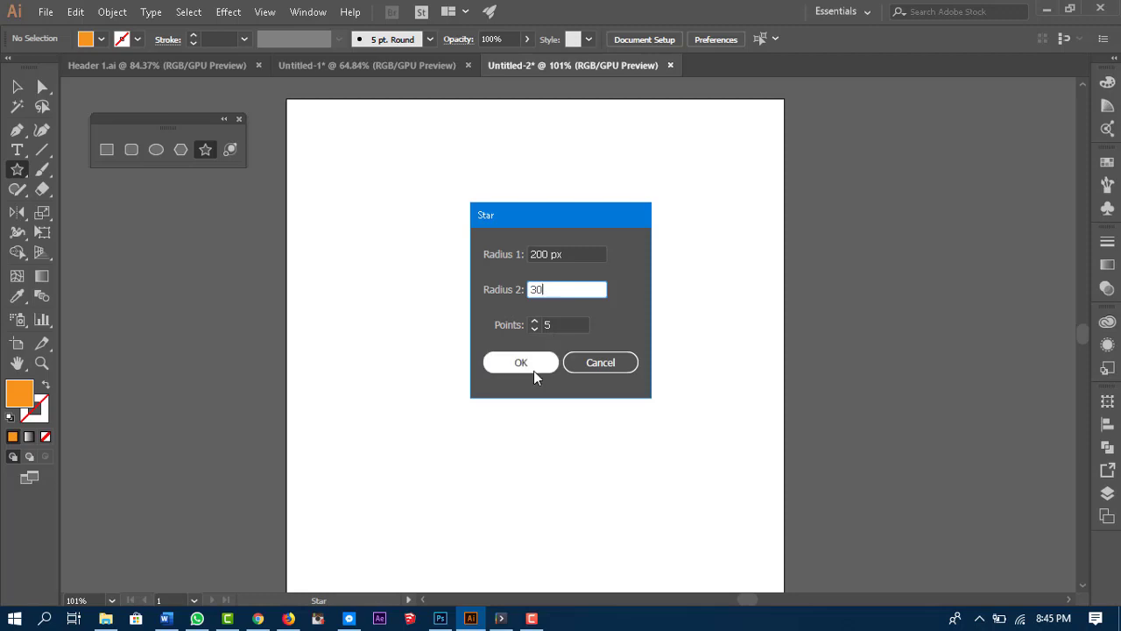
click(533, 362)
drag(605, 323, 609, 355)
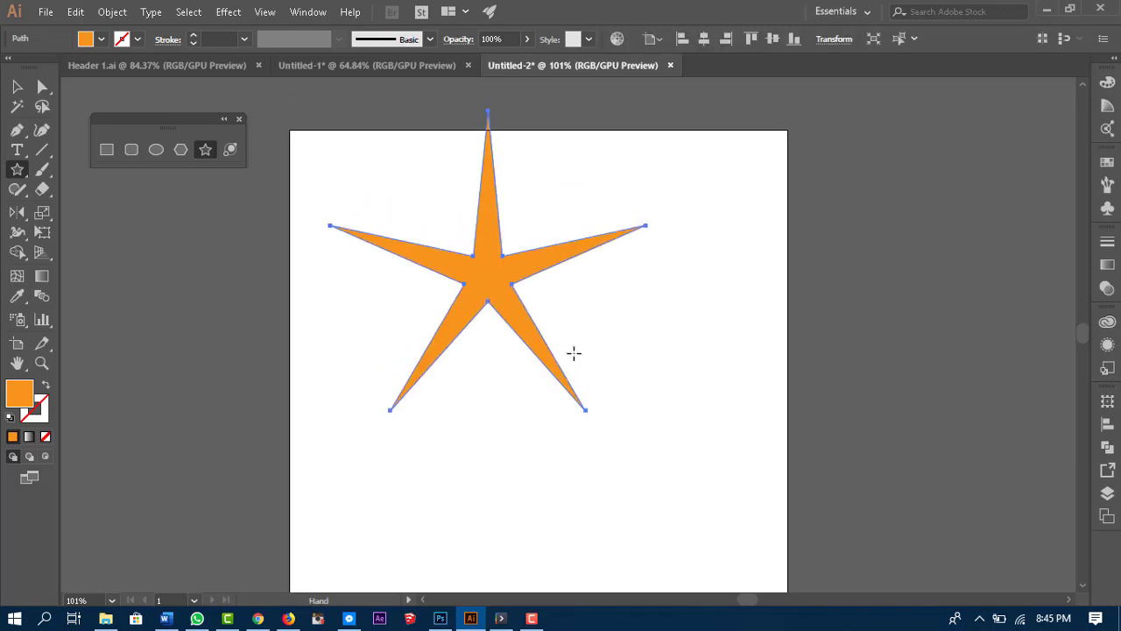
Step: Move the thin-armed star down toward the middle of the artboard and delete it
key(v)
drag(635, 446, 605, 393)
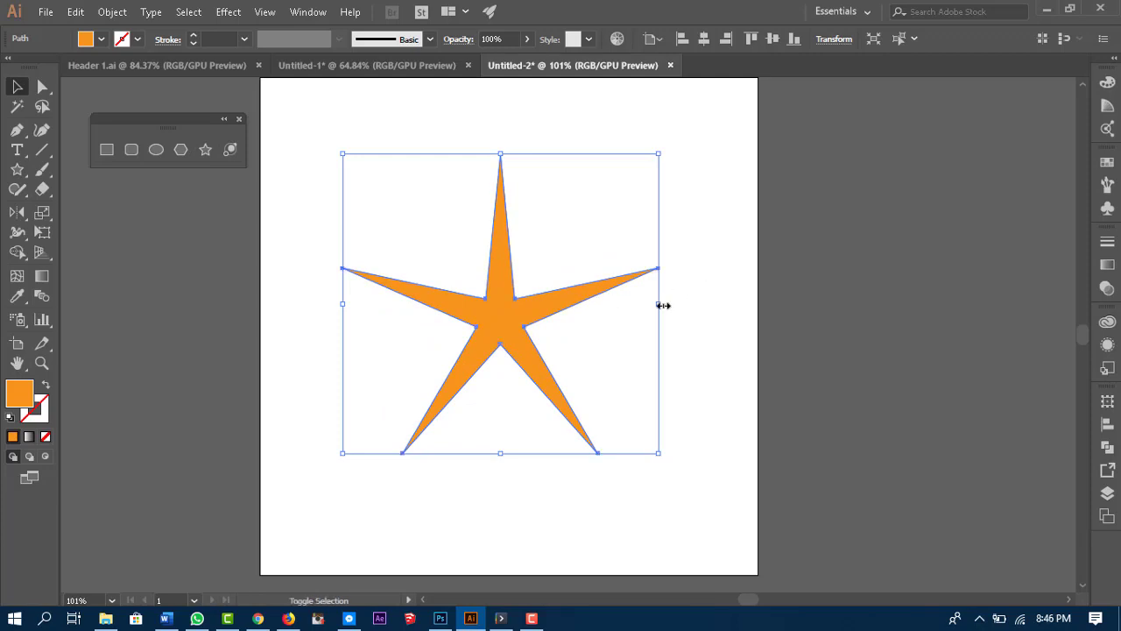
key(Delete)
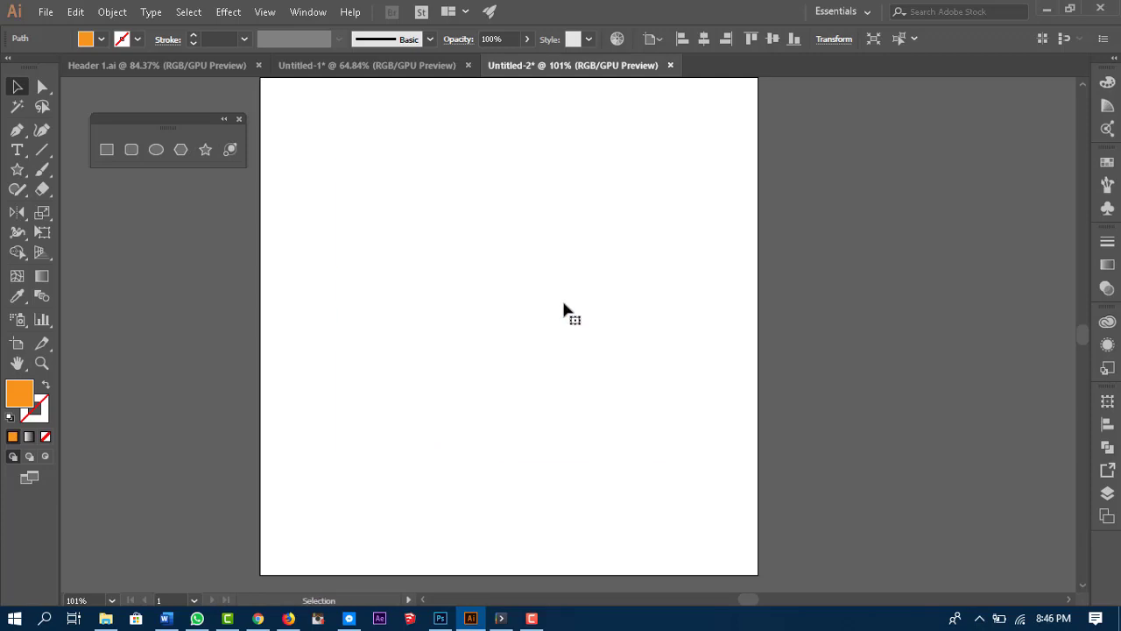
Step: Draw a large, slightly tilted 5-point star freehand with the Star tool and move it to the middle of the artboard
click(206, 150)
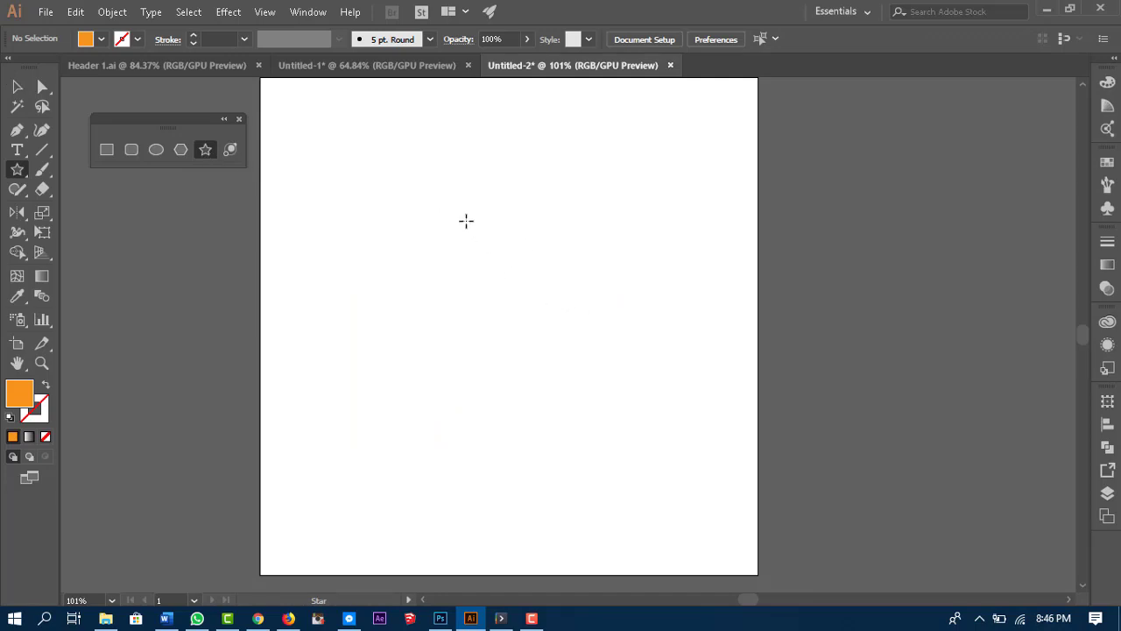
drag(465, 220, 599, 363)
key(v)
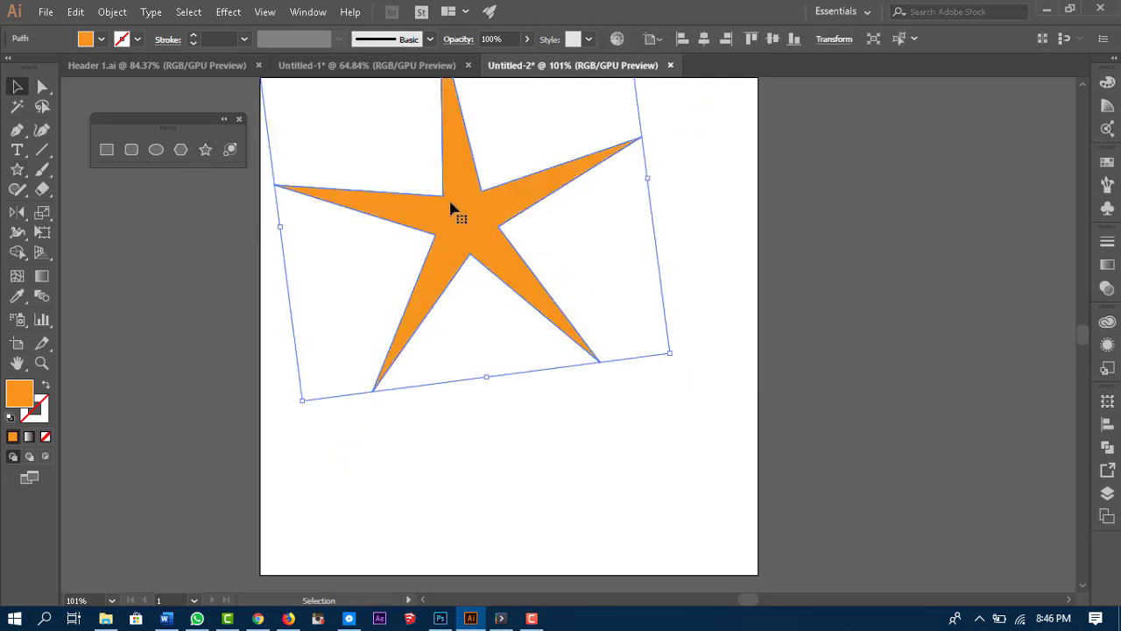
drag(449, 204, 512, 275)
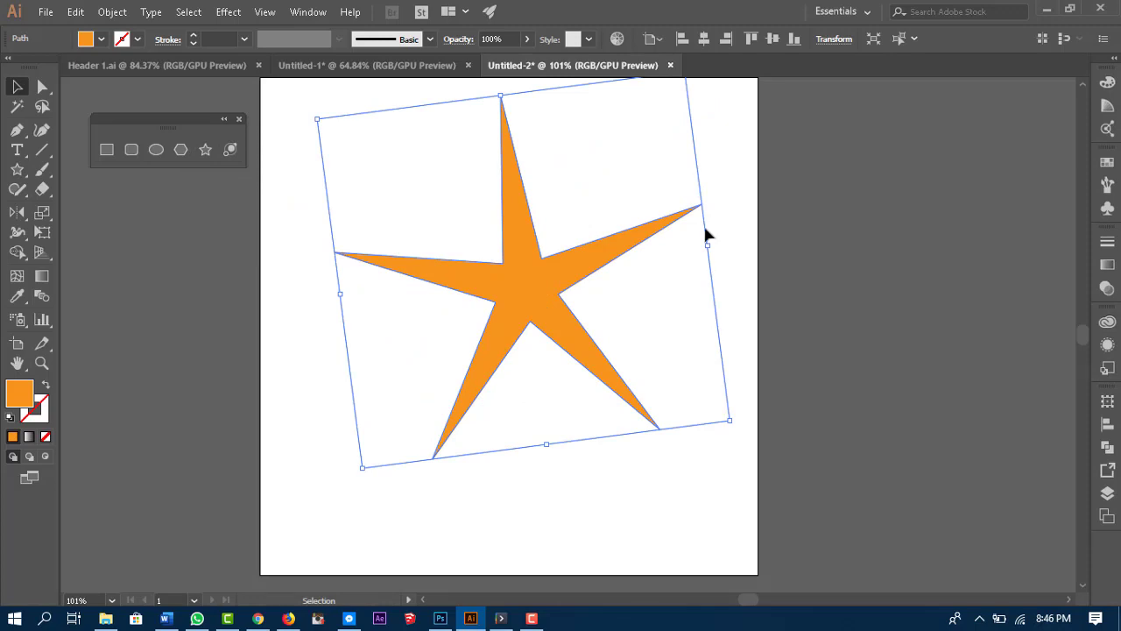
Step: Round all corners of the star slightly with Direct Selection and deselect it
key(a)
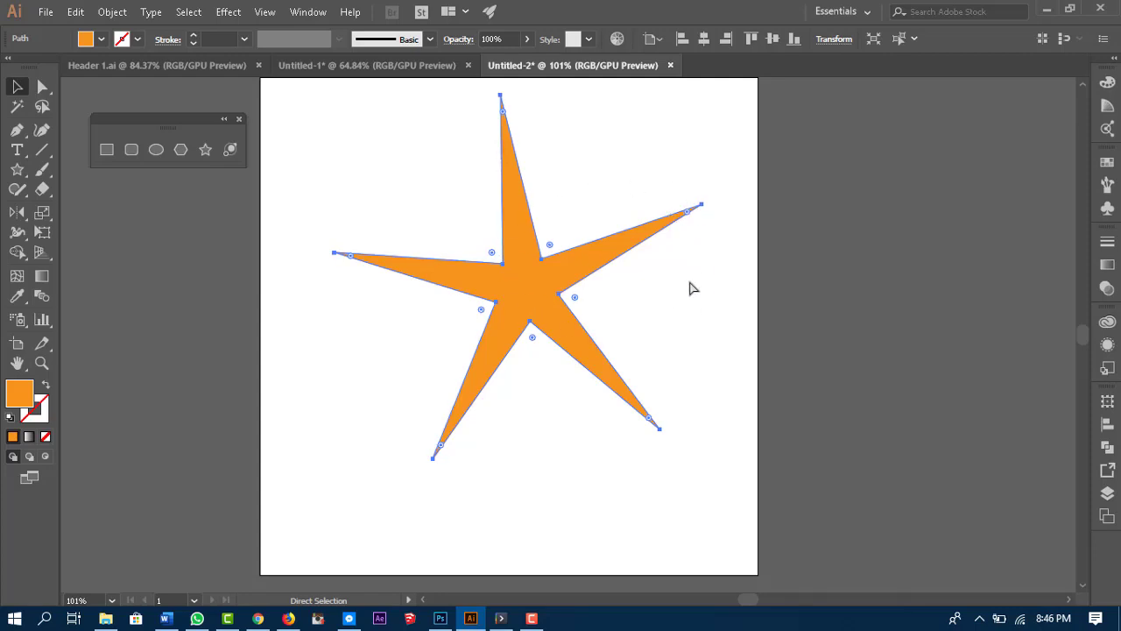
drag(689, 221, 679, 249)
click(746, 453)
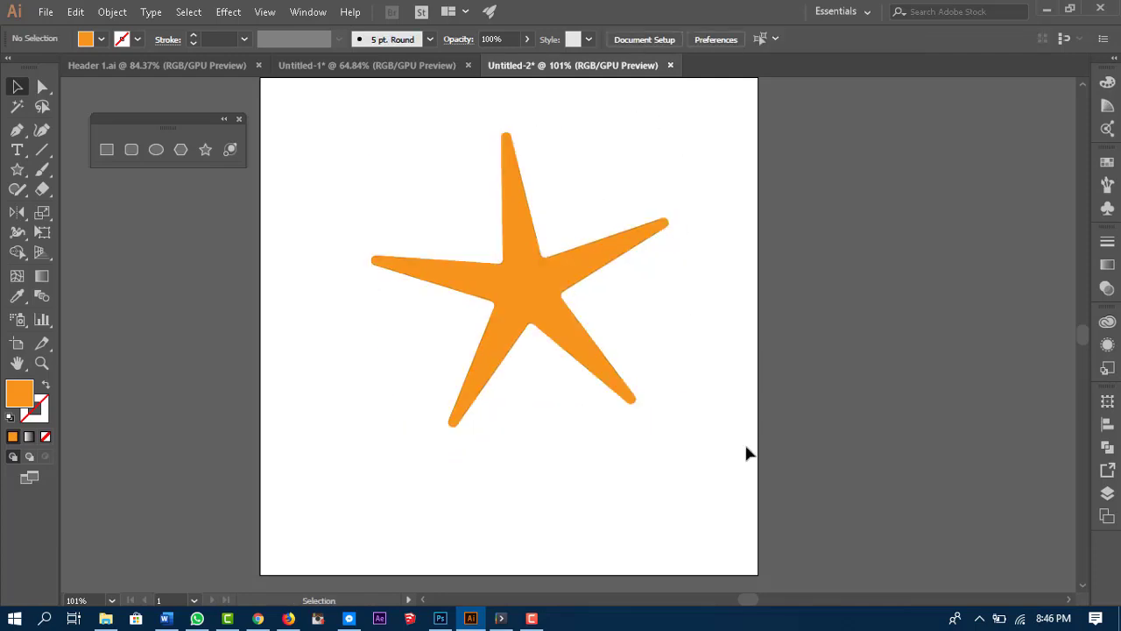
Step: Select the rounded star and delete it from the artboard
drag(691, 431, 787, 473)
drag(637, 367, 621, 379)
drag(768, 478, 715, 451)
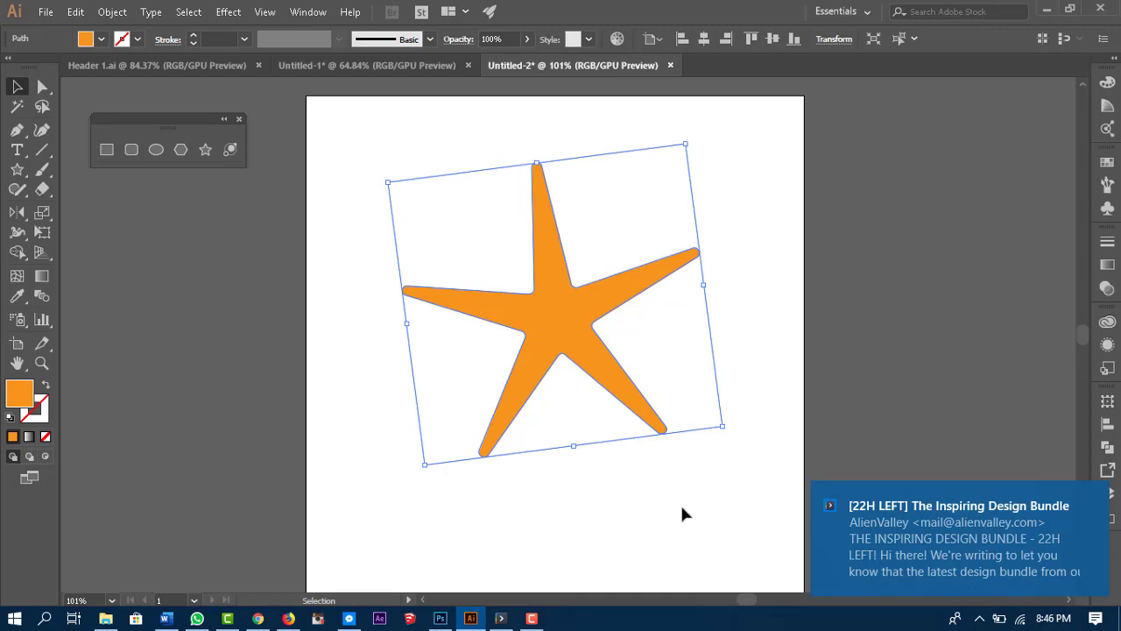
key(Delete)
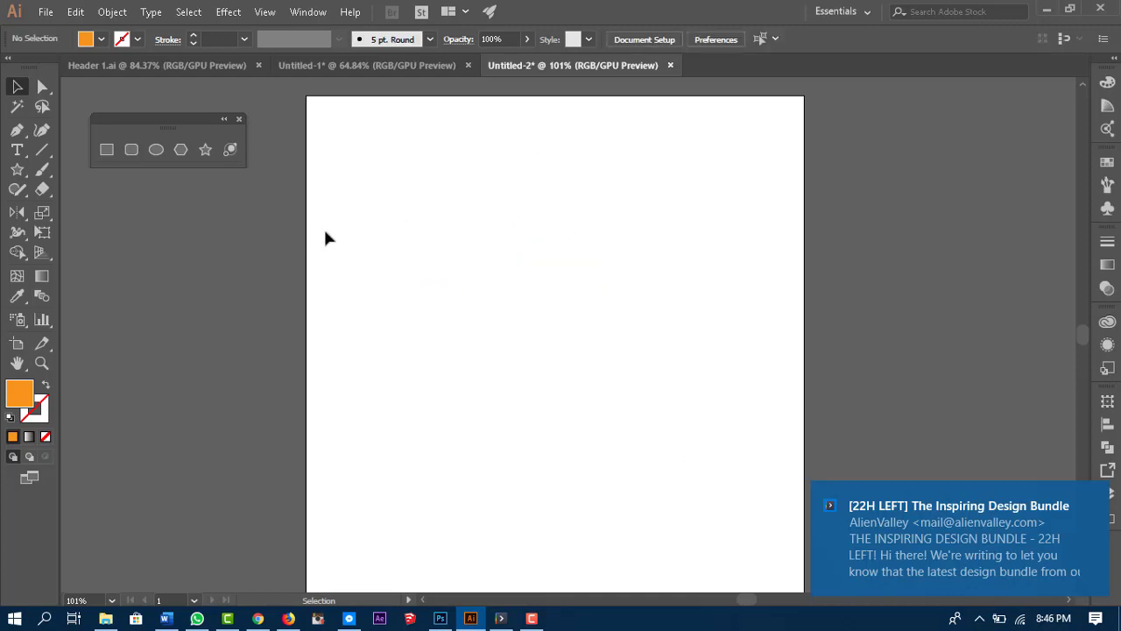
Step: Draw a flare in the upper-left area of the artboard and another near its upper right, undoing each one
click(232, 149)
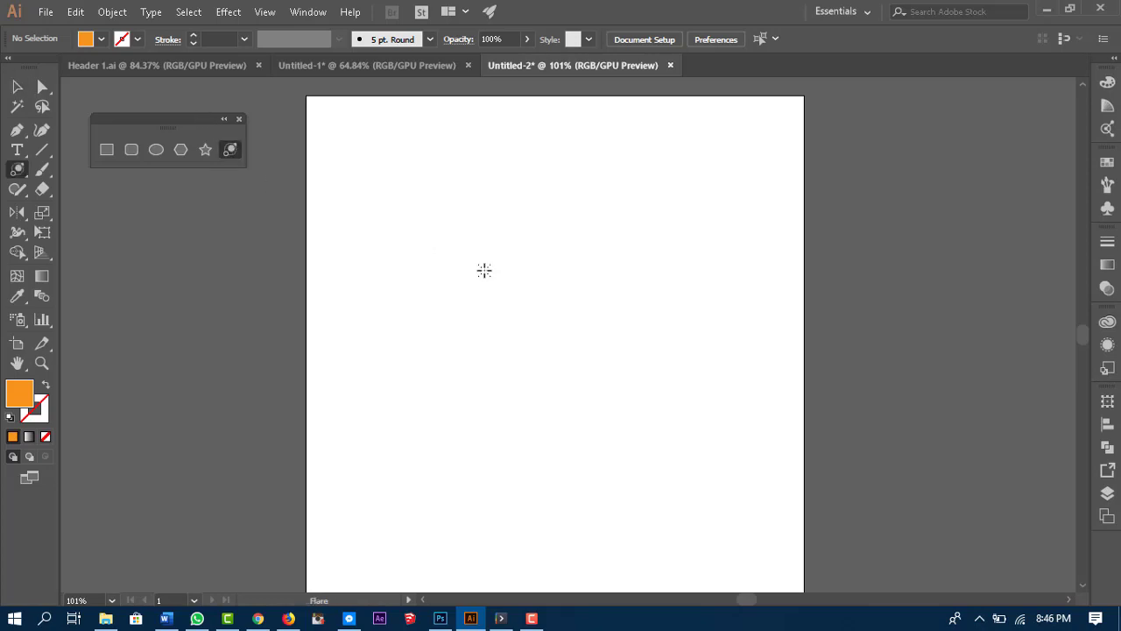
mouse_move(450, 219)
mouse_down()
mouse_move(526, 295)
mouse_move(490, 254)
mouse_up()
click(711, 365)
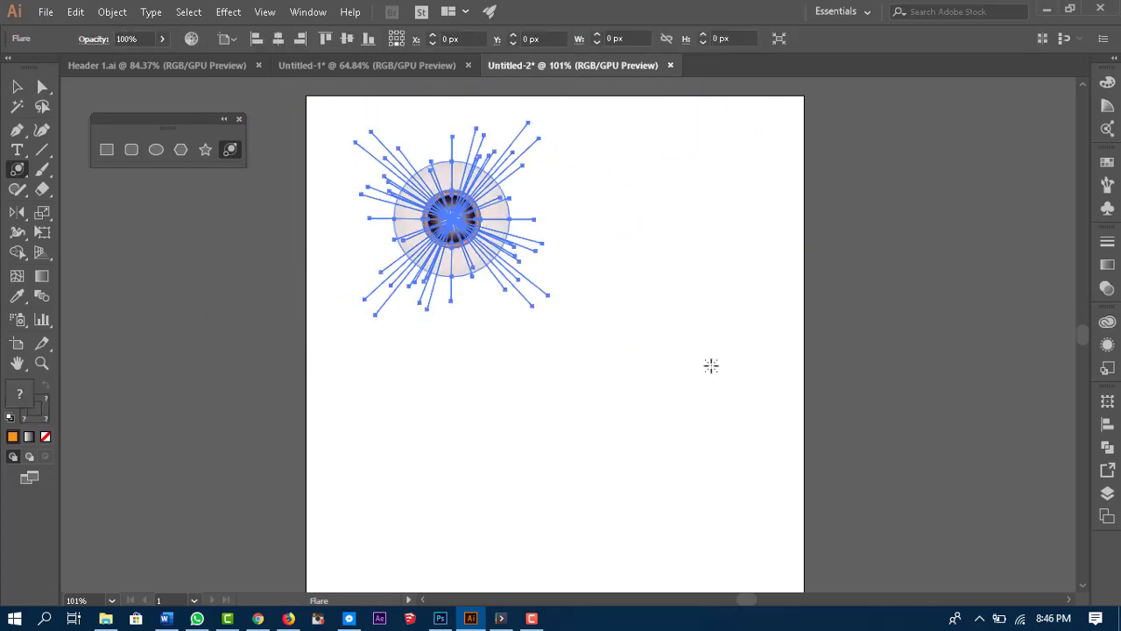
key(ctrl+z)
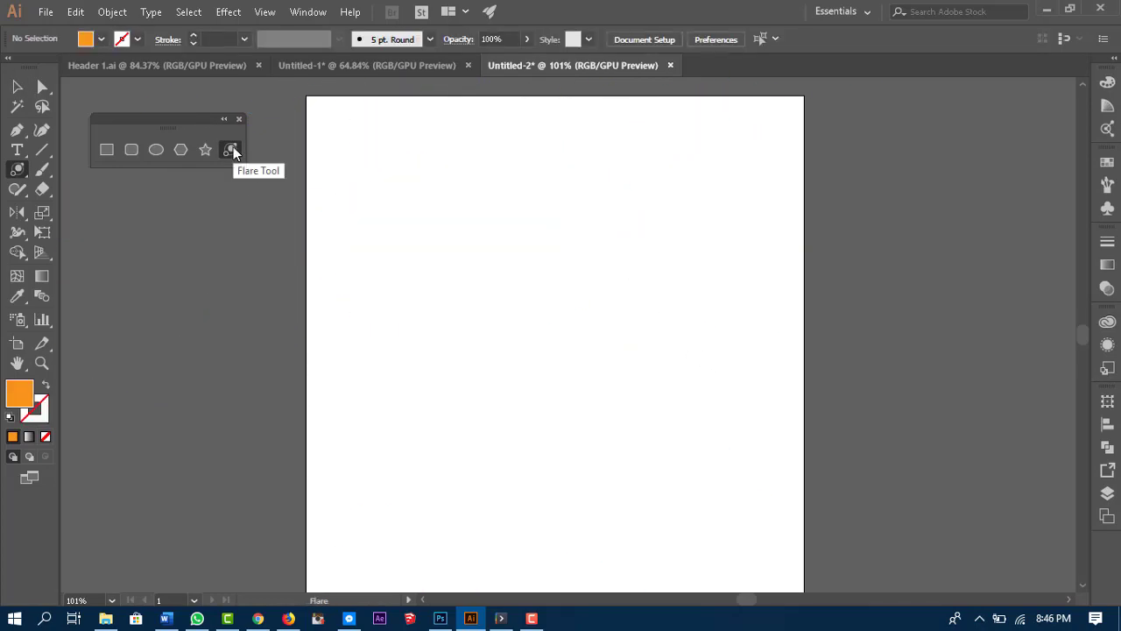
drag(602, 251, 618, 272)
key(ctrl+z)
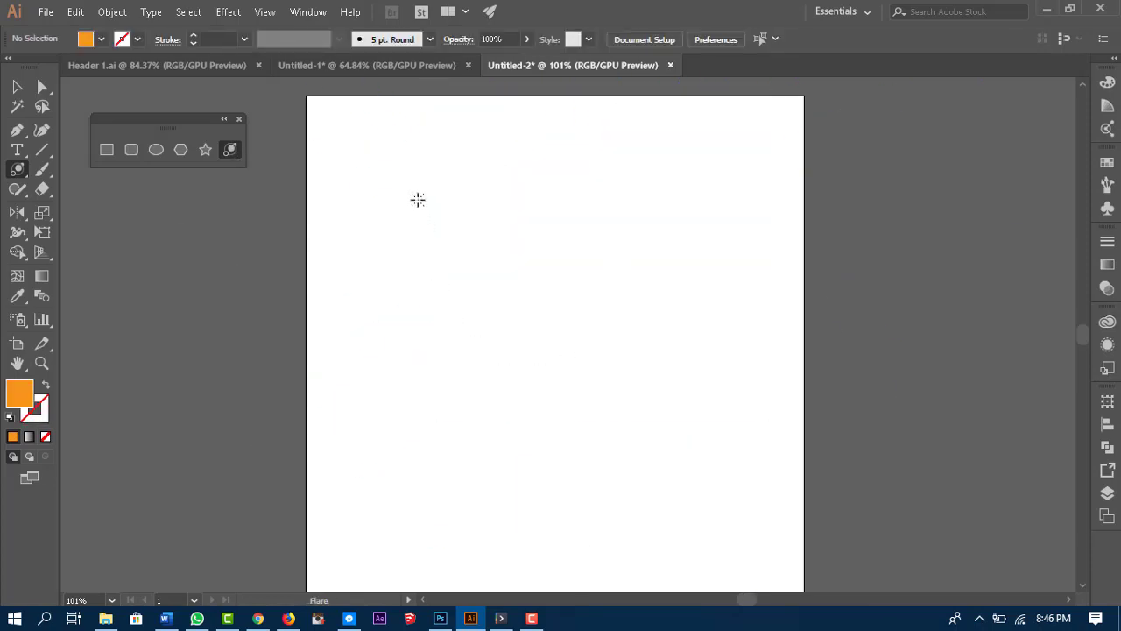
Step: Examine the Flare Tool options and their preview near the top of the artboard, cancelling without creating a flare
click(385, 166)
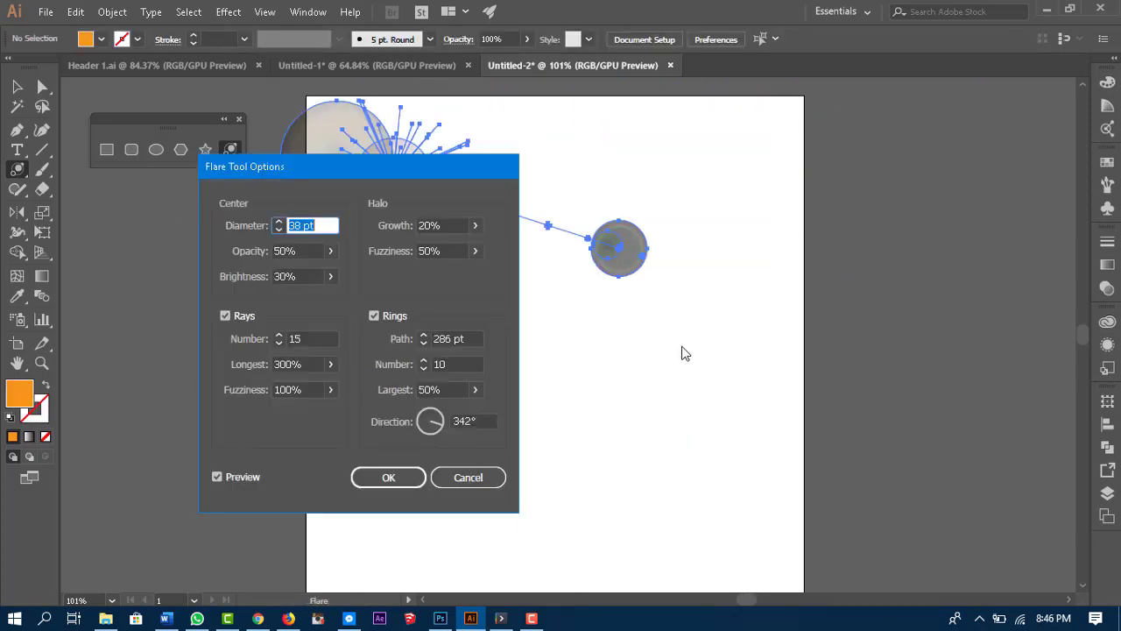
click(462, 477)
alt+click(321, 211)
click(441, 333)
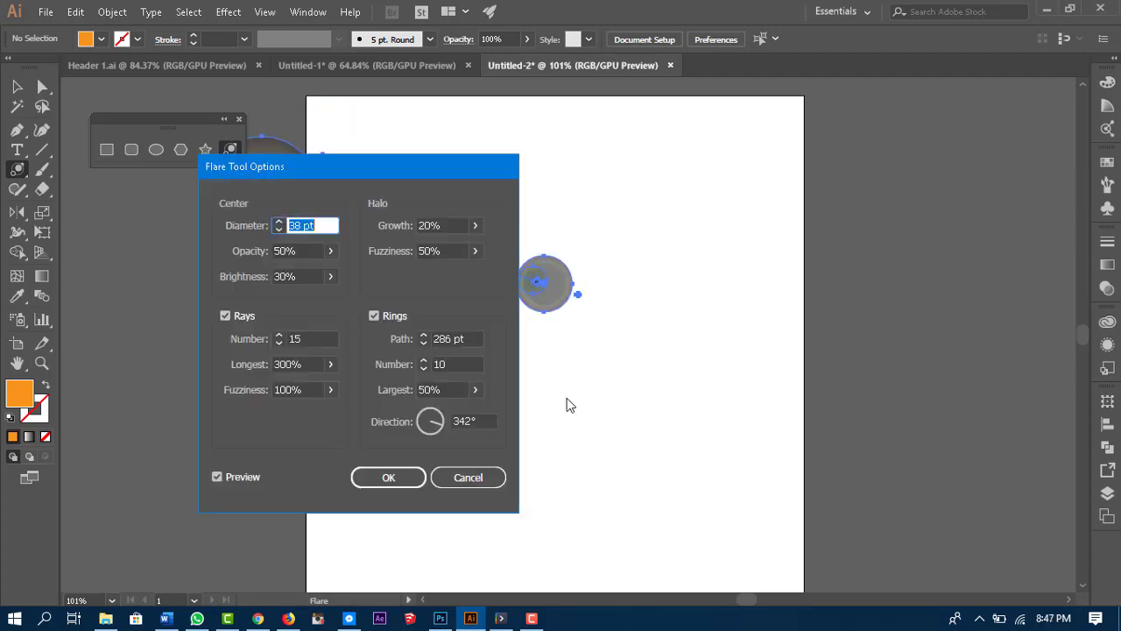
drag(429, 169, 809, 113)
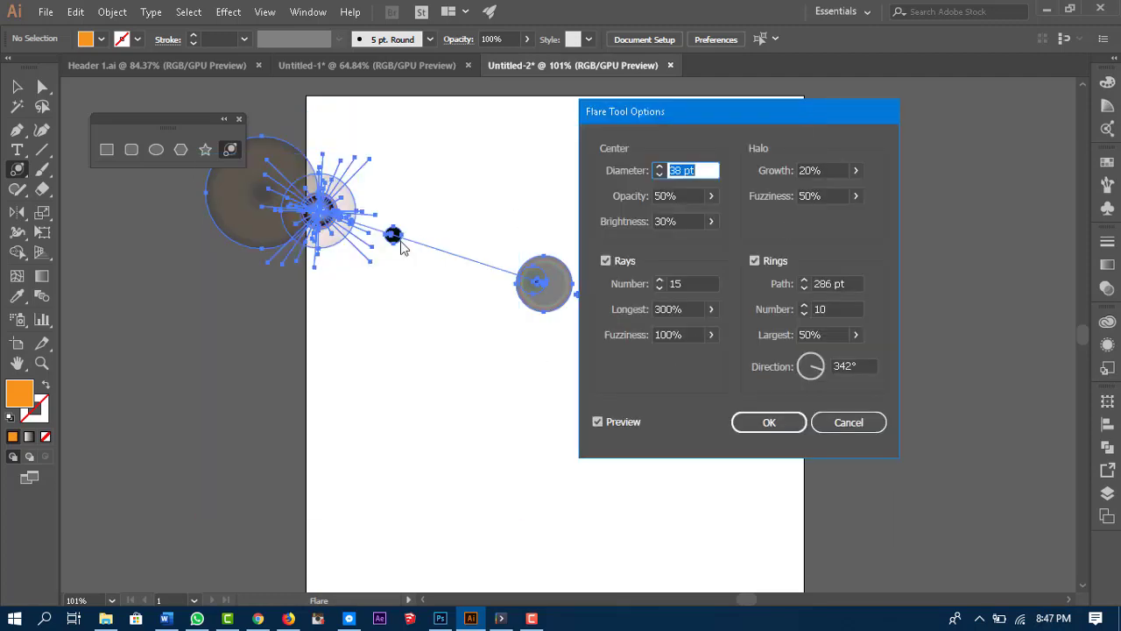
click(864, 419)
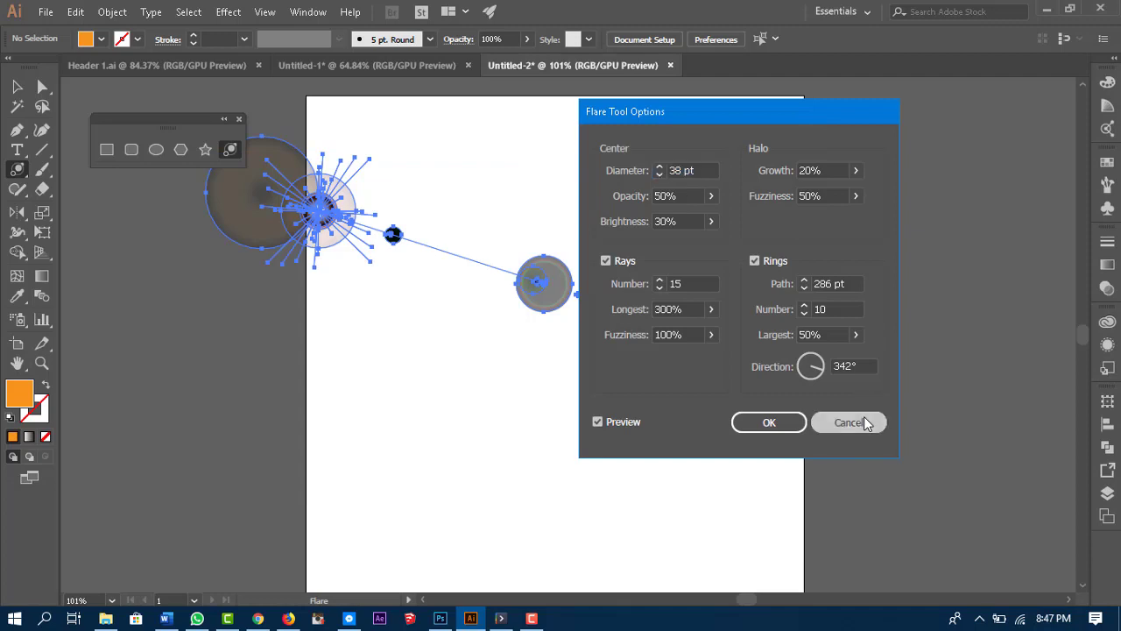
click(371, 213)
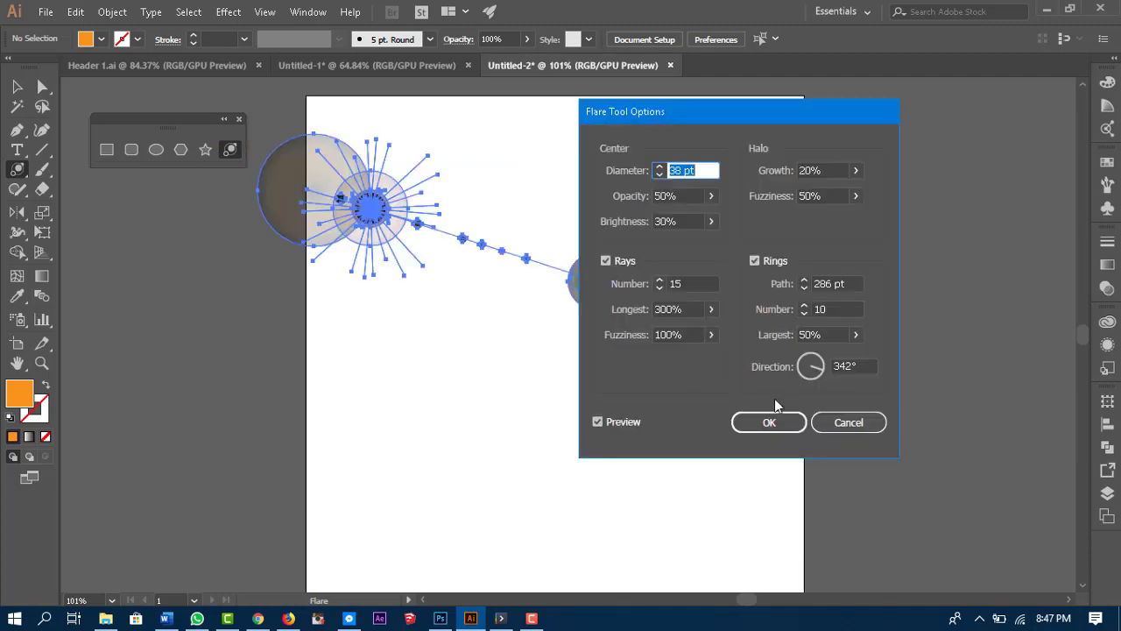
click(851, 424)
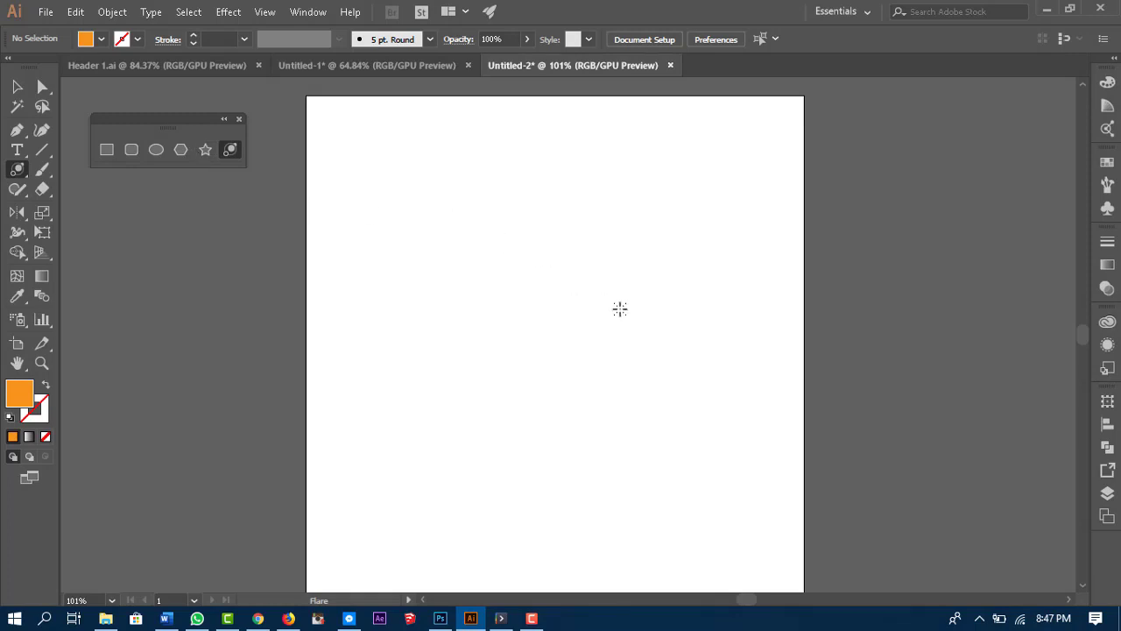
key(space)
drag(777, 318, 769, 315)
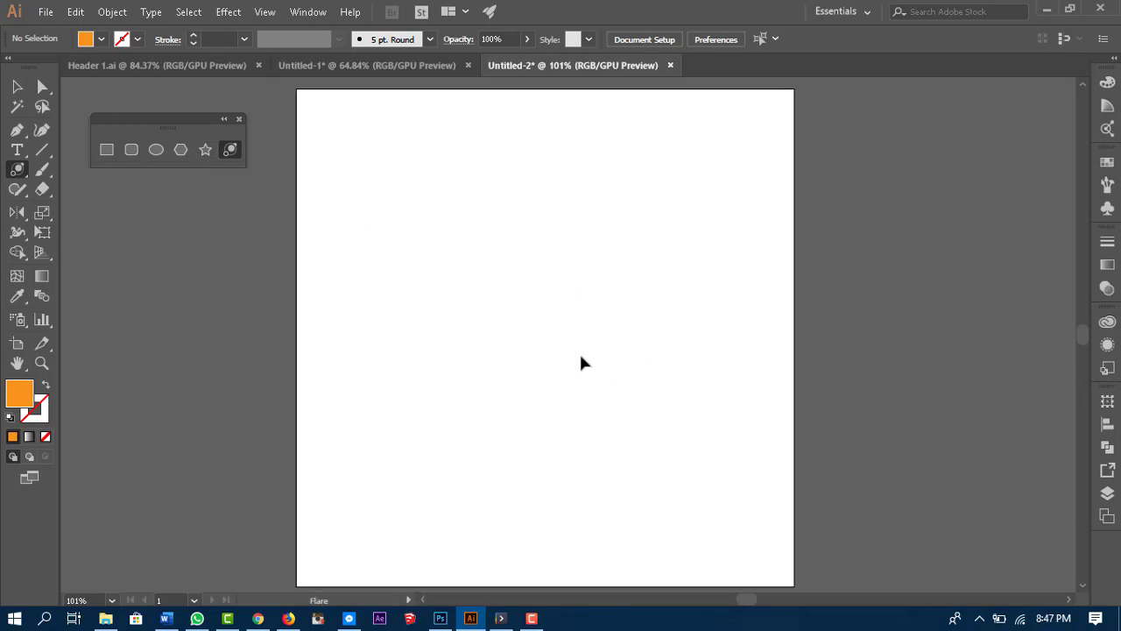
key(v)
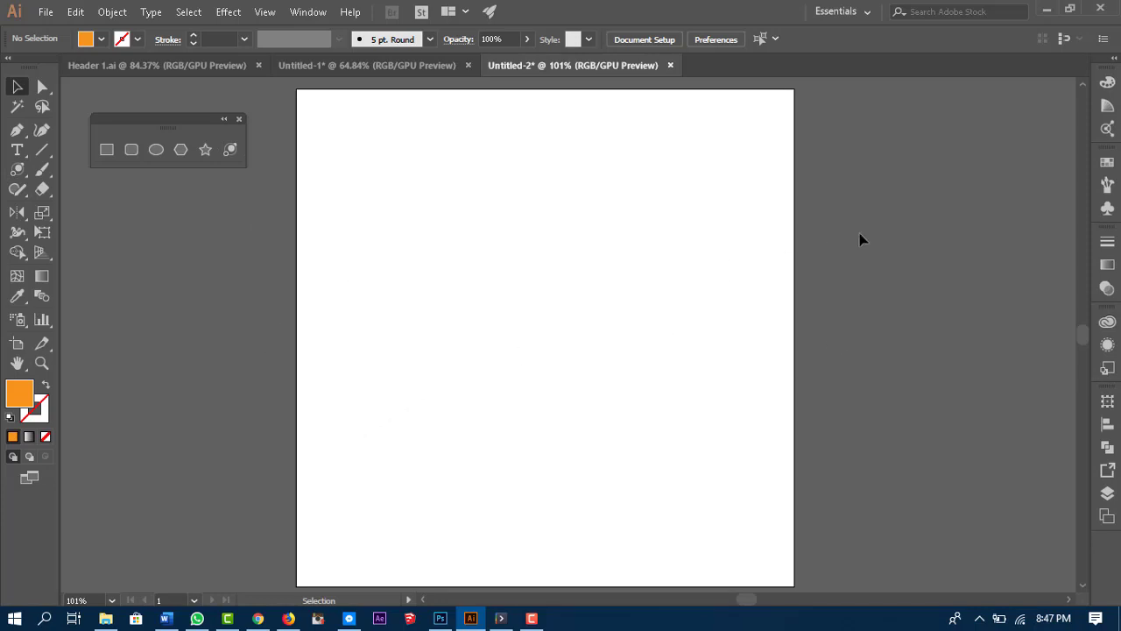
key(space)
drag(763, 300, 769, 297)
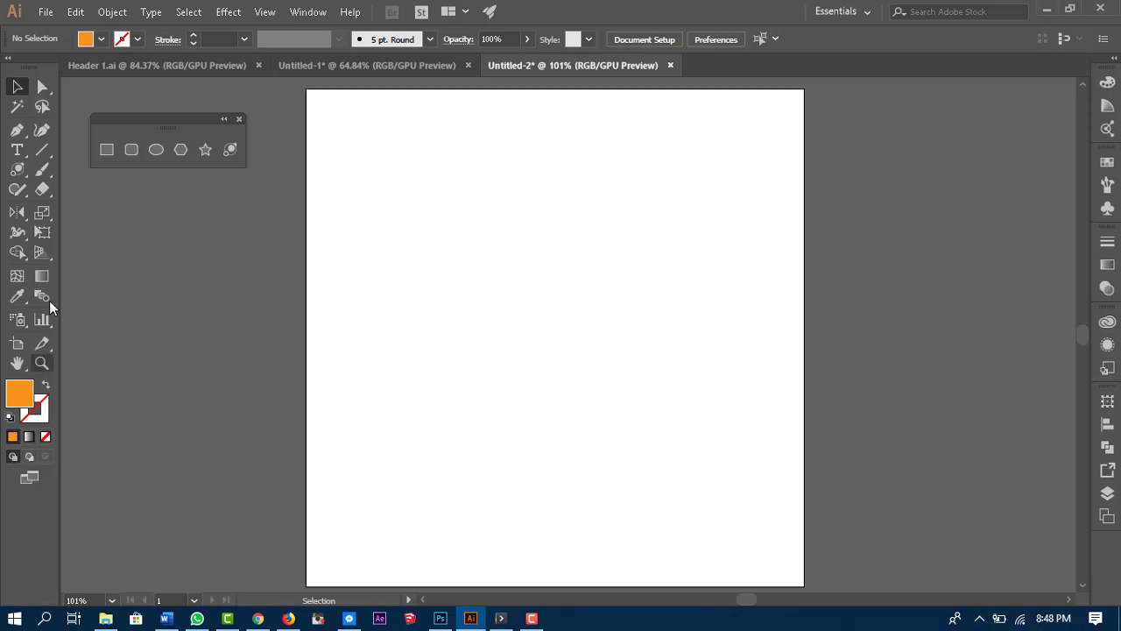
Step: Draw a small rectangle in the artboard's left half, try Draw Inside mode, and draw a larger rectangle at the upper right in Draw Normal mode
click(107, 150)
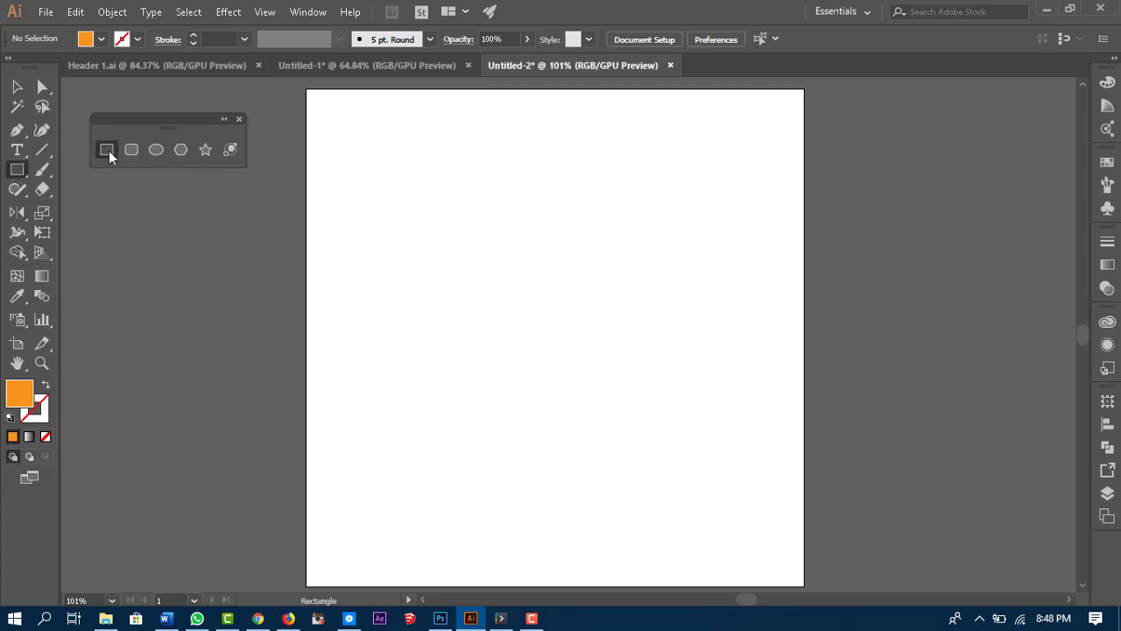
drag(355, 247, 486, 385)
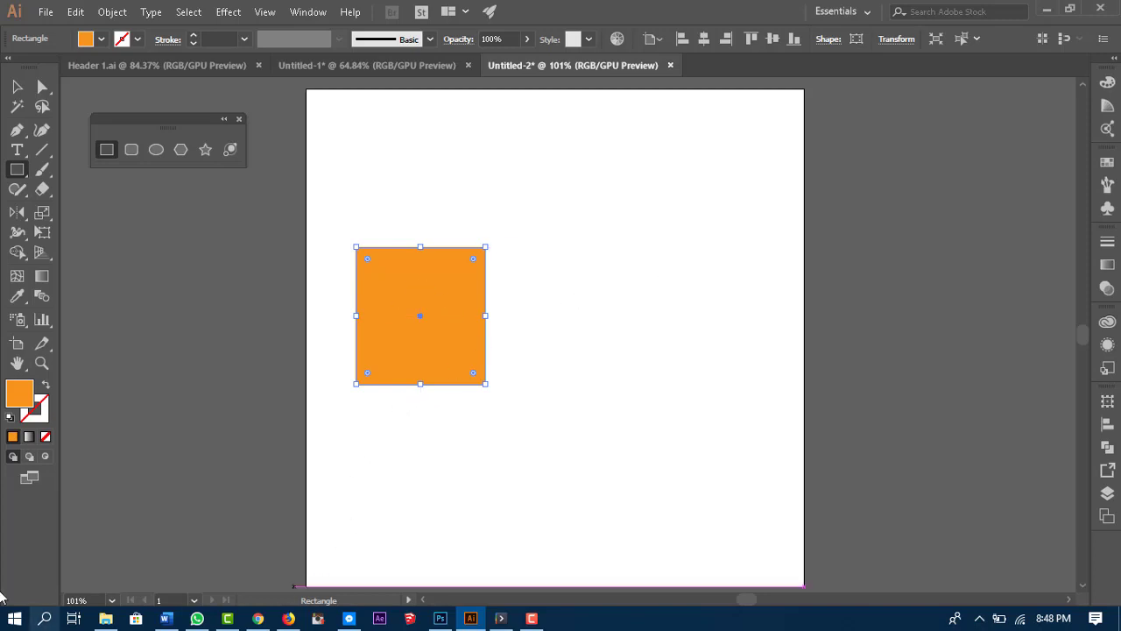
click(46, 457)
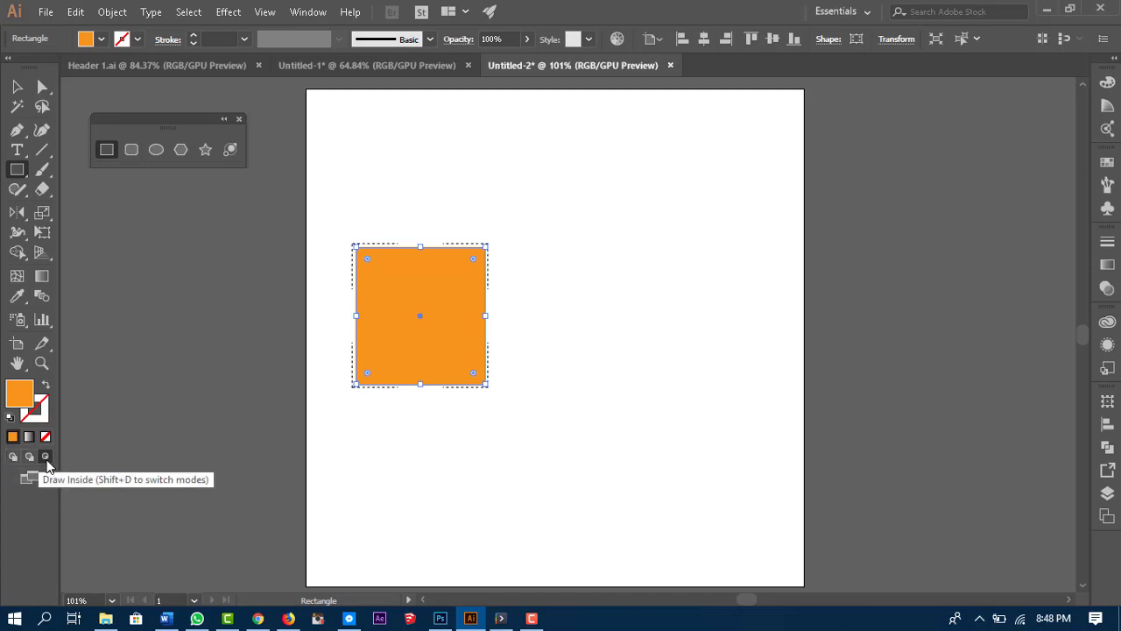
key(shift+d)
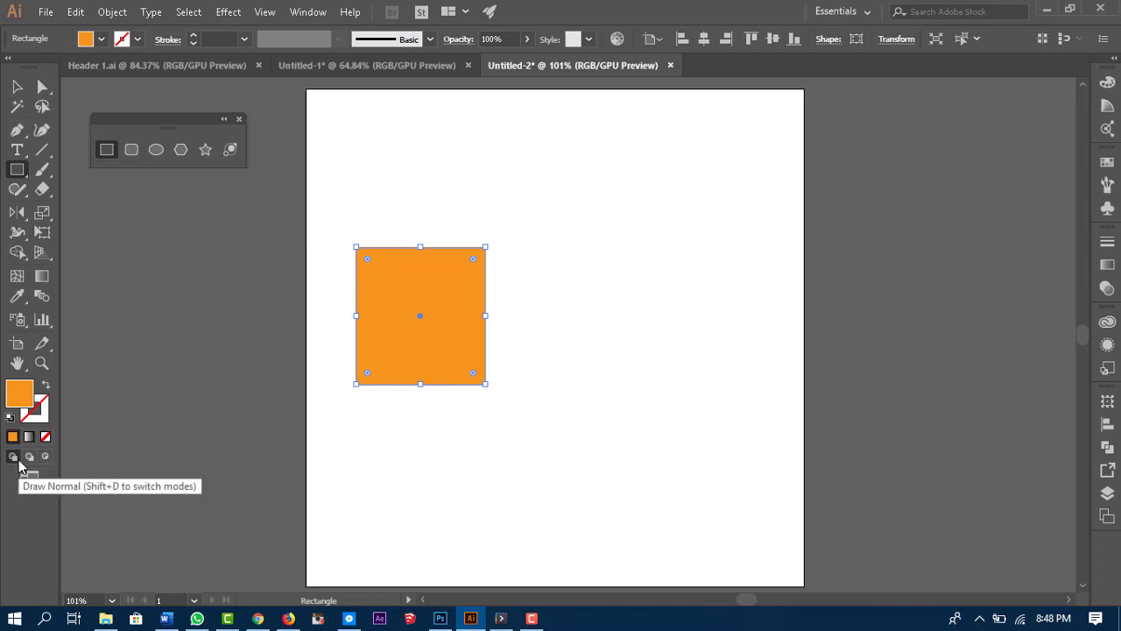
drag(581, 172, 747, 340)
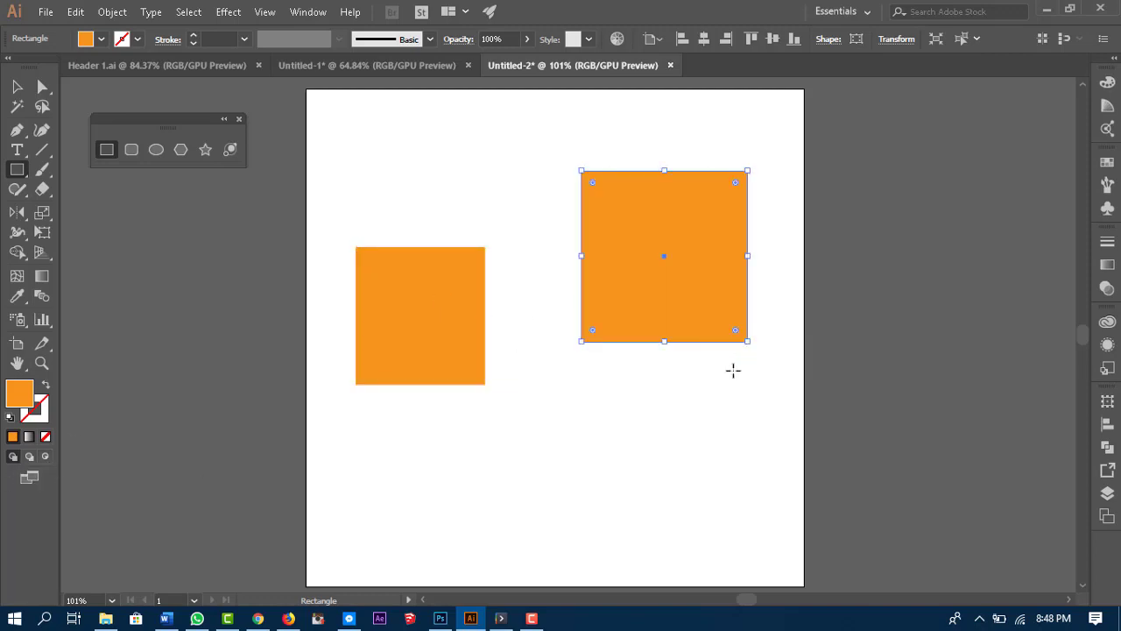
Step: Fill the larger rectangle dark blue and, in Draw Behind mode, draw a wide rectangle across the lower half of the artboard
click(30, 457)
click(100, 38)
click(102, 66)
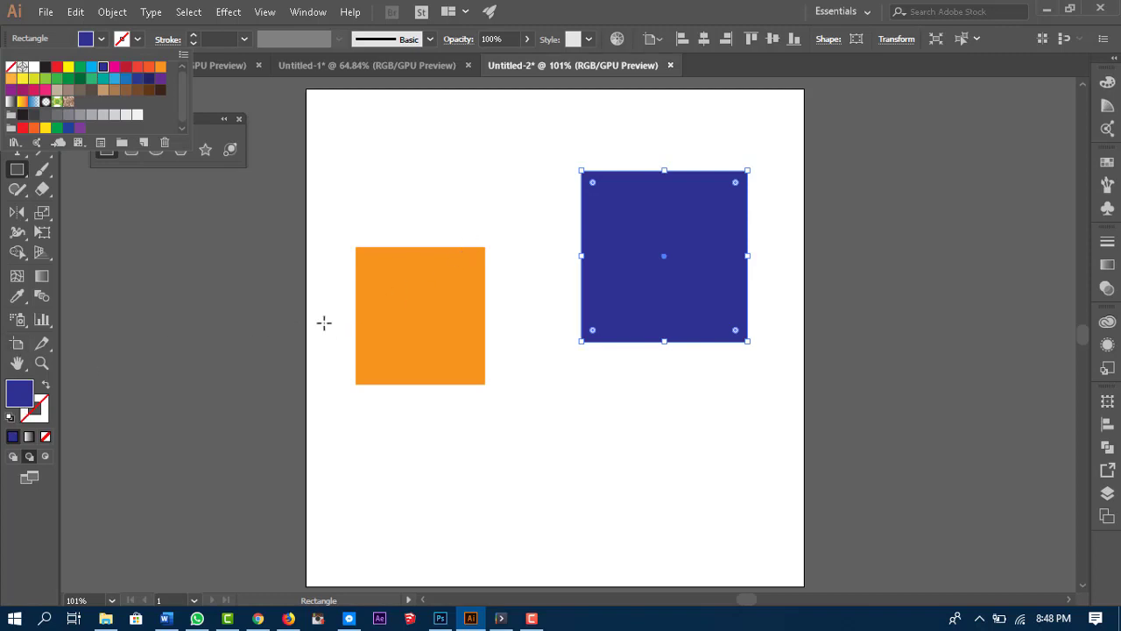
click(324, 322)
drag(316, 321, 748, 509)
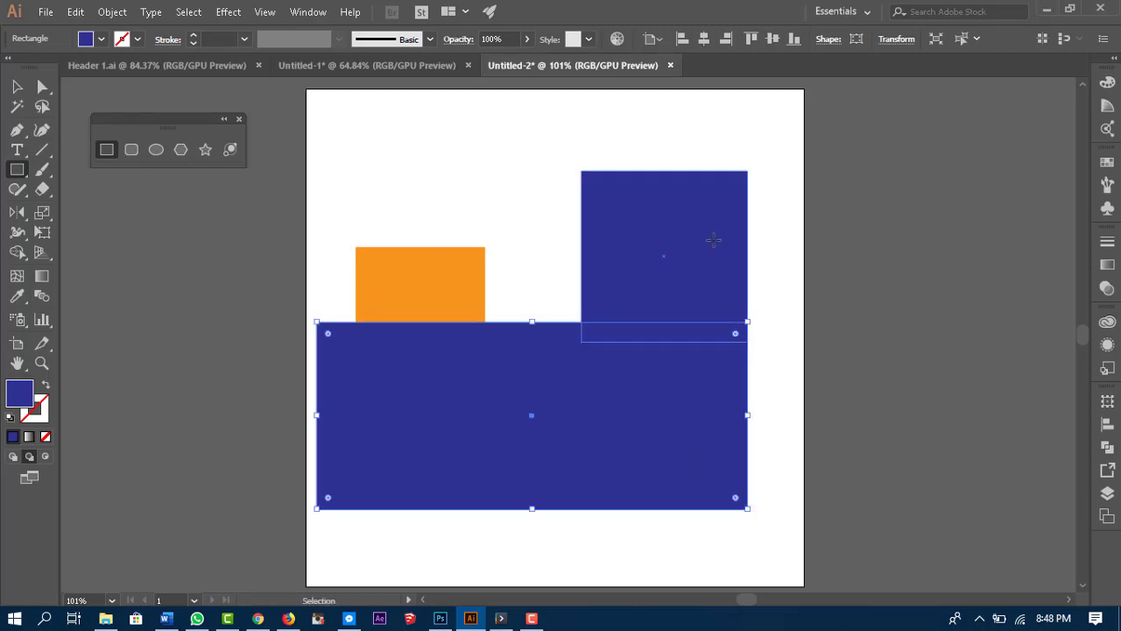
Step: Undo the wide rectangle, then draw a red rectangle behind the orange one, overlapping its lower-right part
key(ctrl+z)
ctrl+click(438, 306)
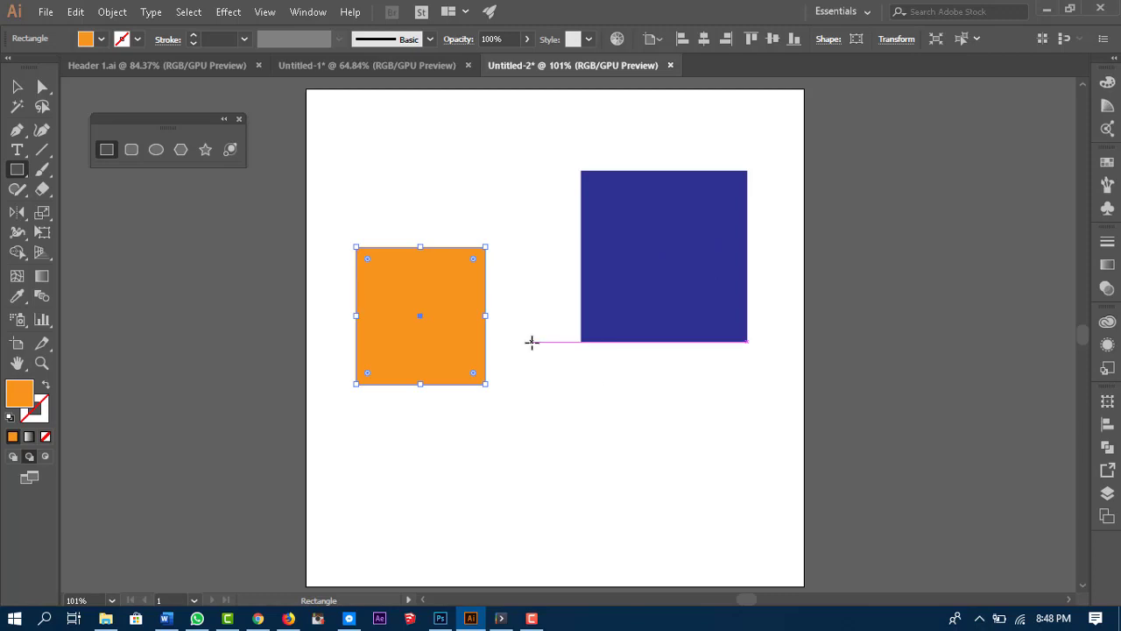
drag(532, 342, 380, 480)
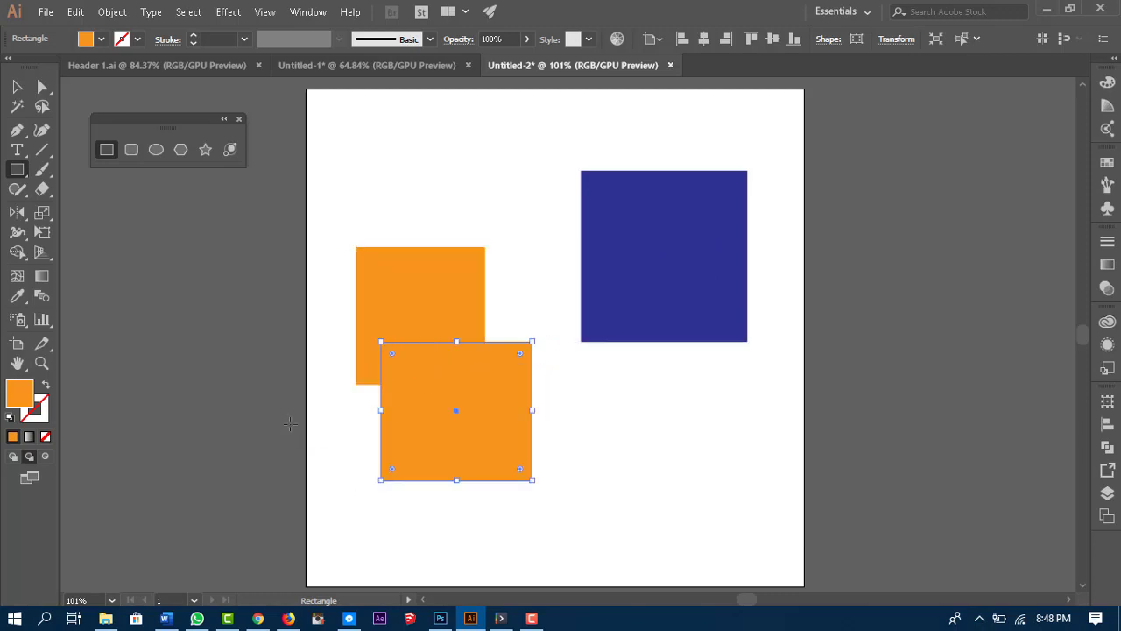
click(102, 39)
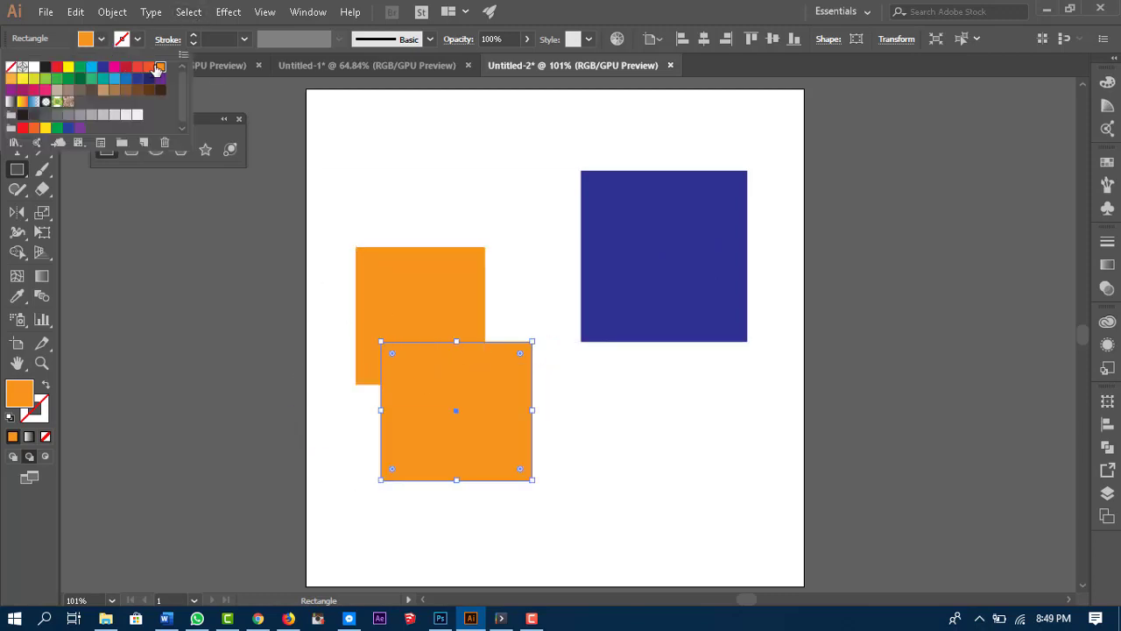
click(128, 68)
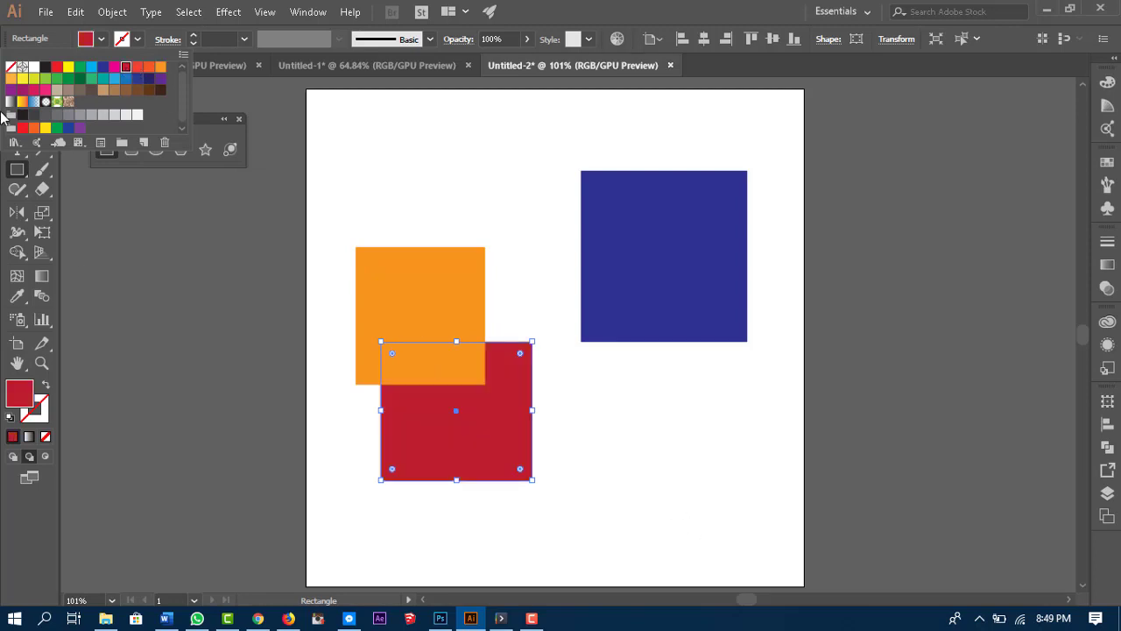
click(100, 150)
click(17, 86)
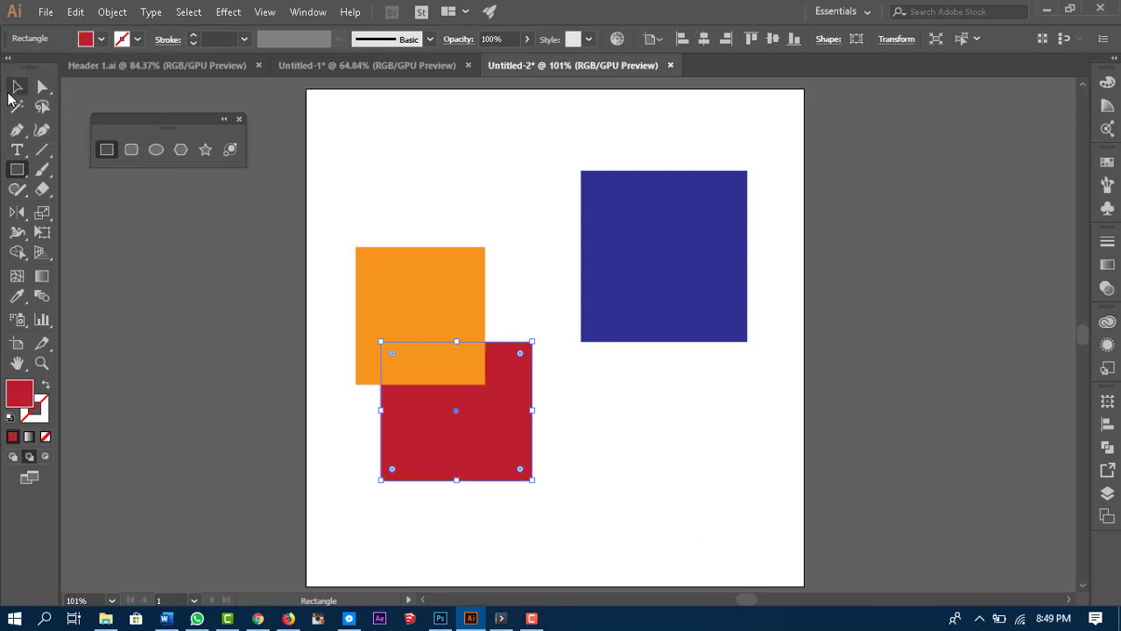
Step: Move the red rectangle up and slightly right so that more of it lies behind the orange rectangle
click(627, 508)
mouse_move(493, 453)
mouse_down()
mouse_move(511, 426)
mouse_move(543, 458)
mouse_move(537, 427)
mouse_move(543, 438)
mouse_move(506, 438)
mouse_up()
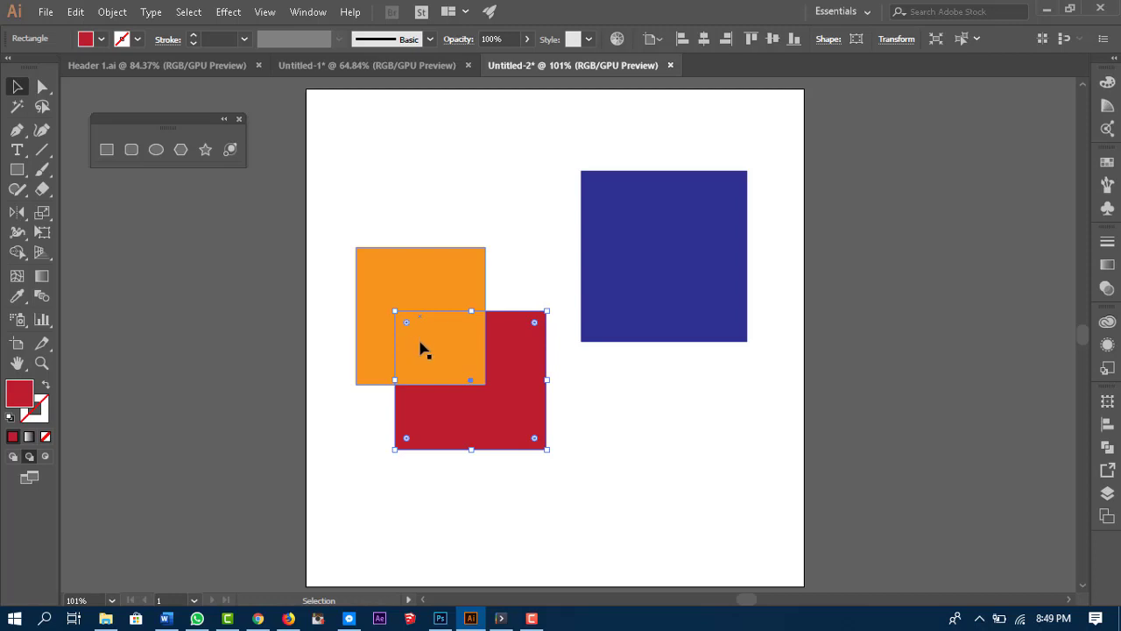
click(604, 487)
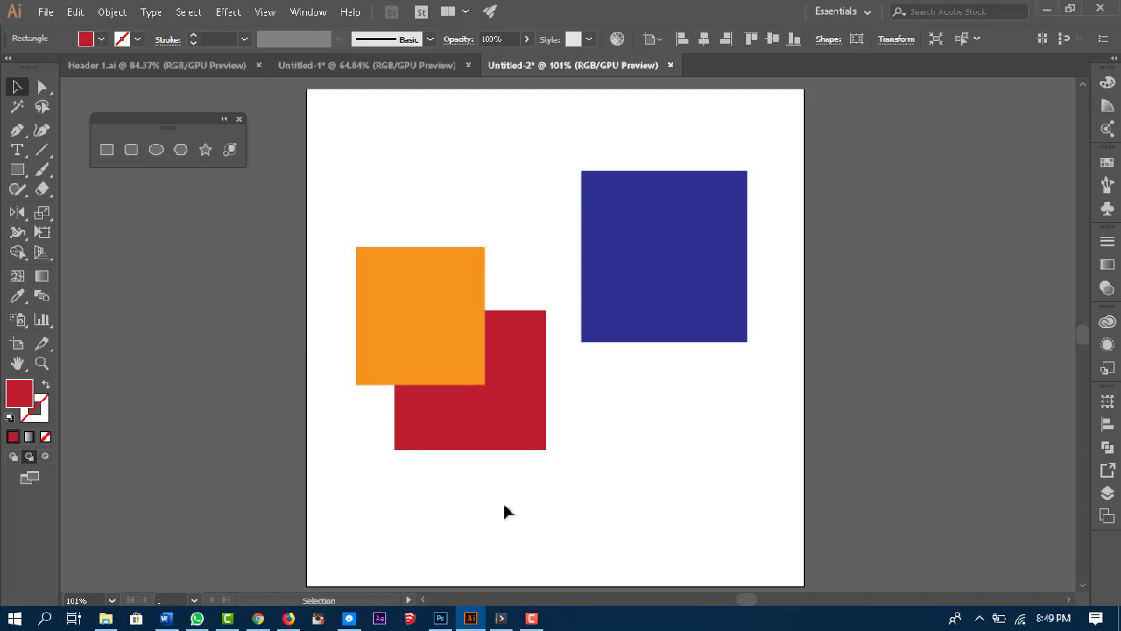
click(29, 457)
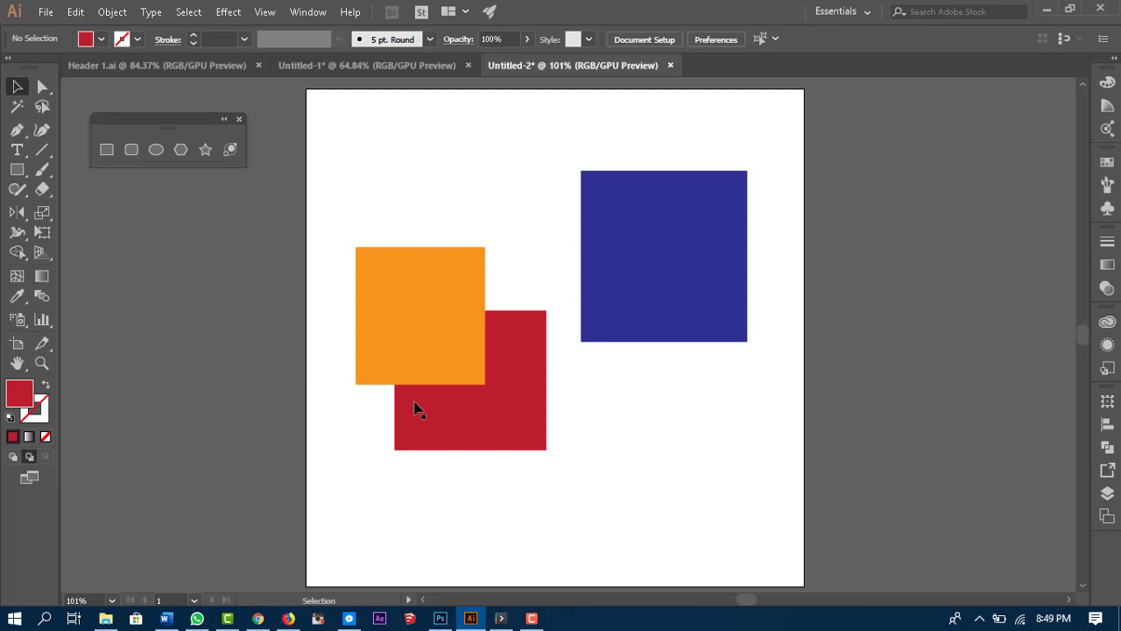
Step: Examine the Arrange options for the red rectangle without applying any
right_click(497, 430)
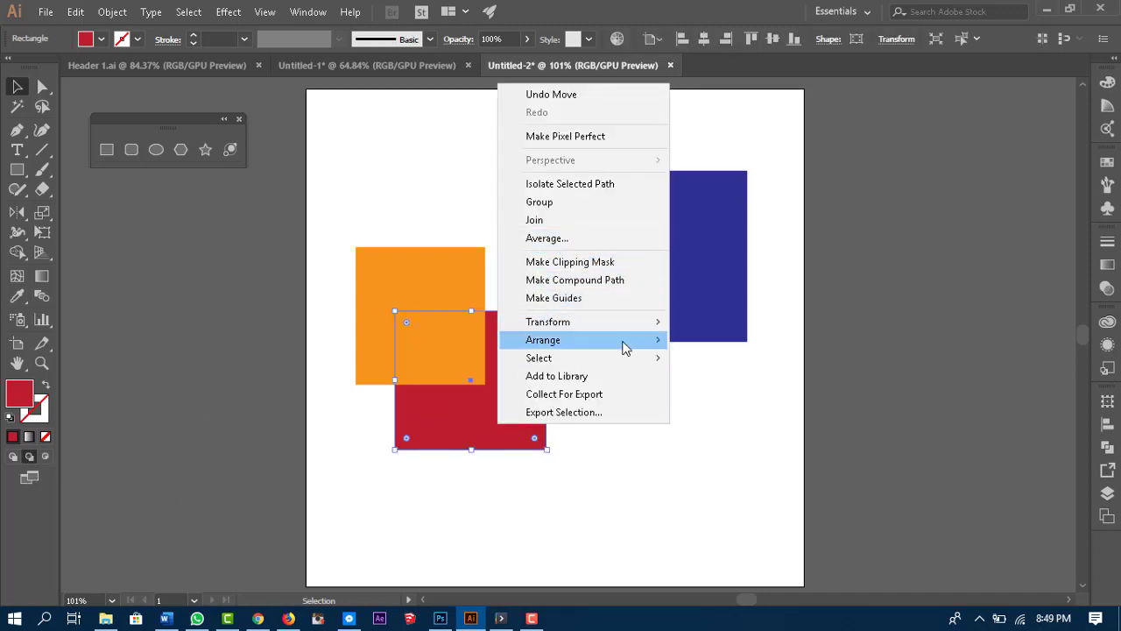
mouse_move(624, 348)
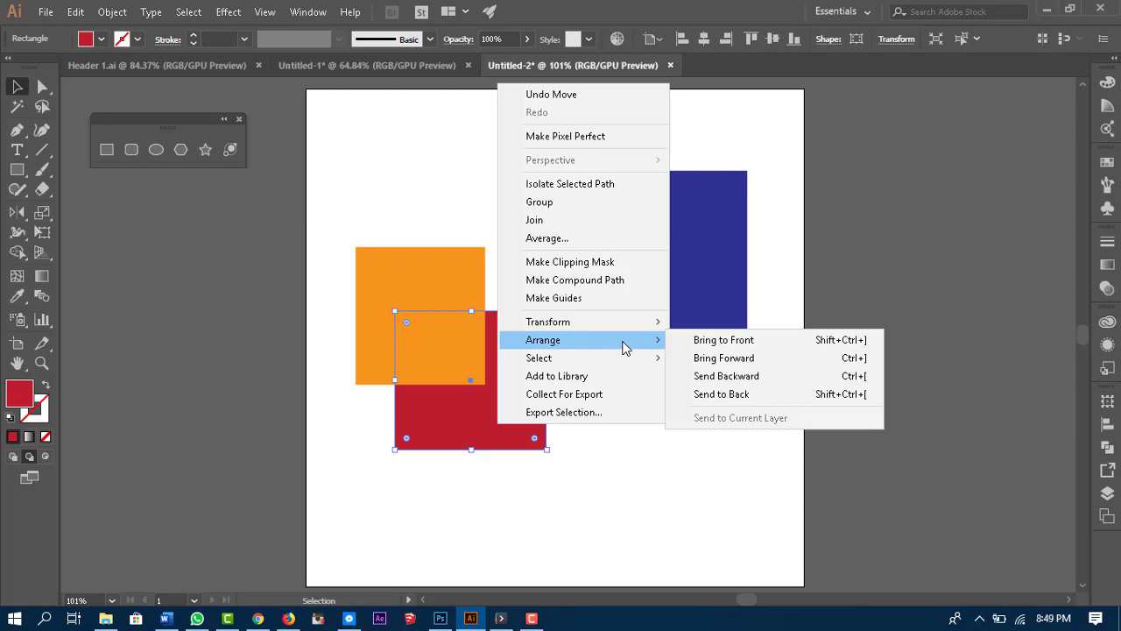
click(28, 473)
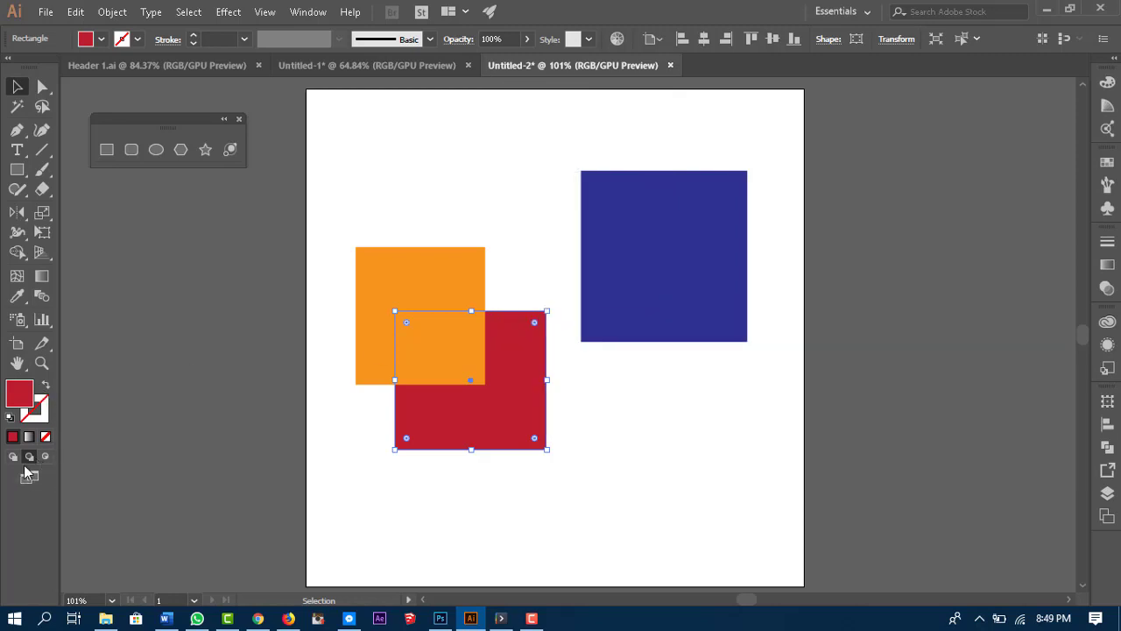
Step: In Draw Behind mode, draw a smaller rectangle overlapping the red rectangle's lower-right corner and fill it yellow
click(29, 457)
click(17, 169)
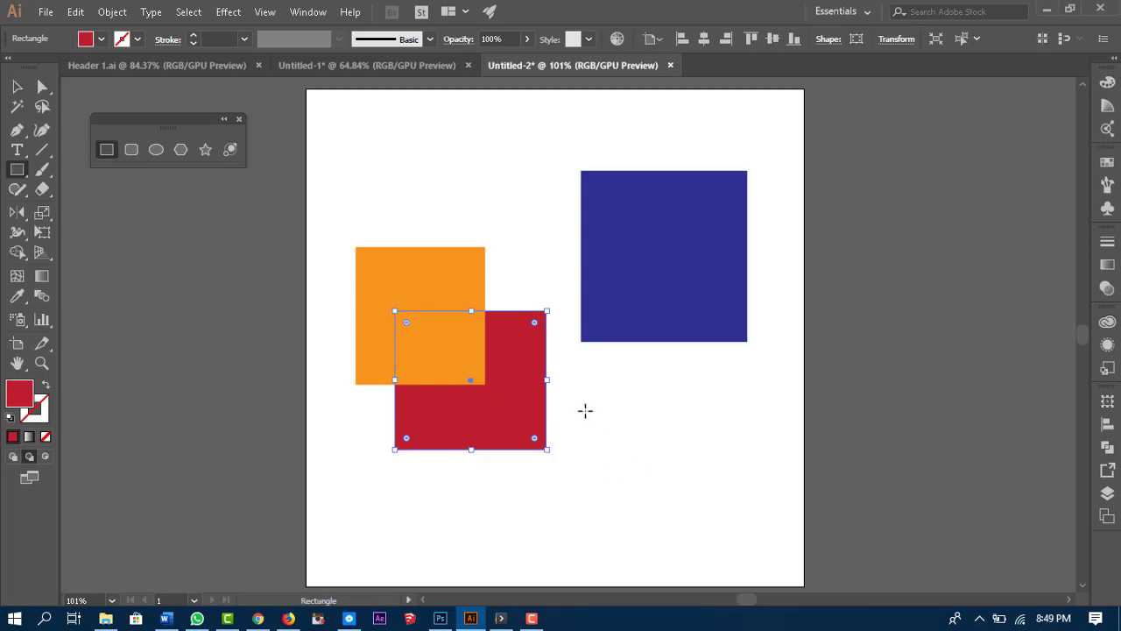
drag(585, 410, 465, 502)
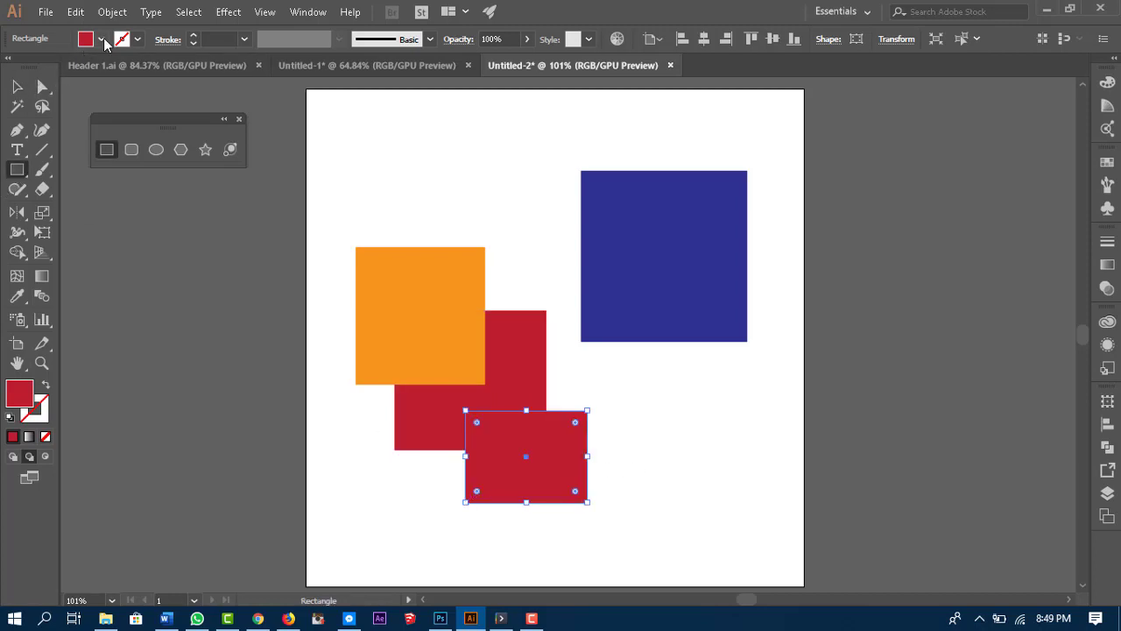
click(101, 39)
click(69, 66)
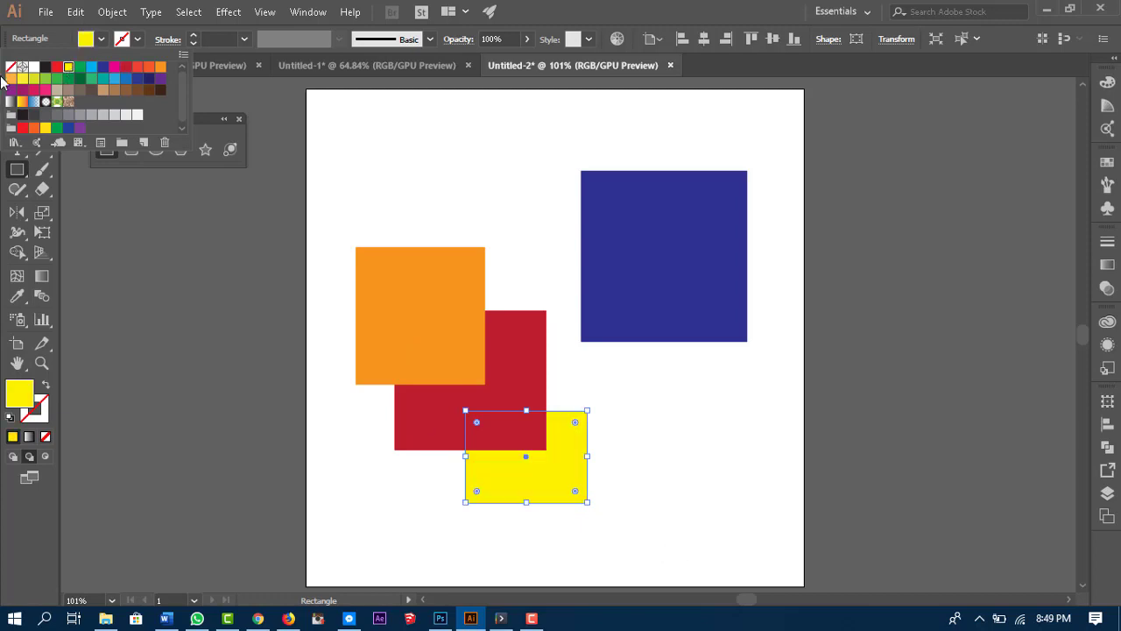
click(17, 85)
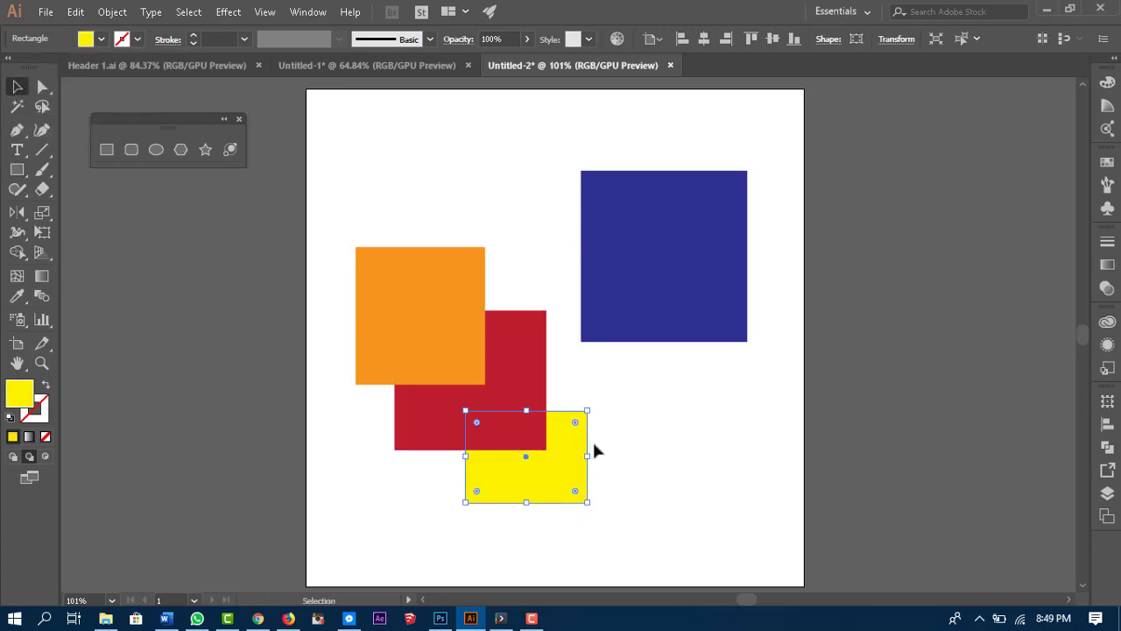
Step: Draw another small rectangle behind the yellow one's lower-right corner and fill it dark green
click(16, 169)
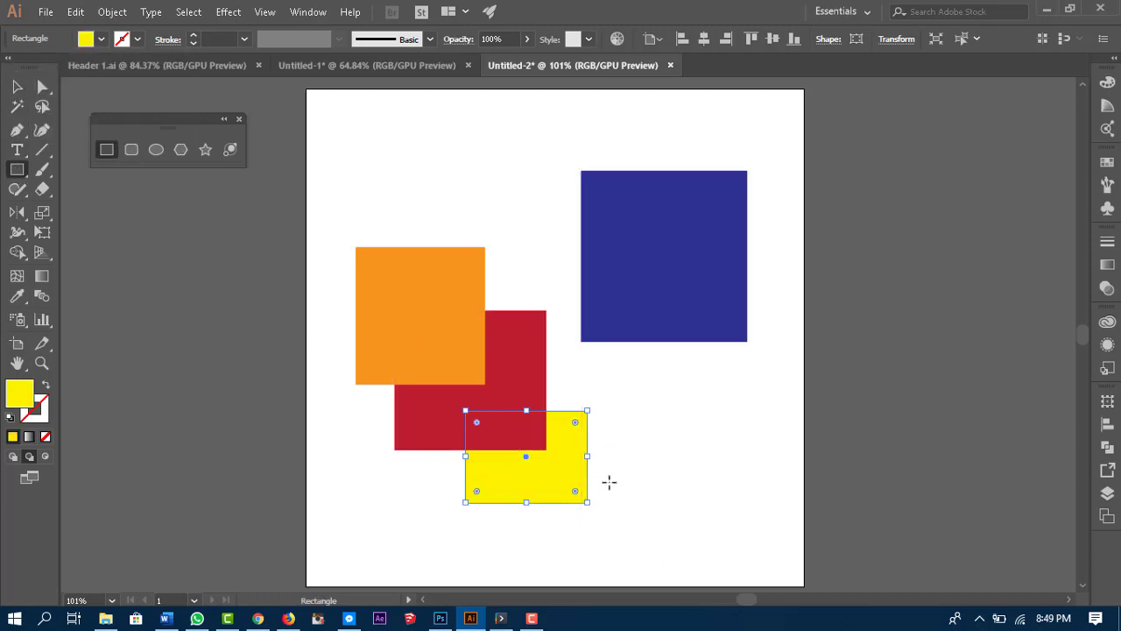
drag(628, 460, 536, 532)
click(102, 39)
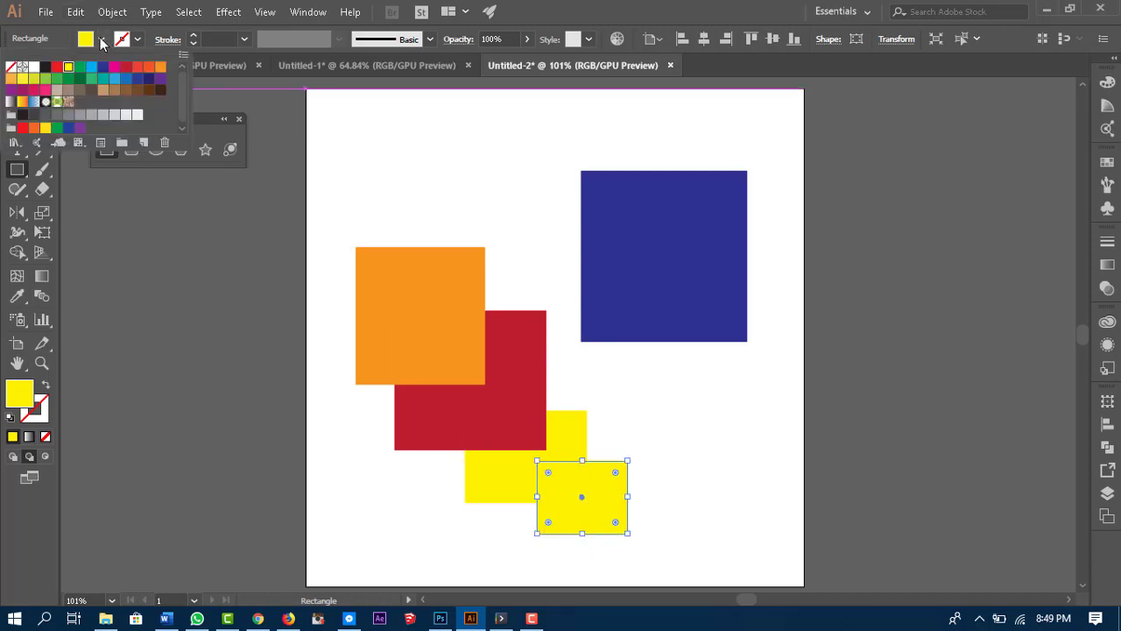
click(80, 78)
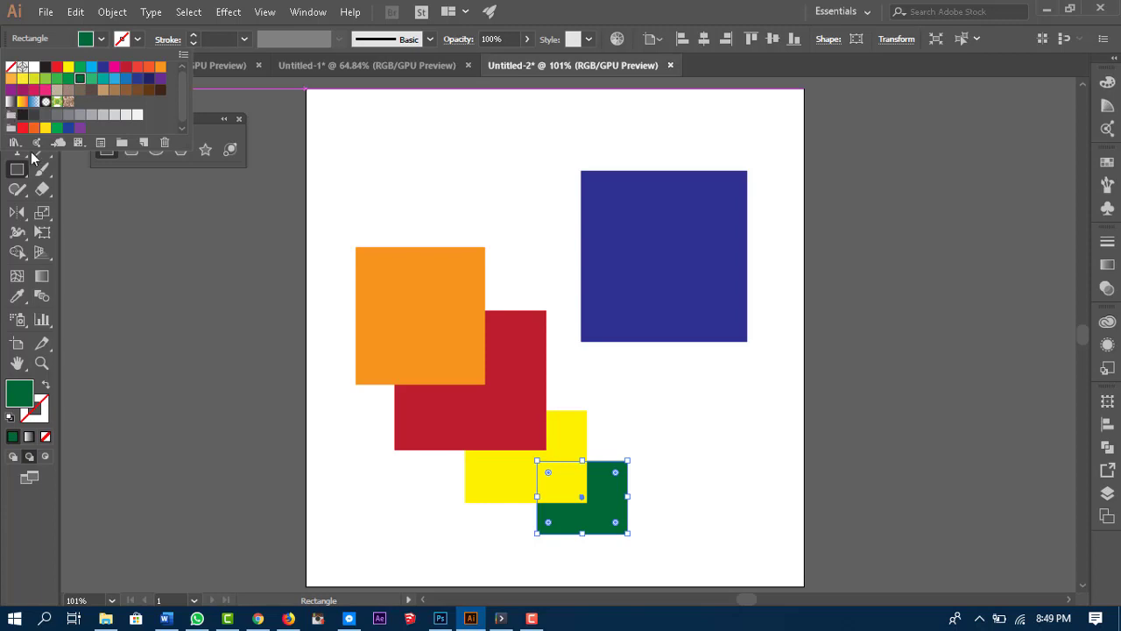
key(Escape)
click(16, 86)
click(769, 539)
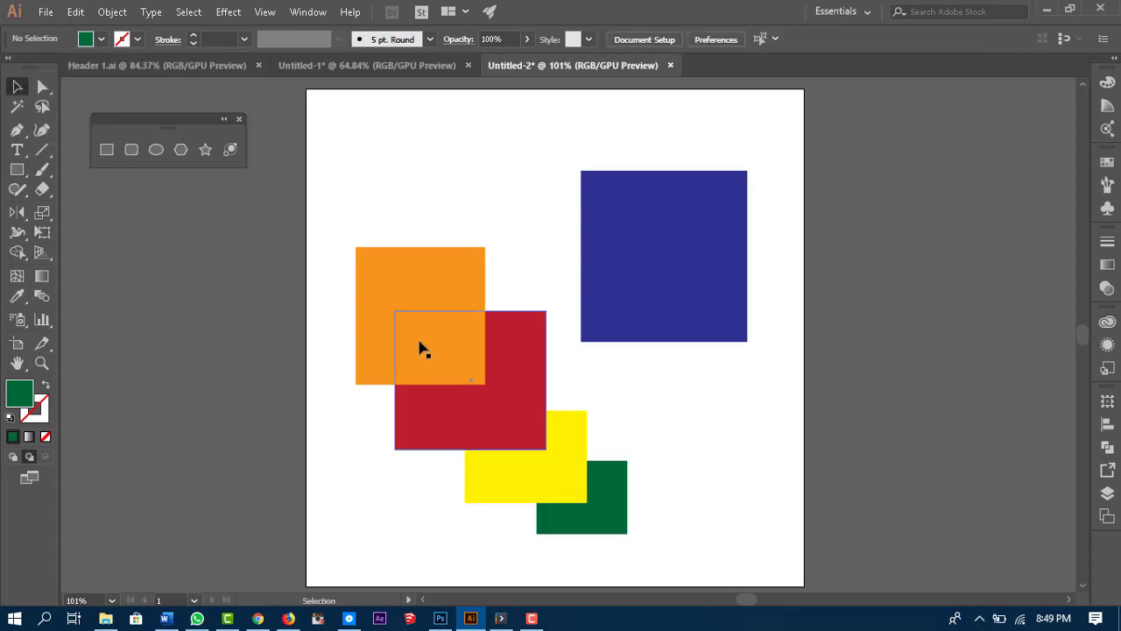
Step: Check the overlapping rectangles one by one and delete all the rectangles on the artboard
click(508, 411)
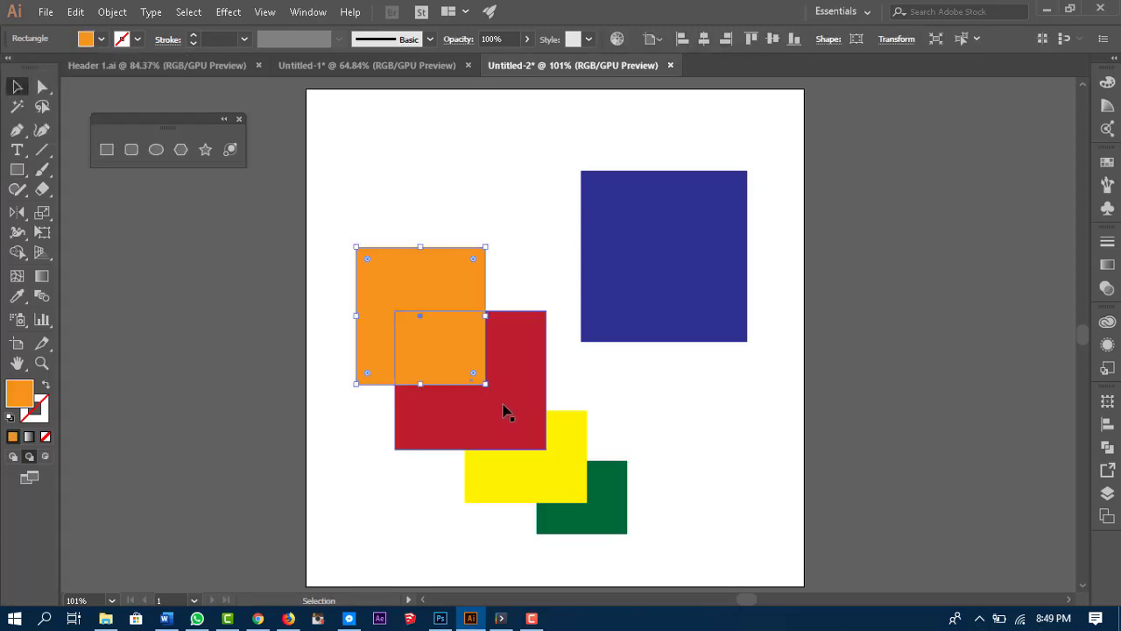
click(561, 471)
click(620, 512)
click(671, 449)
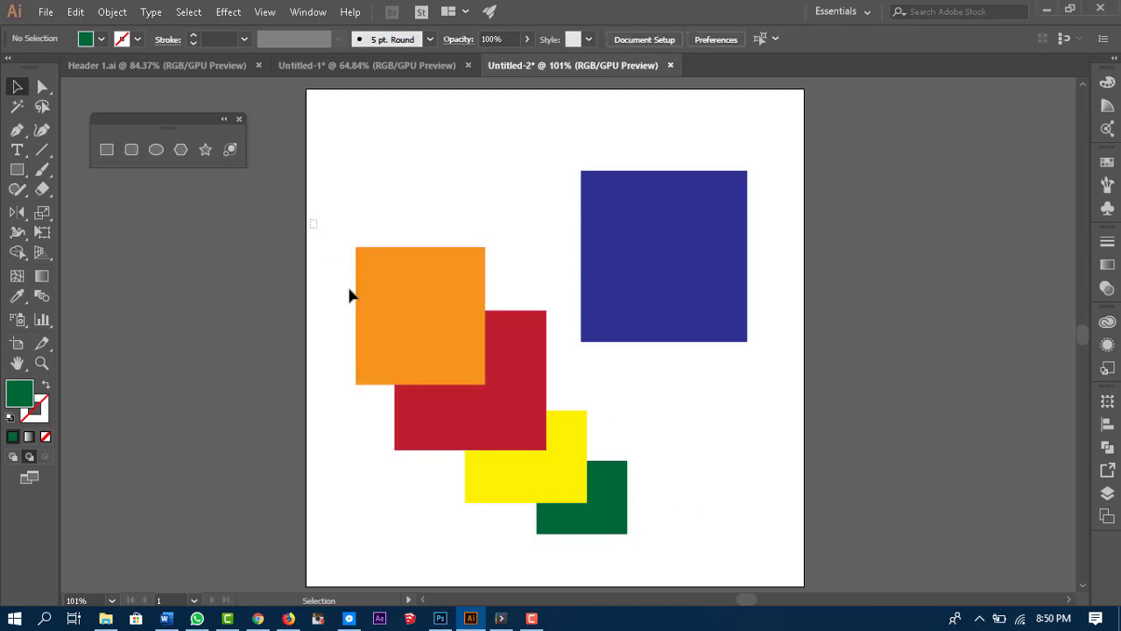
drag(312, 219, 585, 538)
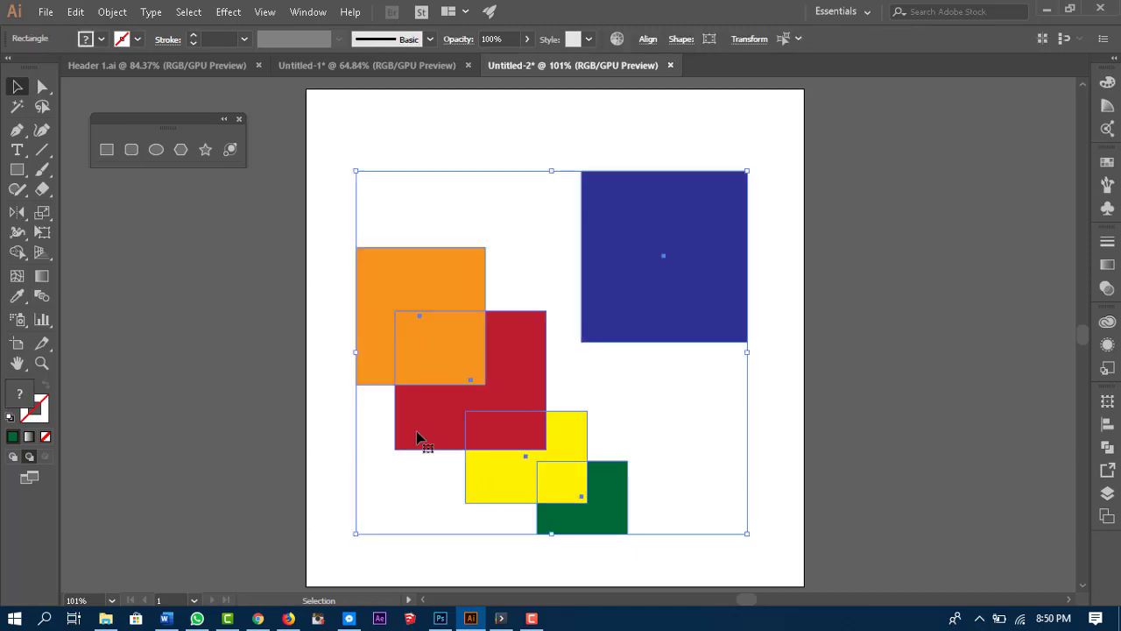
key(Delete)
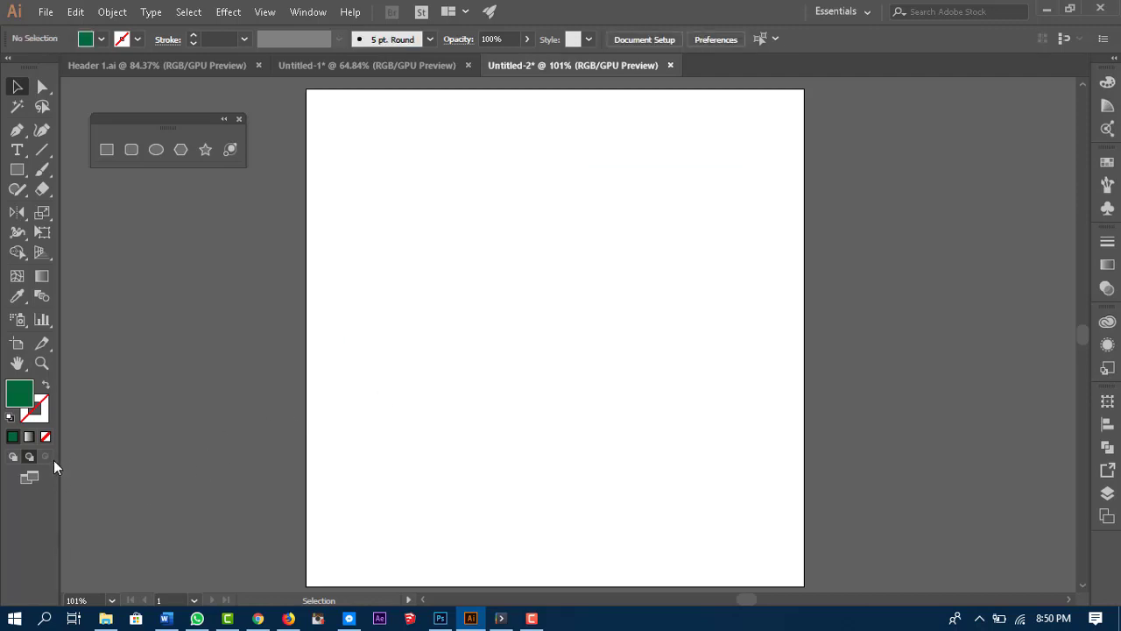
Step: Draw a large dark green square in the artboard's left half and switch to Draw Inside mode for it
click(16, 169)
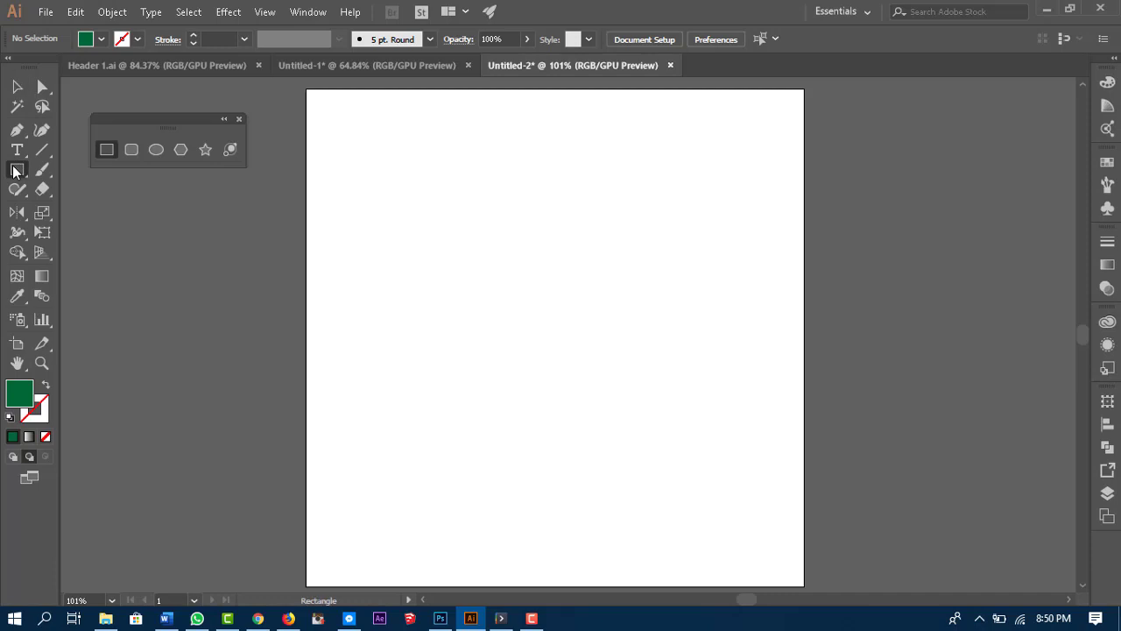
drag(340, 195, 569, 425)
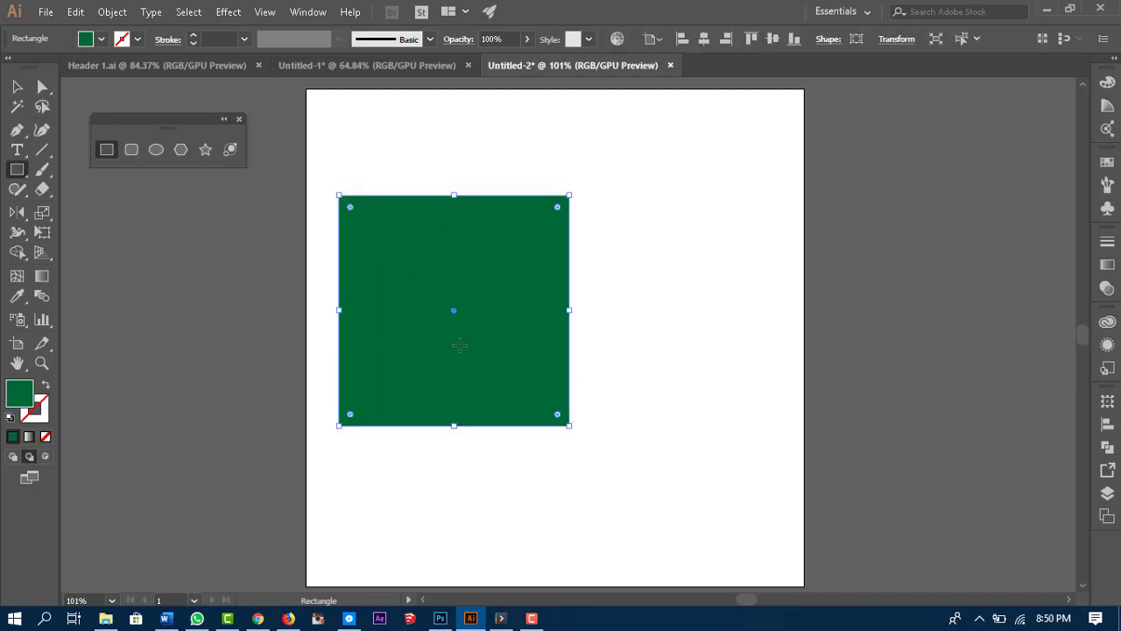
click(47, 459)
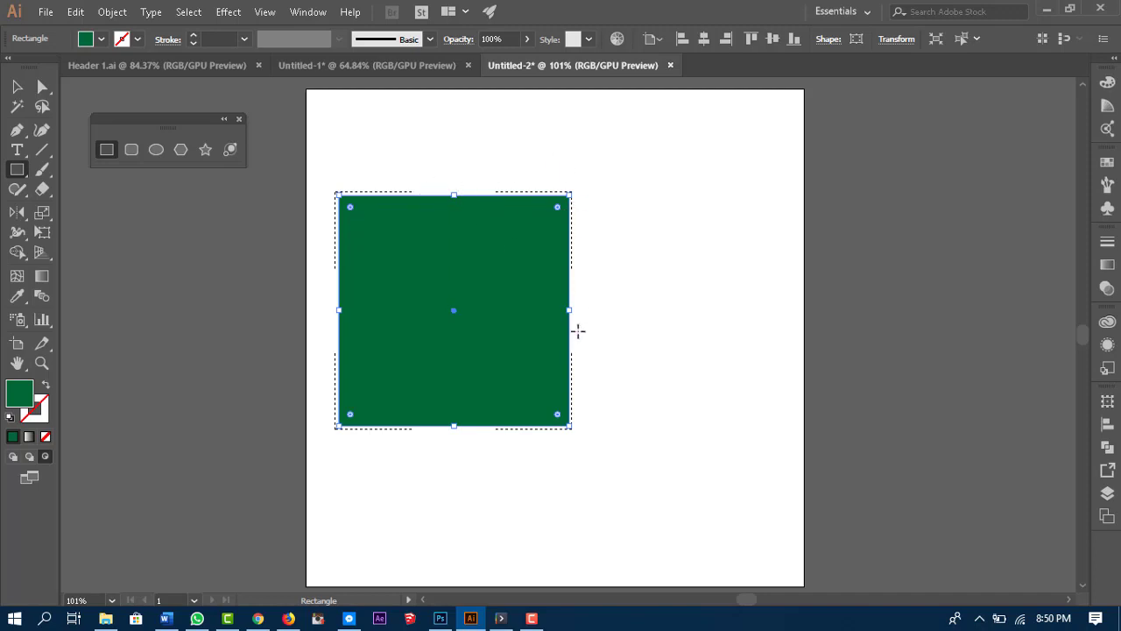
Step: Draw a large circle inside the square, extending past its right edge, and fill it with a lighter green
click(156, 150)
drag(454, 172, 740, 466)
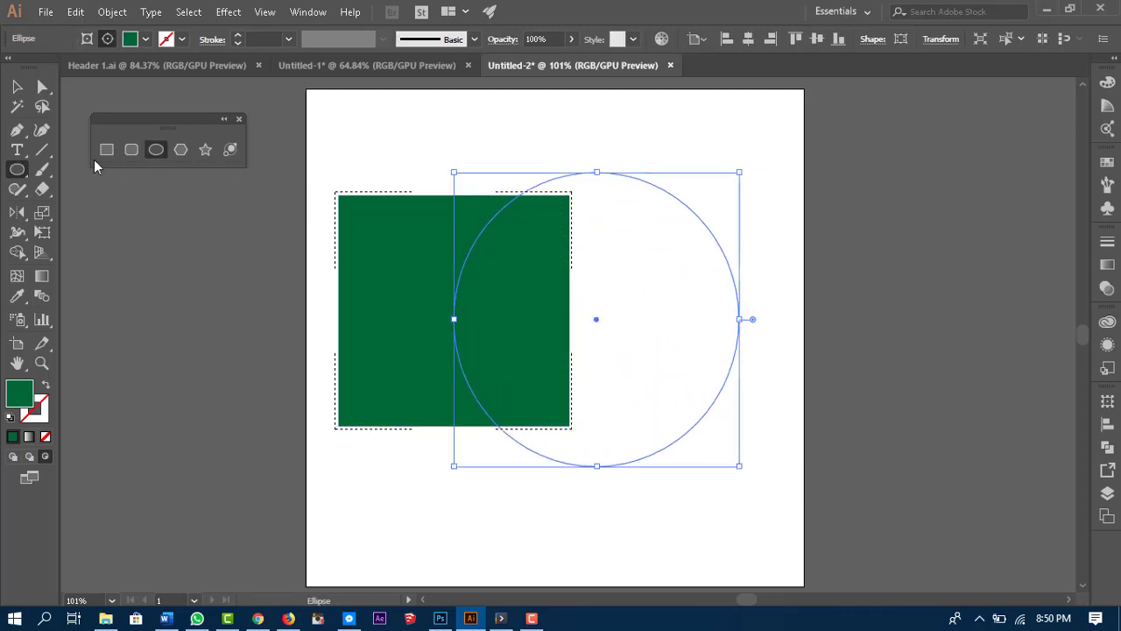
click(145, 39)
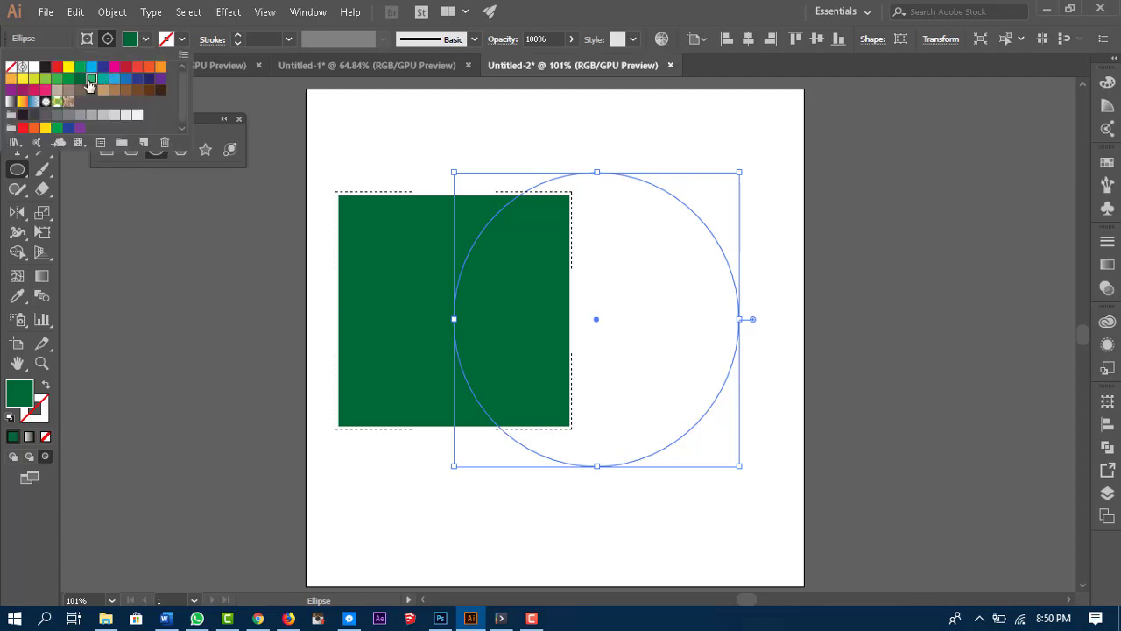
click(90, 79)
click(126, 214)
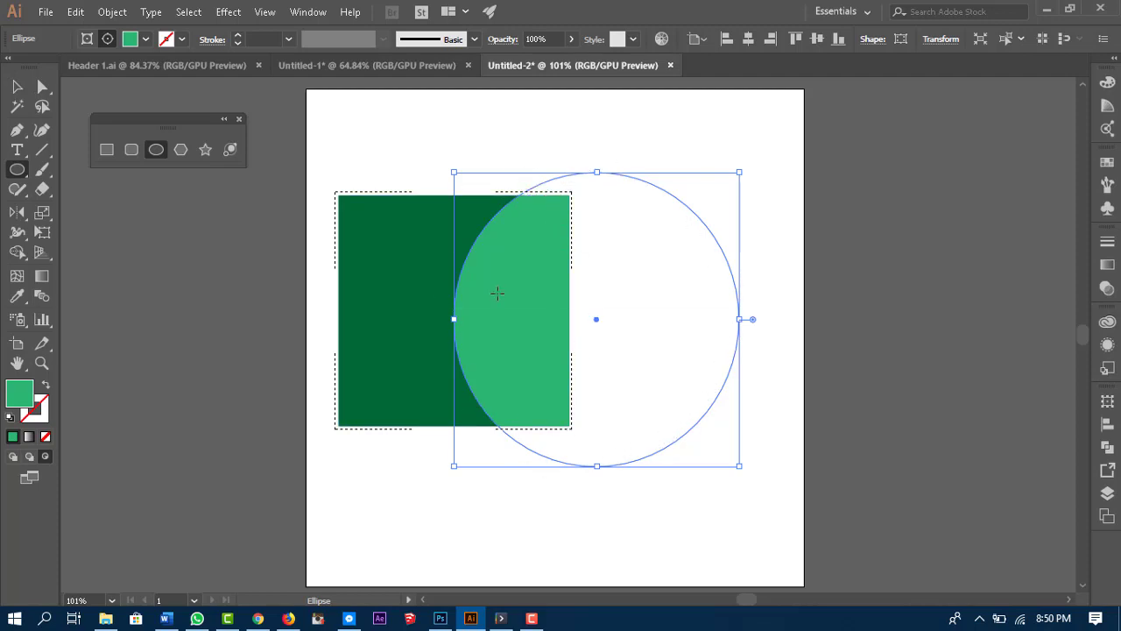
click(16, 86)
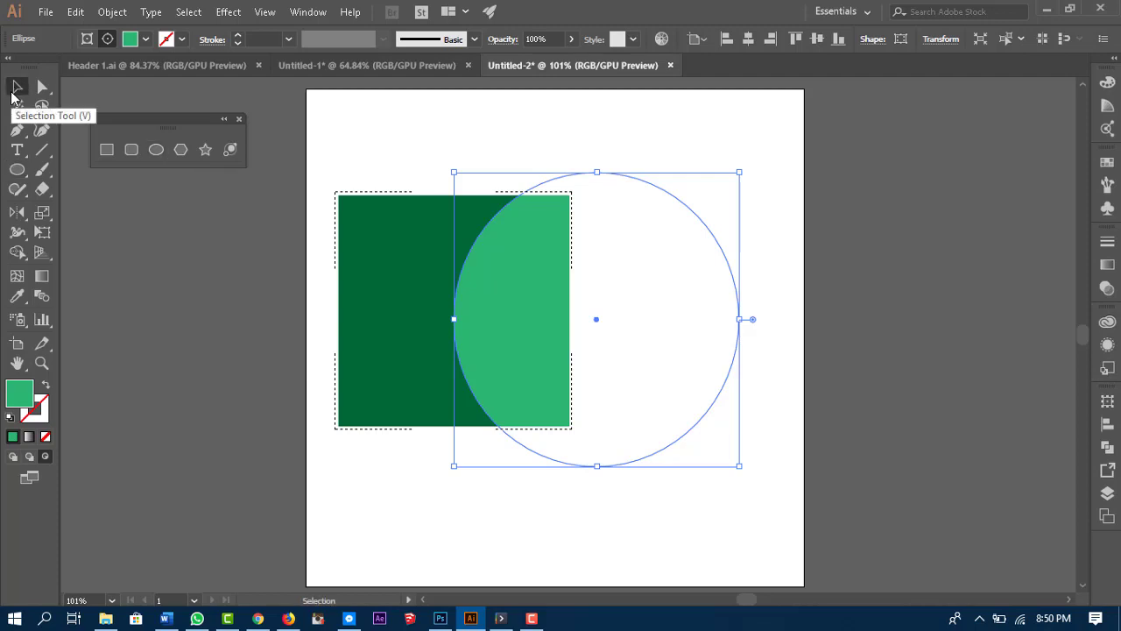
click(487, 522)
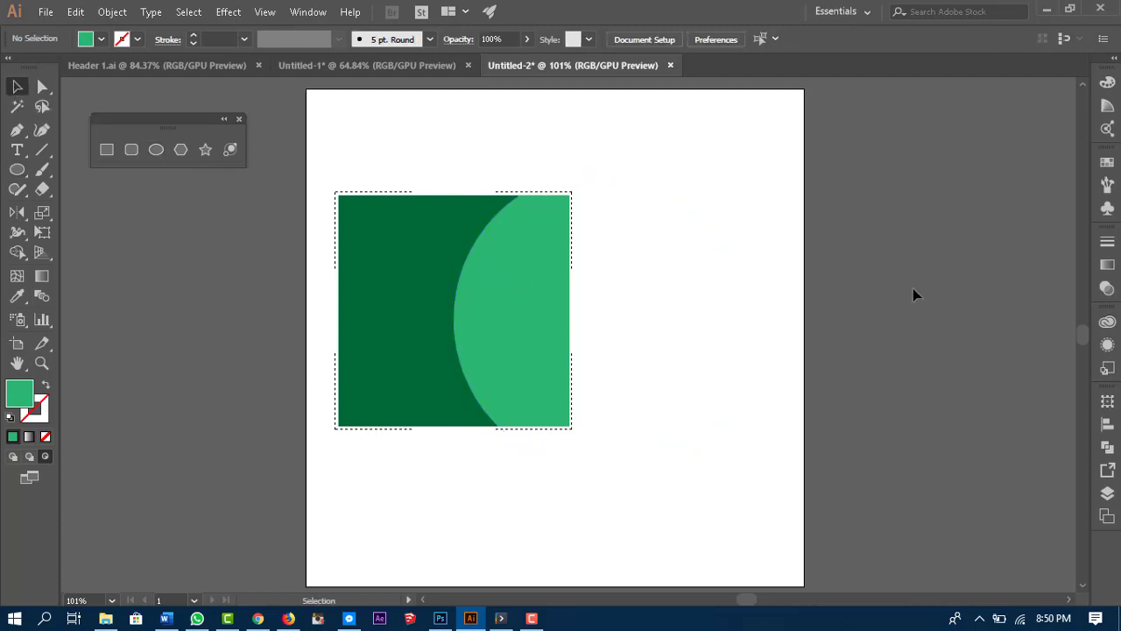
Step: Isolate the clip group, move the light green circle slightly right, and try moving the square downward, undoing that last move
click(511, 327)
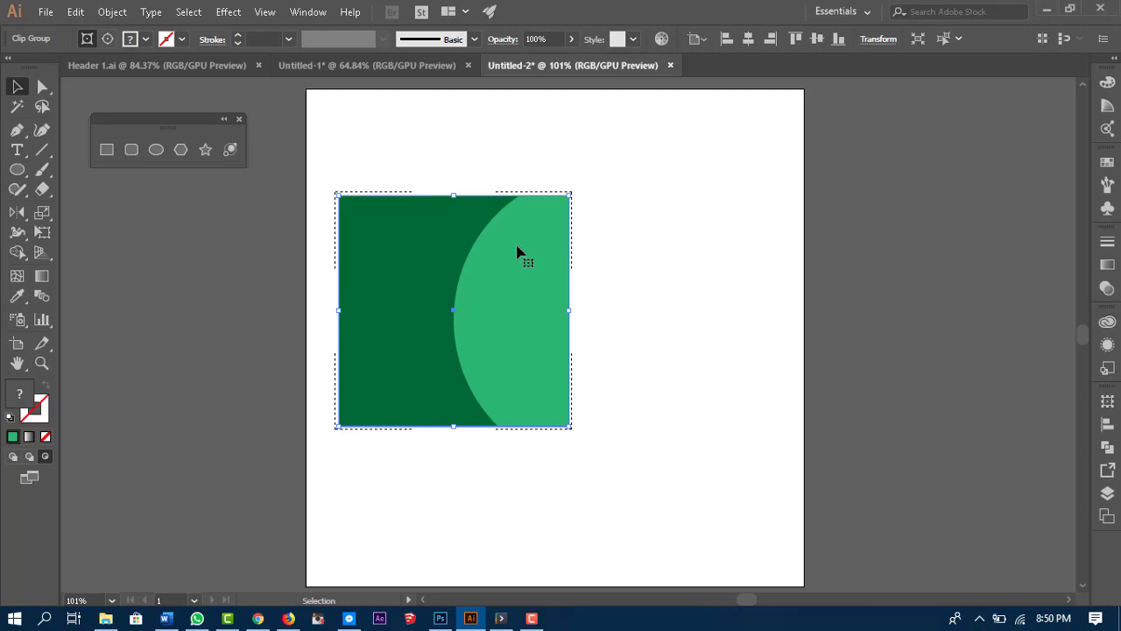
click(936, 329)
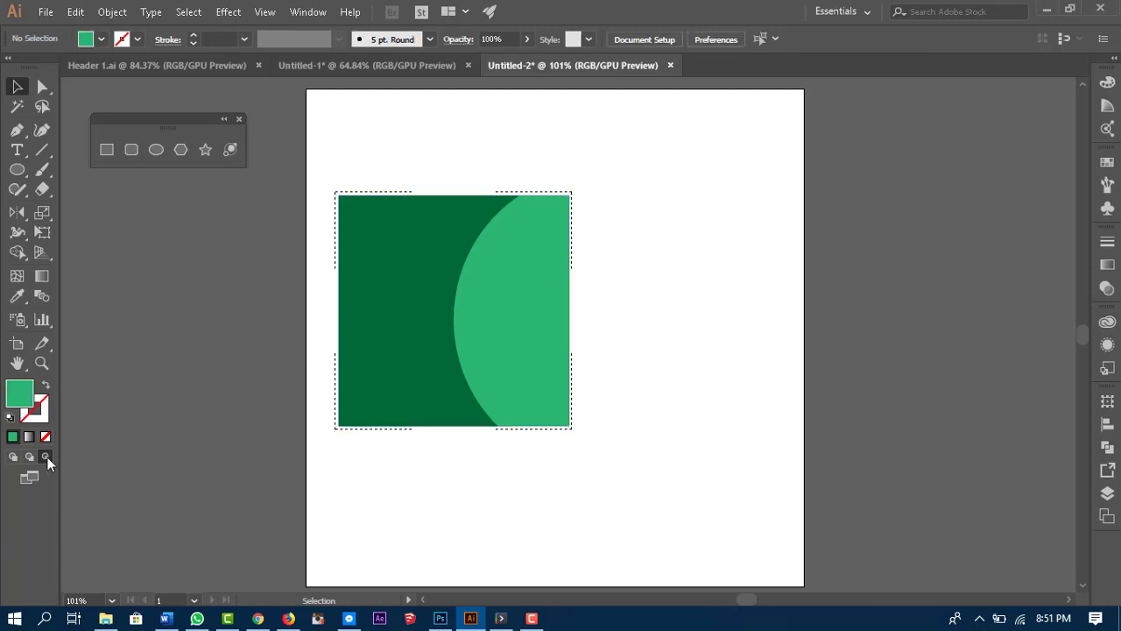
click(508, 360)
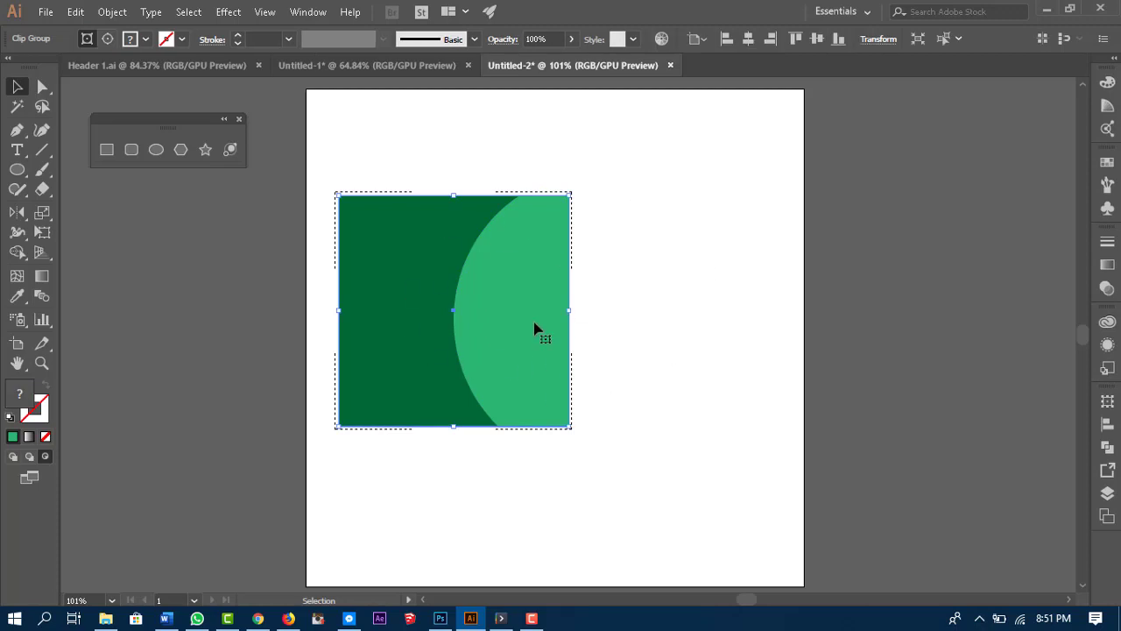
double_click(493, 263)
drag(517, 314, 557, 345)
drag(515, 305, 487, 450)
key(ctrl+z)
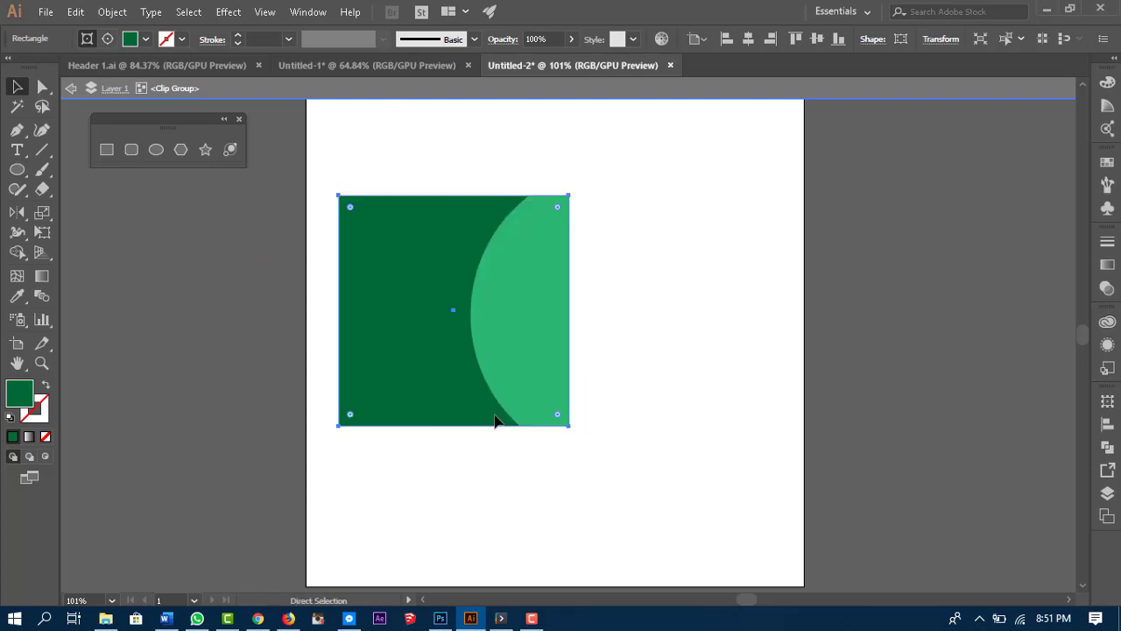
Step: Move the light green circle to the square's lower-left corner and shift the dark green square down and right within the clip group
click(534, 282)
drag(532, 279, 348, 416)
drag(338, 377, 387, 452)
click(508, 444)
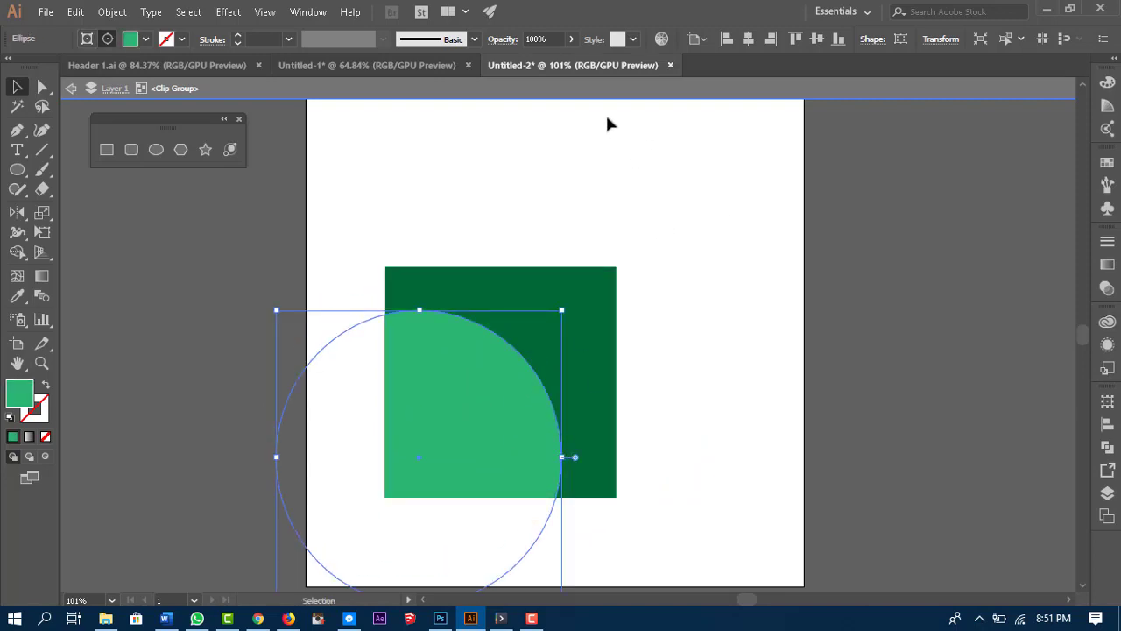
Step: Exit the clip group's isolation mode, deselect everything, isolate the group once more and exit it again
click(372, 95)
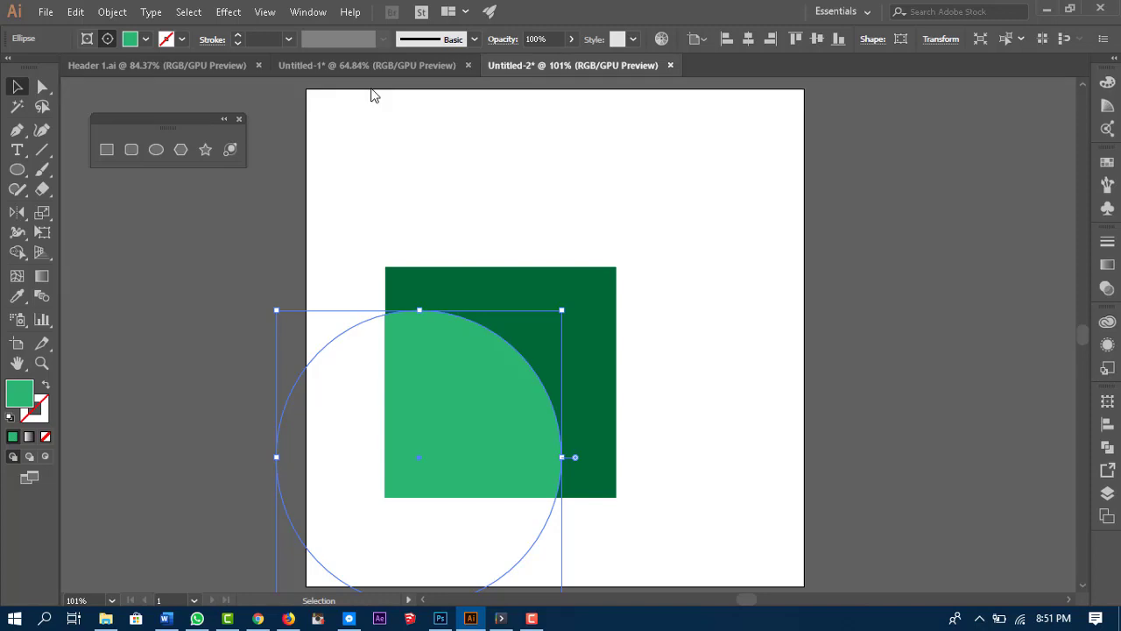
scroll(700, 230, down, 3)
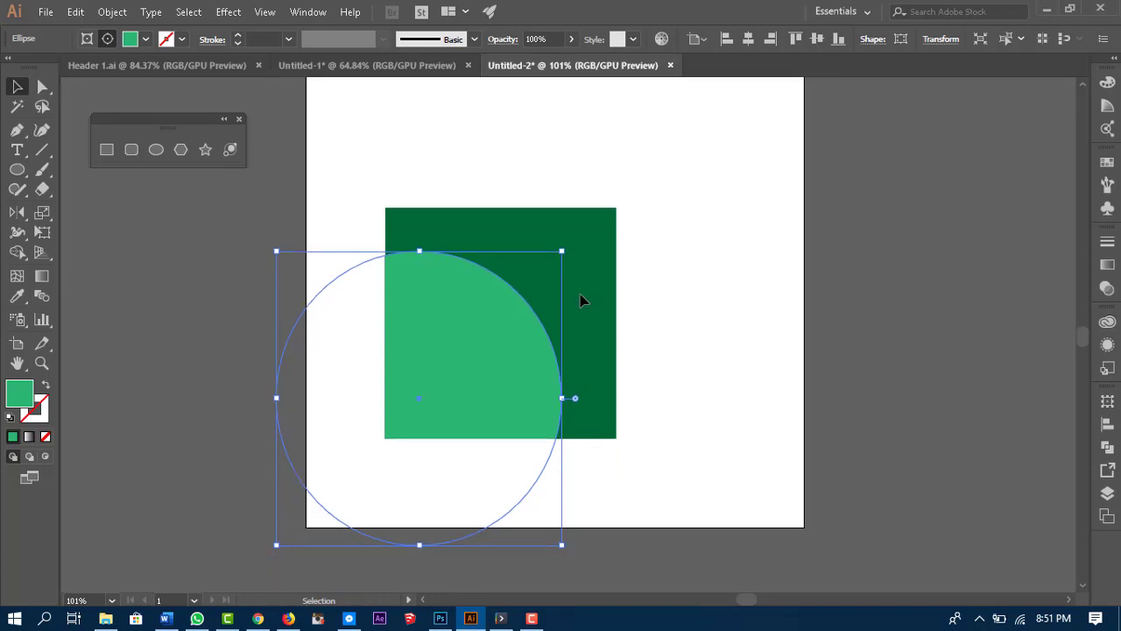
key(ctrl+shift+a)
double_click(520, 345)
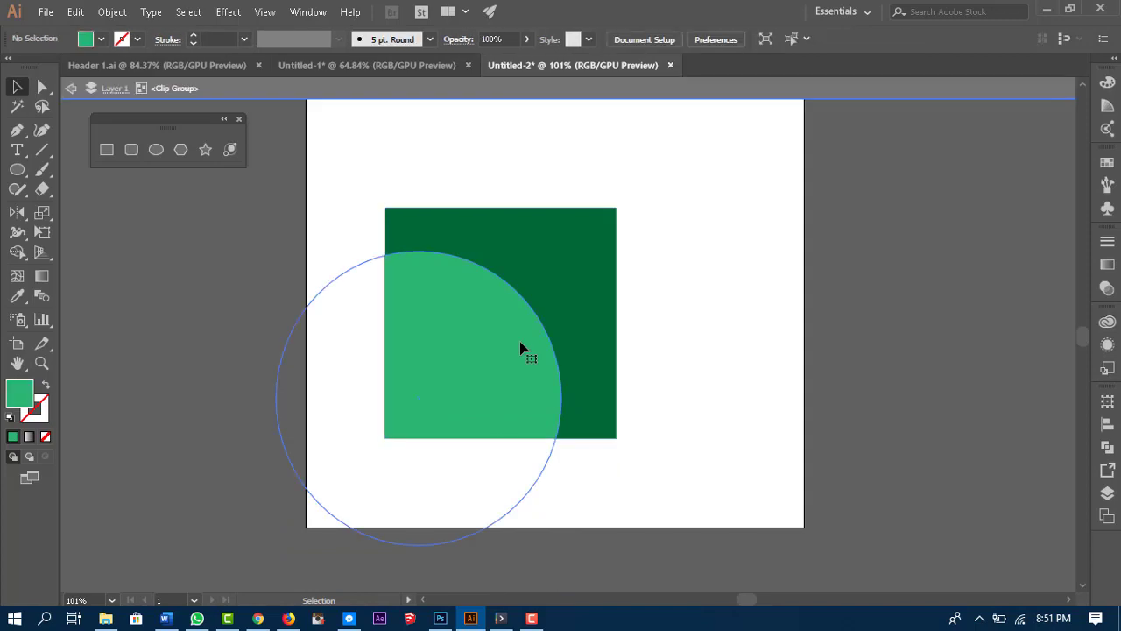
double_click(829, 342)
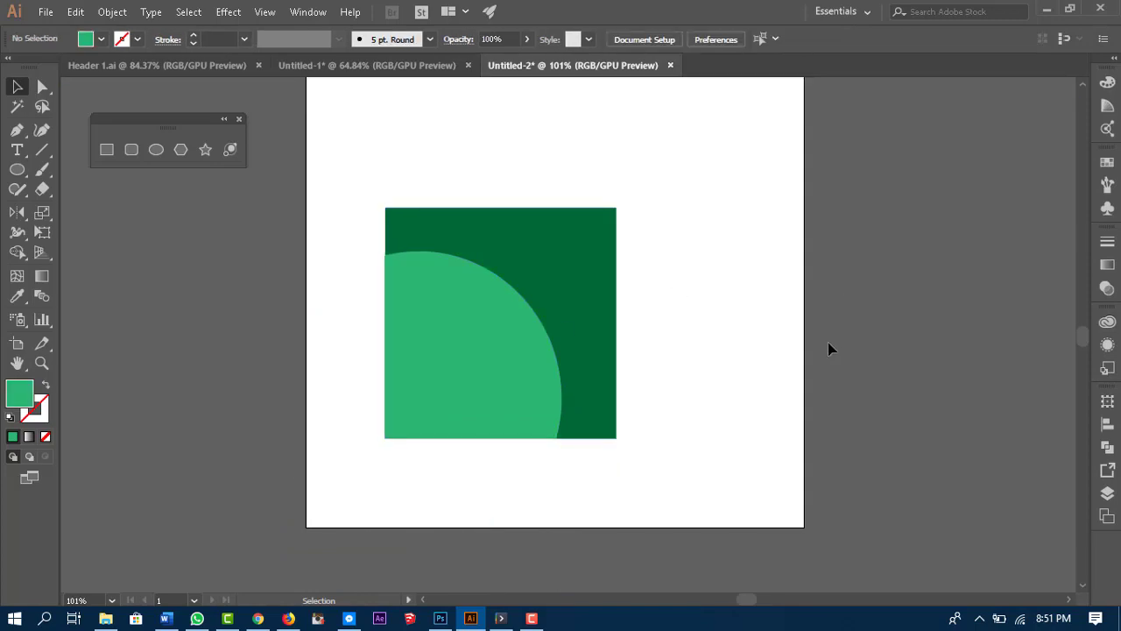
Step: Move the whole clip group upward on the artboard and deselect it
drag(896, 268, 855, 336)
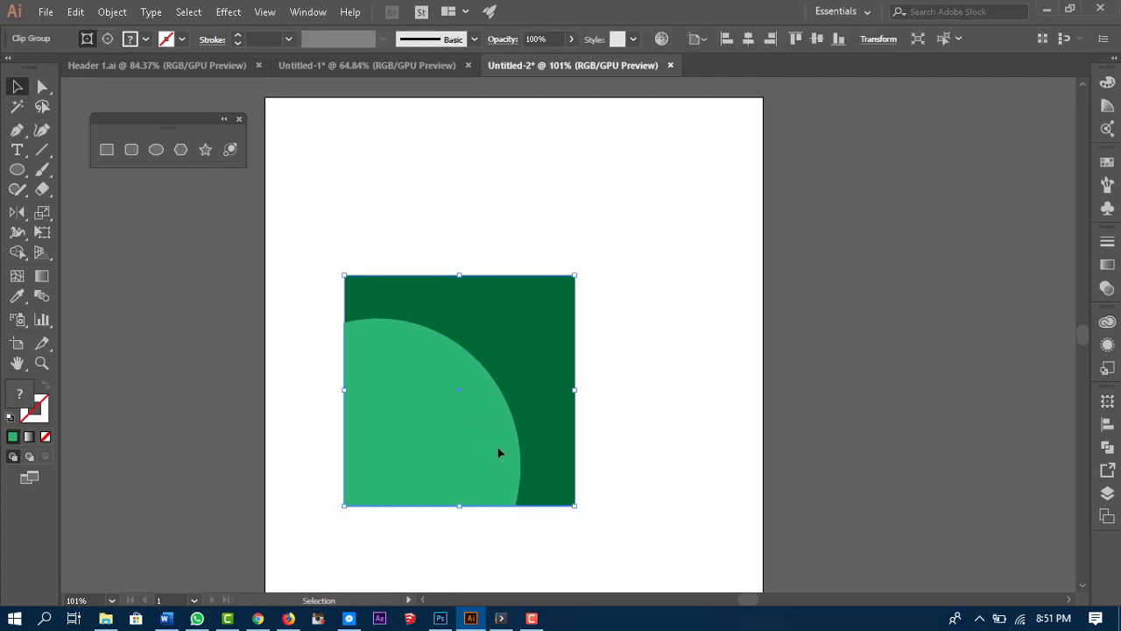
drag(498, 449, 488, 374)
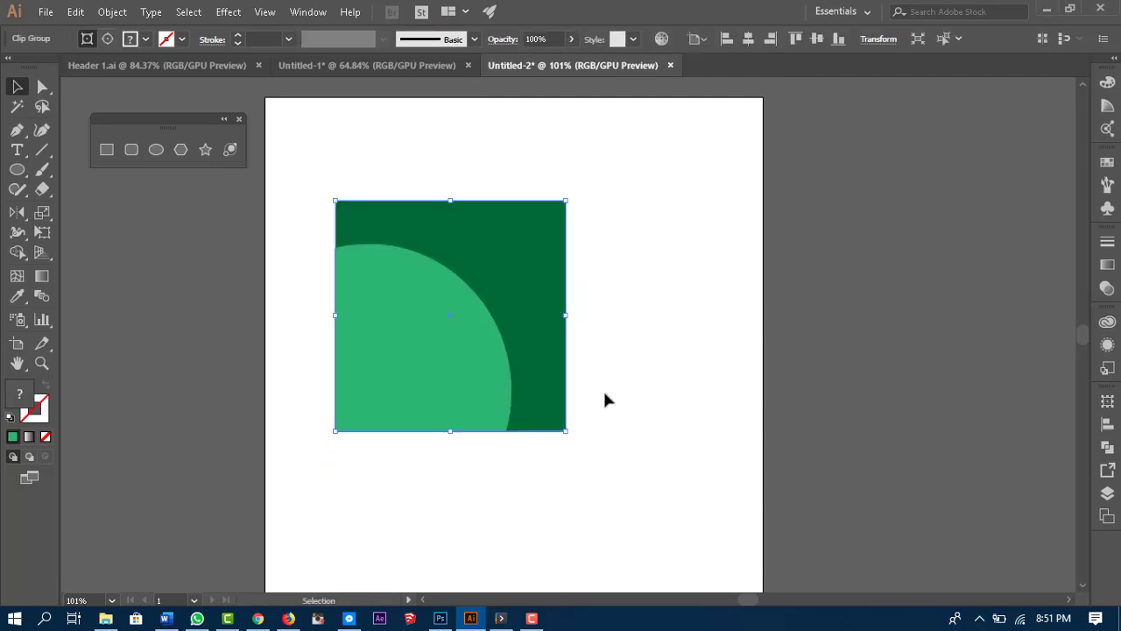
click(658, 363)
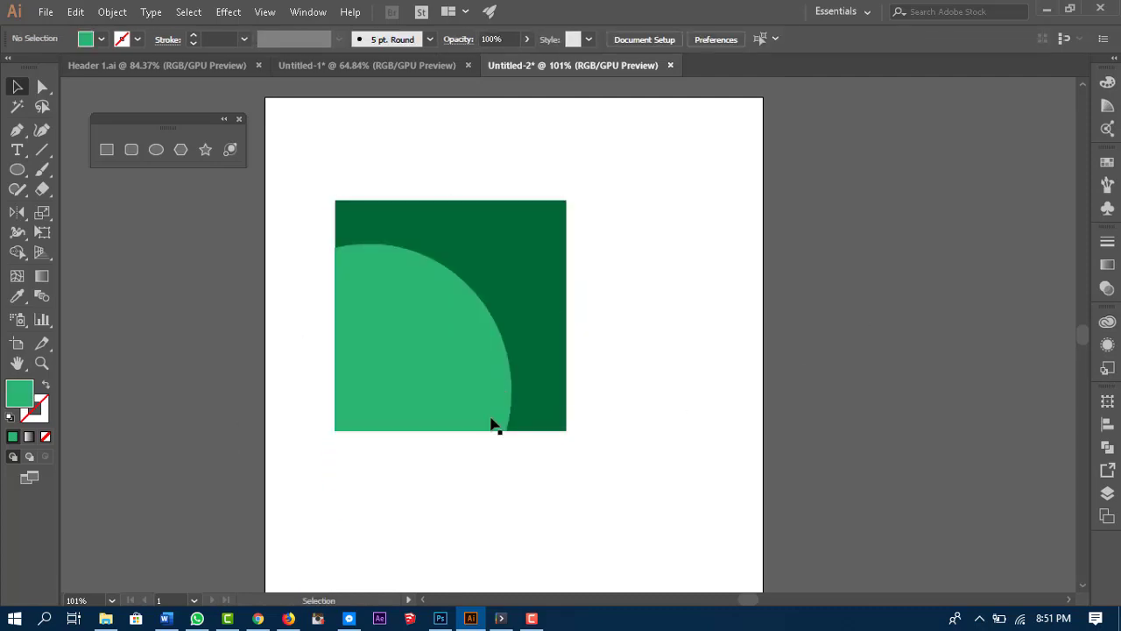
Step: Isolate the clip group, move the light green circle slightly left and up, and exit isolation
double_click(417, 343)
mouse_move(445, 383)
mouse_down()
mouse_move(428, 351)
mouse_move(442, 398)
mouse_up()
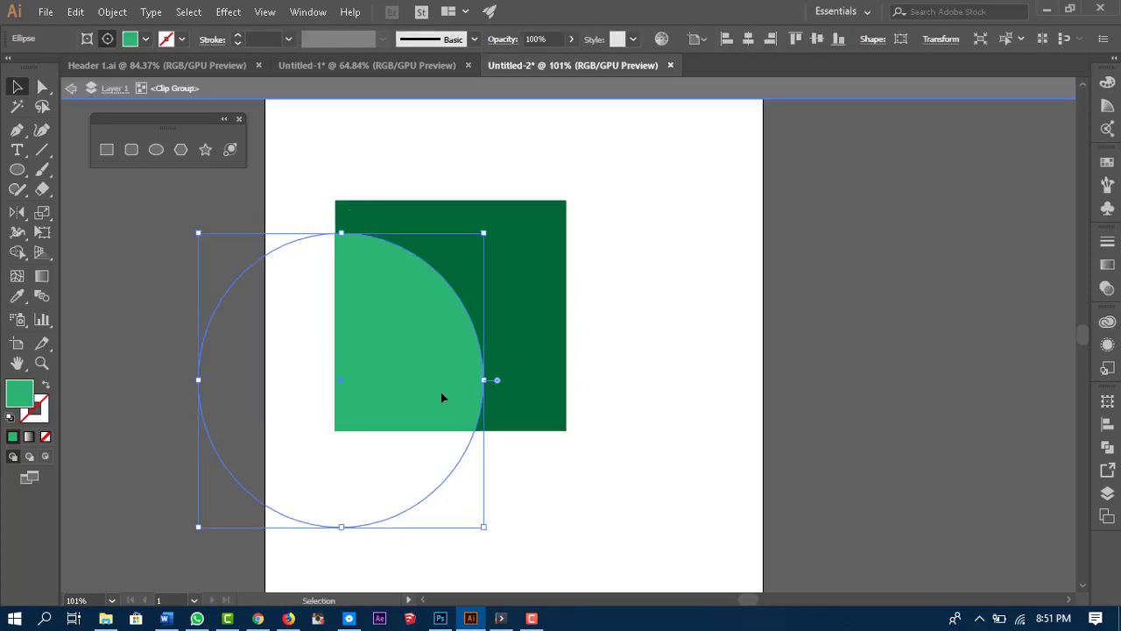
double_click(700, 306)
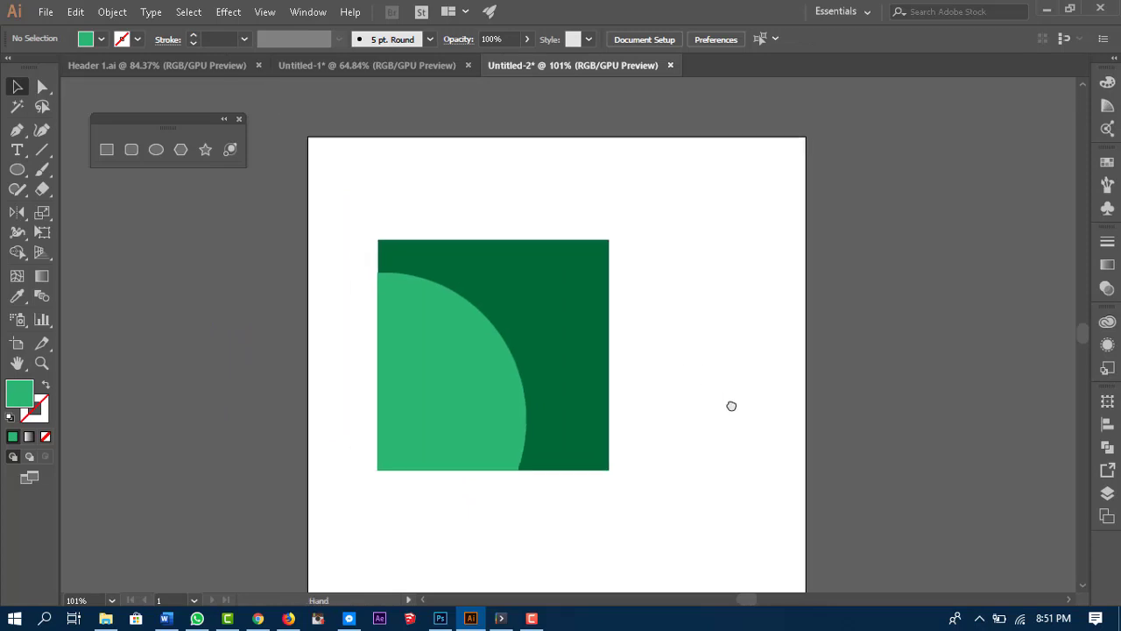
click(440, 377)
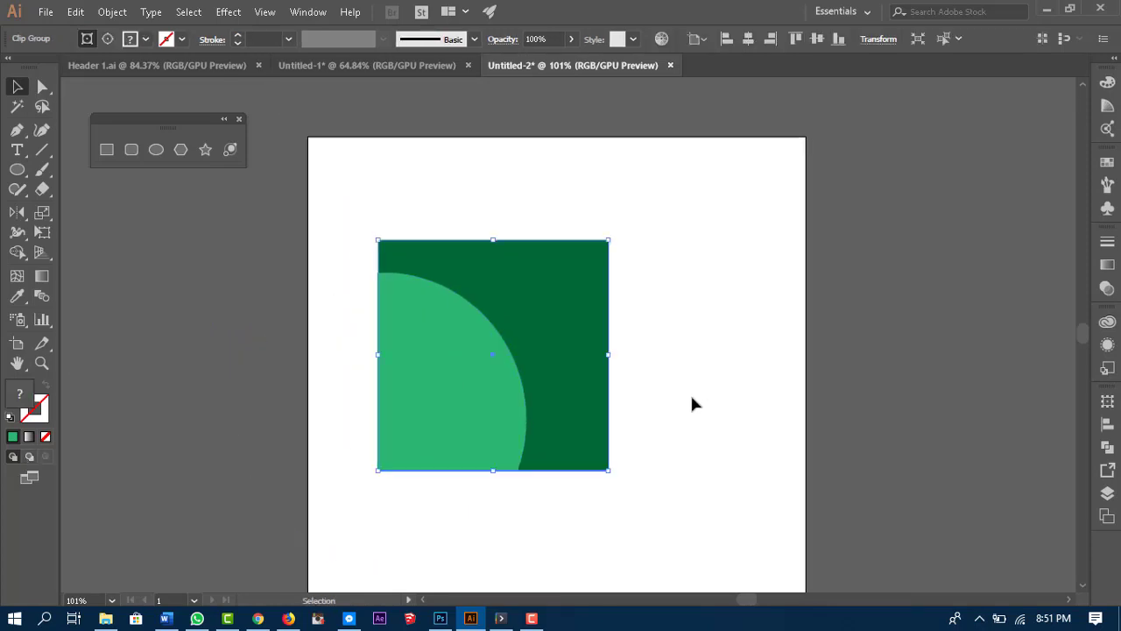
Step: Isolate the clip group, draw an ellipse over the square's upper-right corner, fill it with bright blue, and exit isolation
double_click(440, 315)
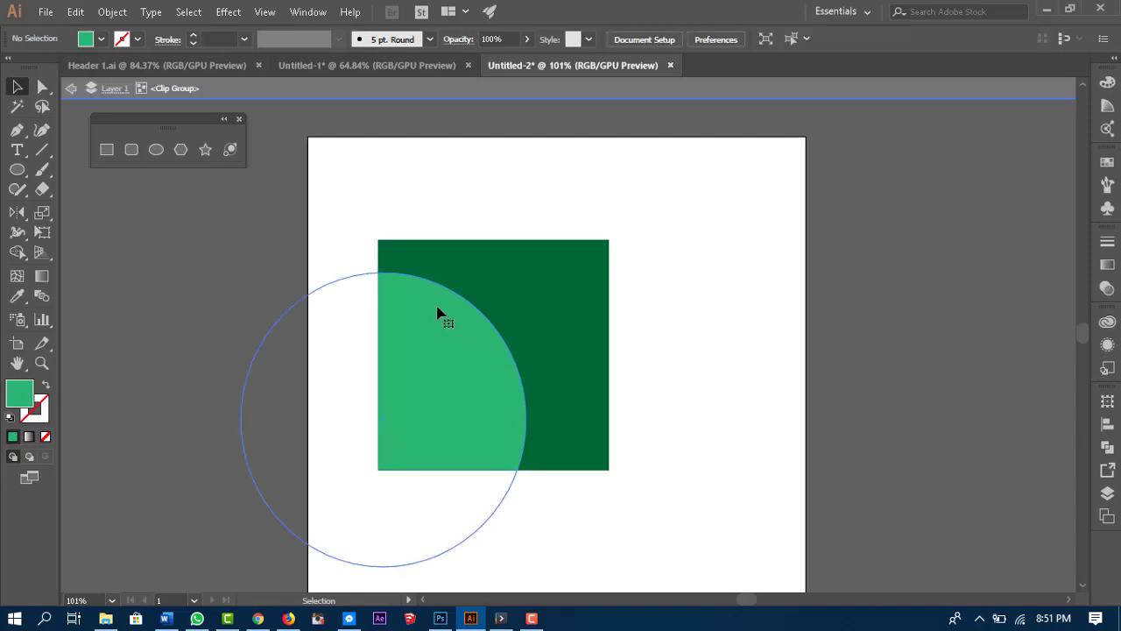
click(17, 169)
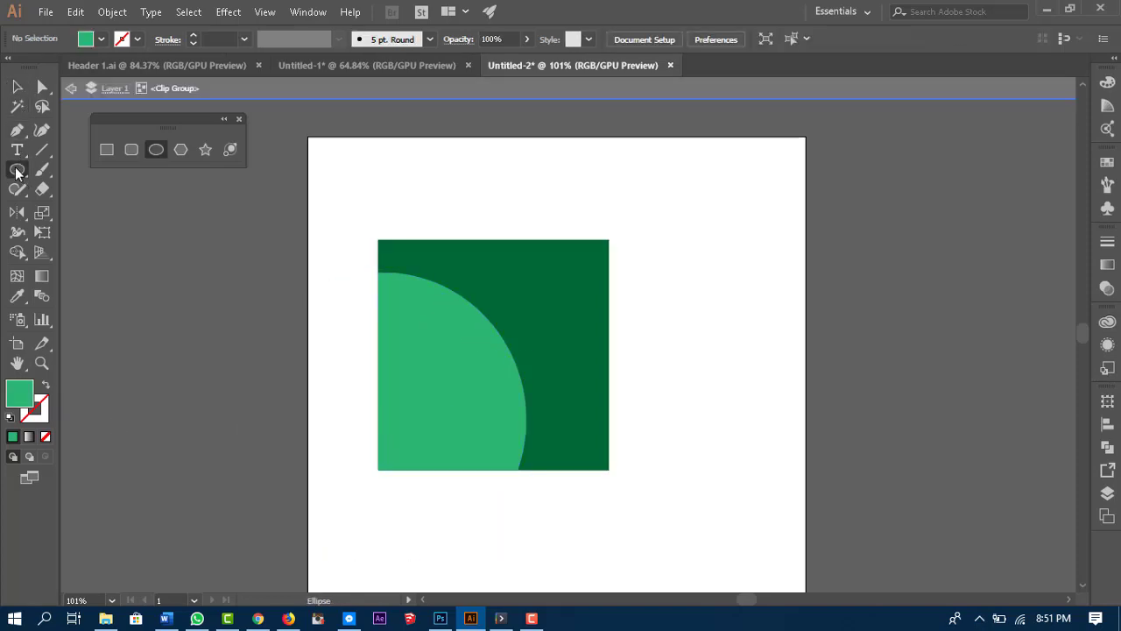
mouse_move(664, 219)
mouse_down()
mouse_move(613, 321)
mouse_move(526, 349)
mouse_up()
click(145, 39)
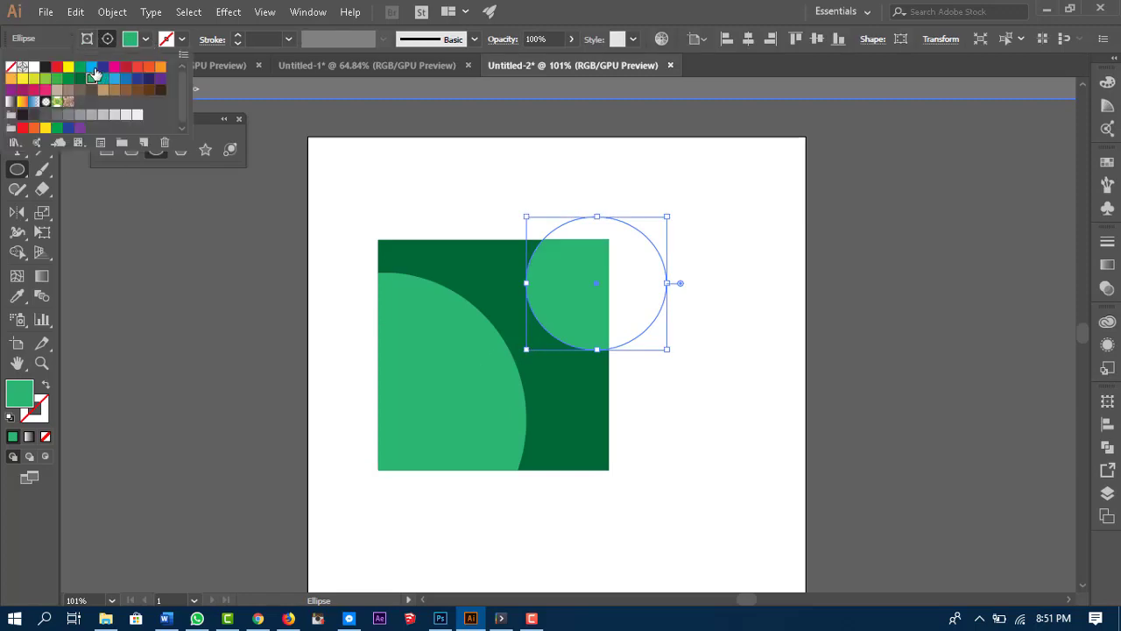
click(91, 67)
key(Escape)
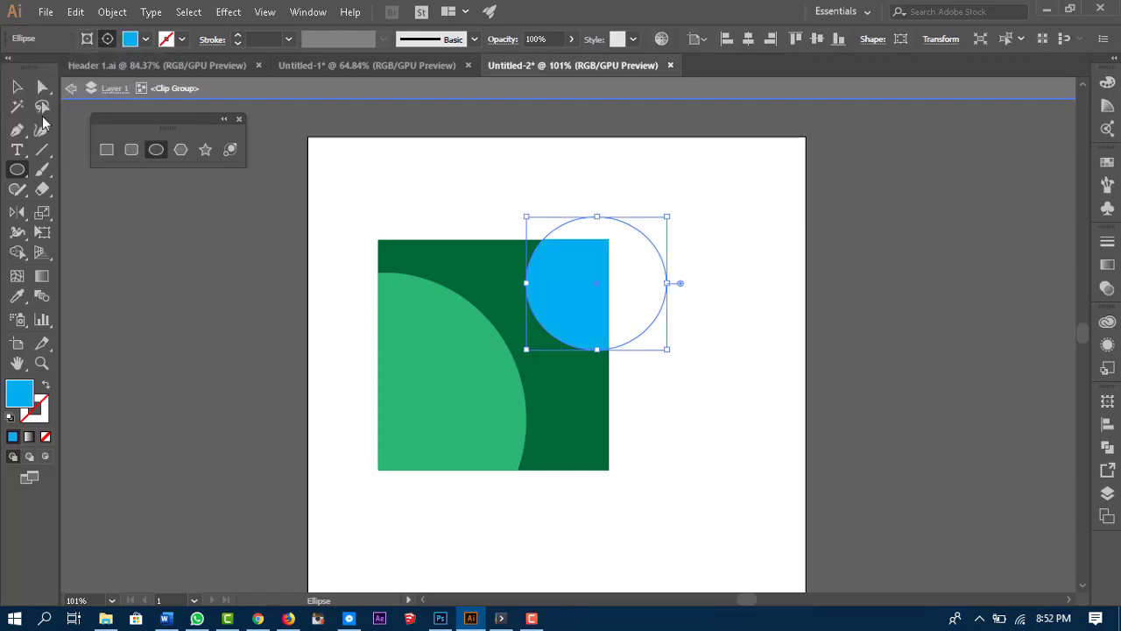
click(17, 87)
double_click(735, 233)
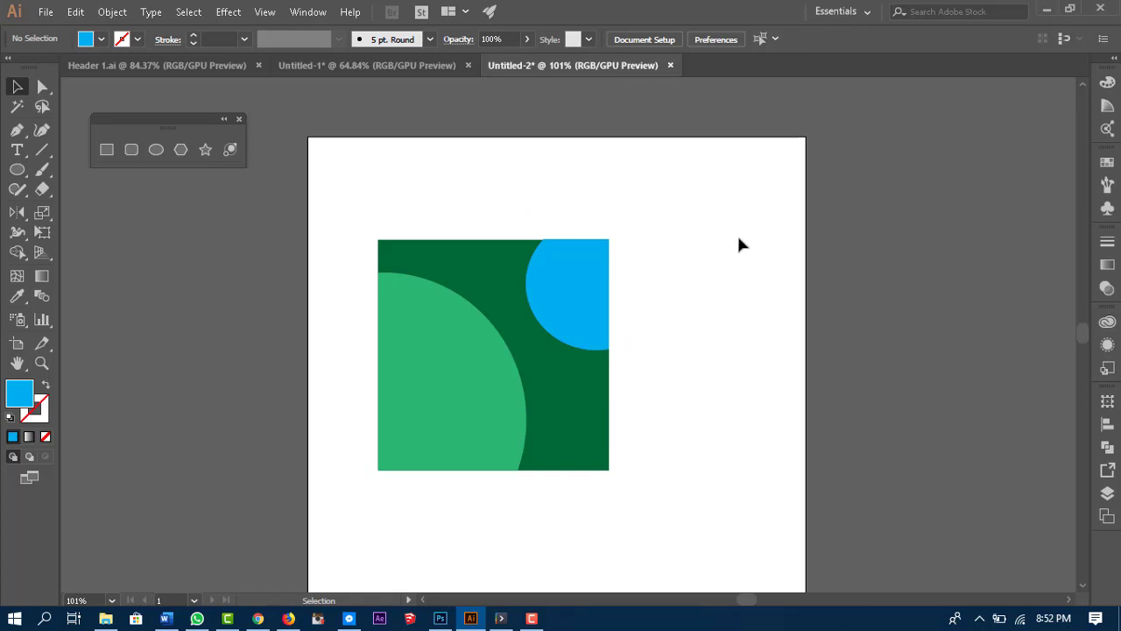
Step: Try drawing a large blue ellipse over the clip group outside isolation mode, move it downward, and delete it
click(581, 285)
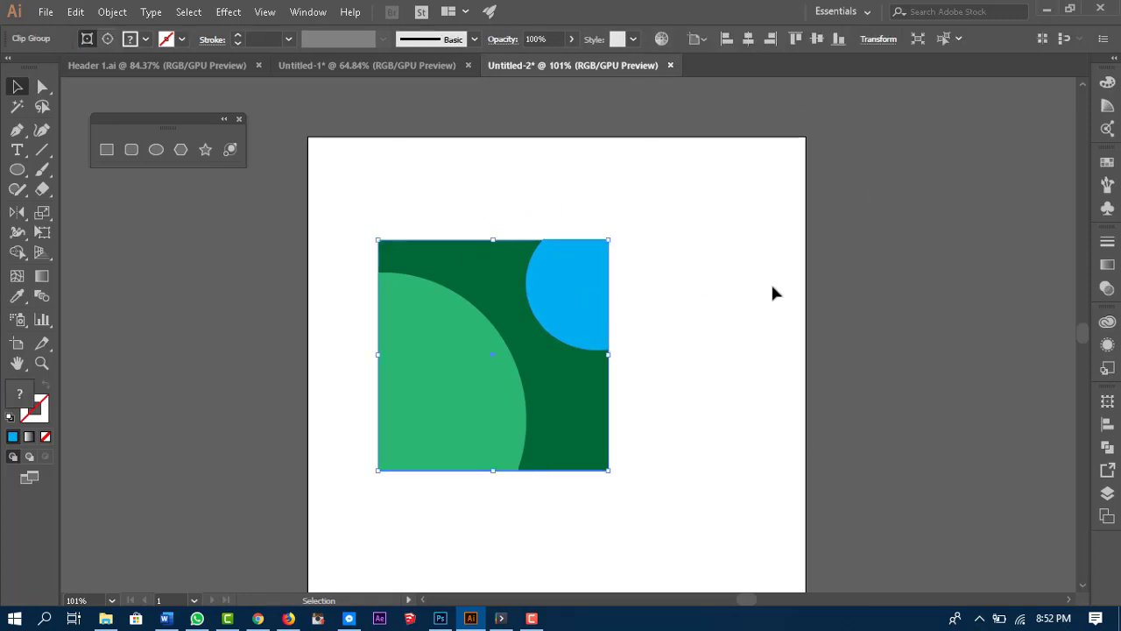
click(17, 169)
drag(520, 170, 757, 380)
key(v)
drag(666, 303, 673, 428)
key(Delete)
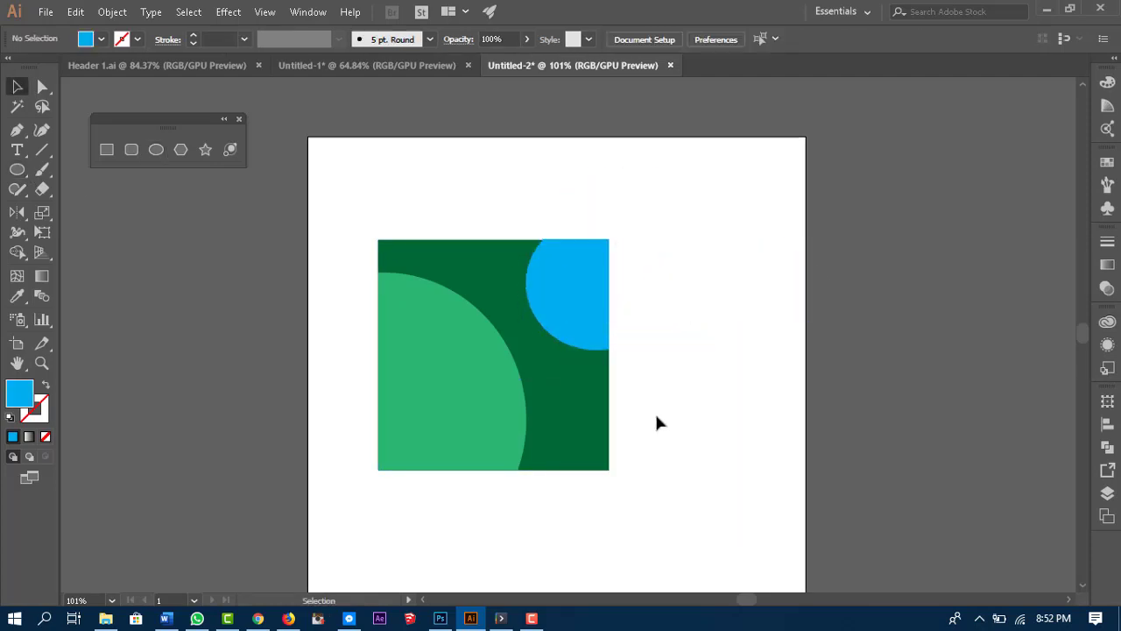
Step: Select and deselect the clip group from its square and circle to check that they act as one object
click(576, 399)
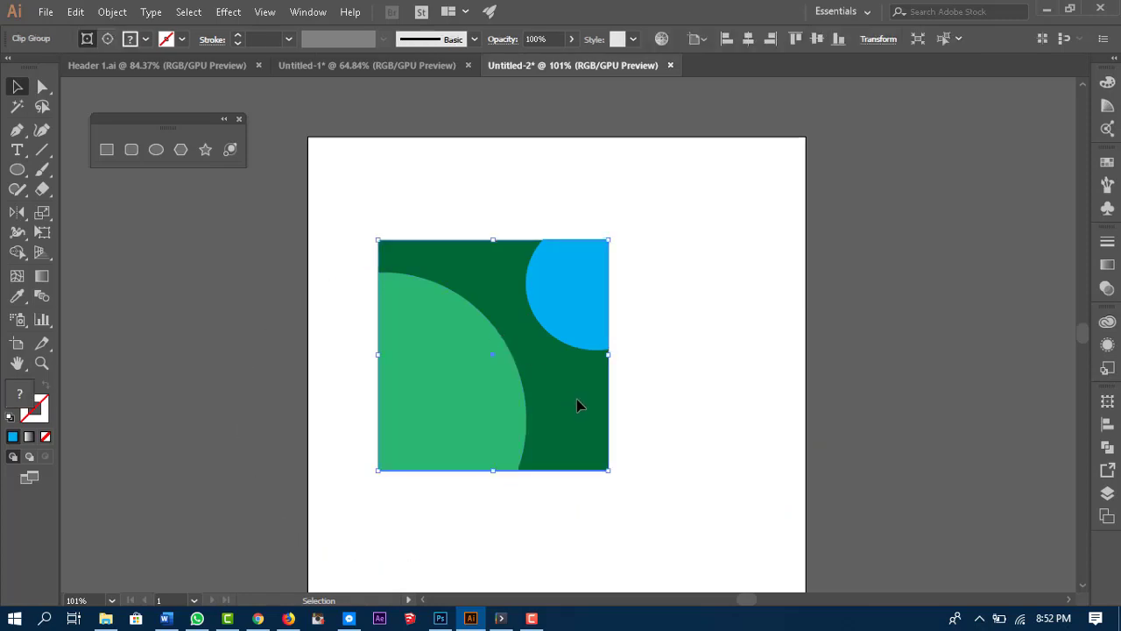
shift+click(567, 365)
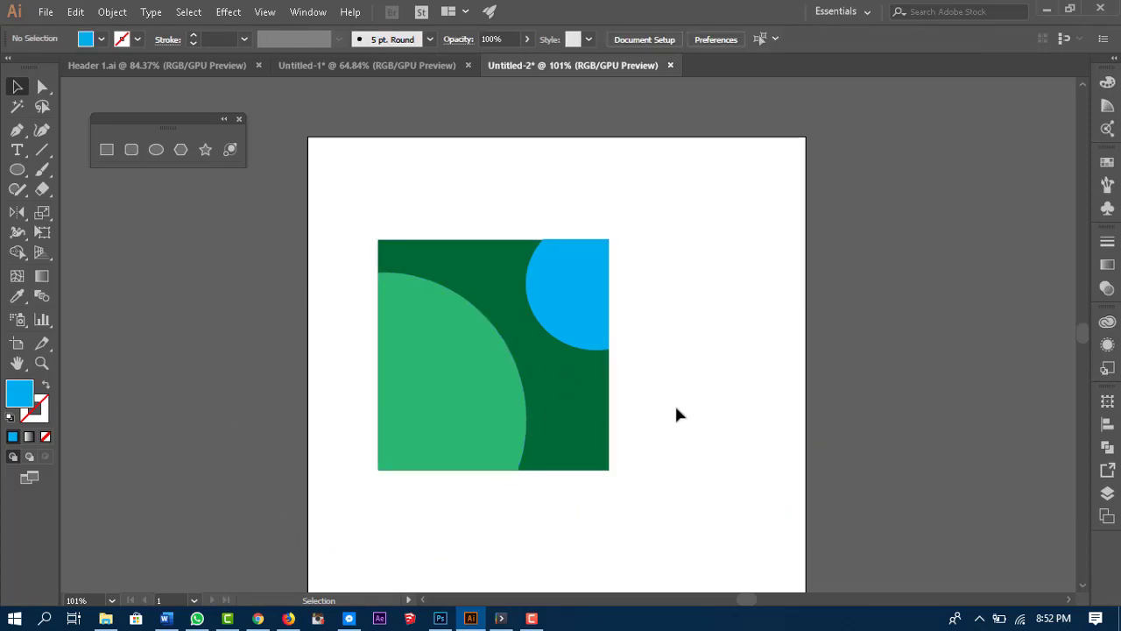
click(499, 415)
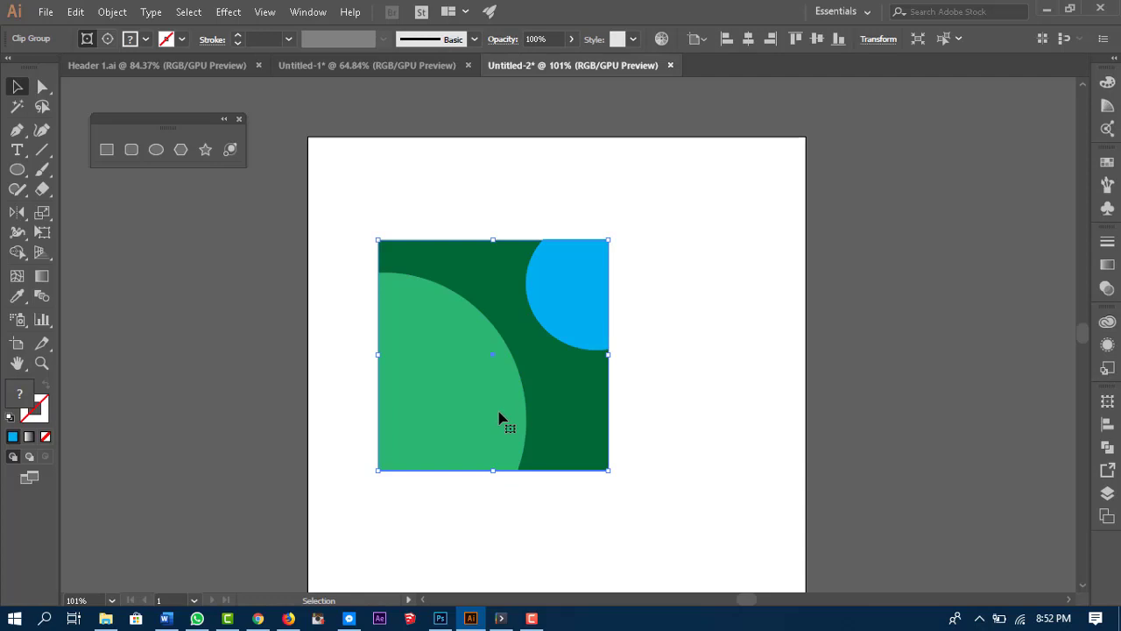
shift+click(576, 393)
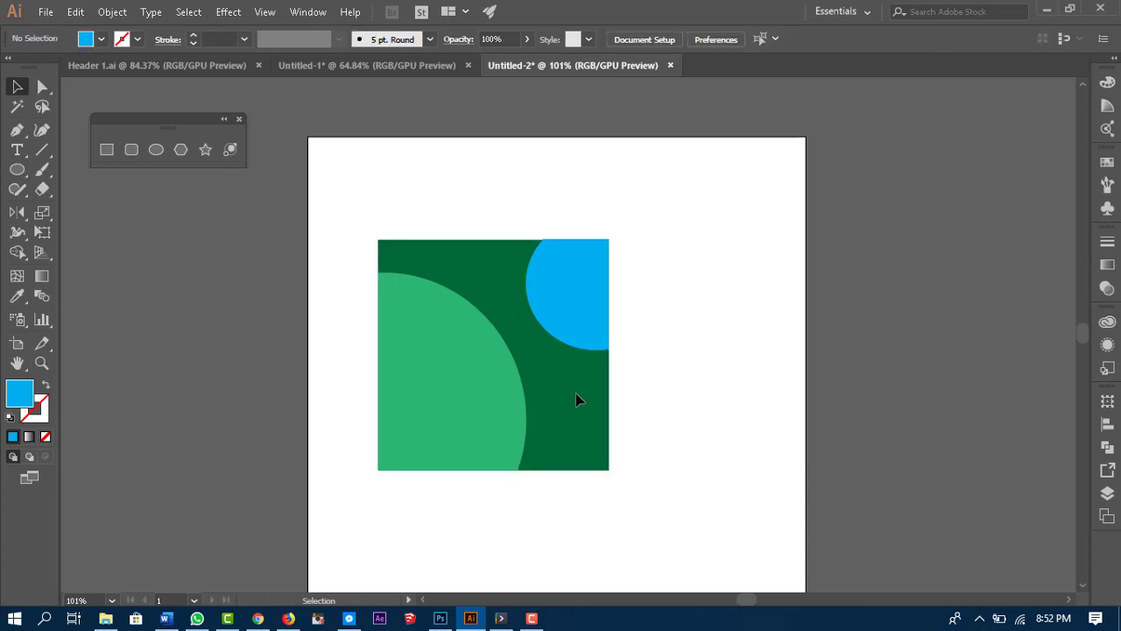
Step: Isolate the clip group, draw small blue ellipses over the square's lower-right and upper-left corners, and exit isolation
double_click(473, 343)
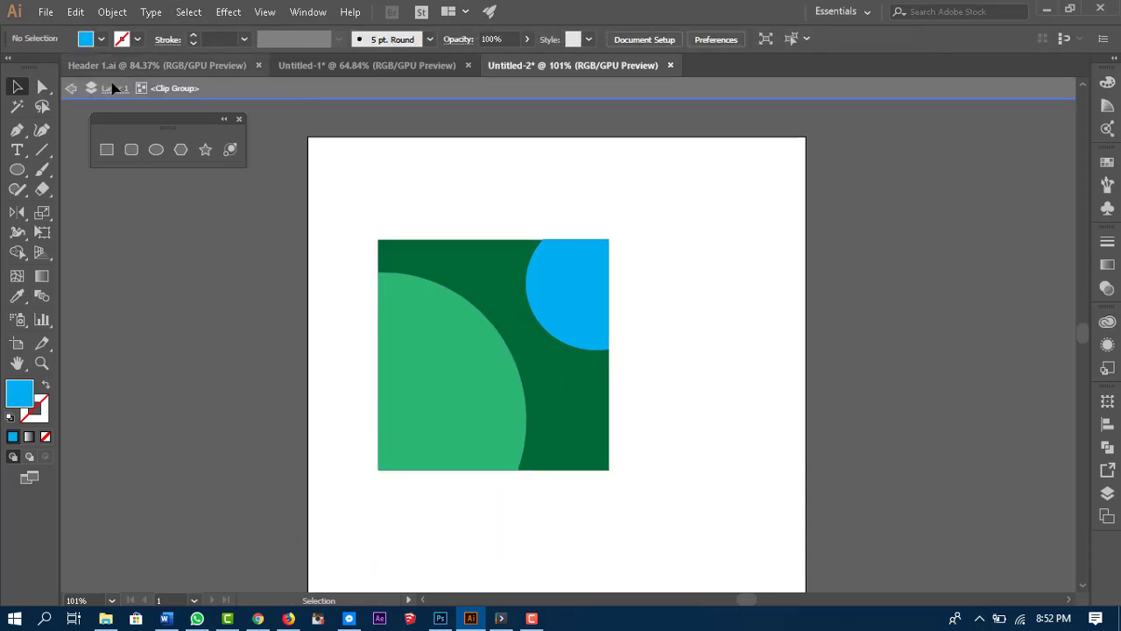
click(17, 170)
drag(664, 408, 566, 487)
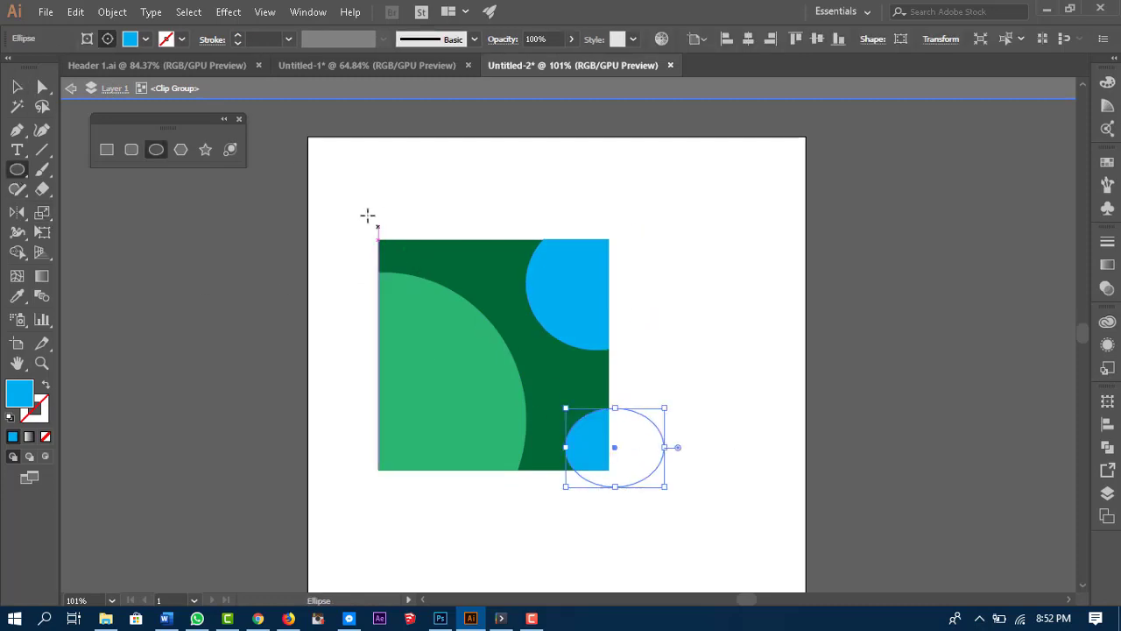
drag(365, 205, 460, 301)
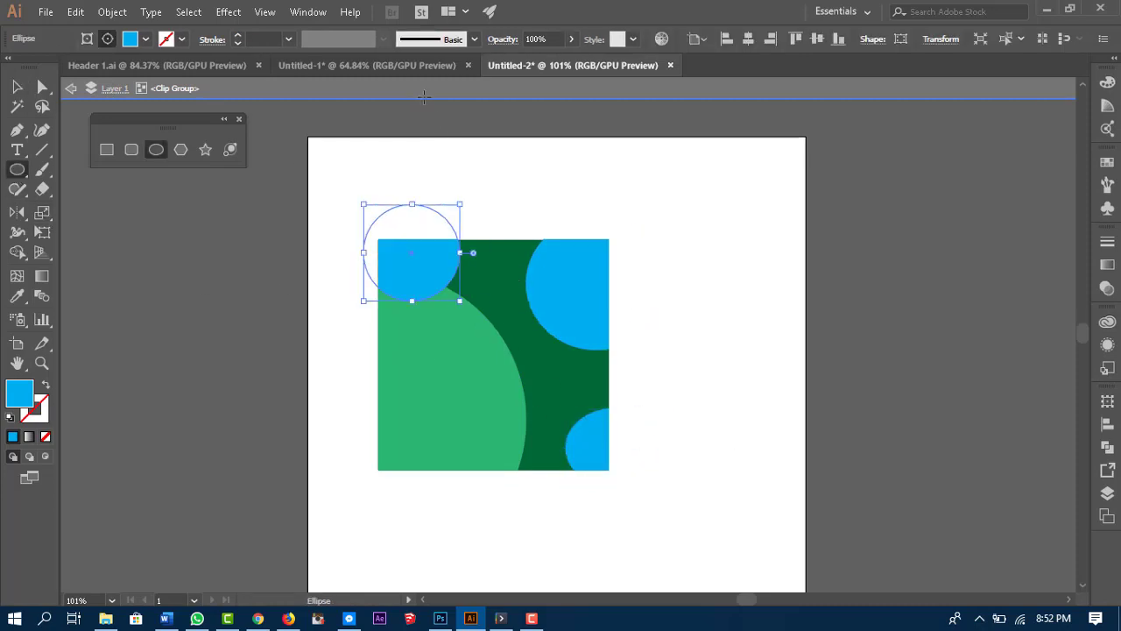
click(16, 86)
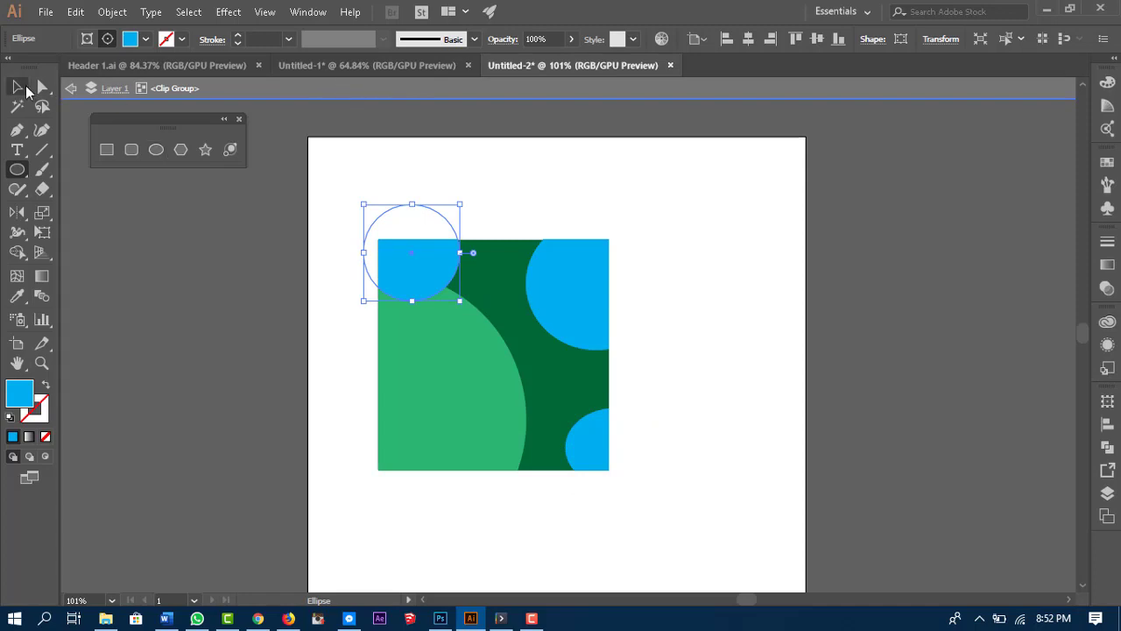
click(257, 92)
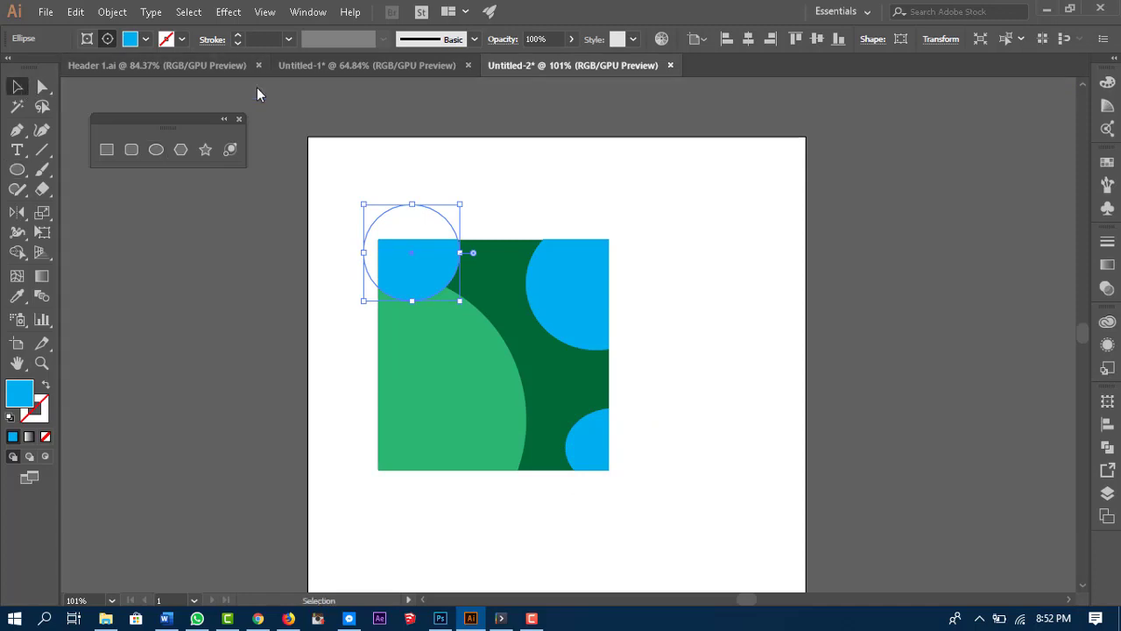
click(640, 210)
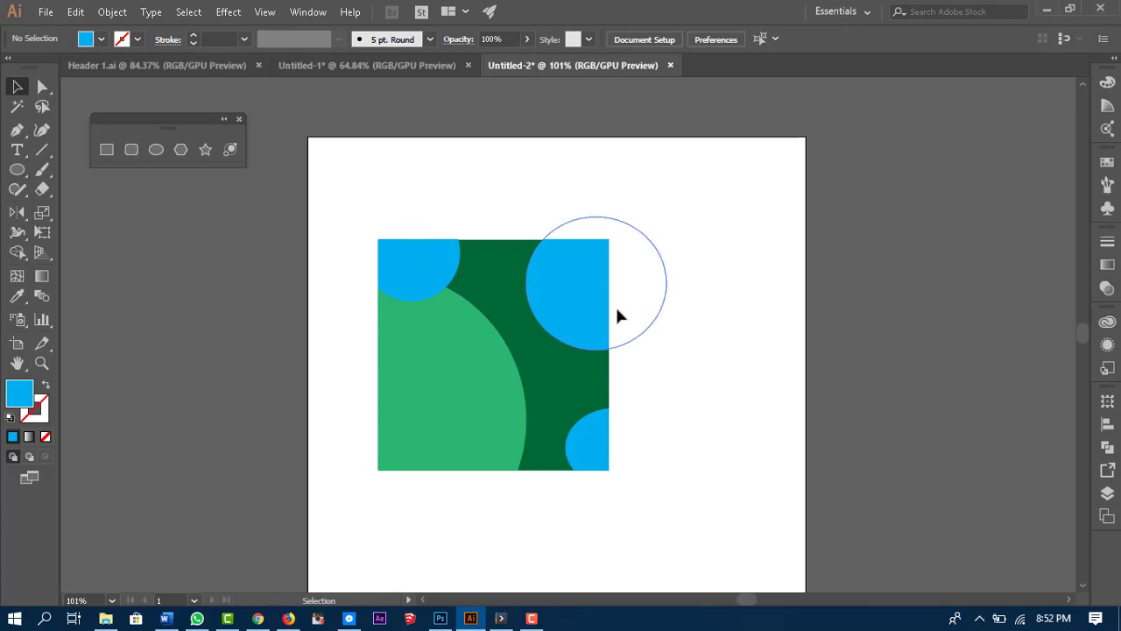
Step: Try drawing a tall blue ellipse over the square's upper-right corner outside isolation mode, move it aside, and delete it
click(16, 169)
drag(709, 162, 574, 353)
key(v)
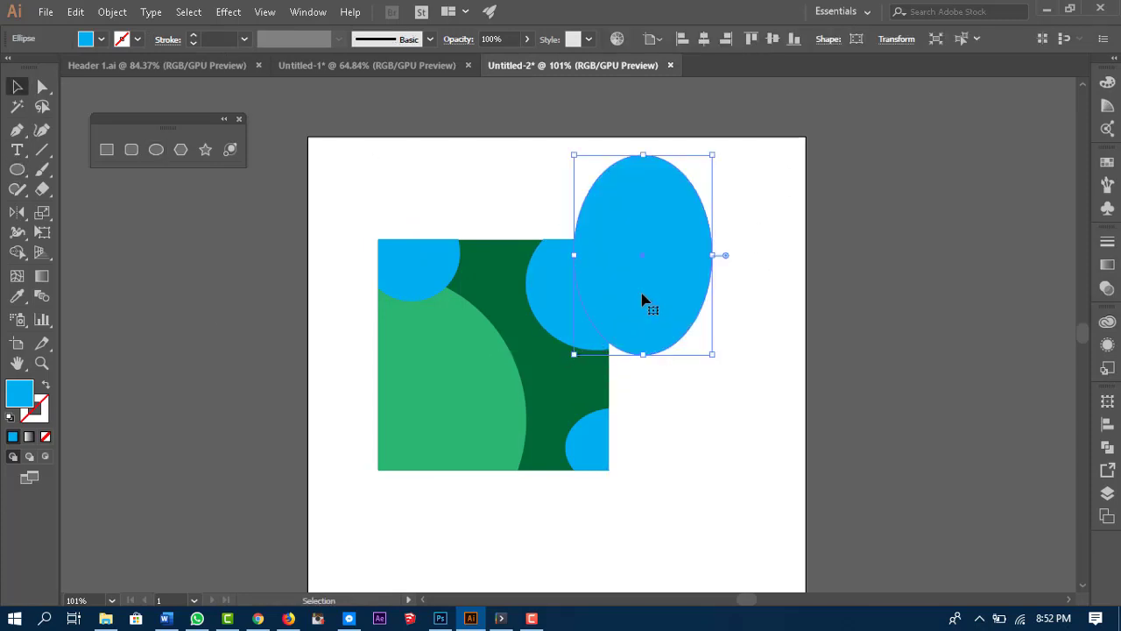
drag(644, 300, 700, 327)
key(Delete)
Step: Delete the entire clip group to clear the artboard
drag(353, 177, 667, 492)
key(Delete)
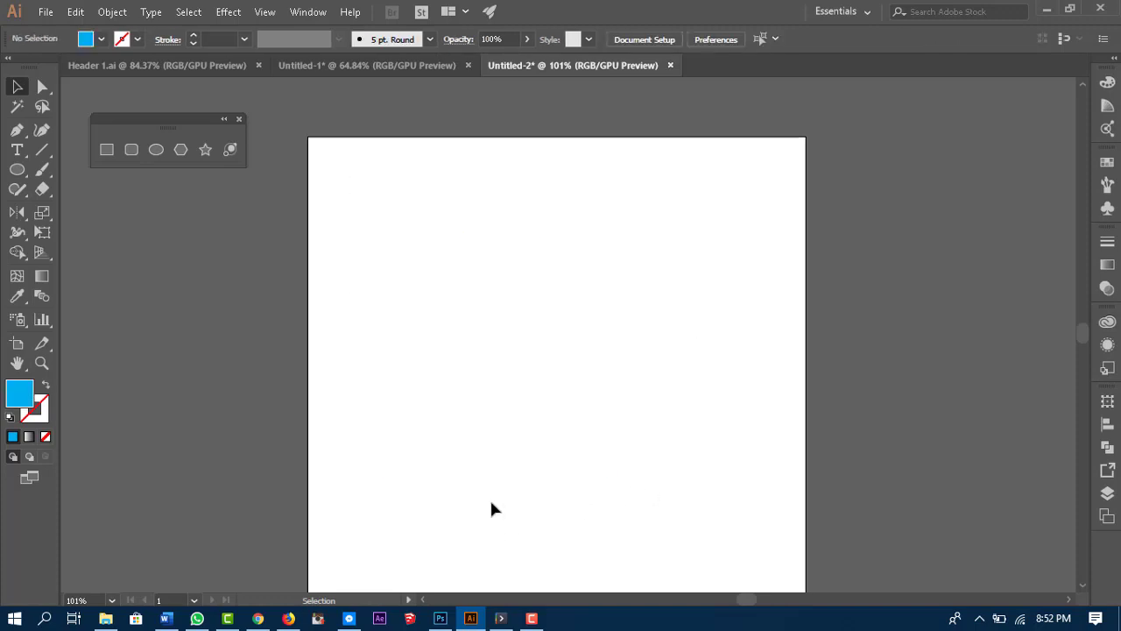
Step: Activate the Rectangle tool for drawing on the empty artboard
key(space)
drag(698, 390, 706, 351)
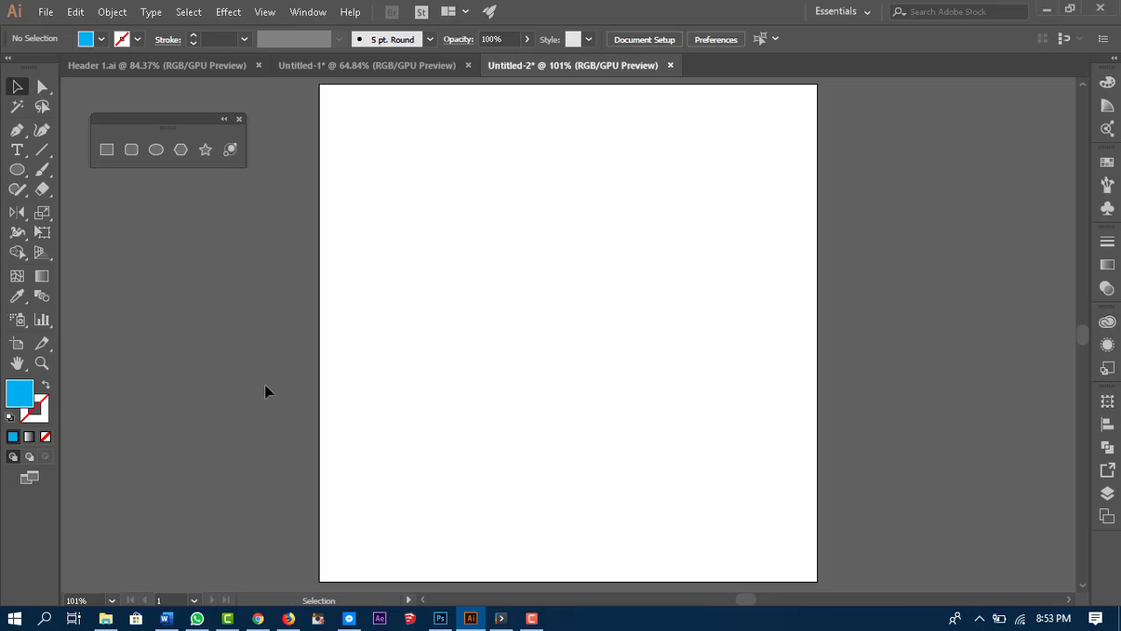
click(107, 150)
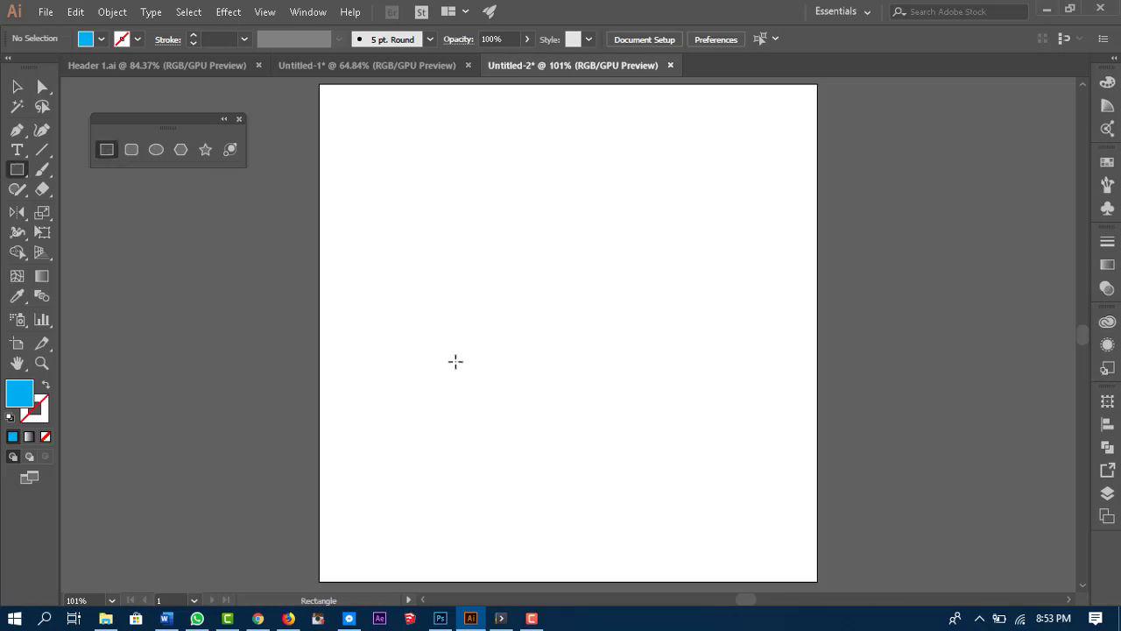
Step: Draw a slightly tall rectangle in the artboard's lower middle and fill it with the dark red swatch
drag(476, 309, 620, 468)
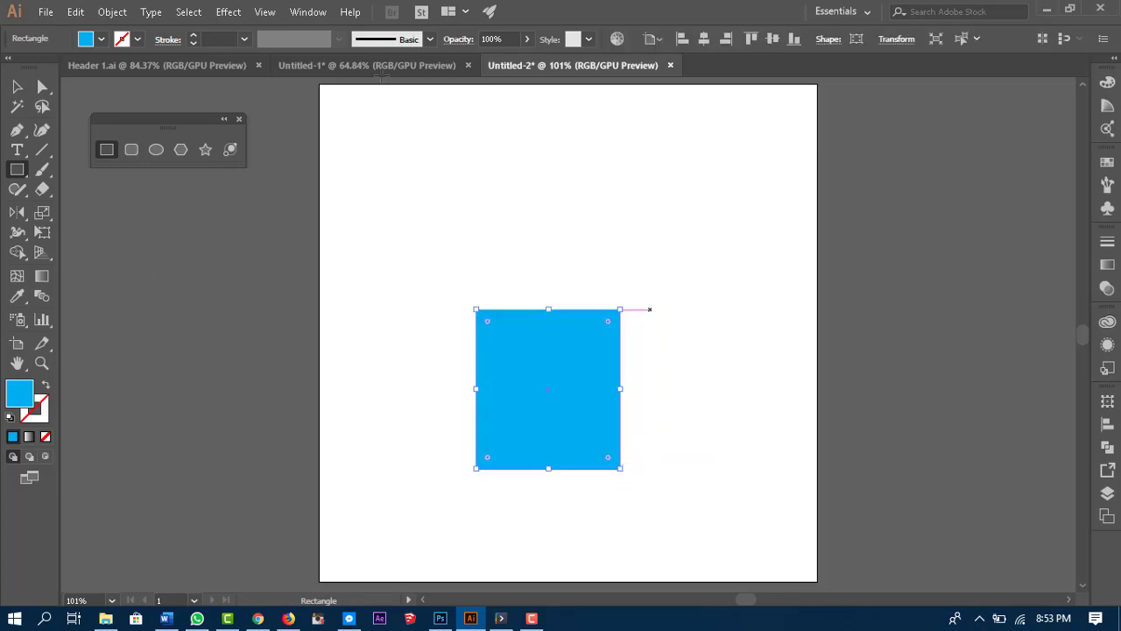
click(101, 39)
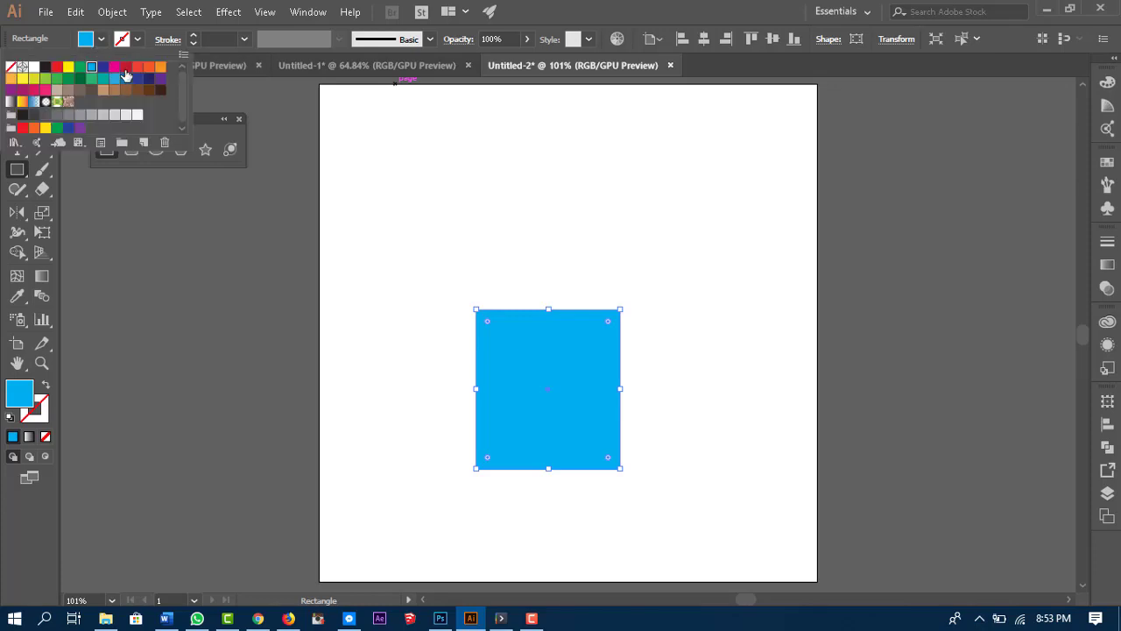
click(126, 70)
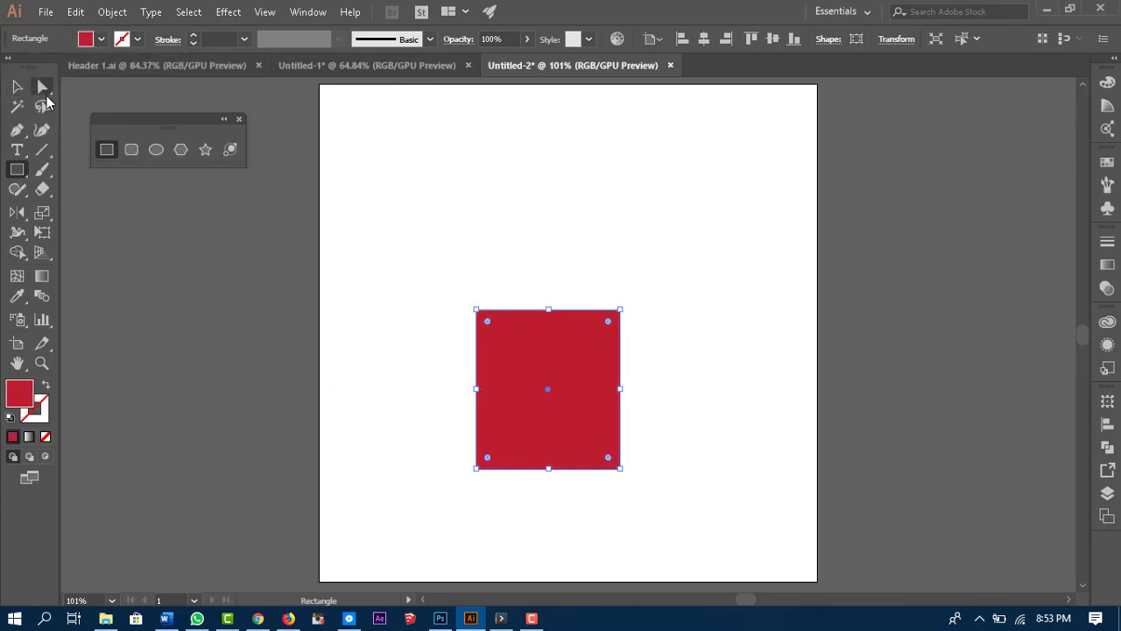
Step: Taper the red rectangle into a pot shape by nudging its top-right corner outward and its top-left corner outward equally
click(42, 87)
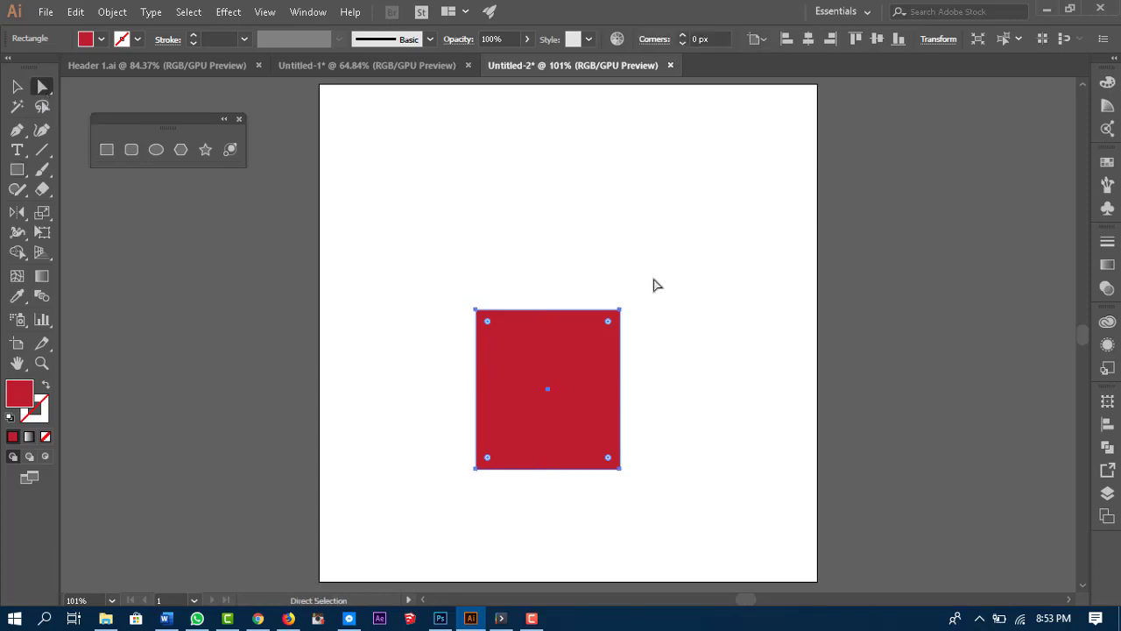
click(620, 310)
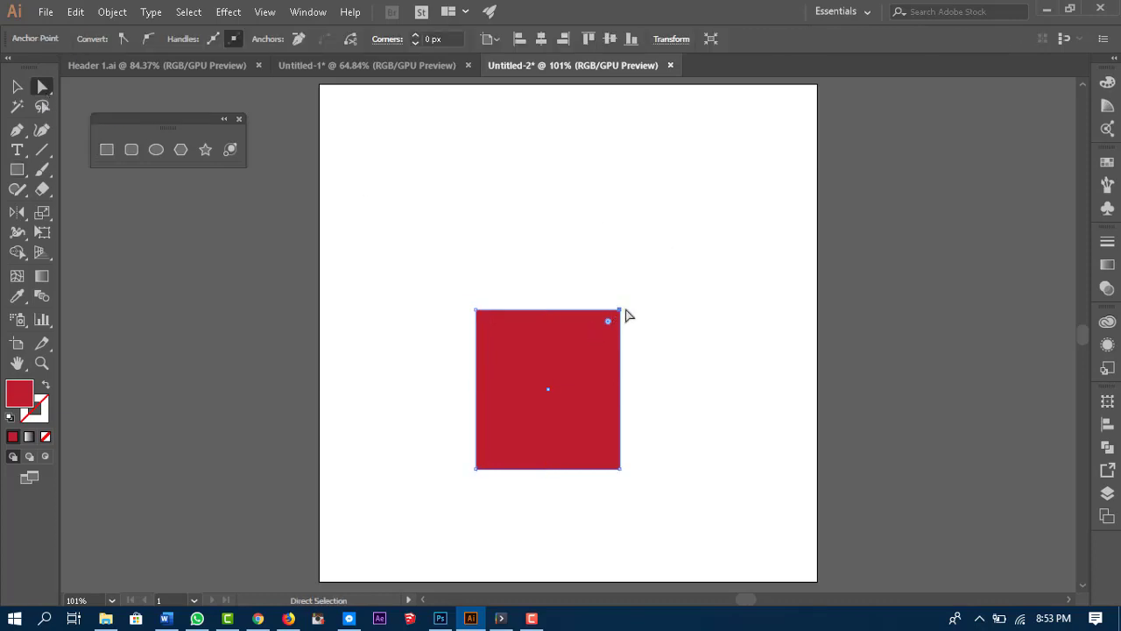
drag(621, 312, 622, 314)
key(ctrl)
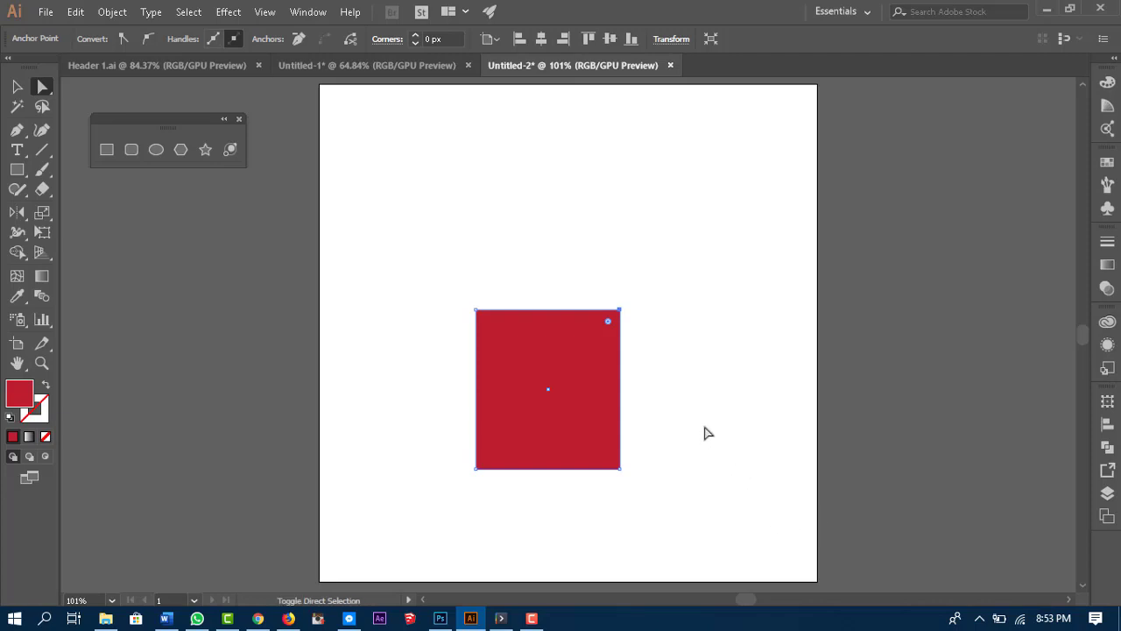
key(shift+Right)
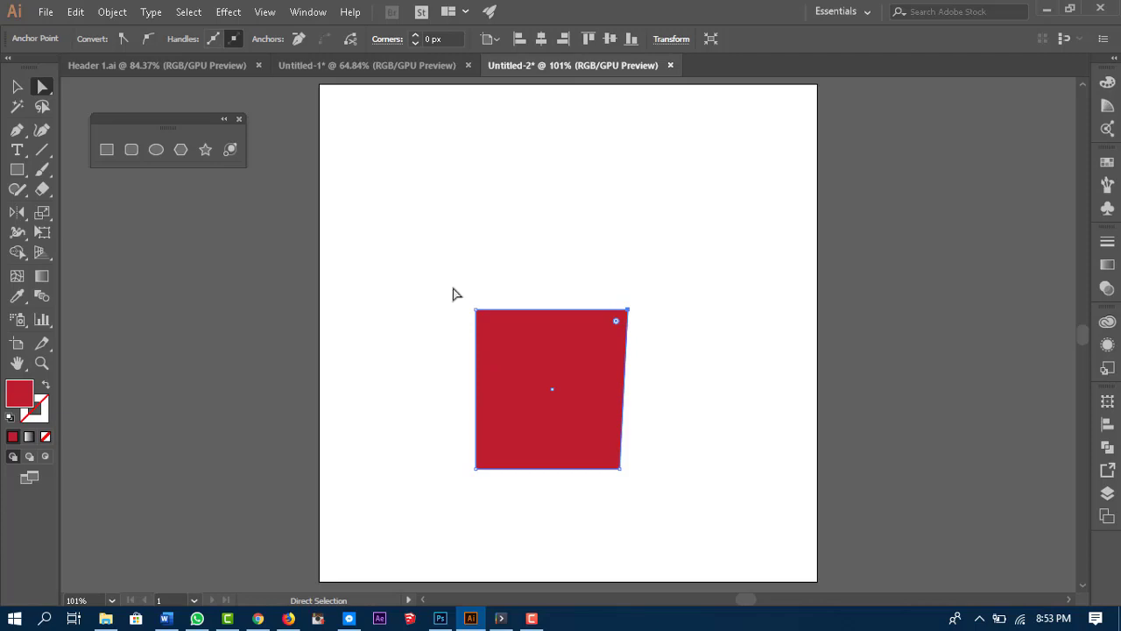
drag(453, 288, 487, 328)
key(ctrl)
key(shift+Left)
click(685, 290)
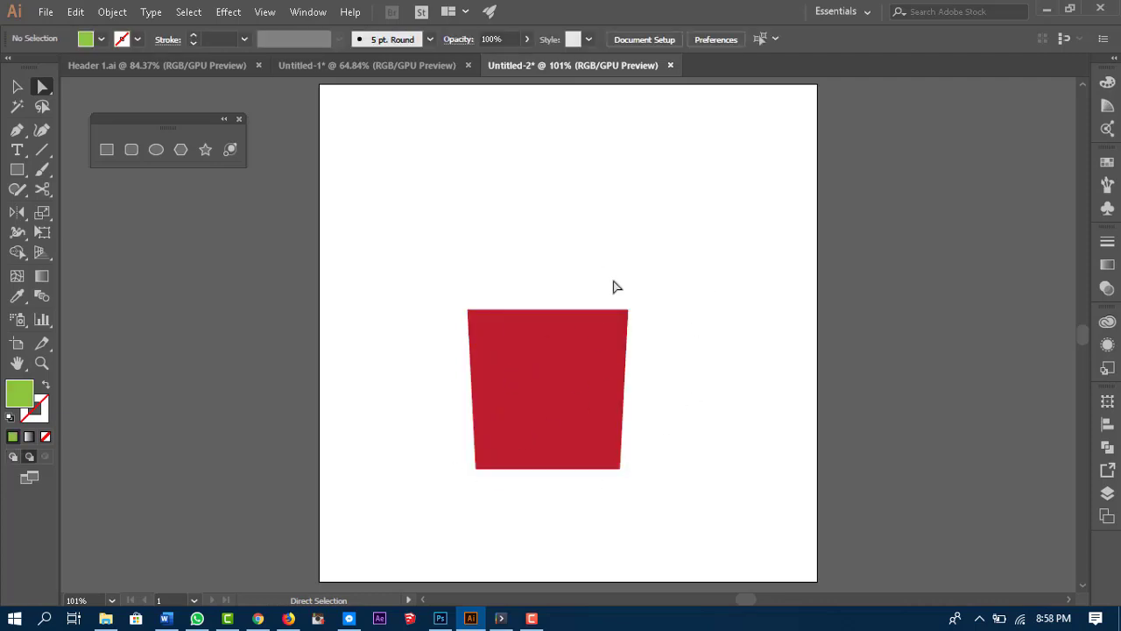
Step: Widen the pot's top edge further by nudging both top corners outward by the same amount again
drag(613, 287, 646, 324)
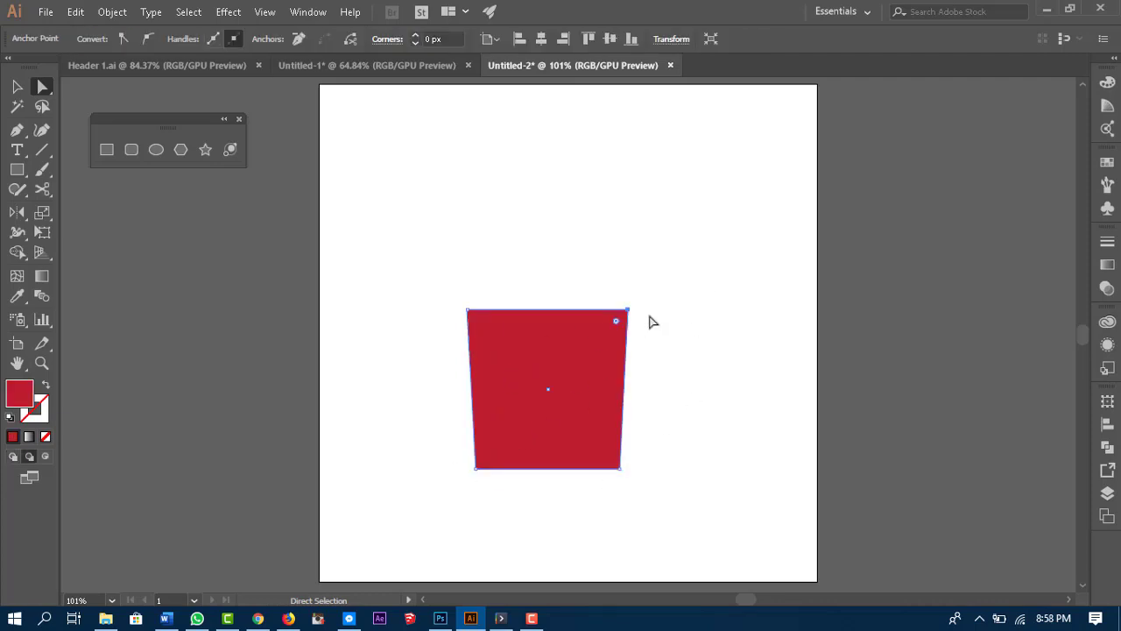
key(shift+Right)
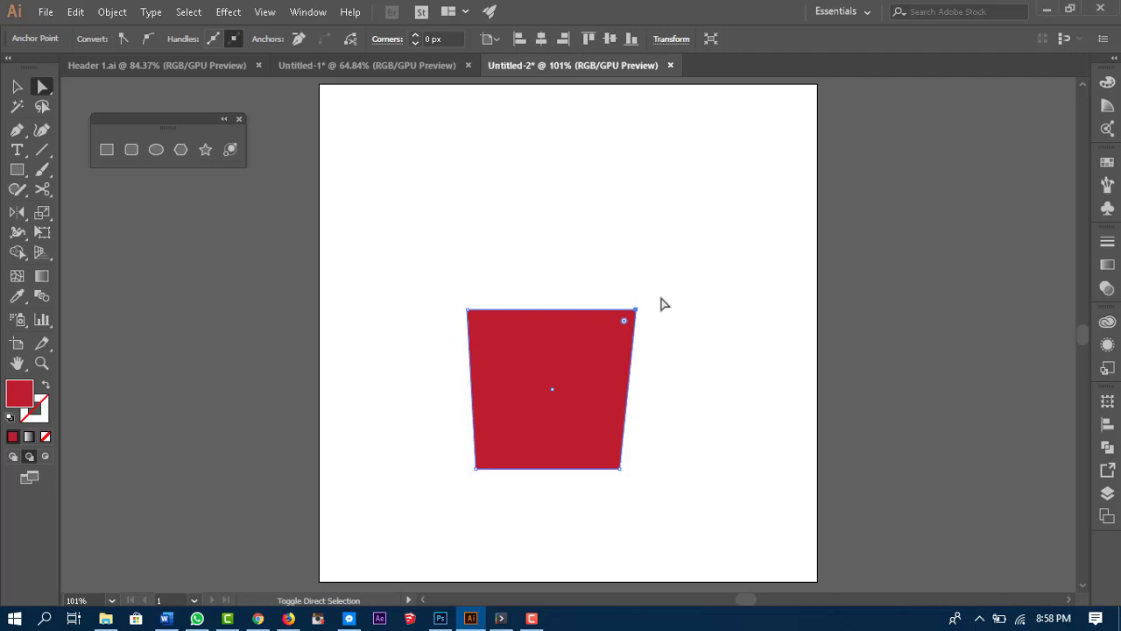
drag(442, 299, 484, 332)
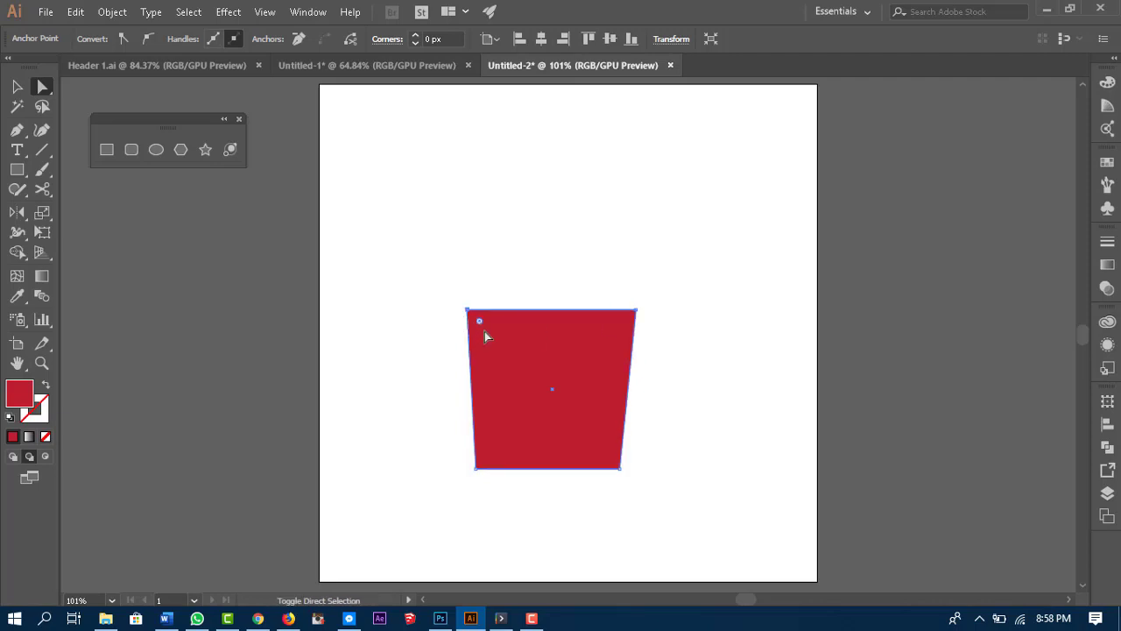
key(shift+Left)
click(688, 267)
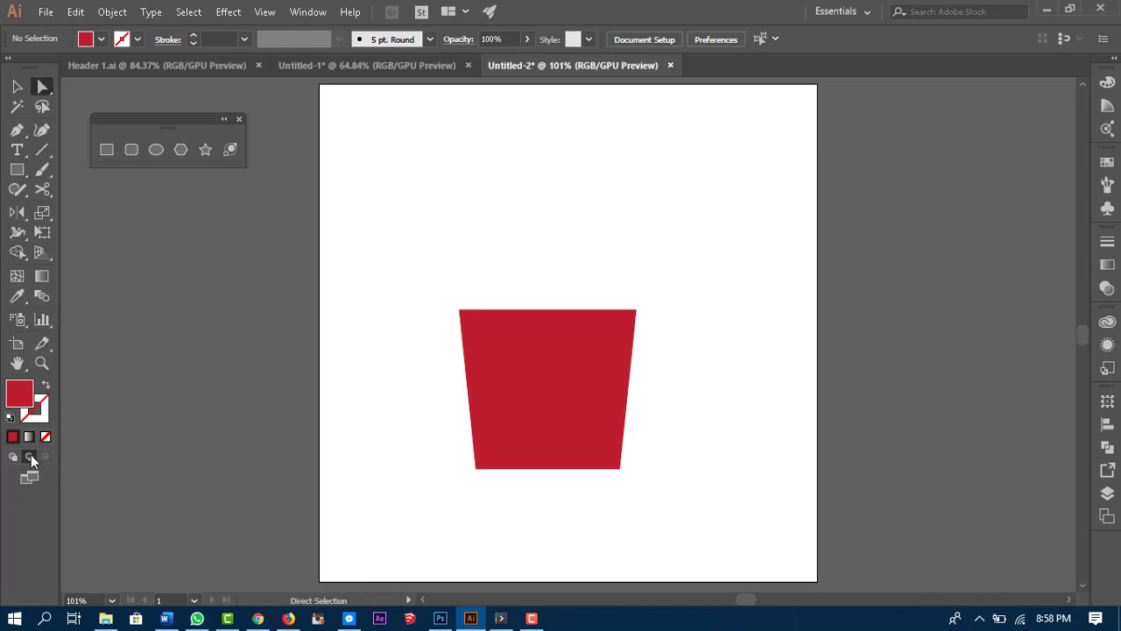
Step: Using Draw Inside mode on the pot, draw a rectangle from its vertical centre line covering its whole right half
click(17, 86)
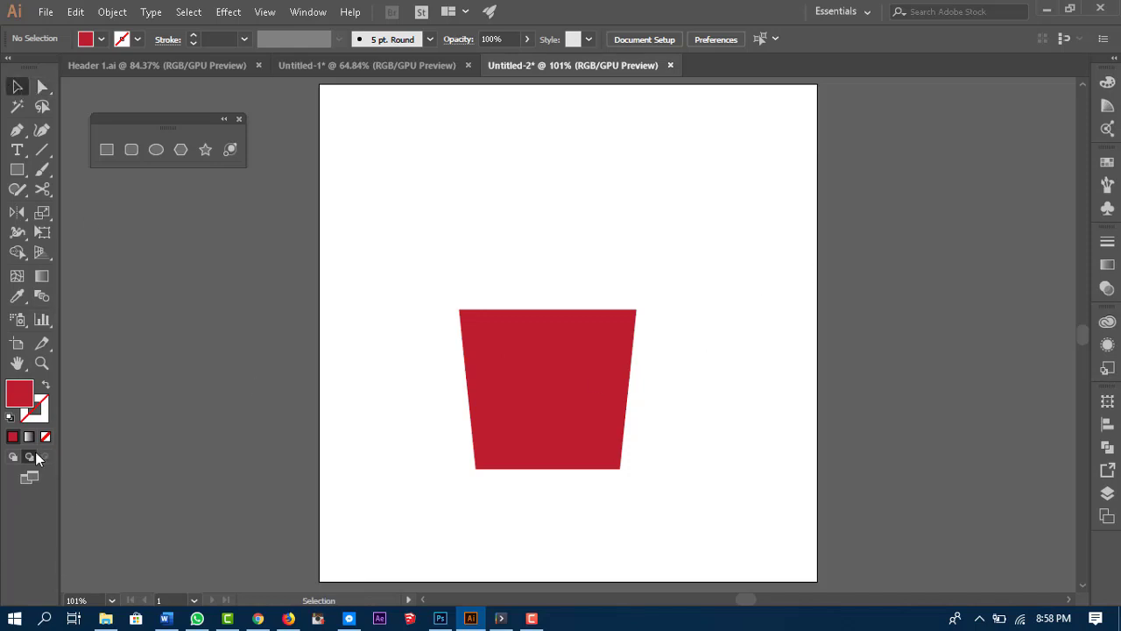
click(585, 383)
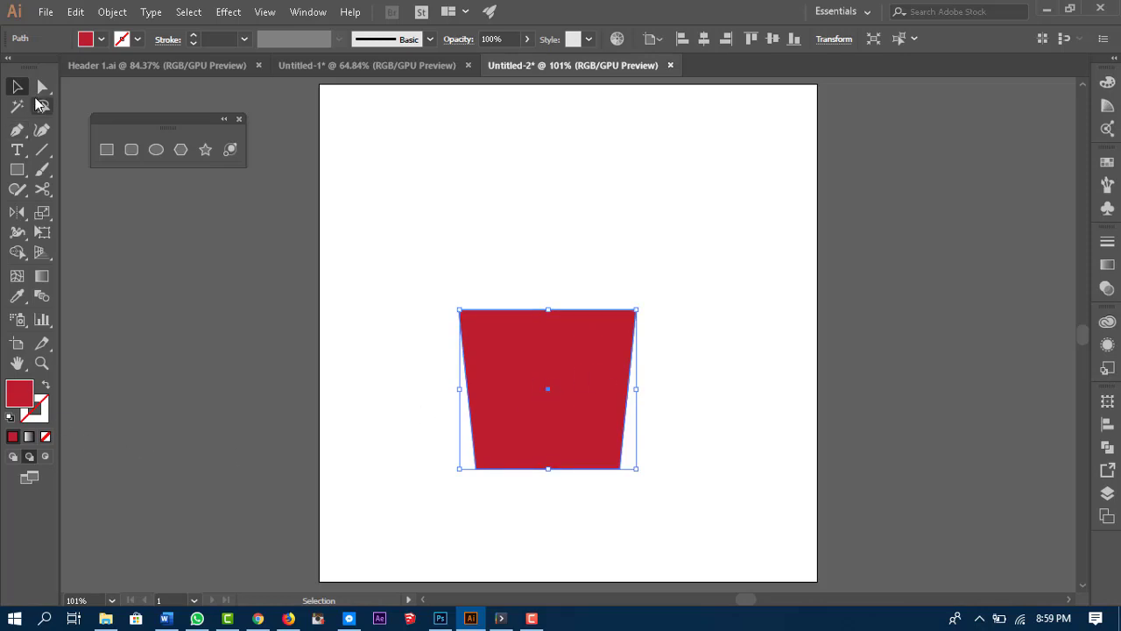
click(46, 456)
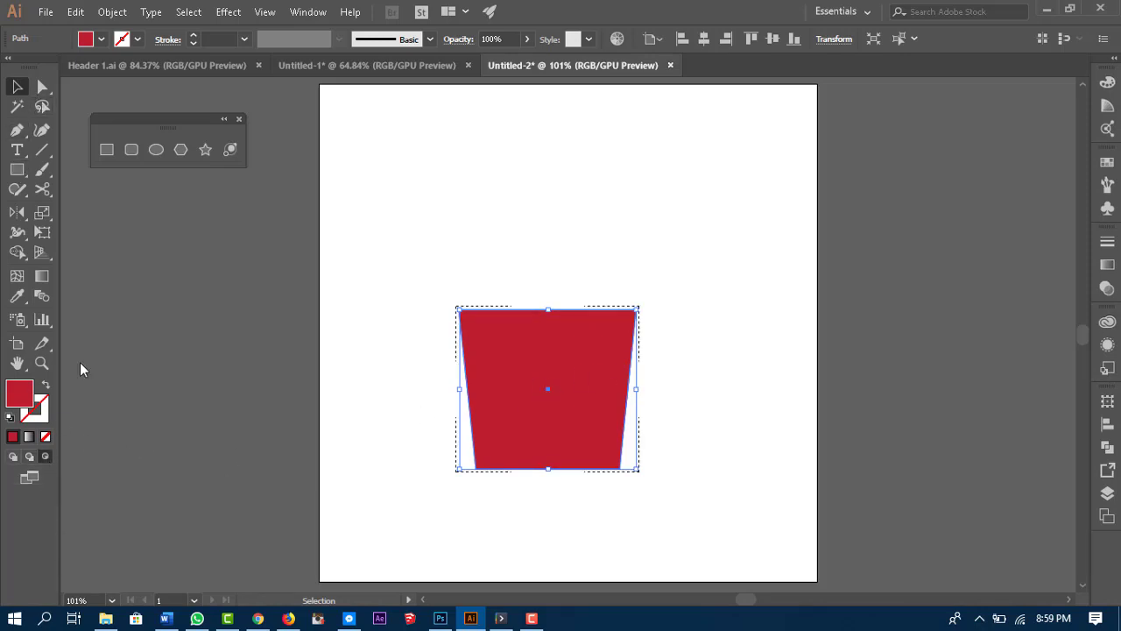
click(106, 150)
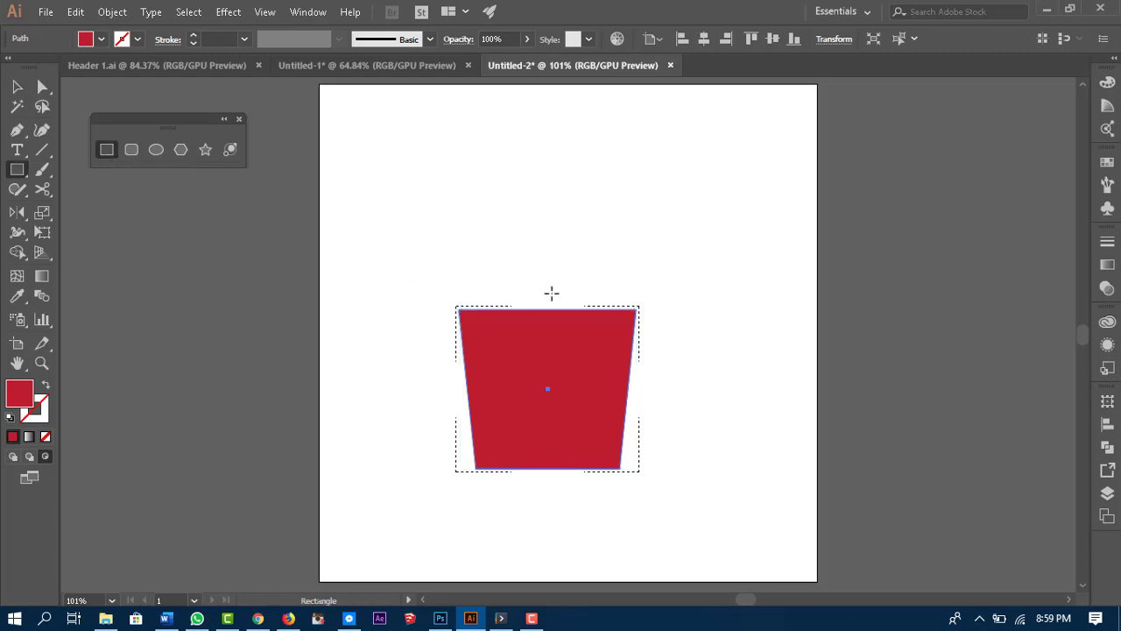
drag(547, 298, 649, 478)
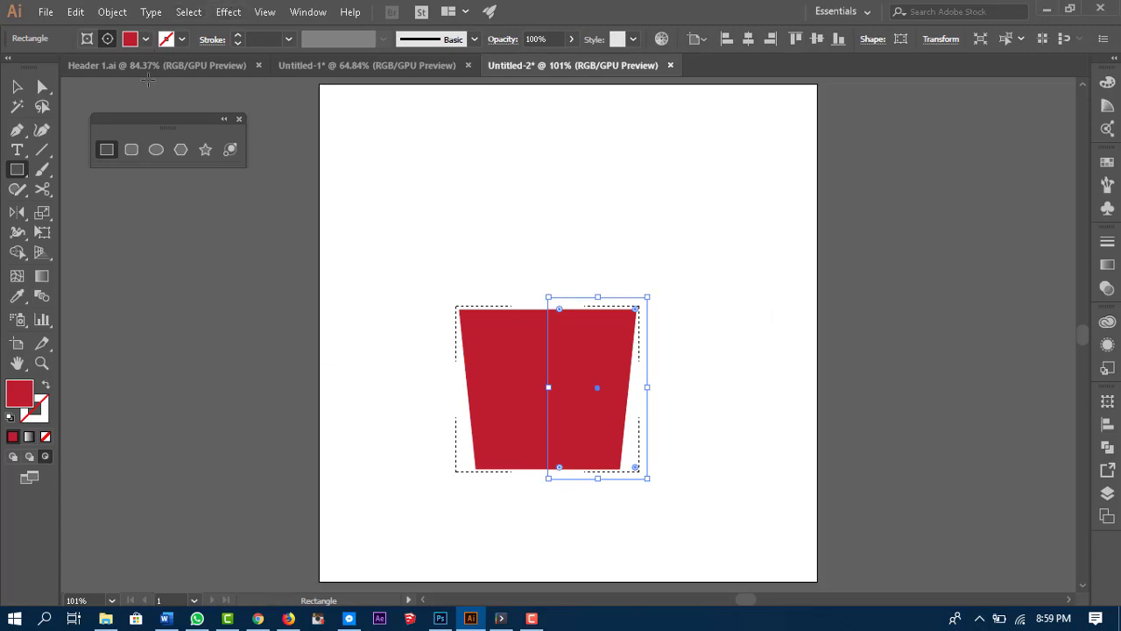
Step: Switch the inner rectangle's color sliders to CMYK and raise its black value slightly to shade the pot's right half
click(146, 39)
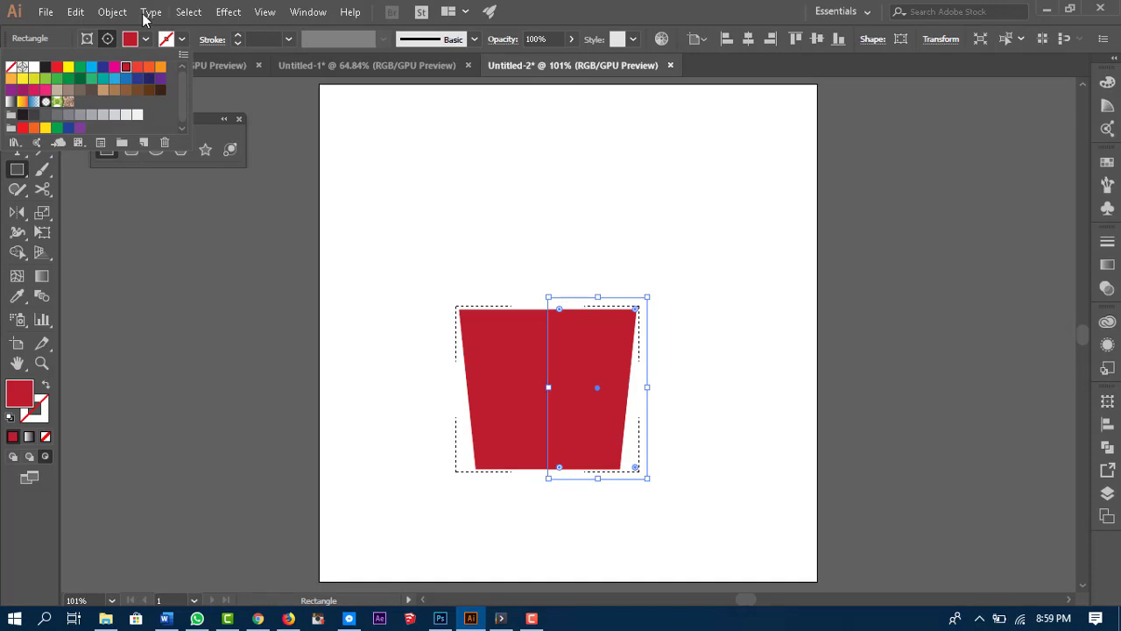
click(125, 68)
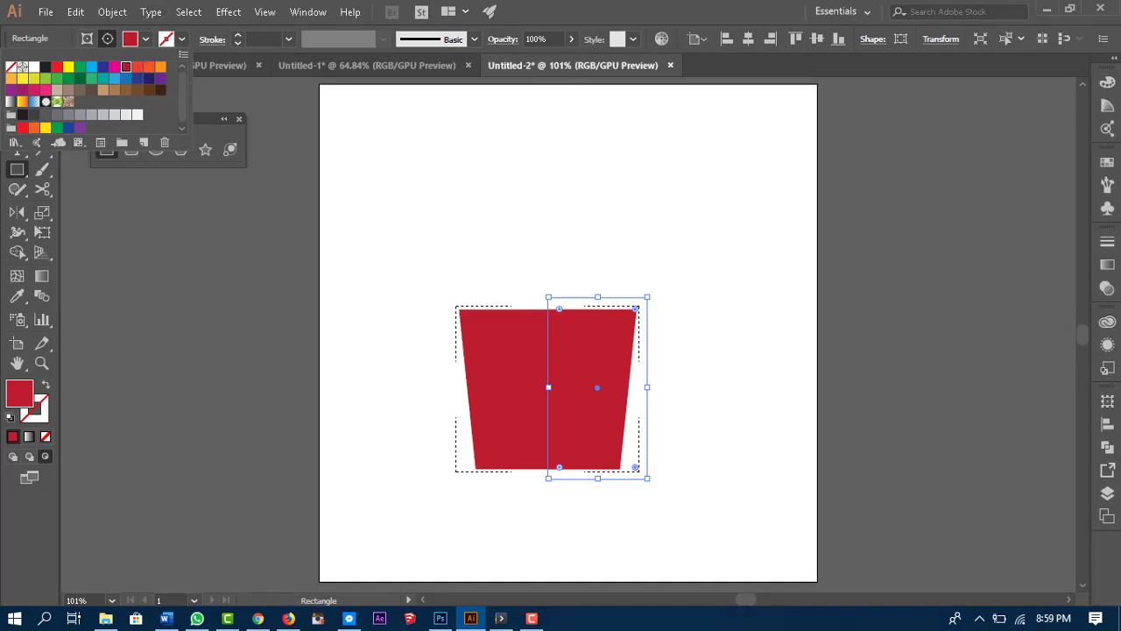
click(1107, 85)
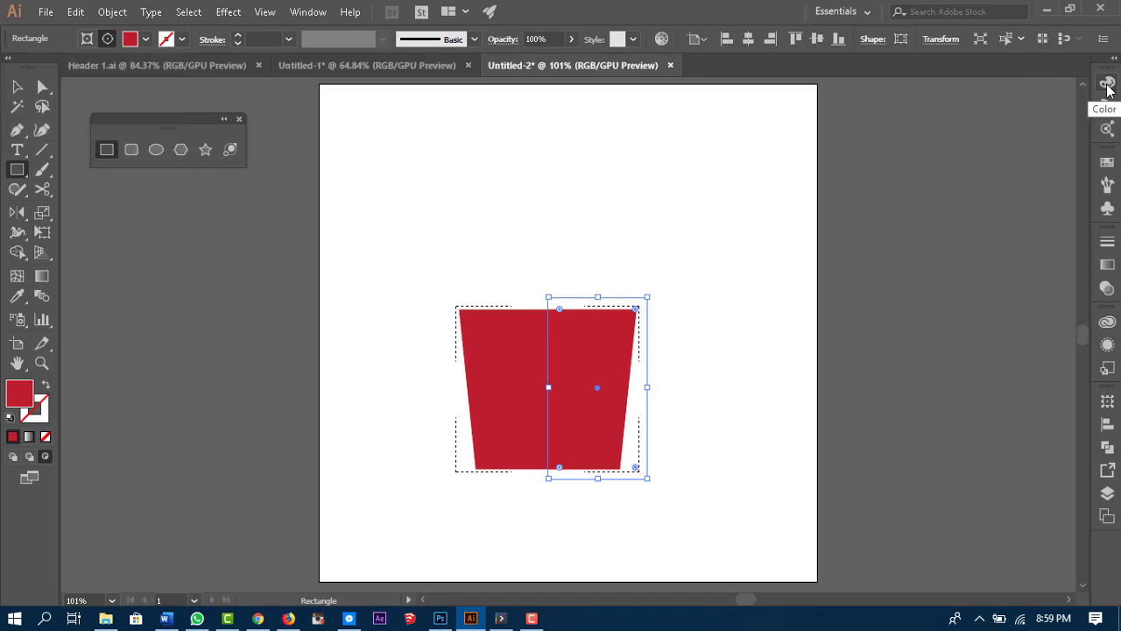
click(1107, 84)
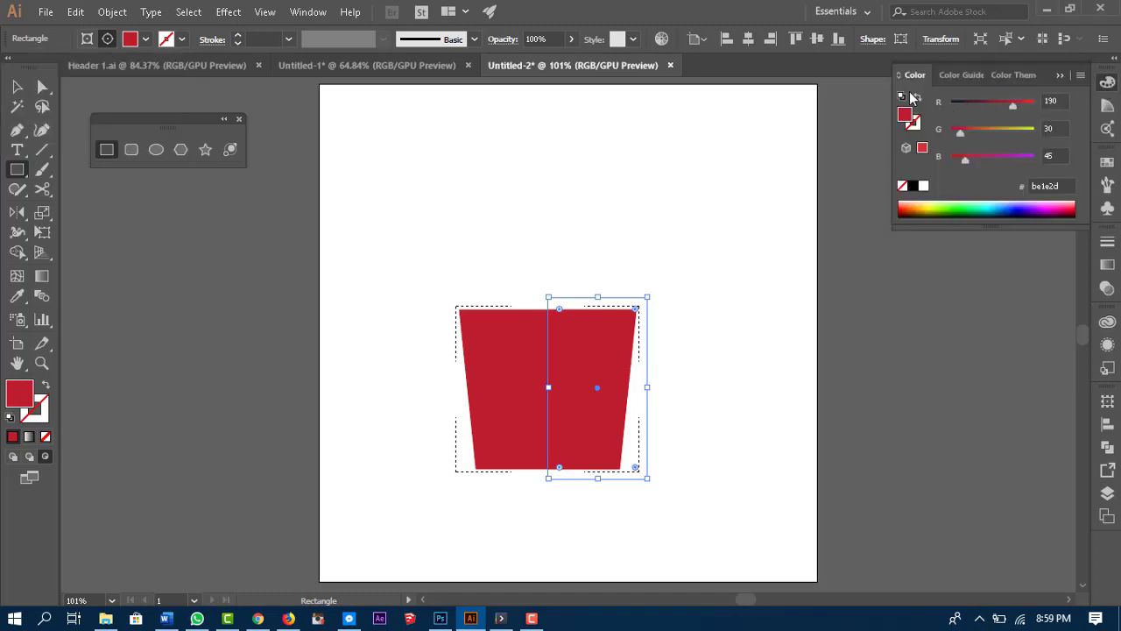
click(1082, 76)
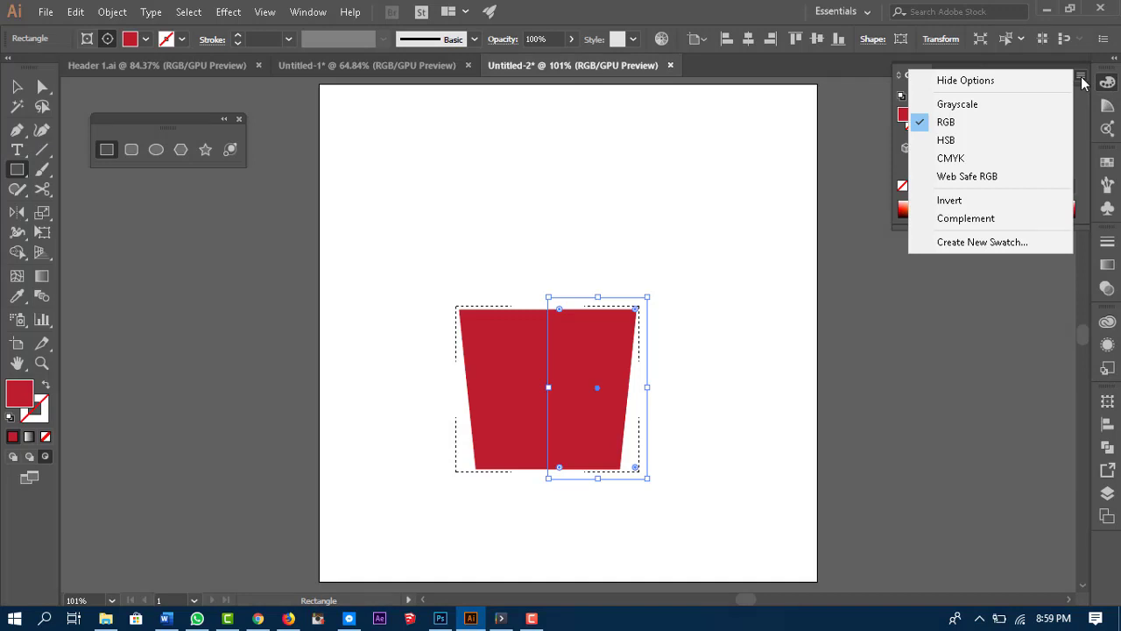
click(952, 164)
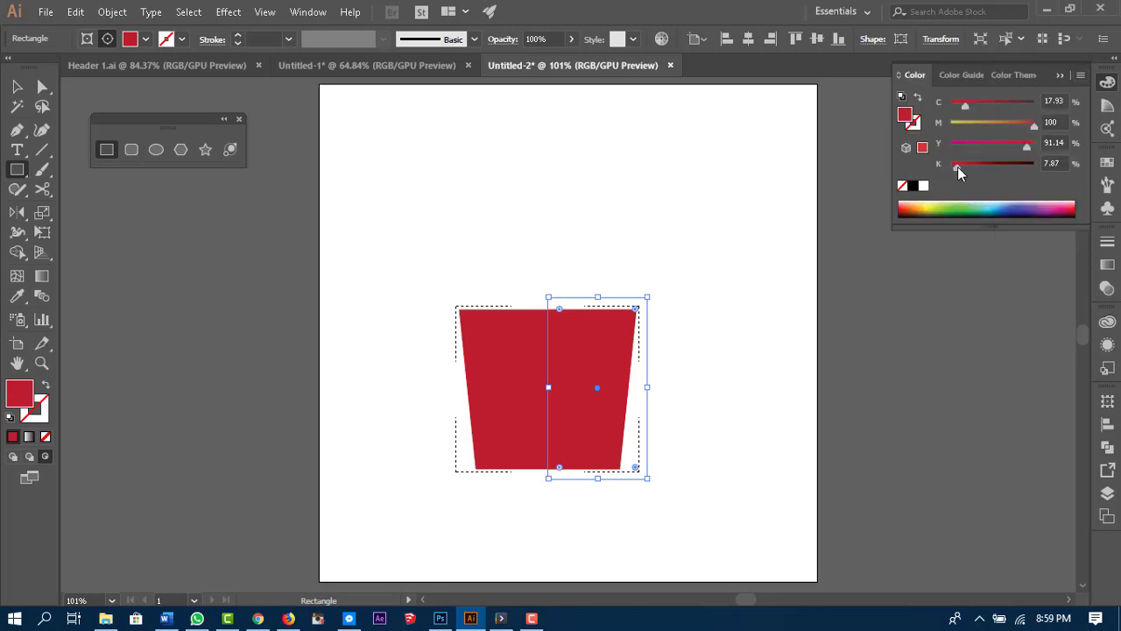
drag(957, 167, 964, 166)
click(1106, 85)
click(17, 86)
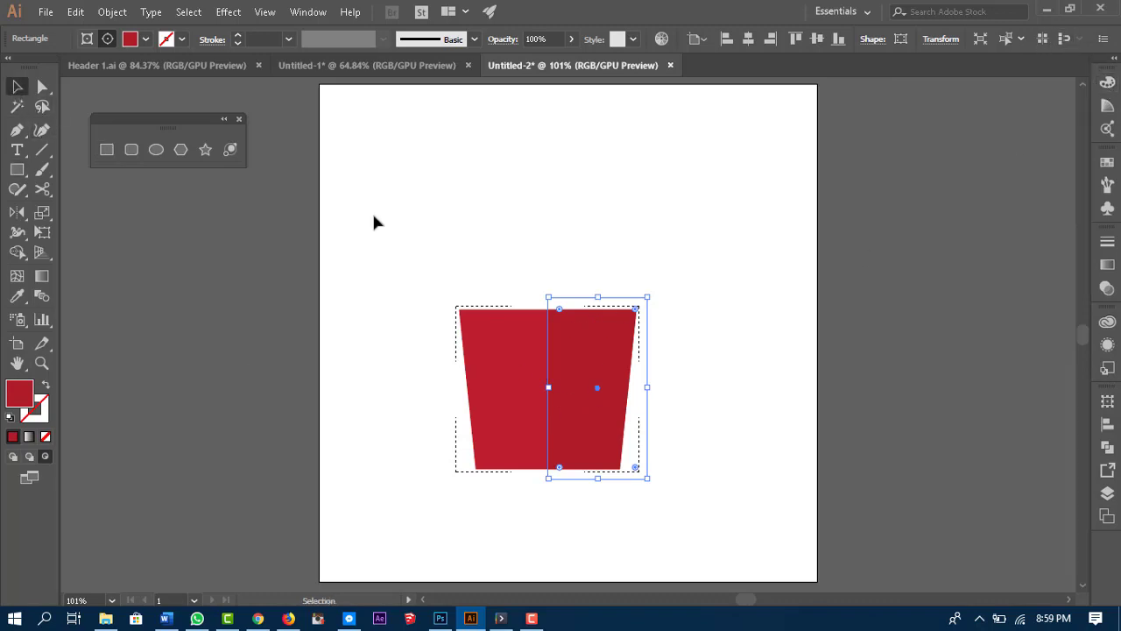
click(734, 229)
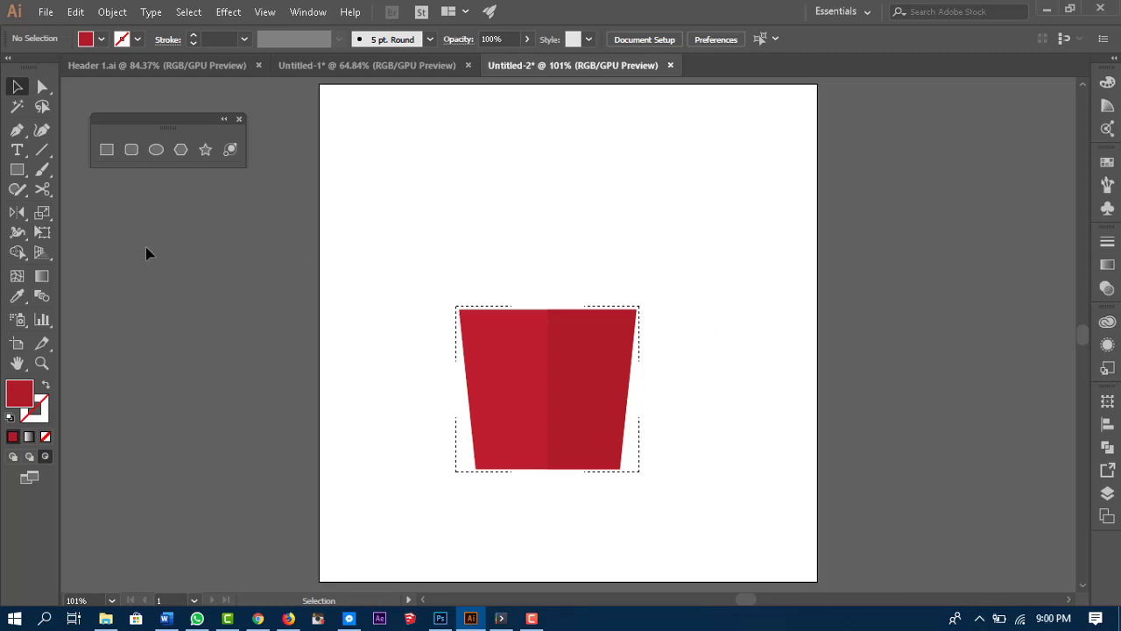
Step: Return to Draw Normal mode, draw a rim rectangle about 267 by 30 px, and place it centred just above the pot
click(106, 150)
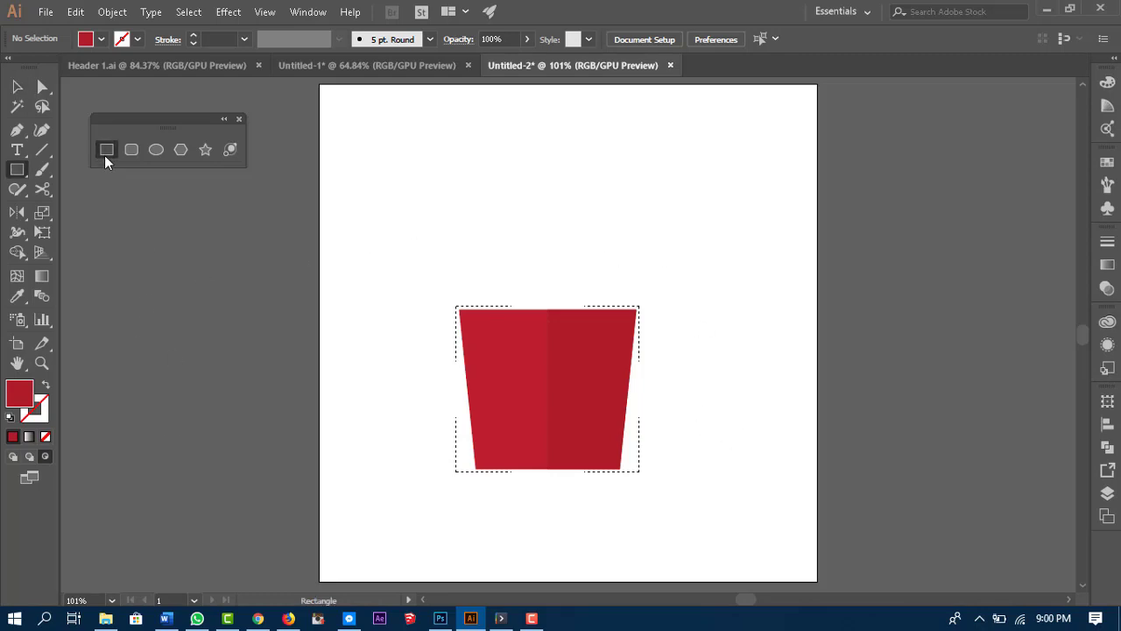
click(13, 459)
drag(436, 290, 657, 309)
drag(546, 290, 590, 290)
click(17, 86)
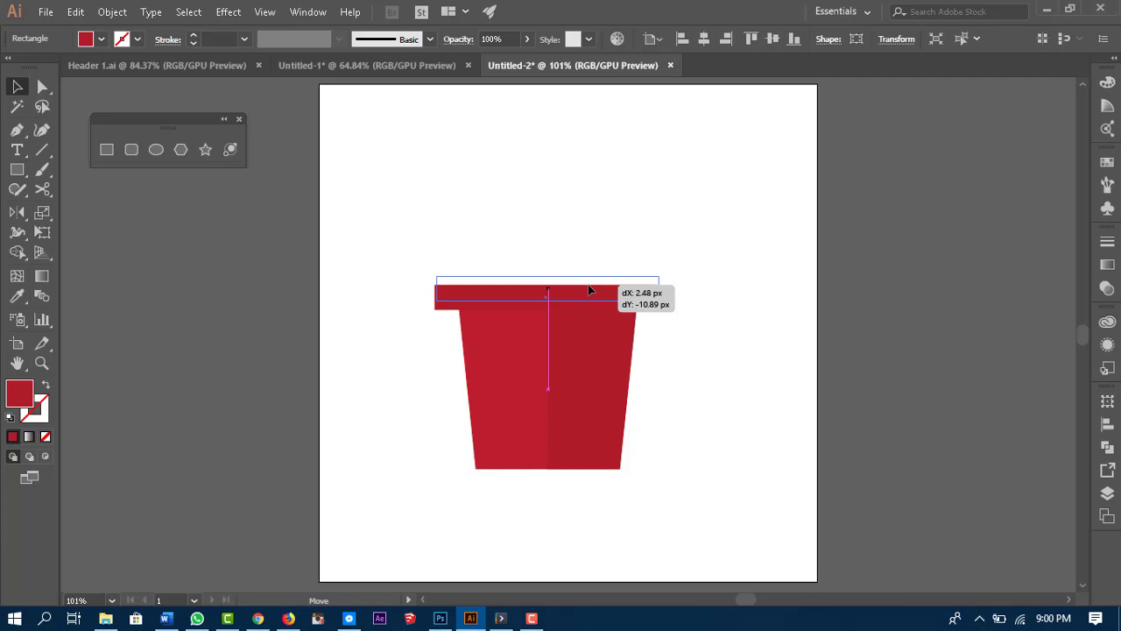
drag(589, 290, 588, 289)
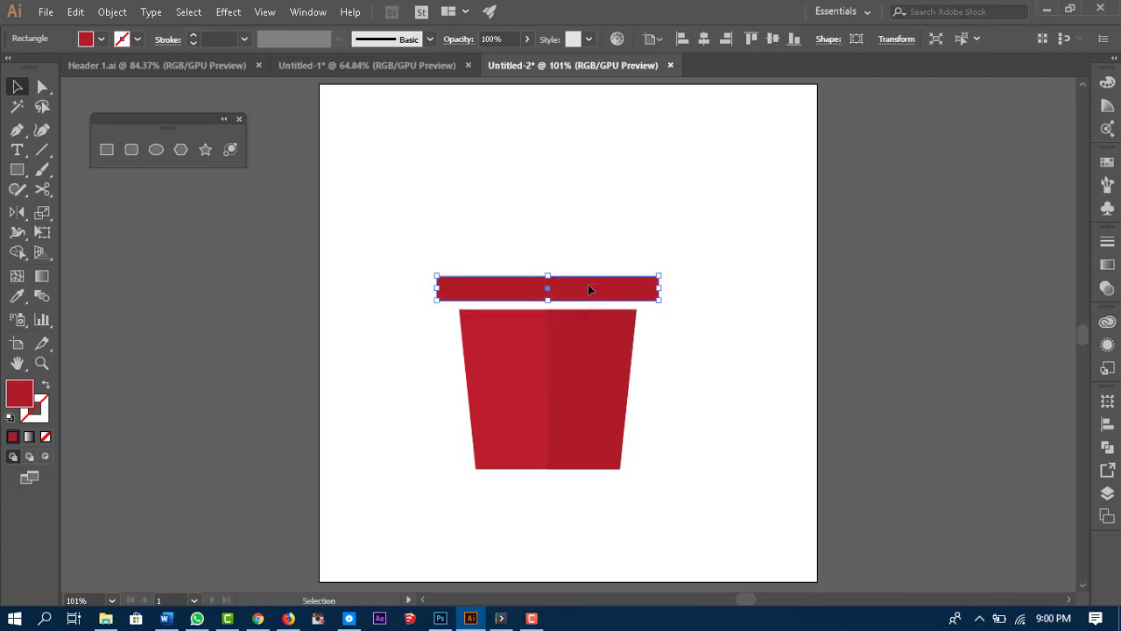
Step: Check whether Smart Guides are enabled
click(265, 13)
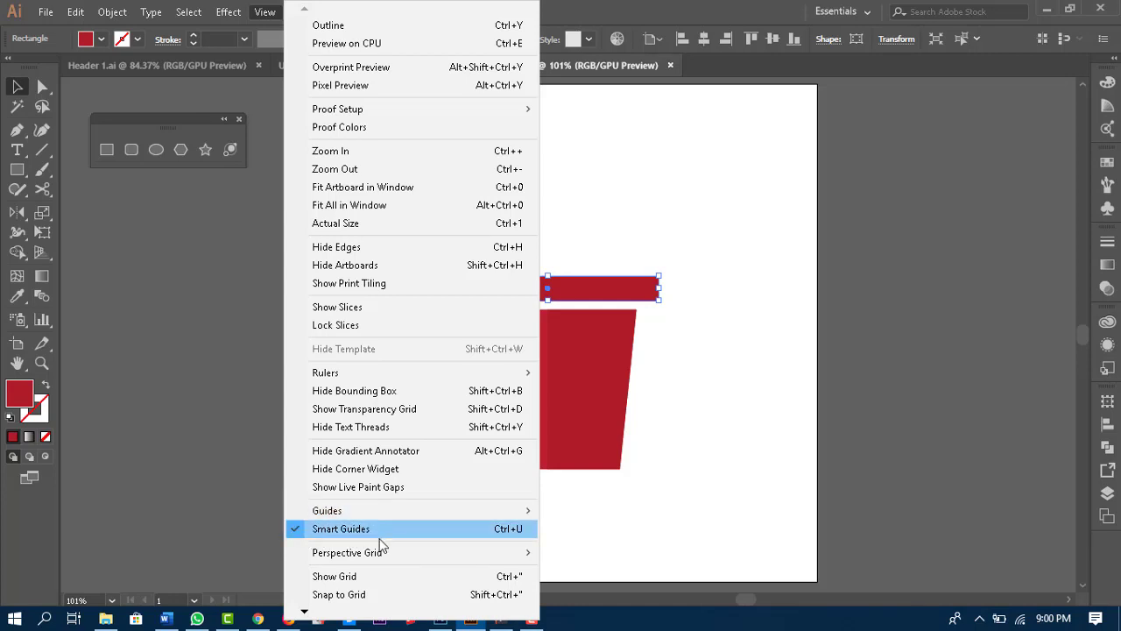
click(726, 476)
click(709, 295)
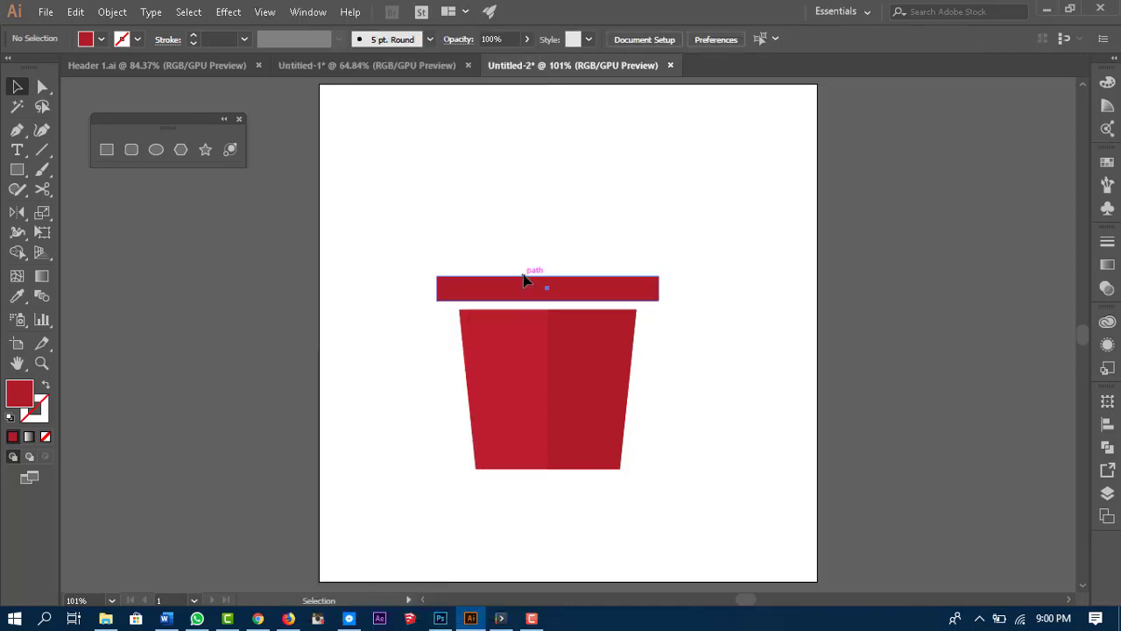
Step: Display the rim rectangle's transform properties, including its corner radius settings
click(524, 281)
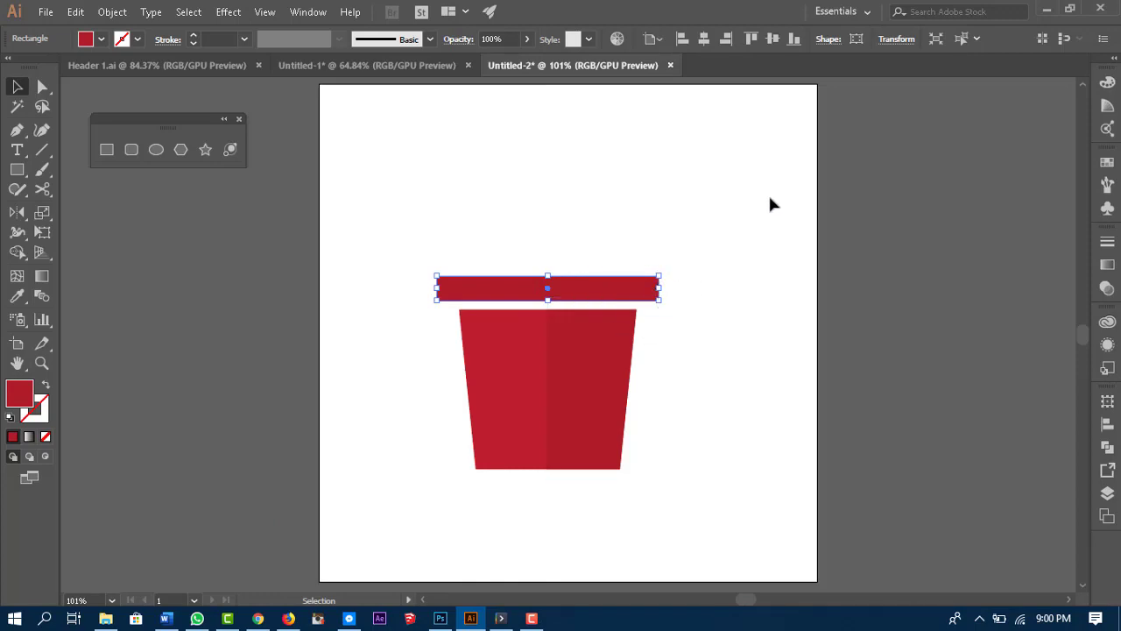
click(901, 44)
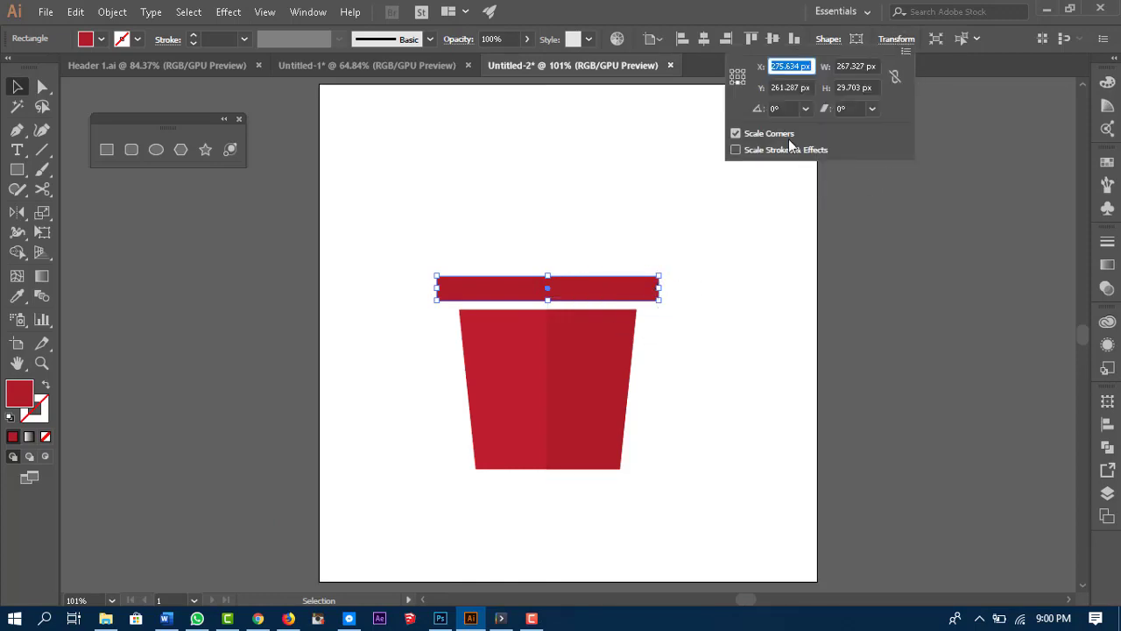
click(906, 55)
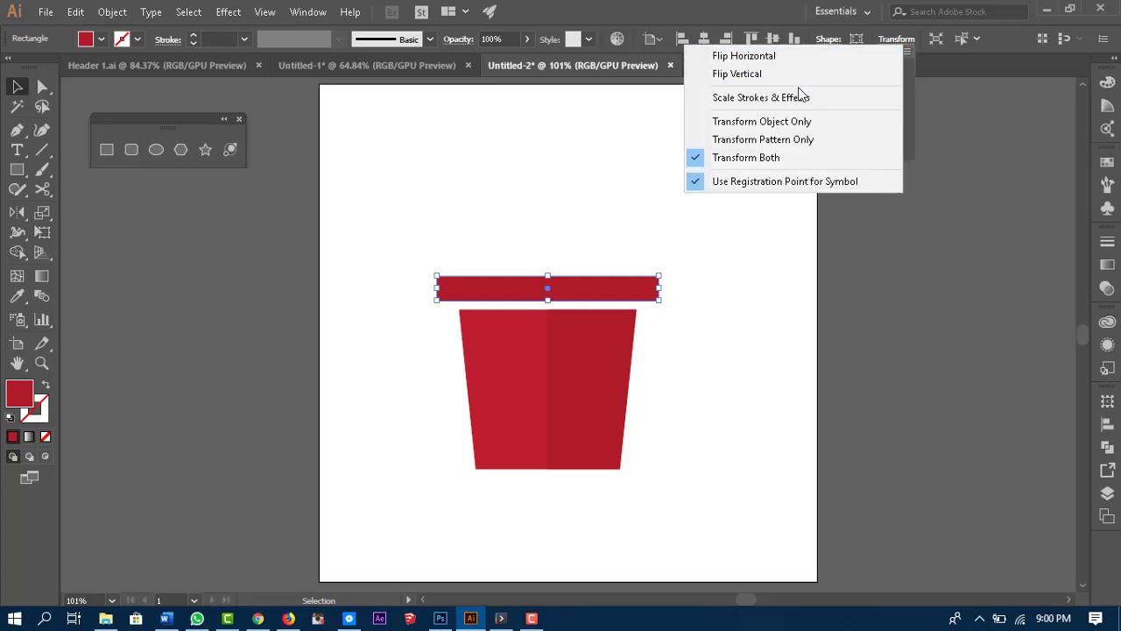
click(934, 221)
click(1106, 405)
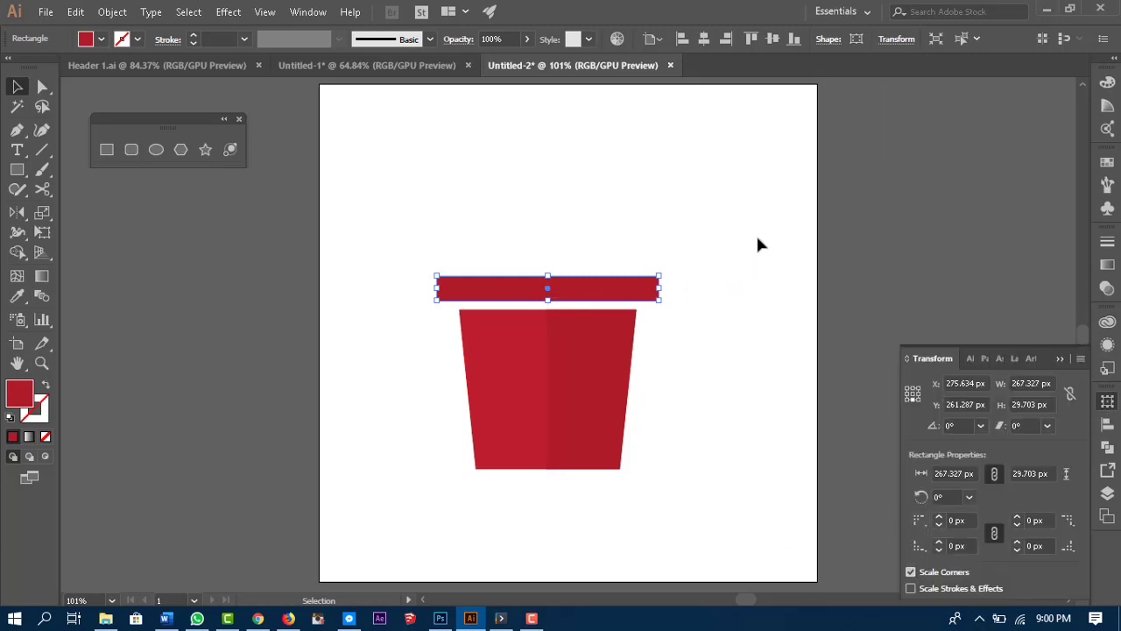
Step: Round all corners of the rim rectangle with the live corner handles to a radius of about 6.7 px
click(42, 85)
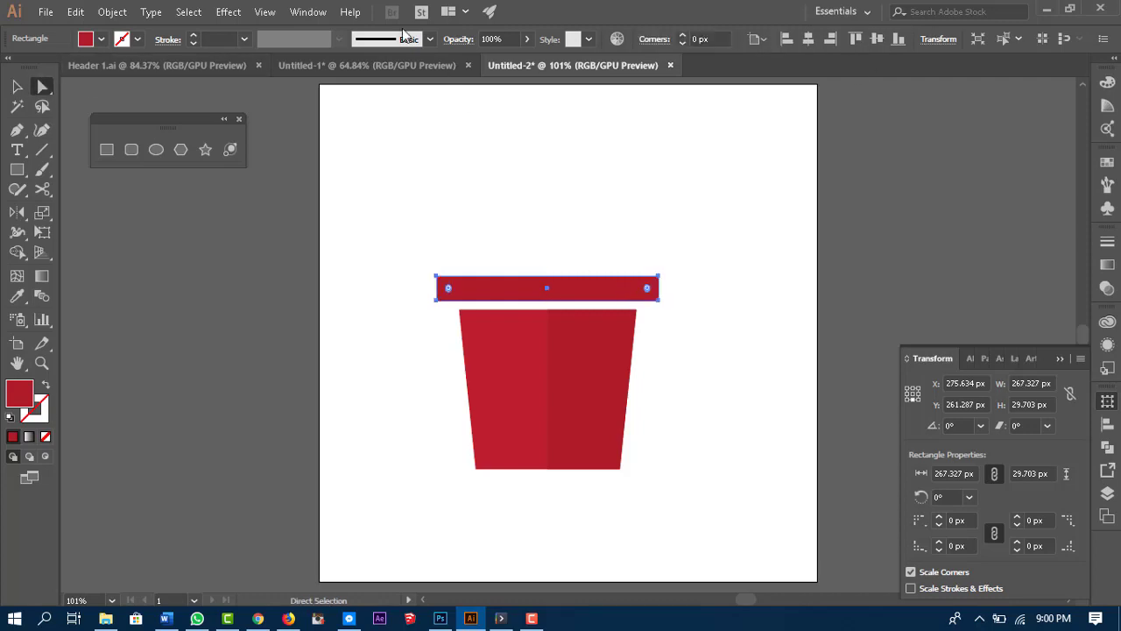
click(659, 279)
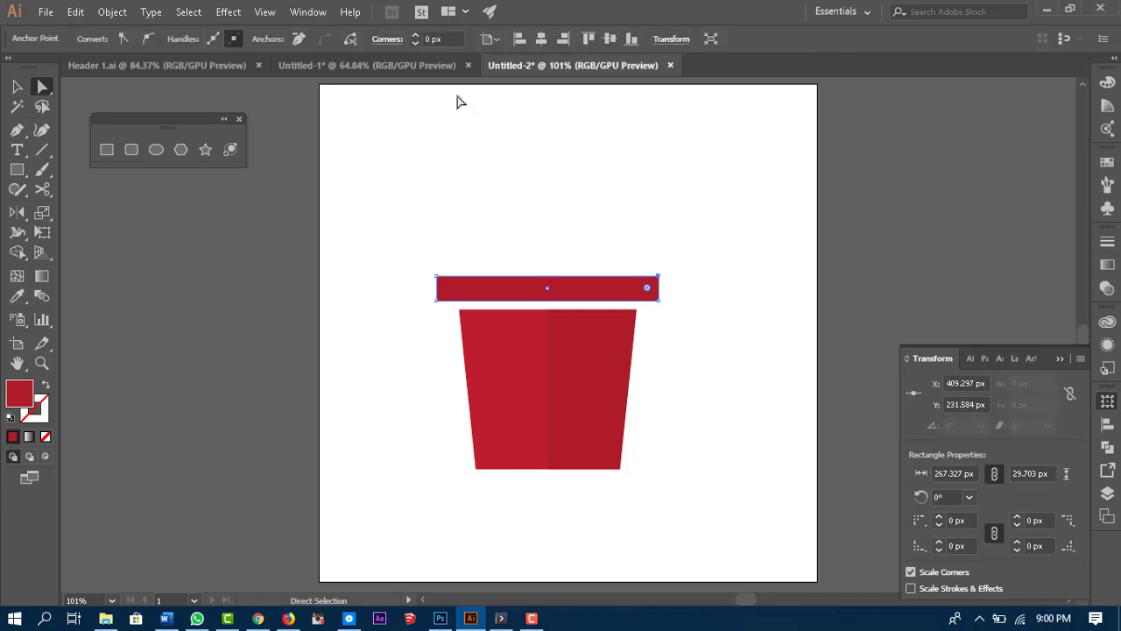
click(652, 255)
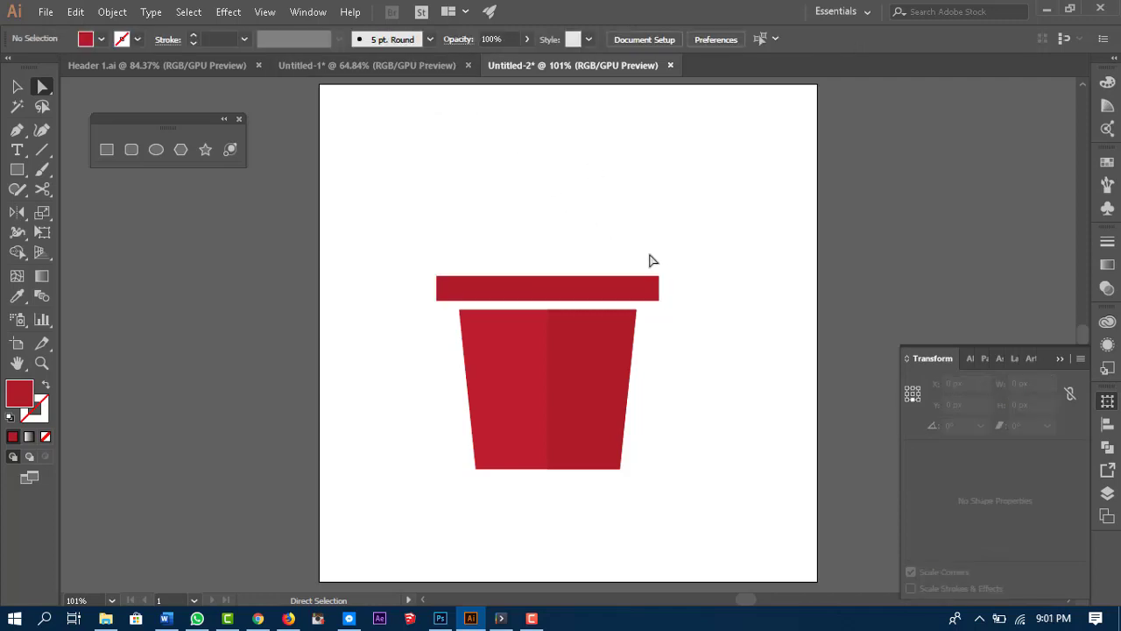
click(642, 289)
click(609, 235)
click(606, 290)
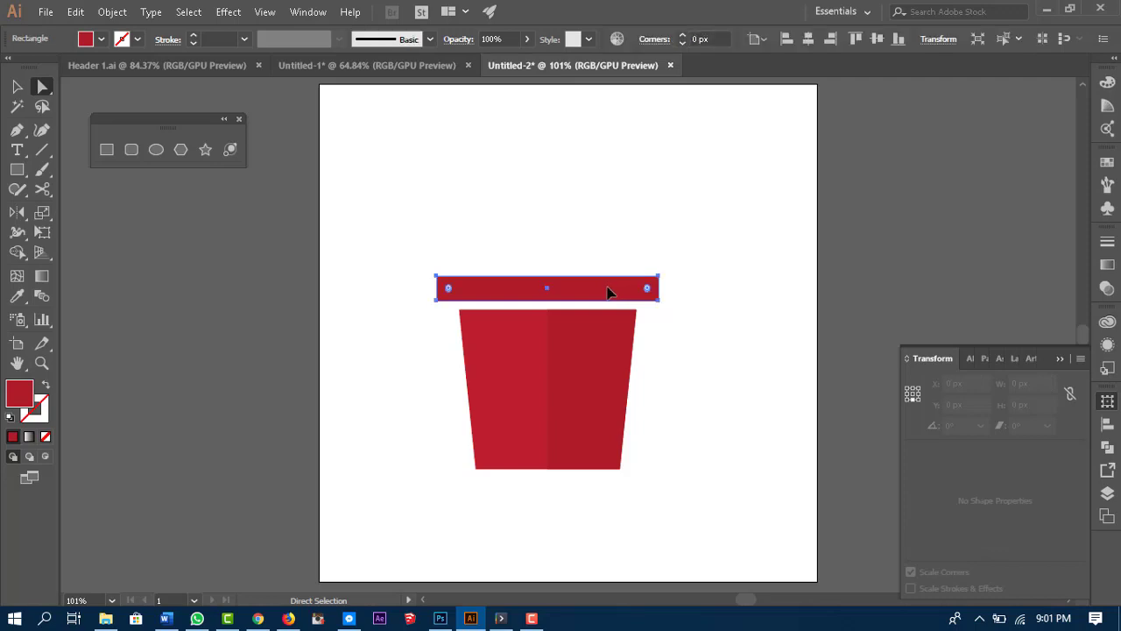
drag(648, 291, 663, 299)
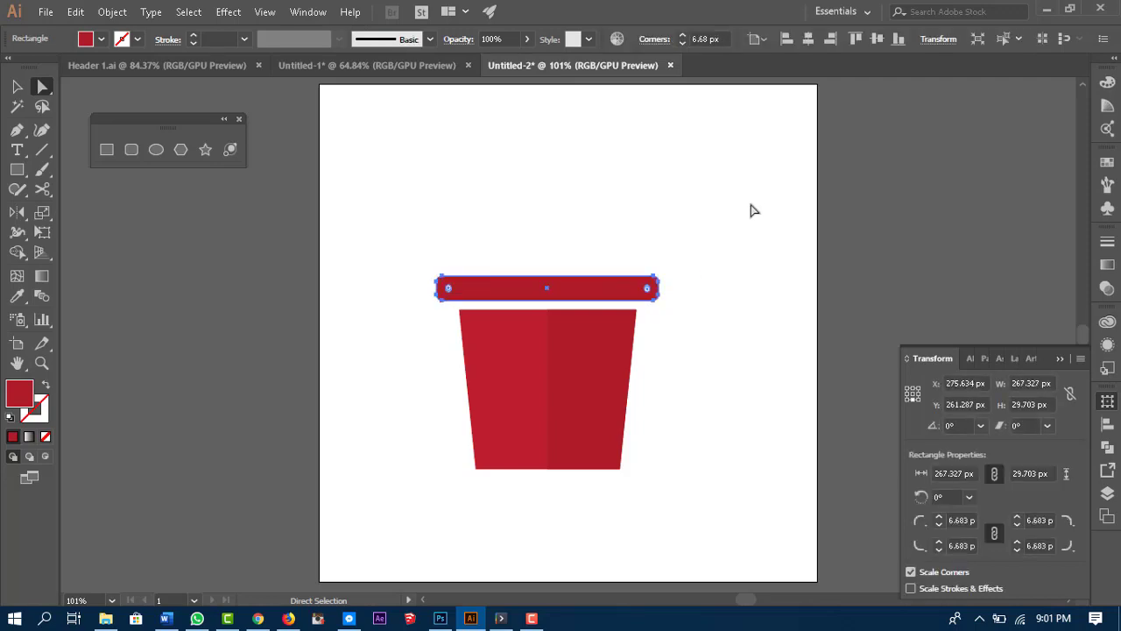
click(725, 313)
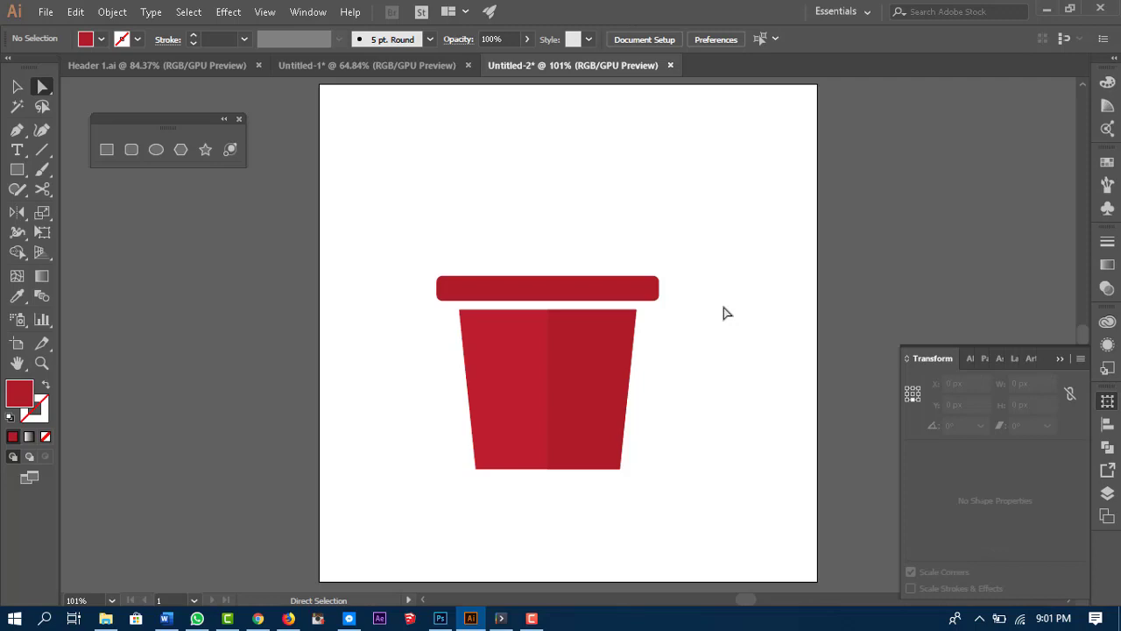
Step: Stretch the rim upward to a height of about 34 px, keeping its lower edge in place
key(v)
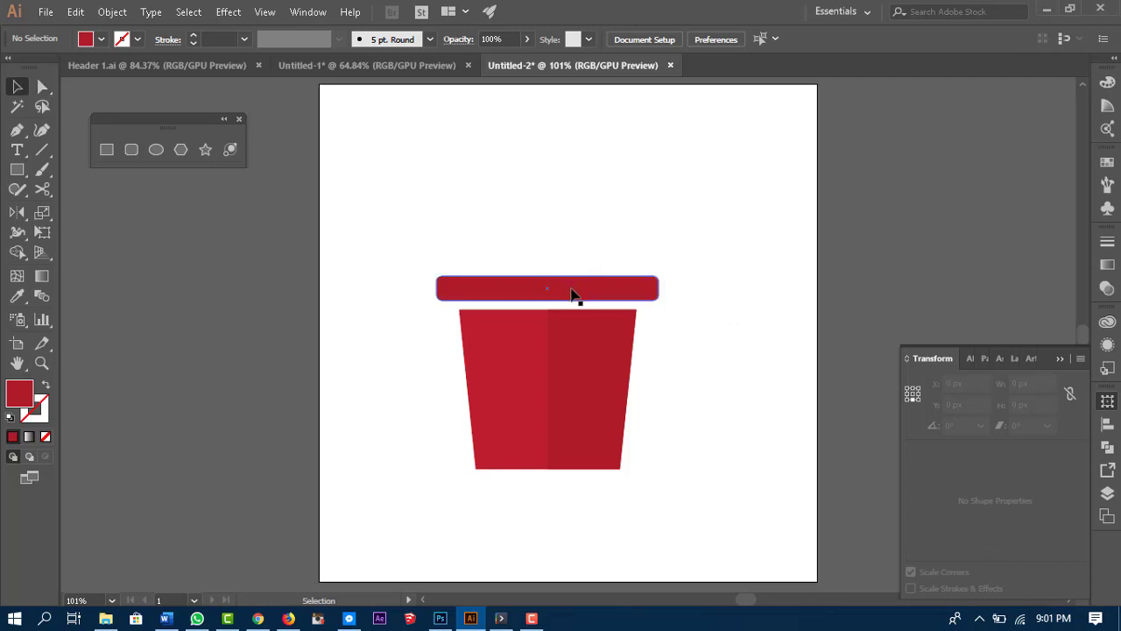
click(557, 291)
drag(548, 279, 550, 271)
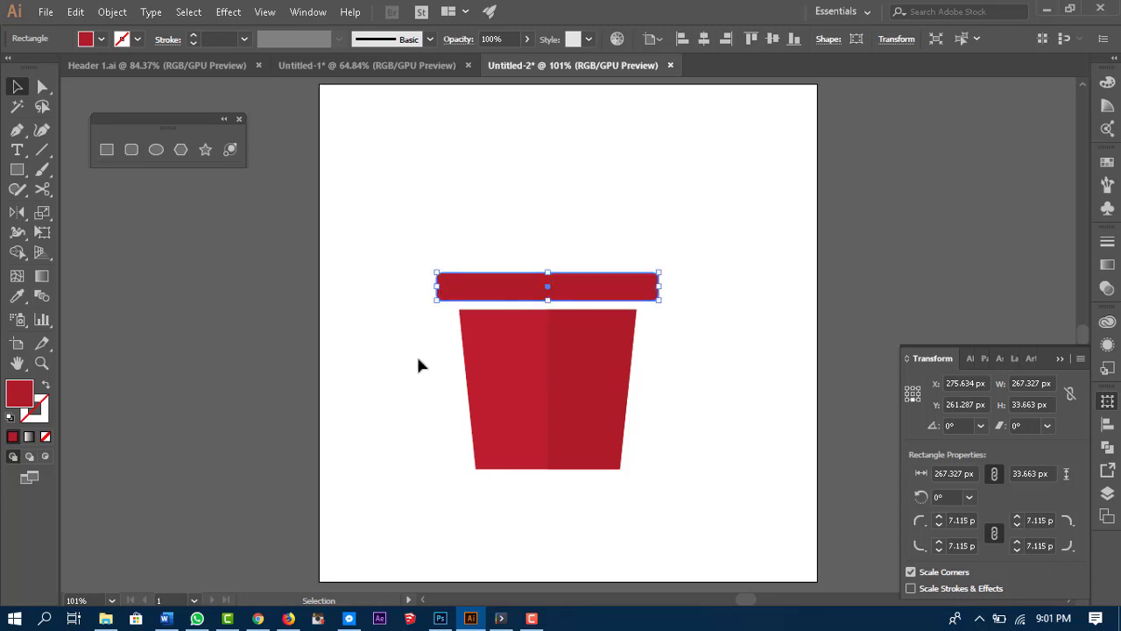
Step: In Draw Inside mode, draw a rectangle over the rim's right half and set its black value to 25%
click(45, 457)
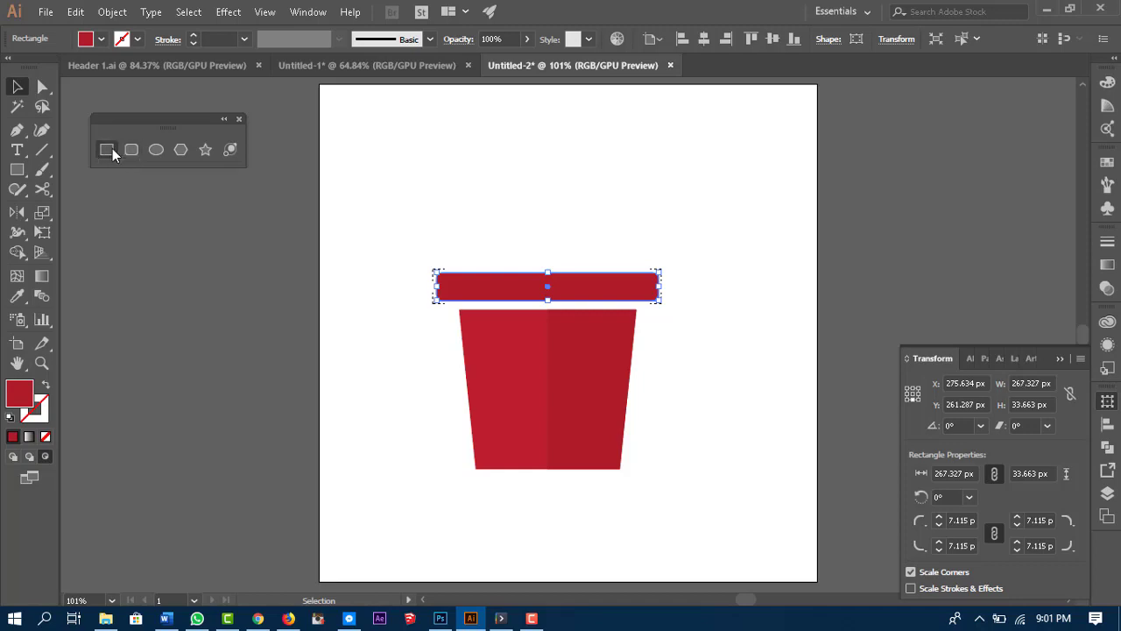
click(108, 151)
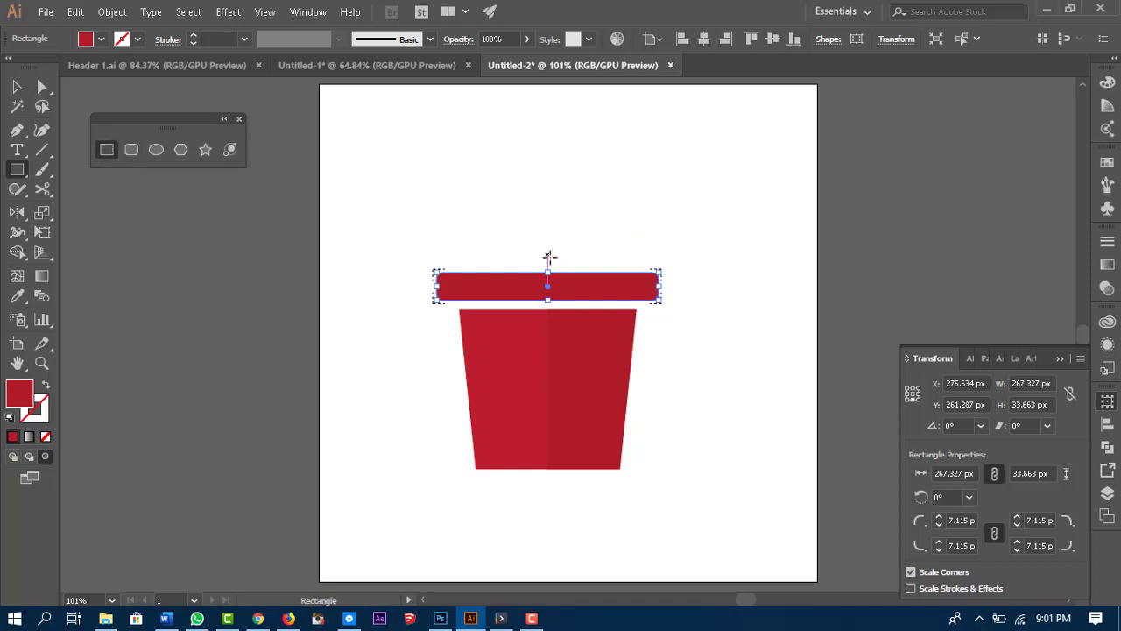
drag(548, 261, 610, 305)
click(1107, 82)
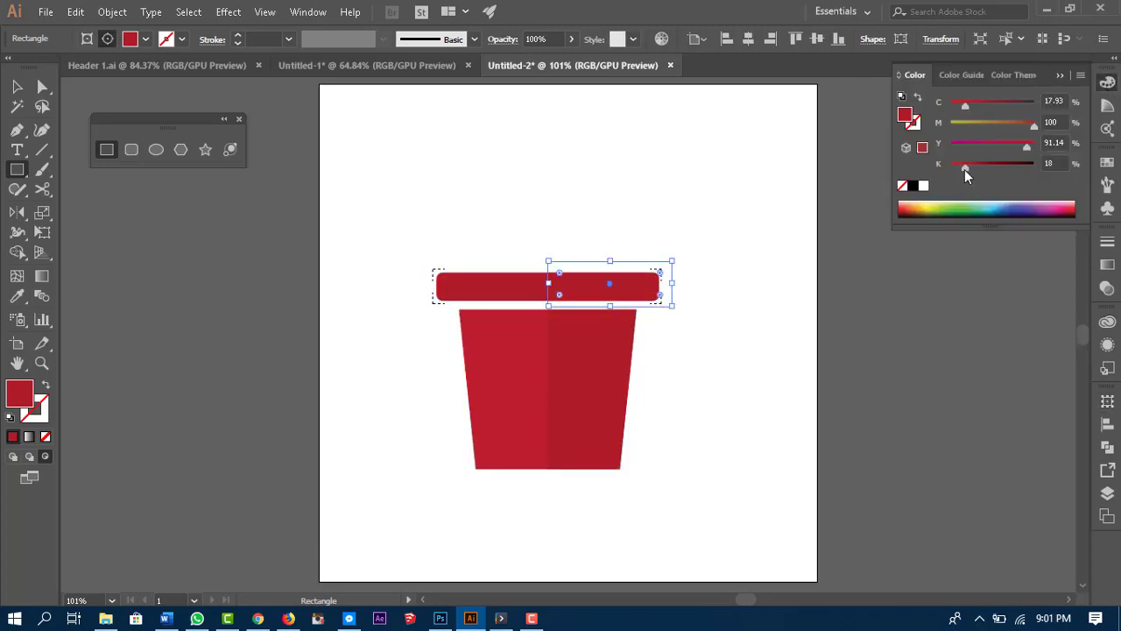
drag(965, 169, 969, 171)
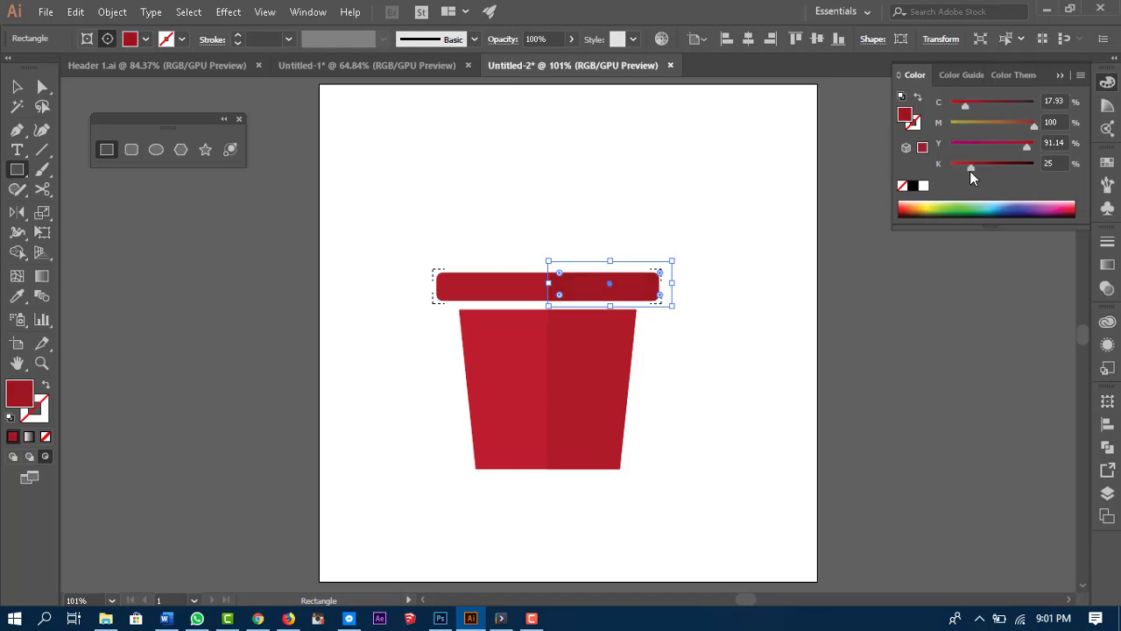
Step: Move the shaded rim straight down so that it sits directly on the pot's upper edge
click(17, 85)
click(725, 203)
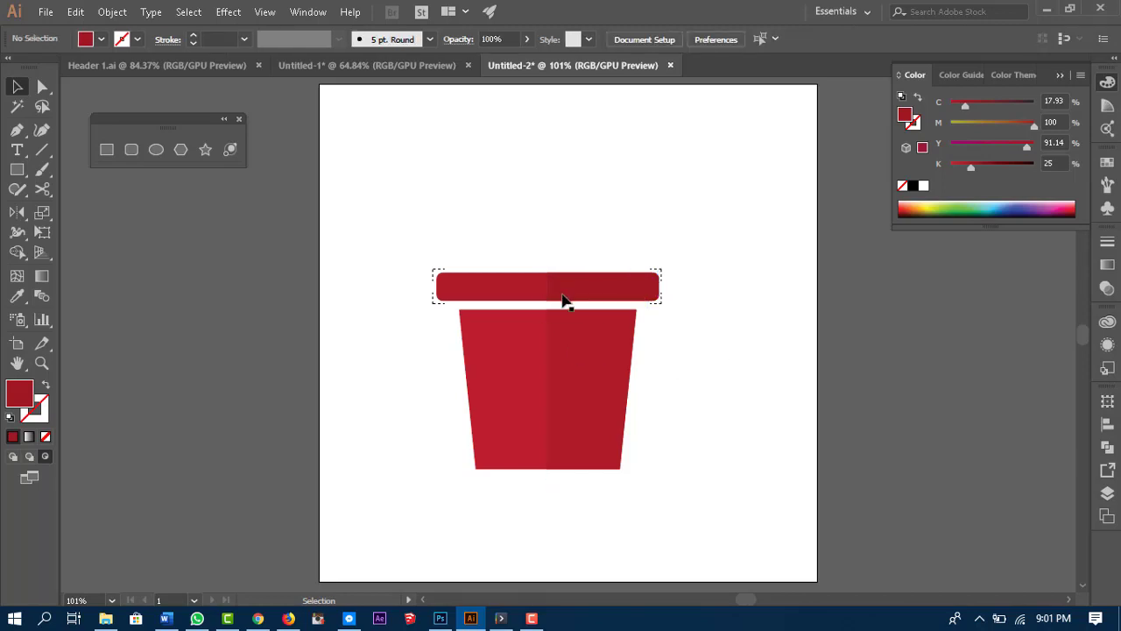
drag(581, 296, 582, 312)
click(748, 408)
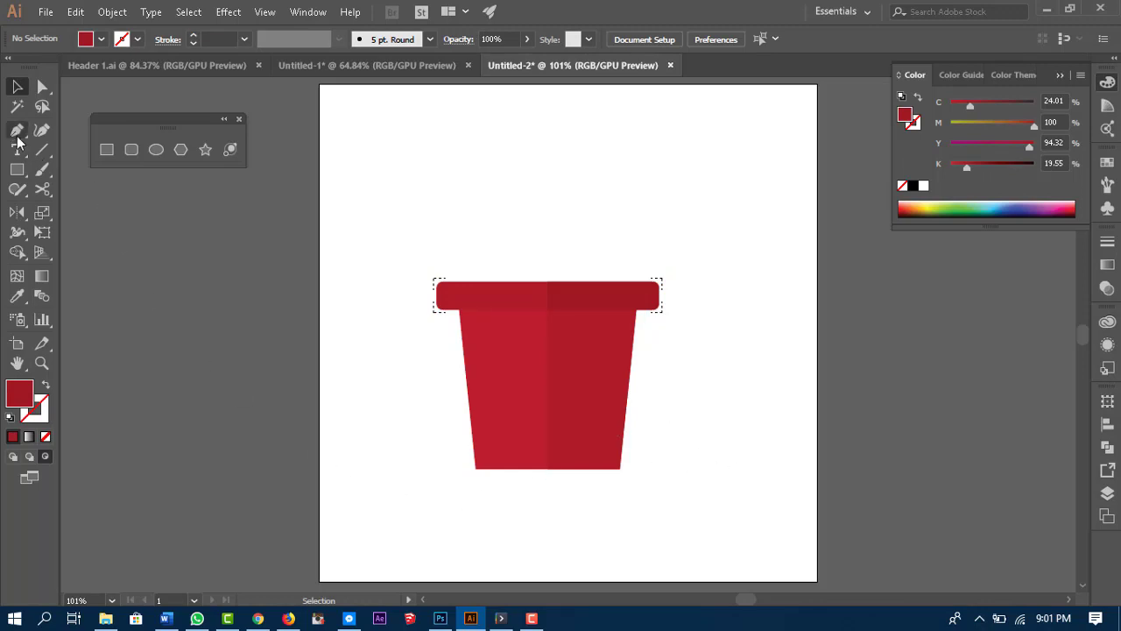
click(106, 149)
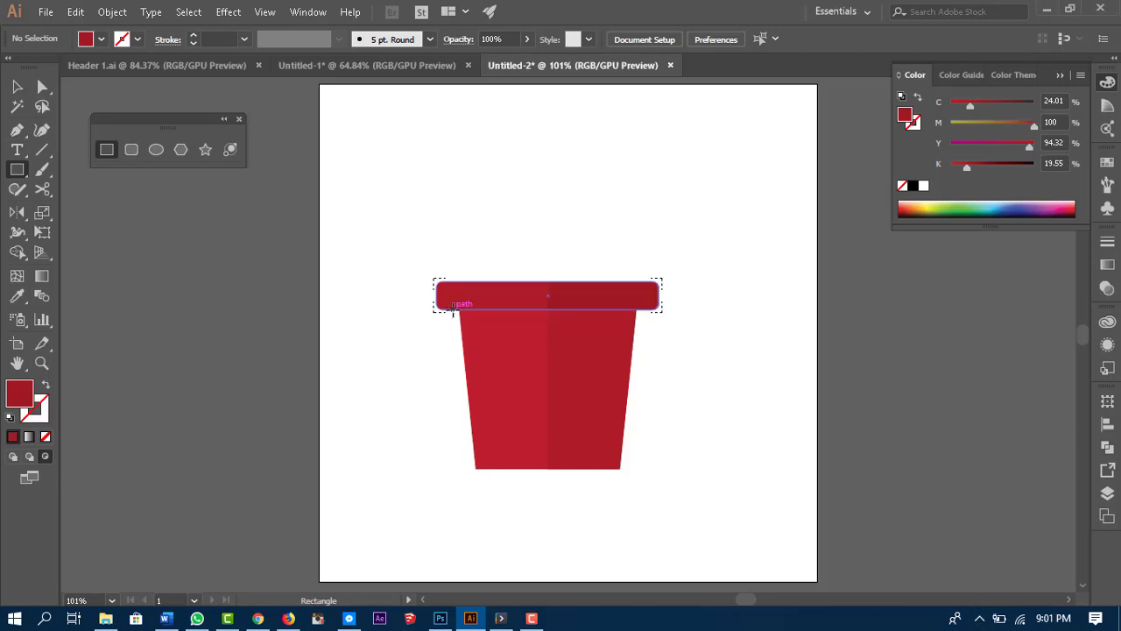
drag(453, 308, 644, 317)
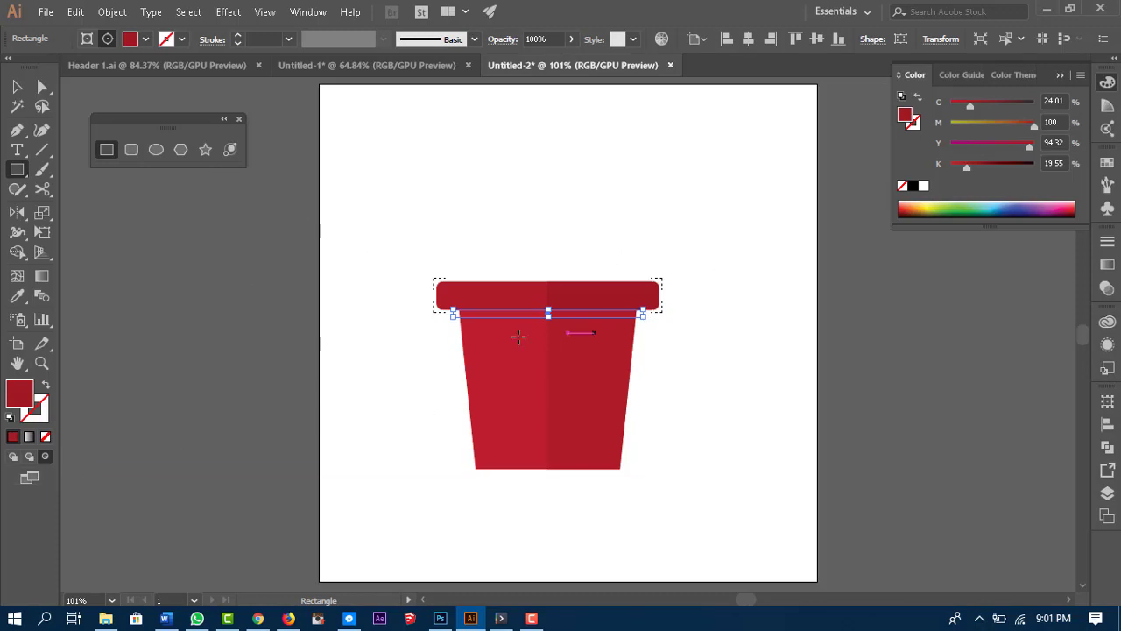
key(Delete)
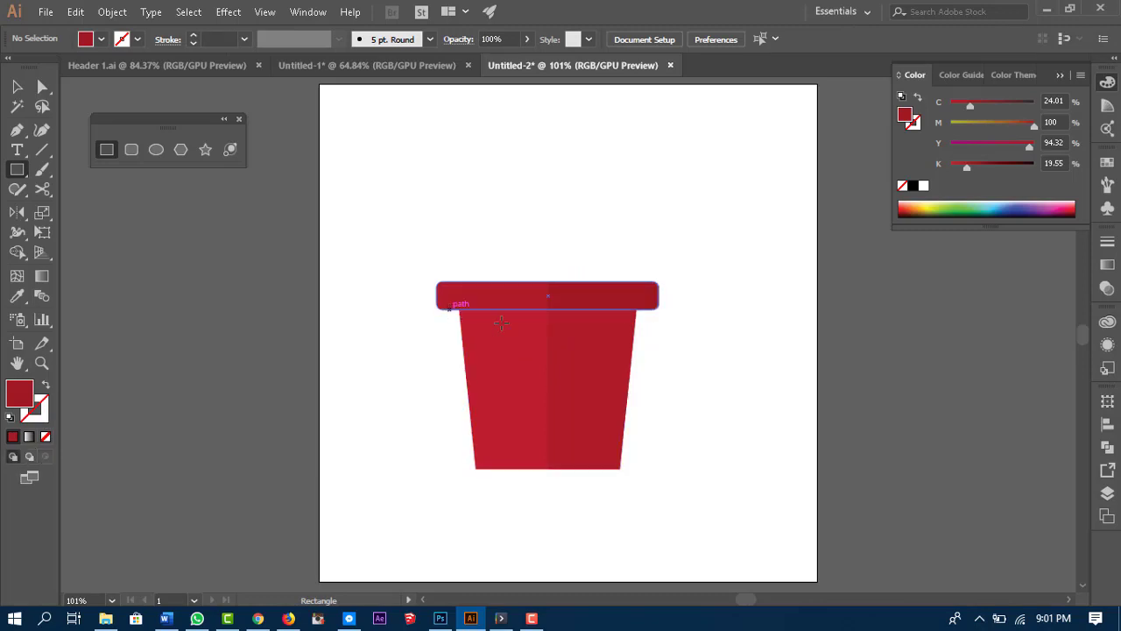
Step: Draw a thin shadow rectangle directly under the rim, slightly wider than the pot, and set its black value to 30%
drag(449, 309, 642, 314)
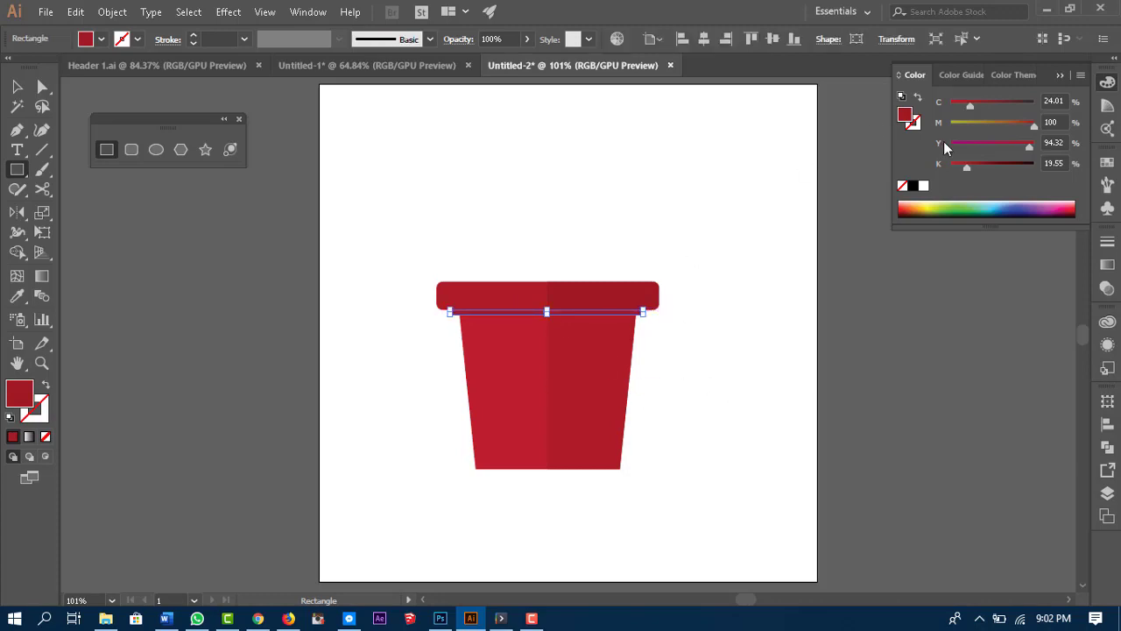
drag(967, 169, 976, 169)
click(16, 85)
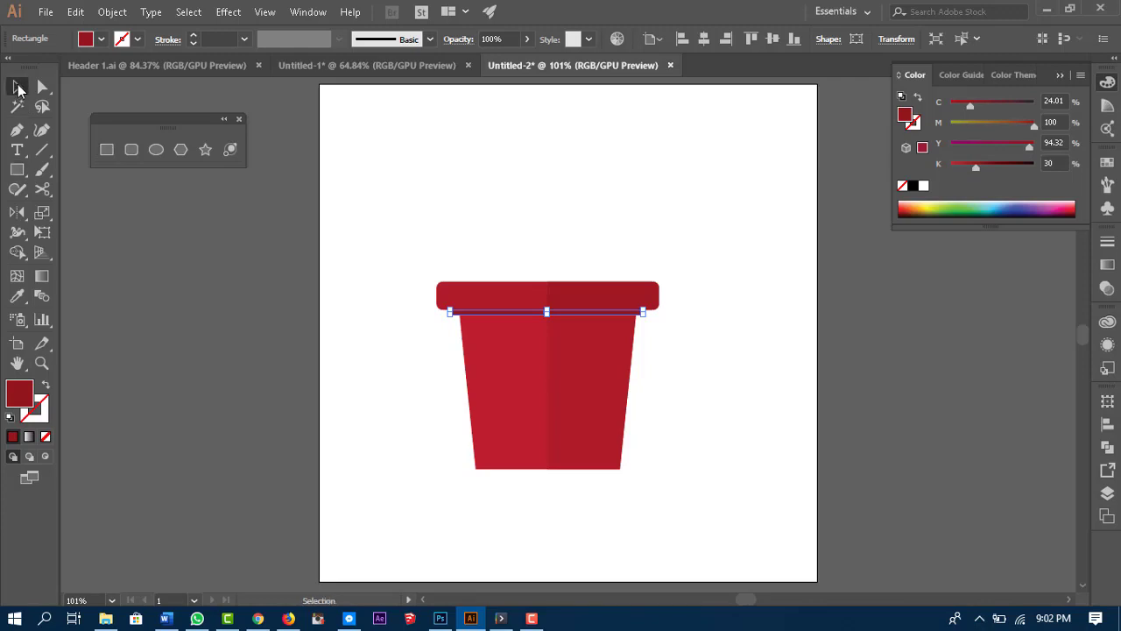
click(730, 329)
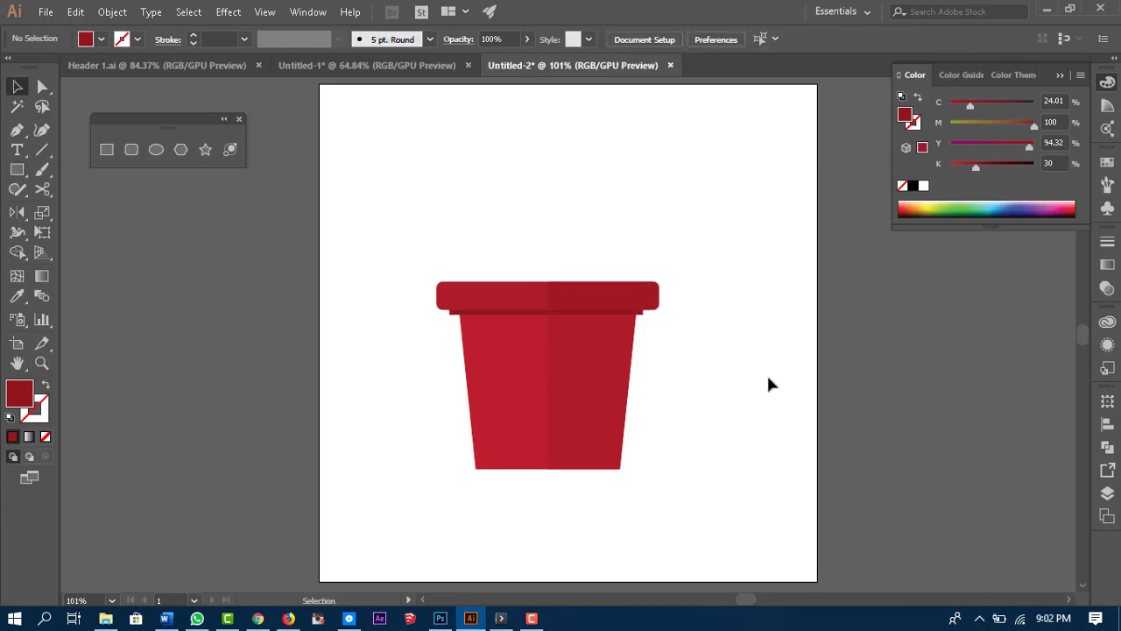
Step: Select all parts of the pot together and move them down and slightly right to free space above it
drag(783, 403, 789, 430)
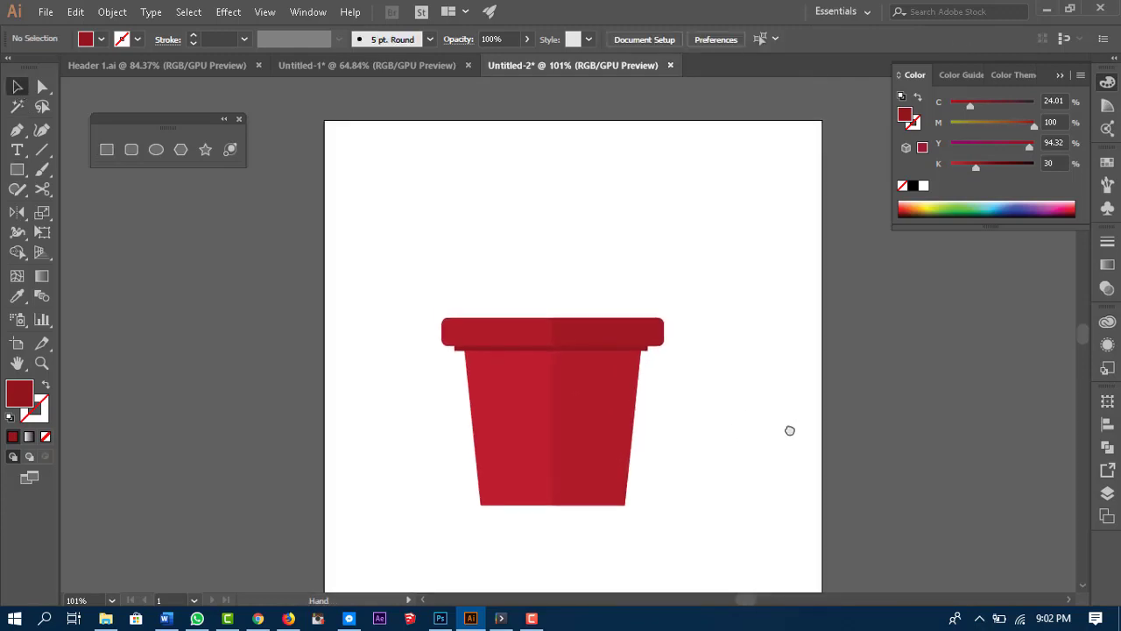
scroll(806, 364, right, 2)
scroll(809, 420, up, 1)
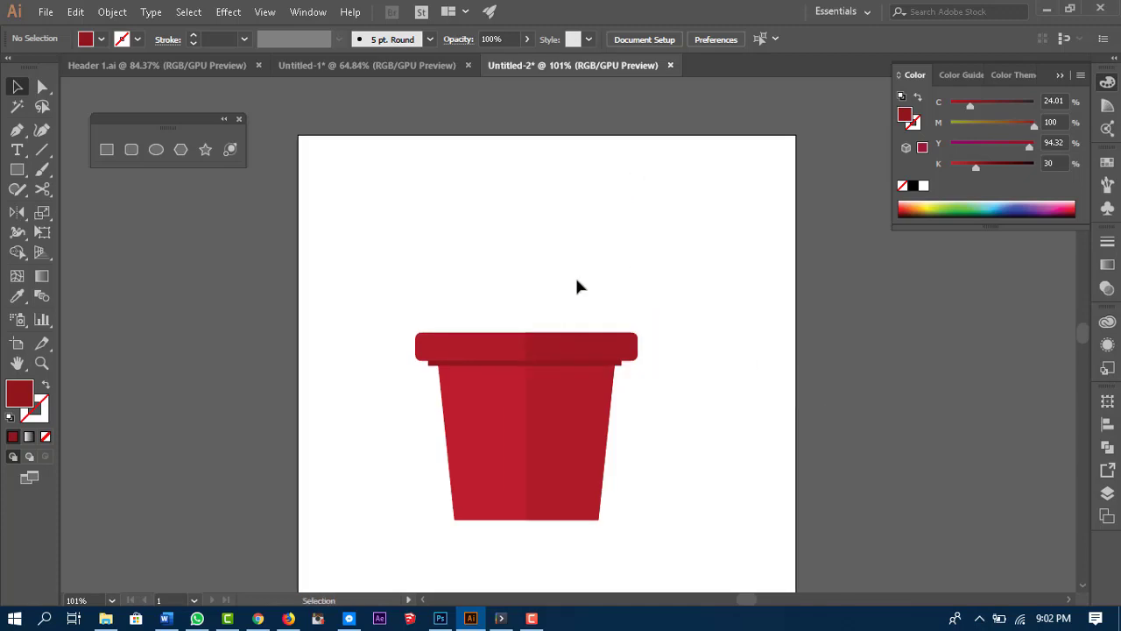
scroll(706, 371, down, 1)
scroll(706, 372, right, 1)
drag(385, 235, 720, 431)
drag(608, 320, 647, 394)
drag(808, 263, 763, 335)
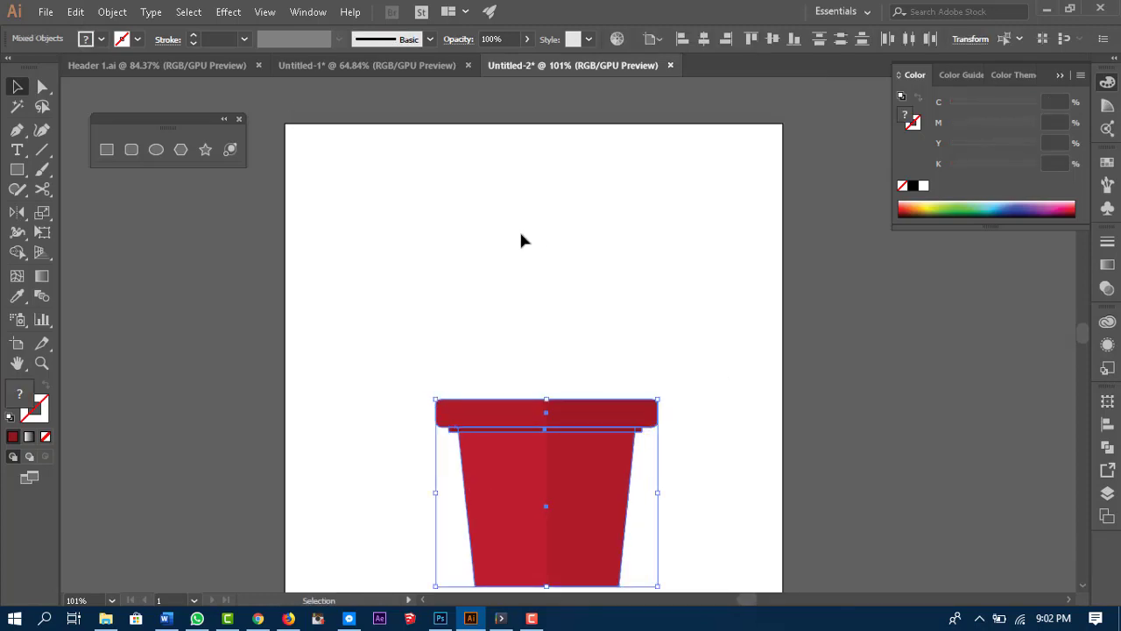
Step: Draw a tall ellipse about 77 by 180 px above the pot and convert its top and bottom anchor points to corners
click(153, 149)
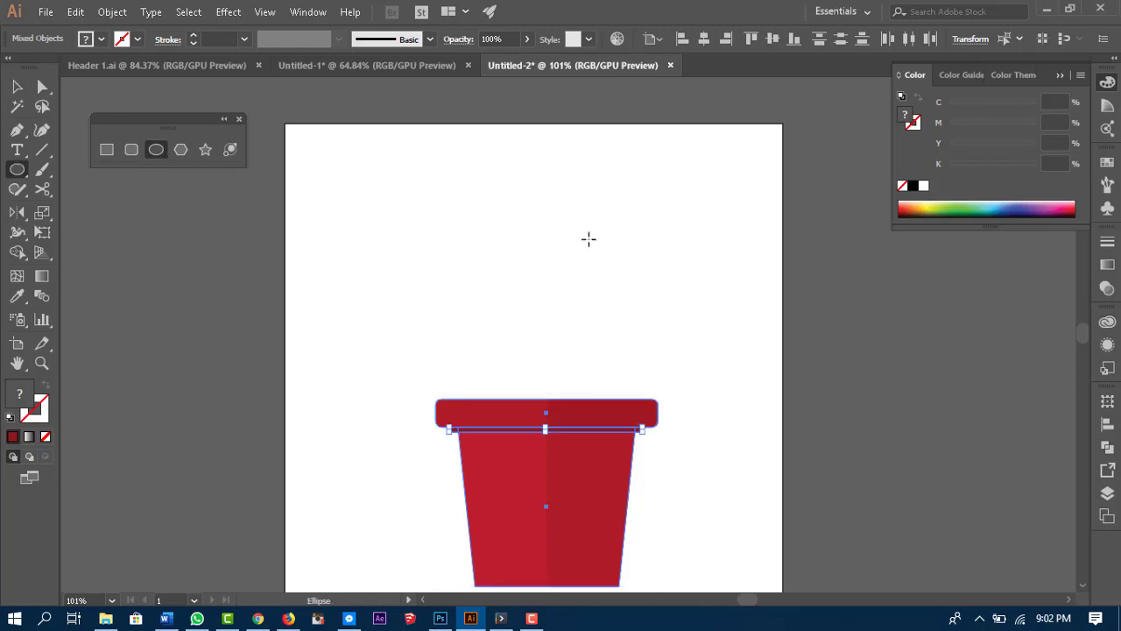
drag(548, 170, 611, 321)
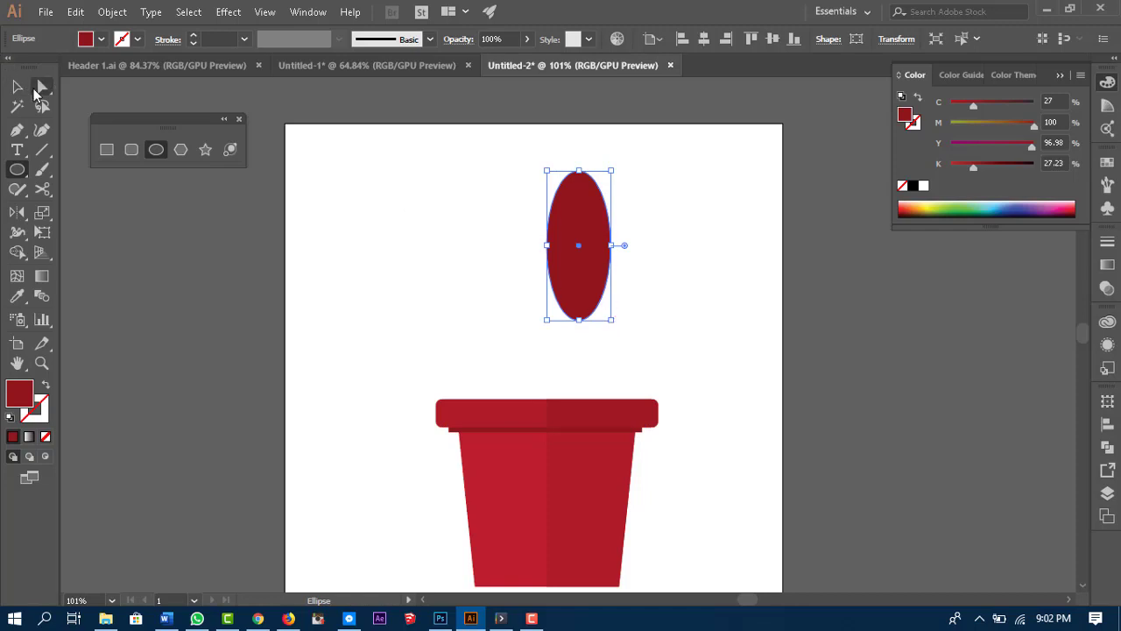
click(39, 89)
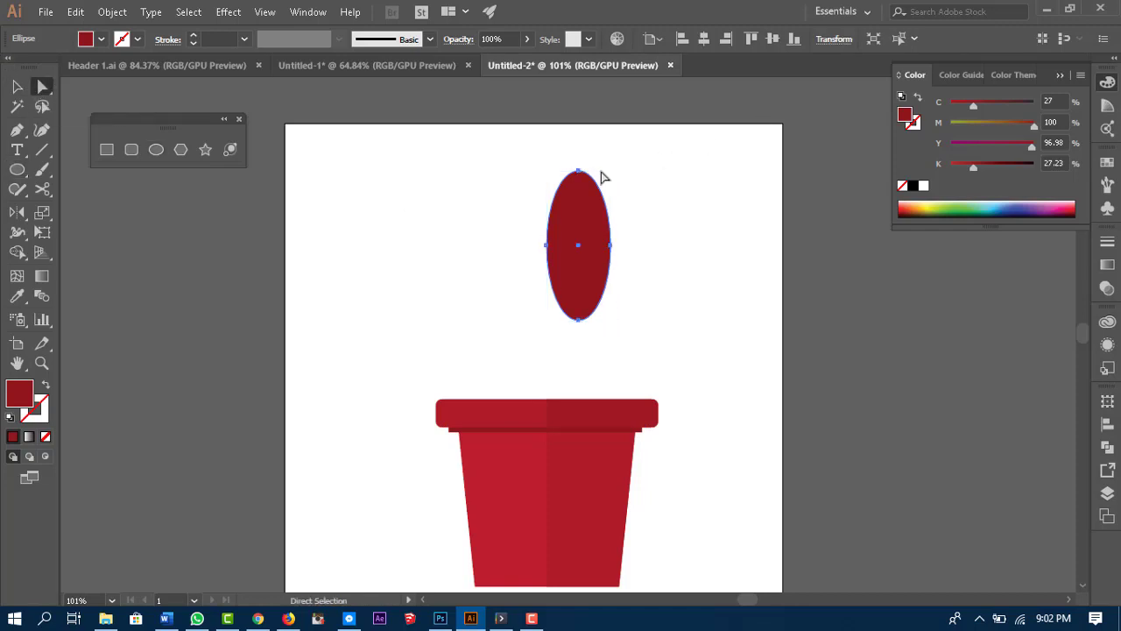
drag(579, 174, 579, 174)
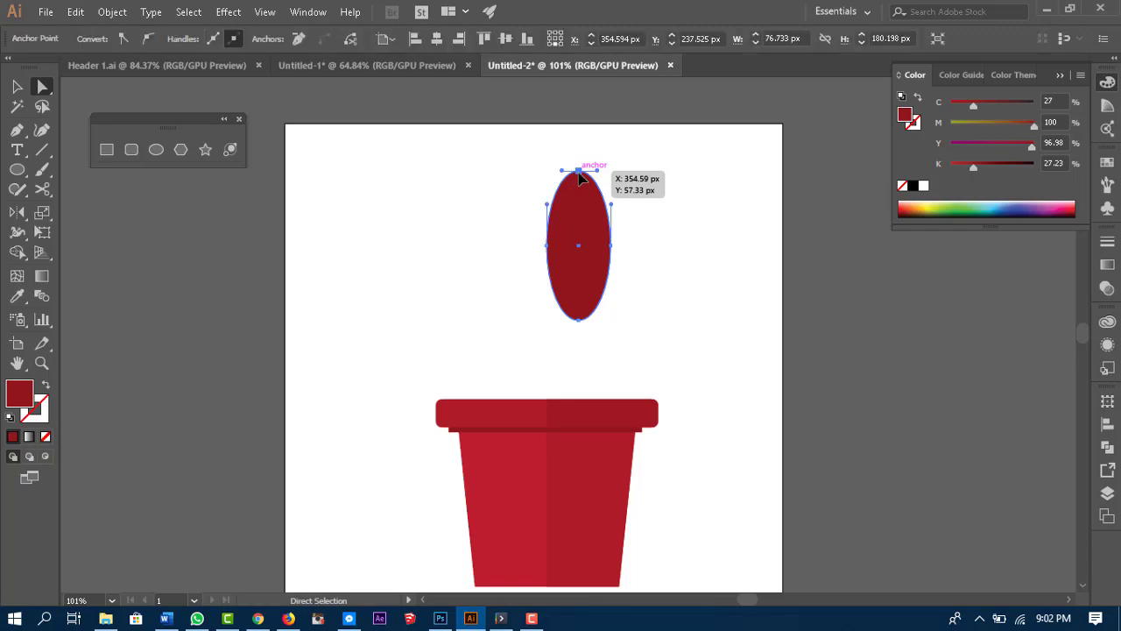
shift+click(579, 320)
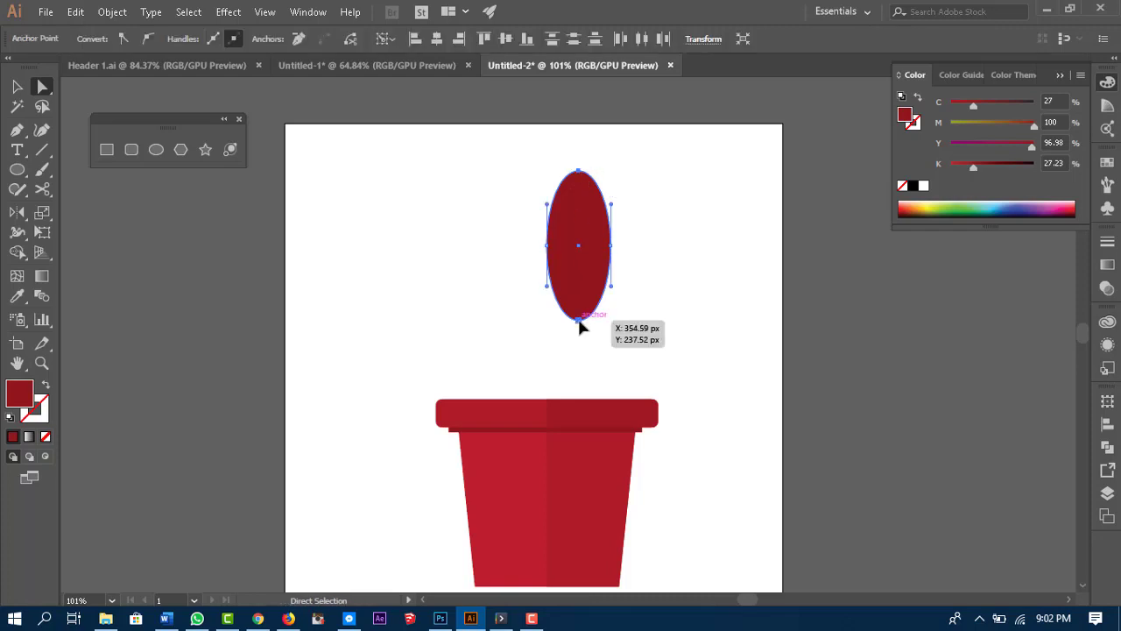
click(125, 39)
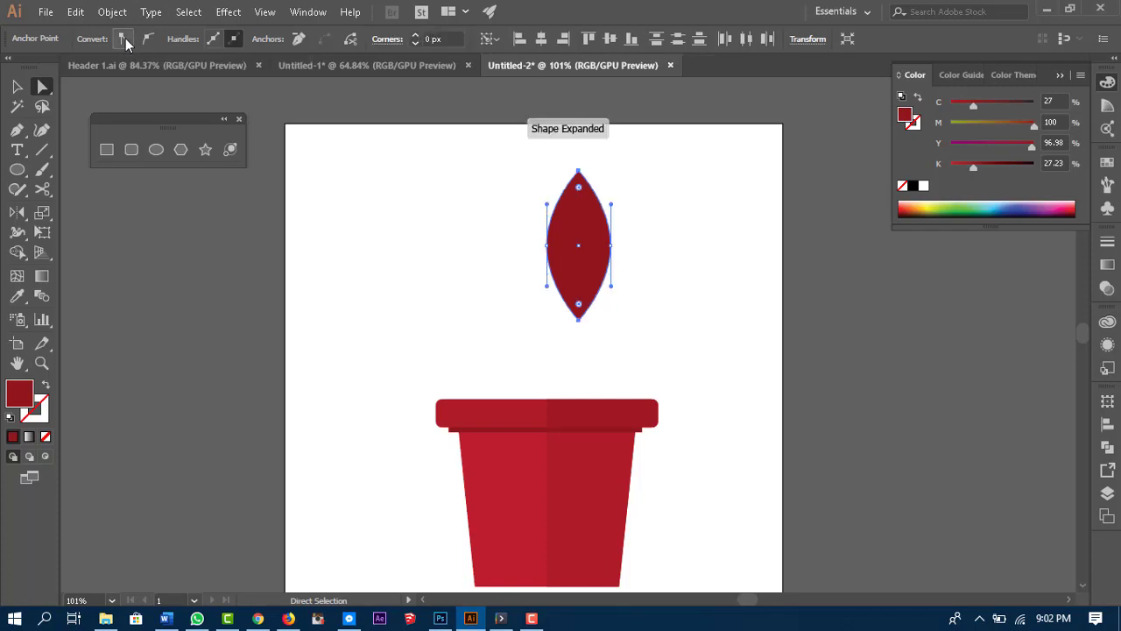
click(710, 218)
Step: Fill the pointed leaf shape above the pot with a dark green swatch, about C 86, M 17, Y 100, K 3
drag(745, 278, 737, 269)
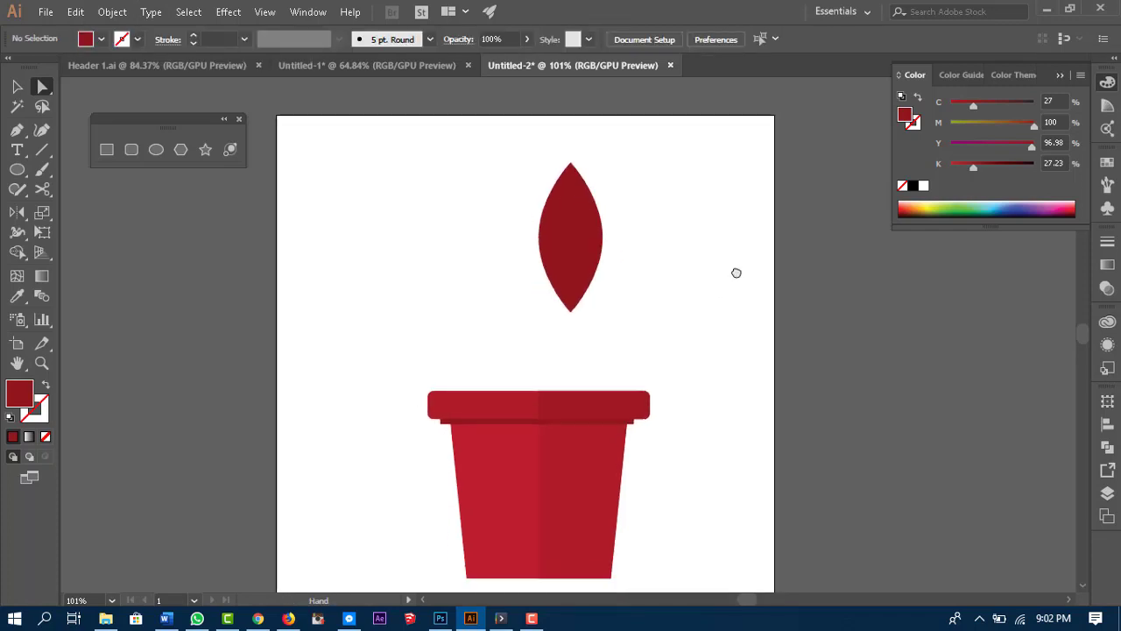
click(555, 263)
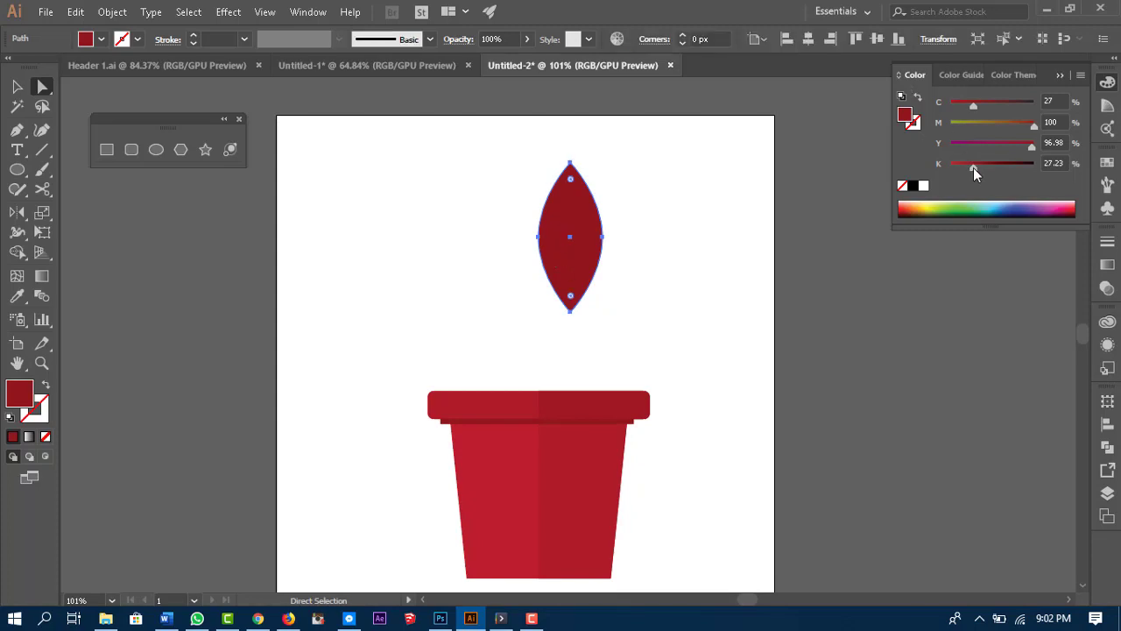
click(101, 38)
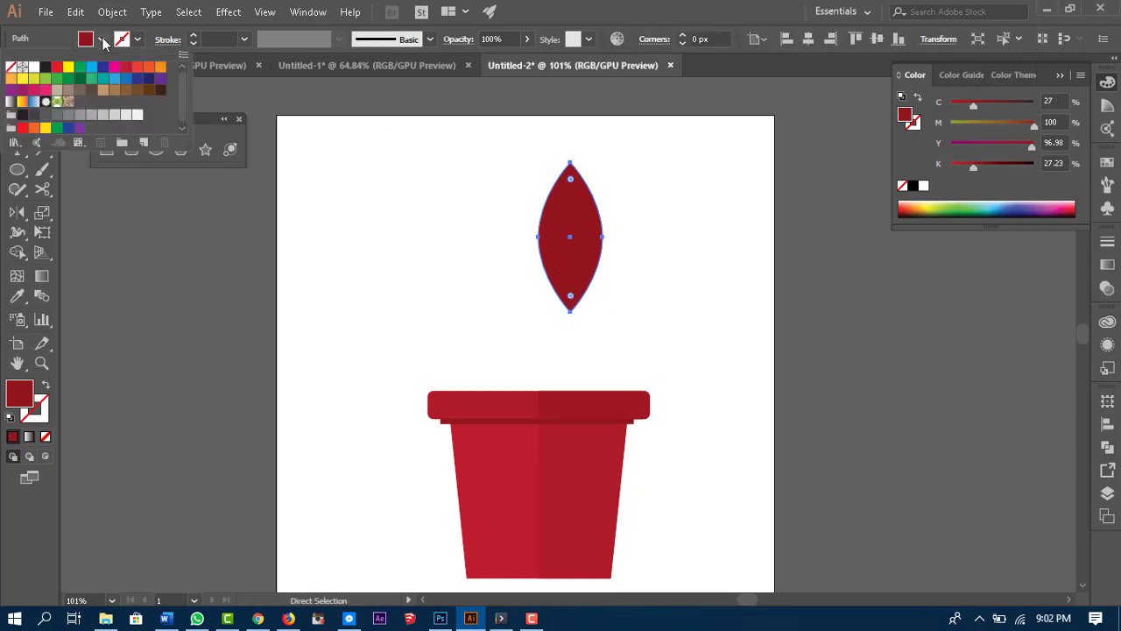
click(71, 80)
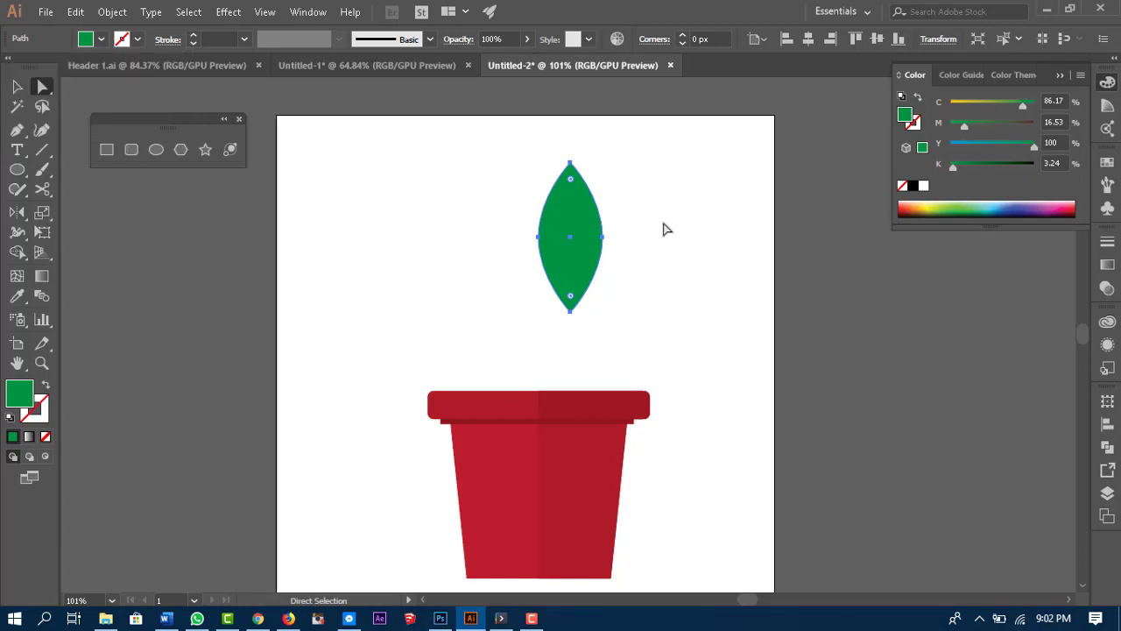
Step: Draw a rectangle inside the leaf covering its right half, fill it with lighter green, about C 75, M 0, Y 100, and restore normal drawing mode
click(45, 456)
click(109, 153)
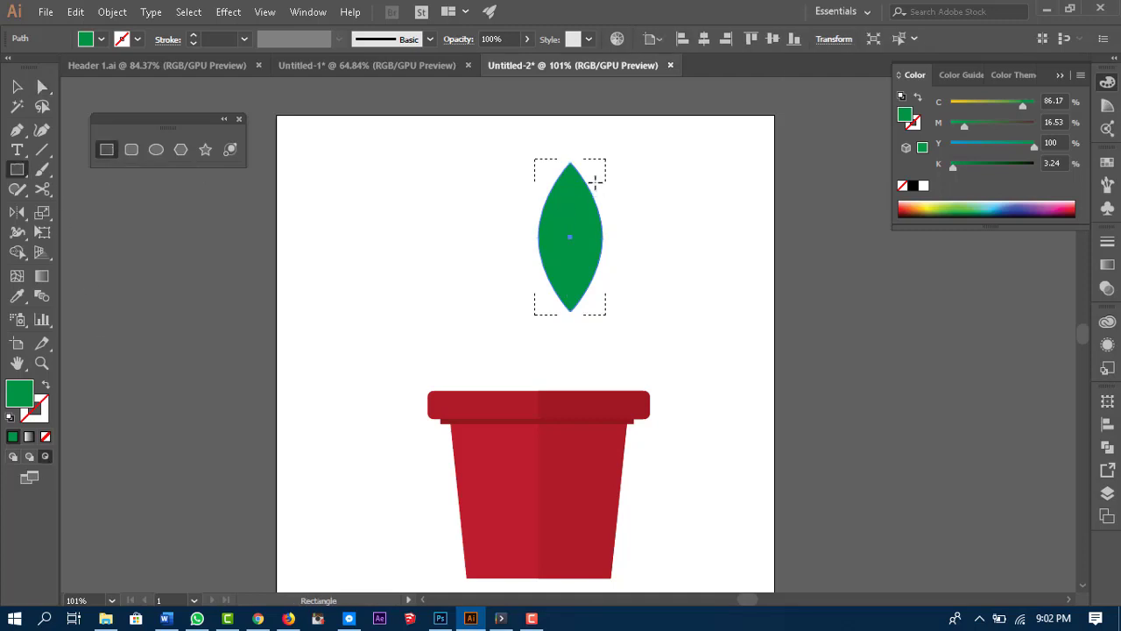
drag(570, 154, 621, 319)
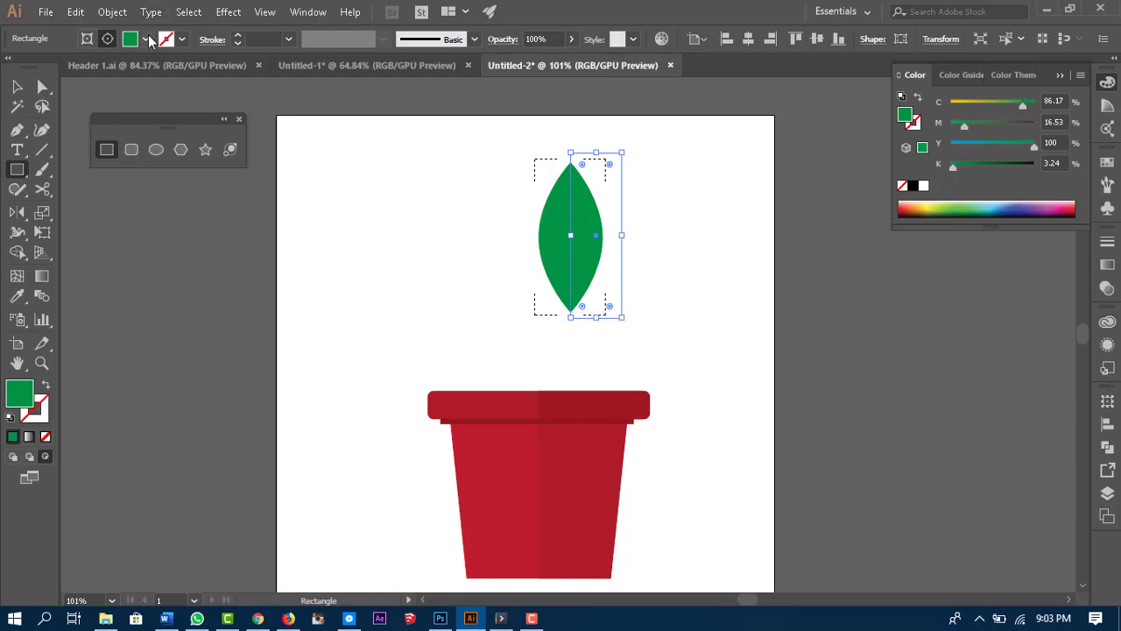
click(146, 39)
click(56, 79)
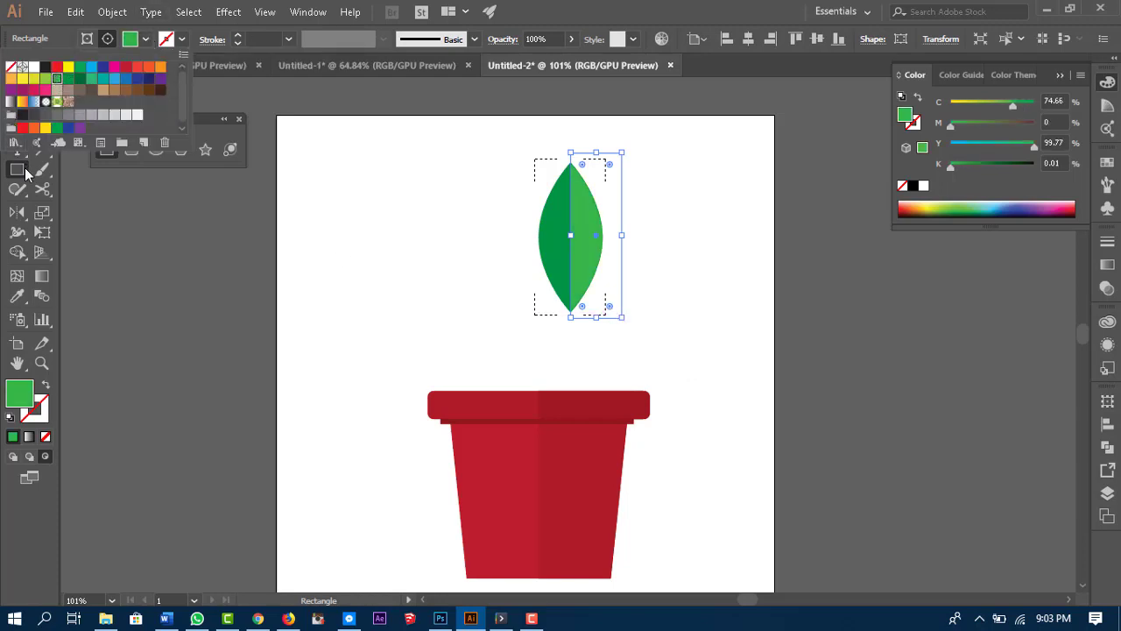
click(16, 86)
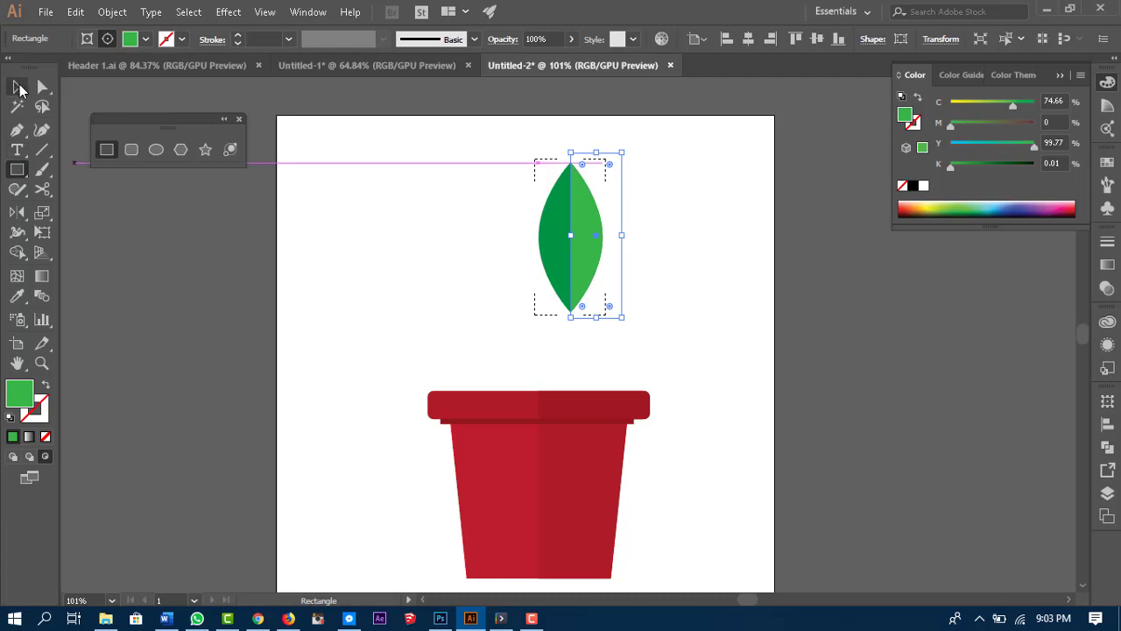
click(714, 226)
click(587, 236)
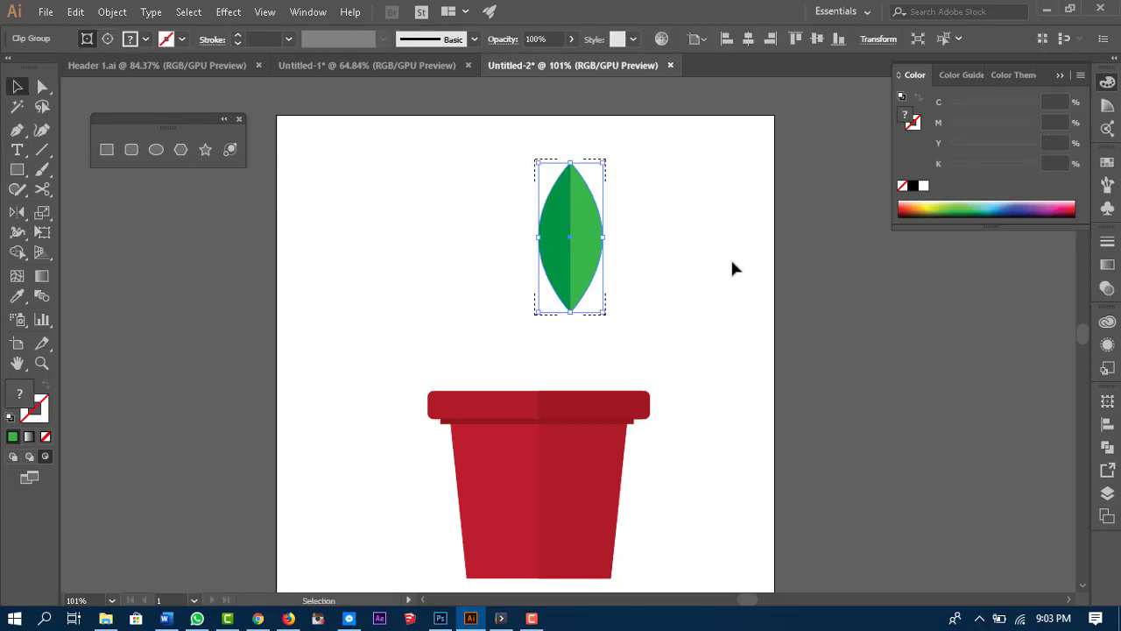
click(12, 457)
click(711, 259)
Step: Move the two-tone leaf down so its lower tip stands centred on the pot rim's upper edge
click(558, 275)
scroll(646, 316, down, 1)
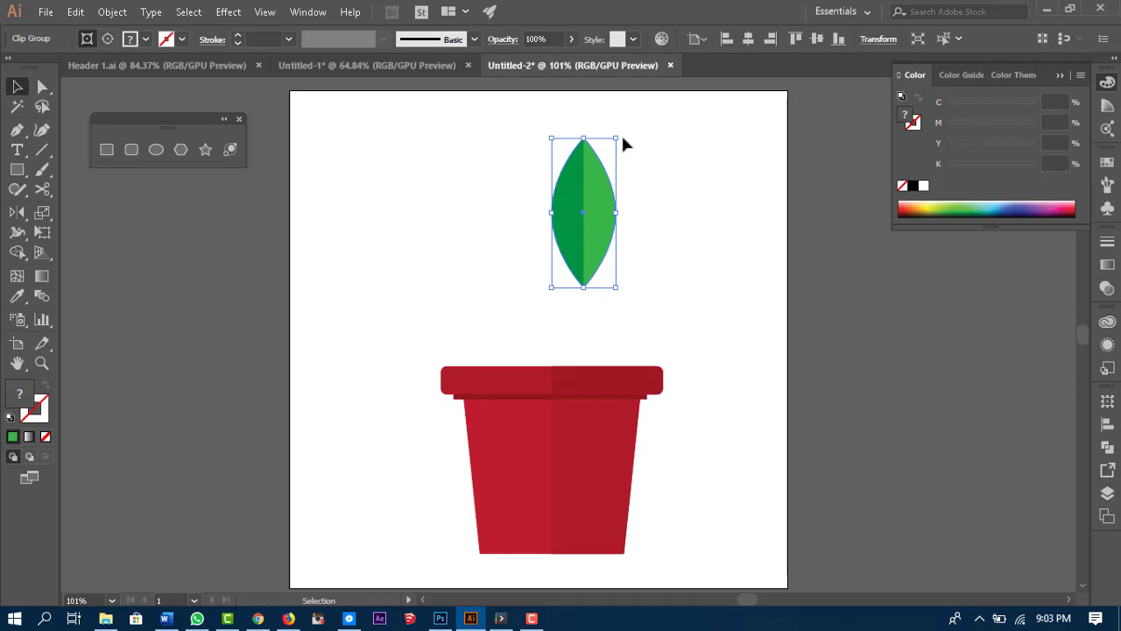
drag(590, 233, 557, 313)
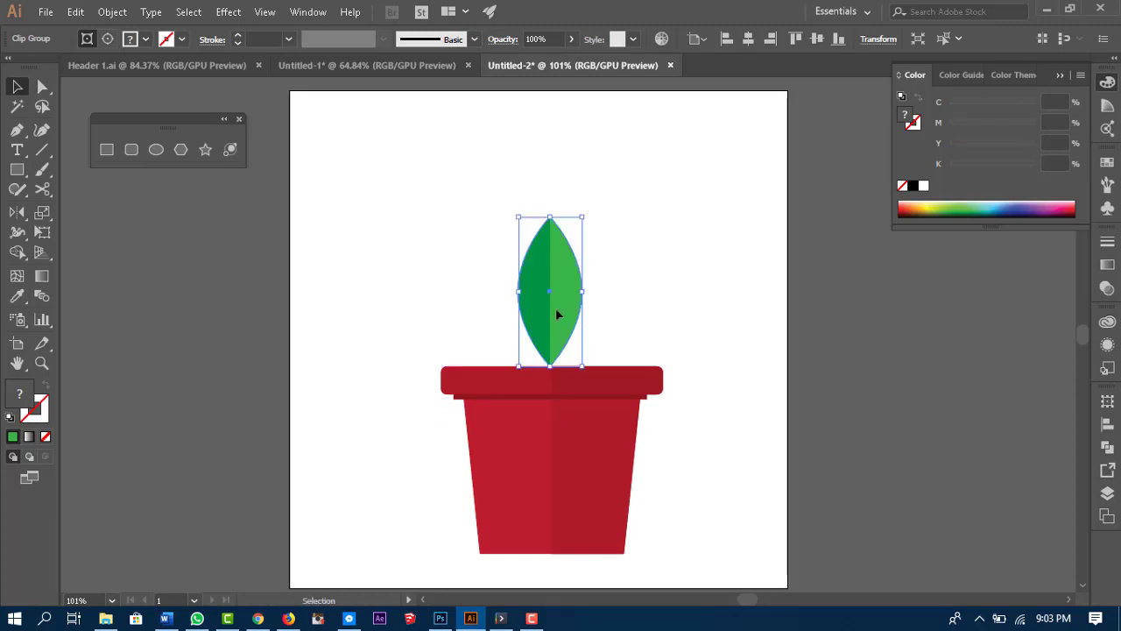
Step: Duplicate the leaf in place, rotate the copy about 45° clockwise and move it so its base meets the upright leaf's base
scroll(636, 318, down, 1)
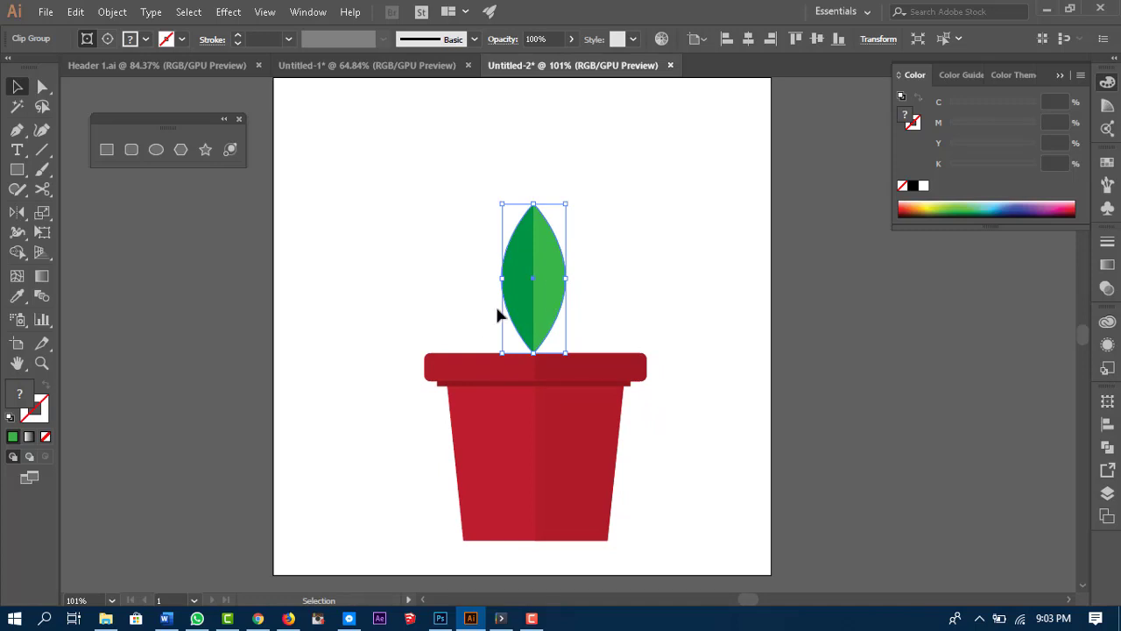
key(a)
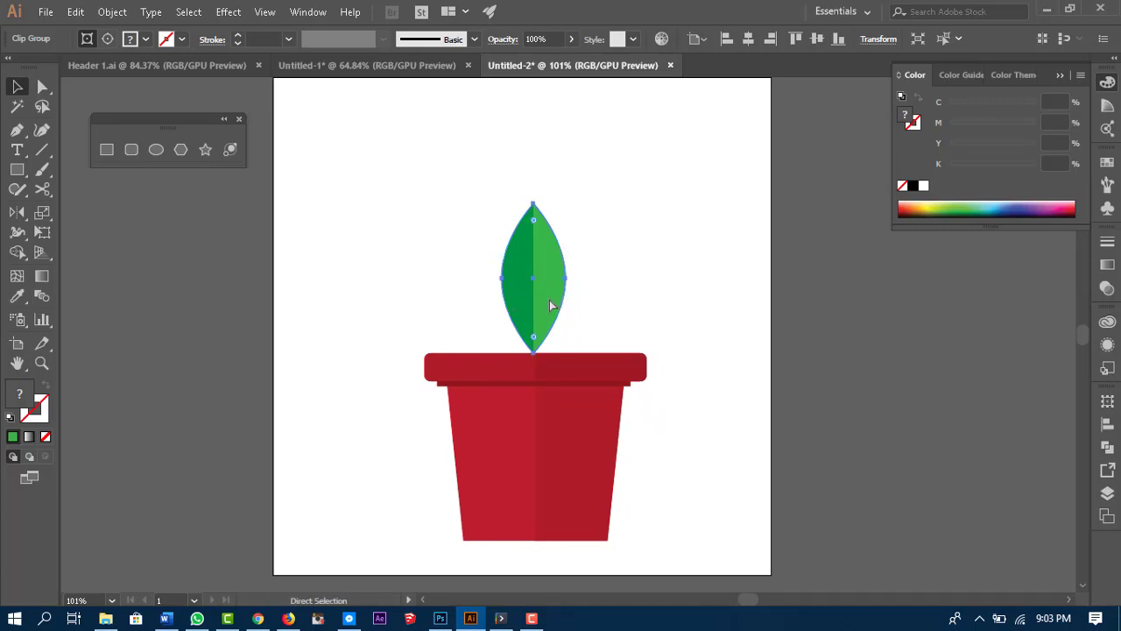
key(v)
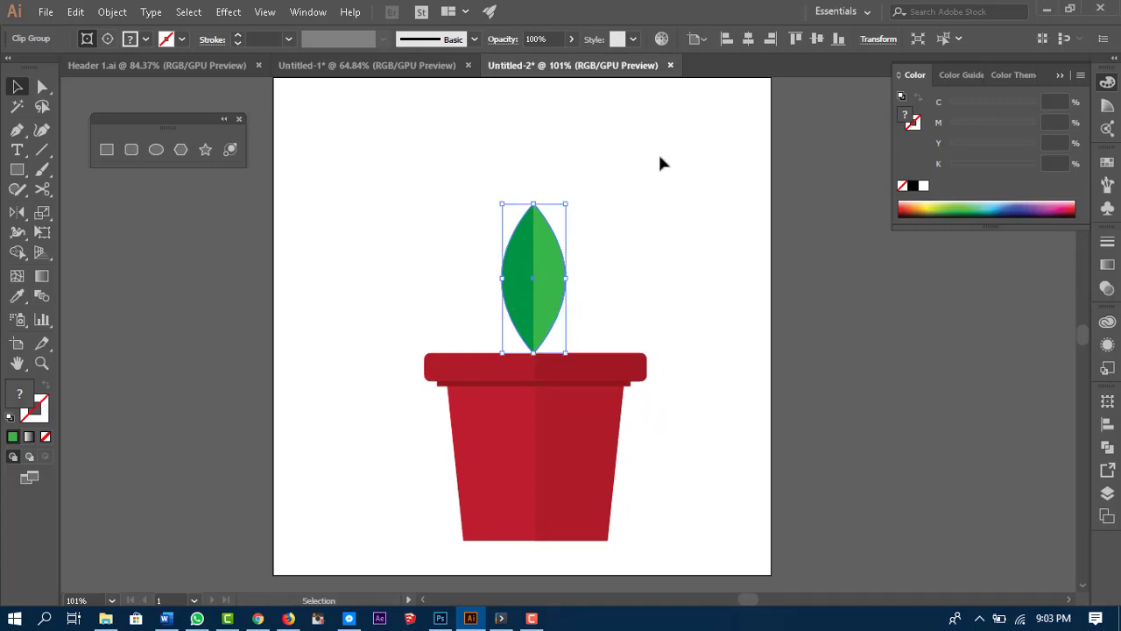
drag(570, 204, 632, 256)
click(76, 11)
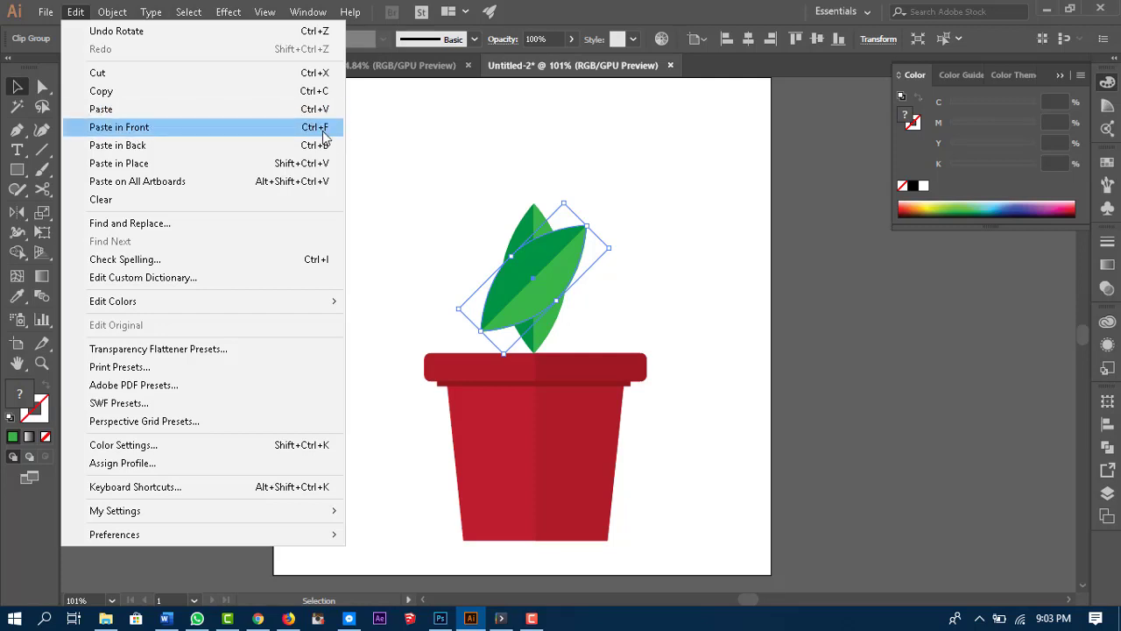
click(545, 259)
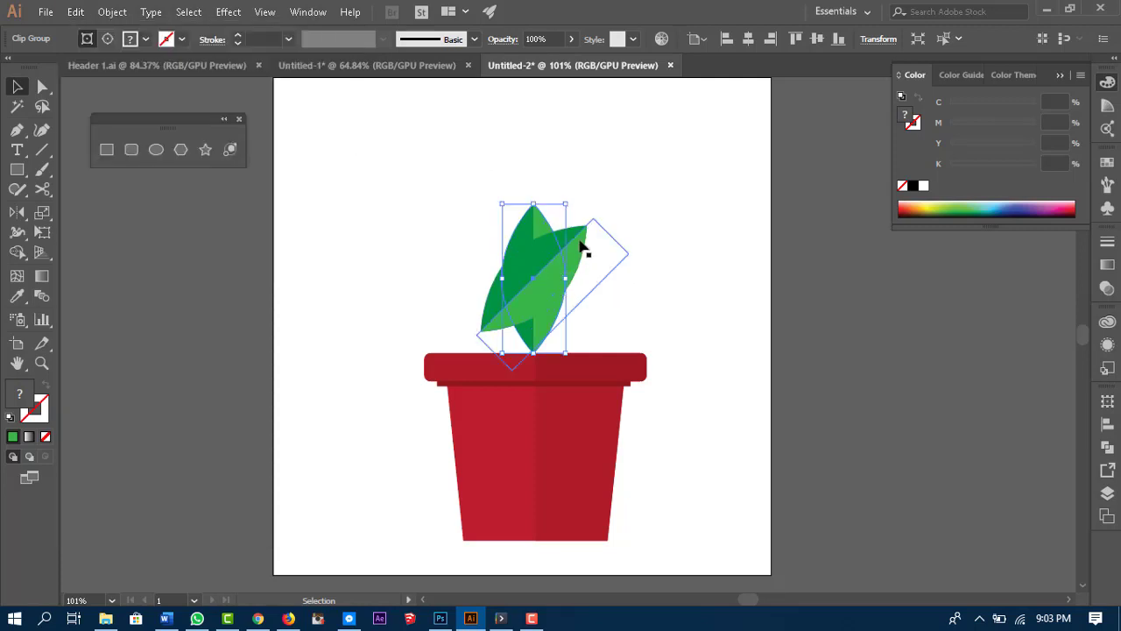
click(580, 241)
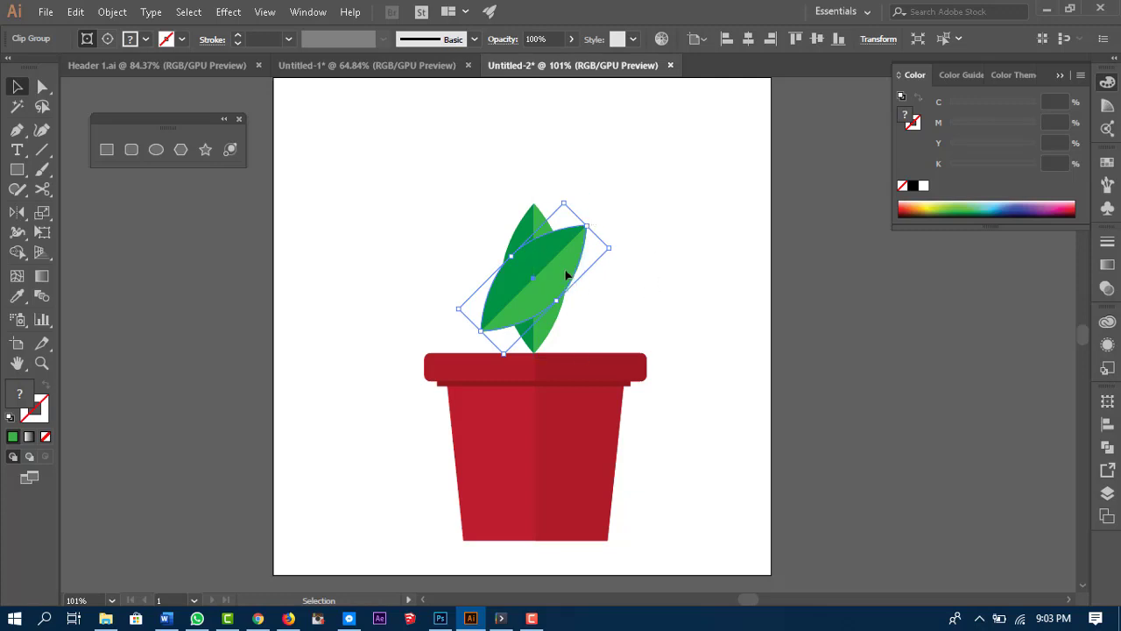
drag(555, 275, 610, 300)
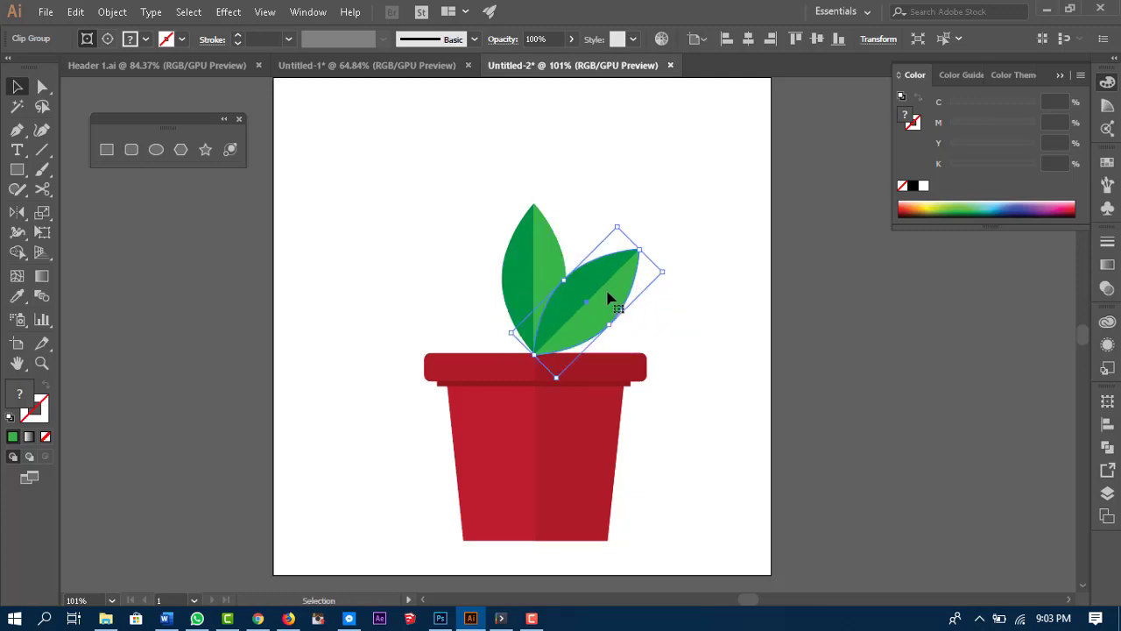
Step: Add another copy of the upright leaf, rotated about 45° counterclockwise, and place it on the left with its base at the shared point
click(548, 238)
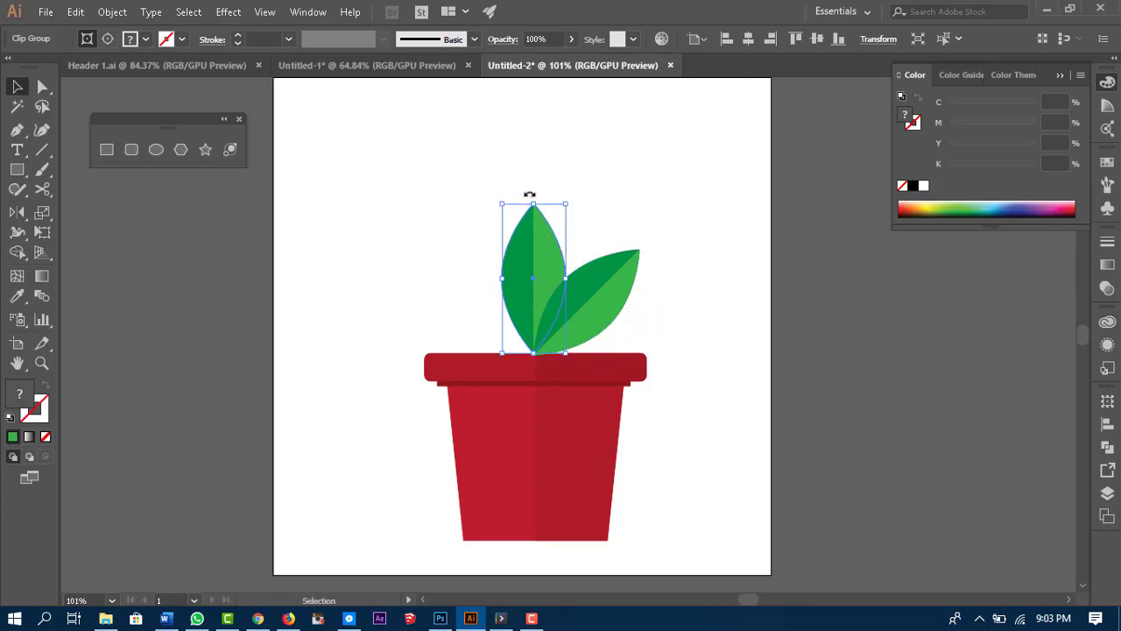
drag(529, 194, 447, 208)
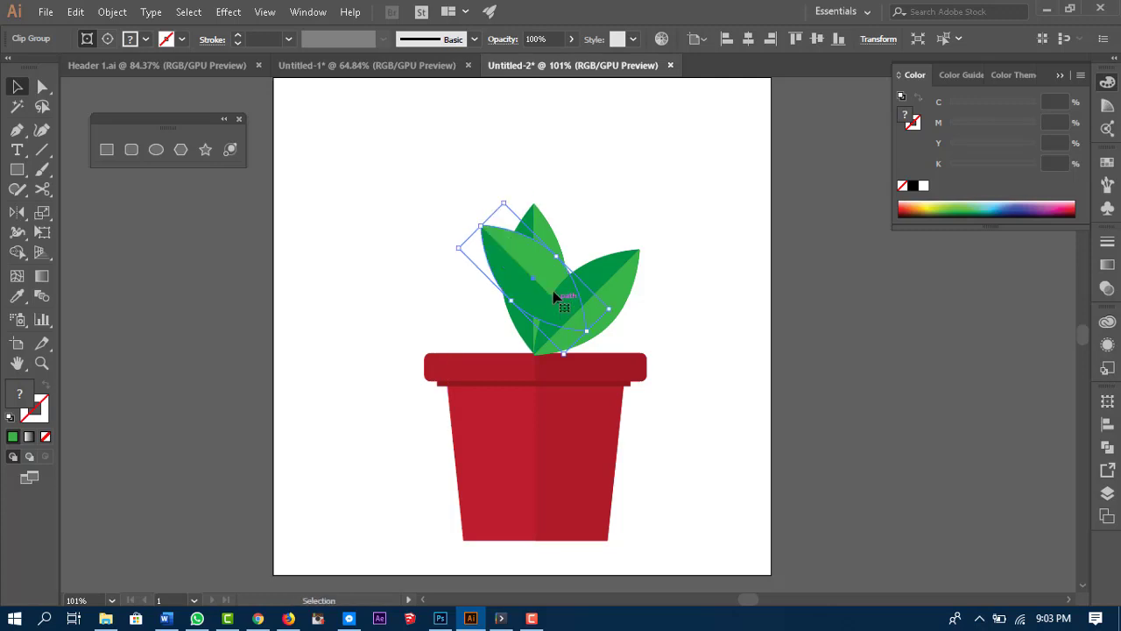
drag(549, 276, 505, 304)
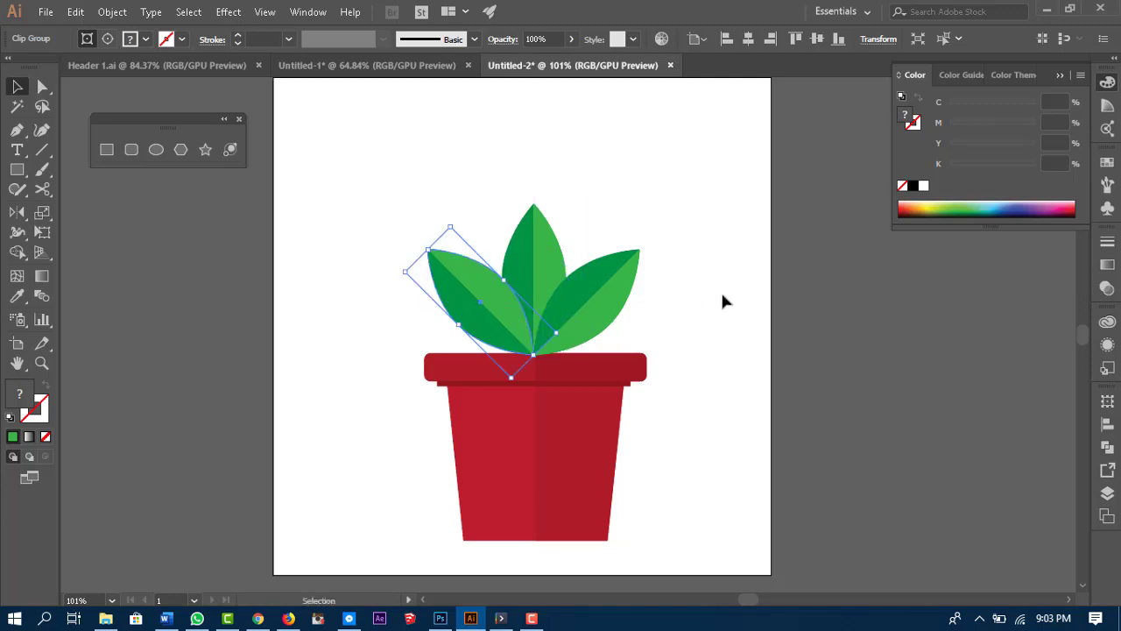
click(732, 268)
Step: Select all three leaves and combine them into one group
drag(752, 313, 737, 339)
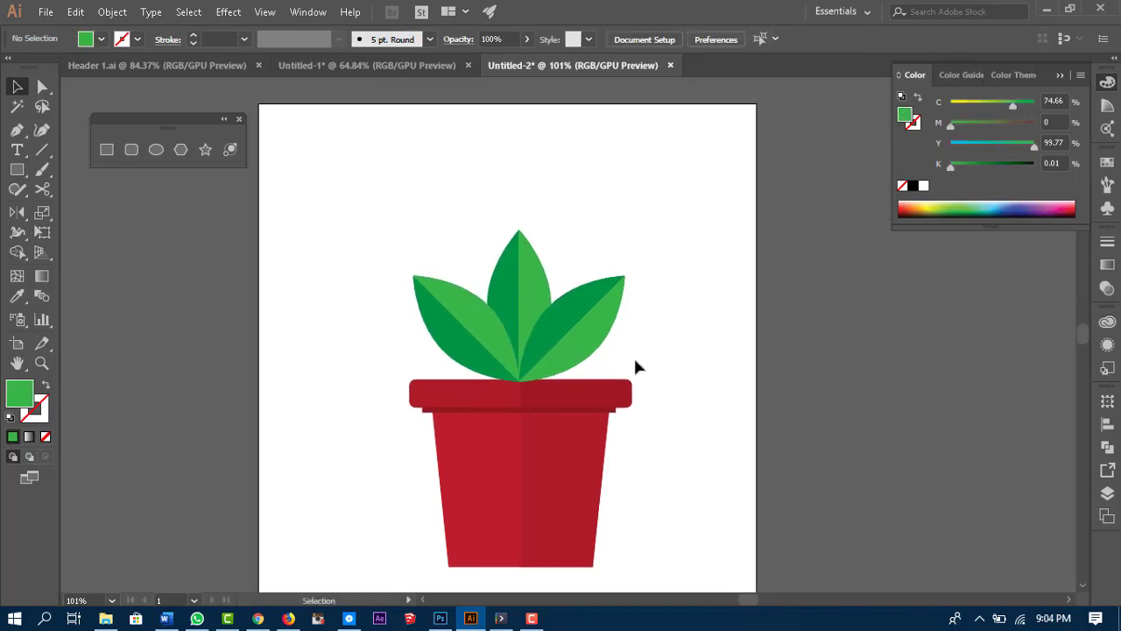
key(ctrl+space)
drag(563, 338, 623, 380)
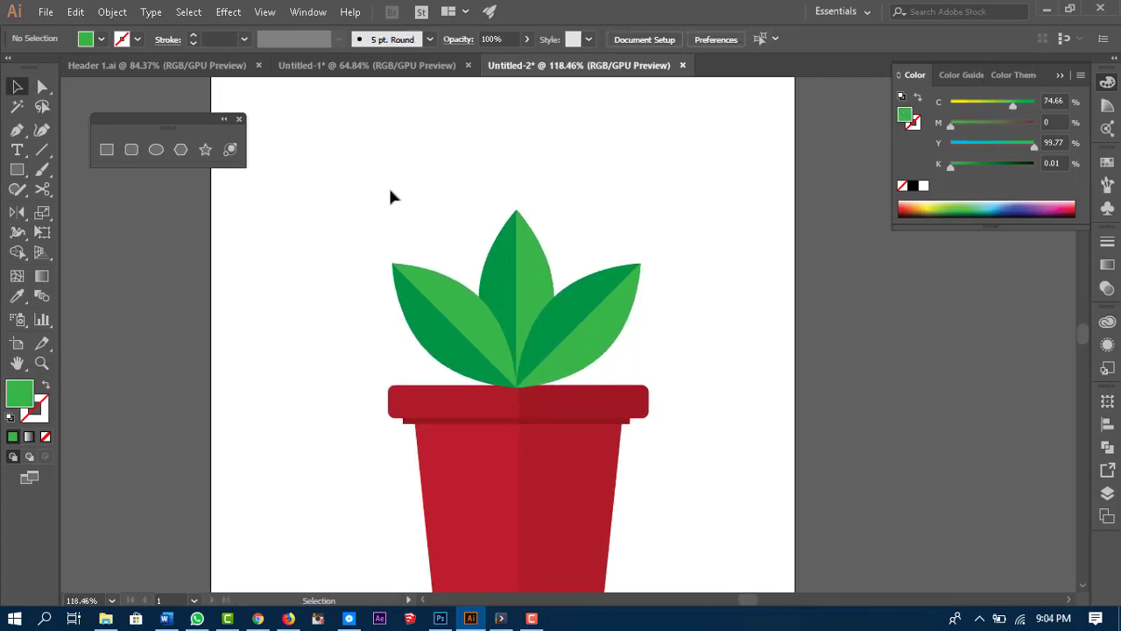
drag(454, 267, 638, 339)
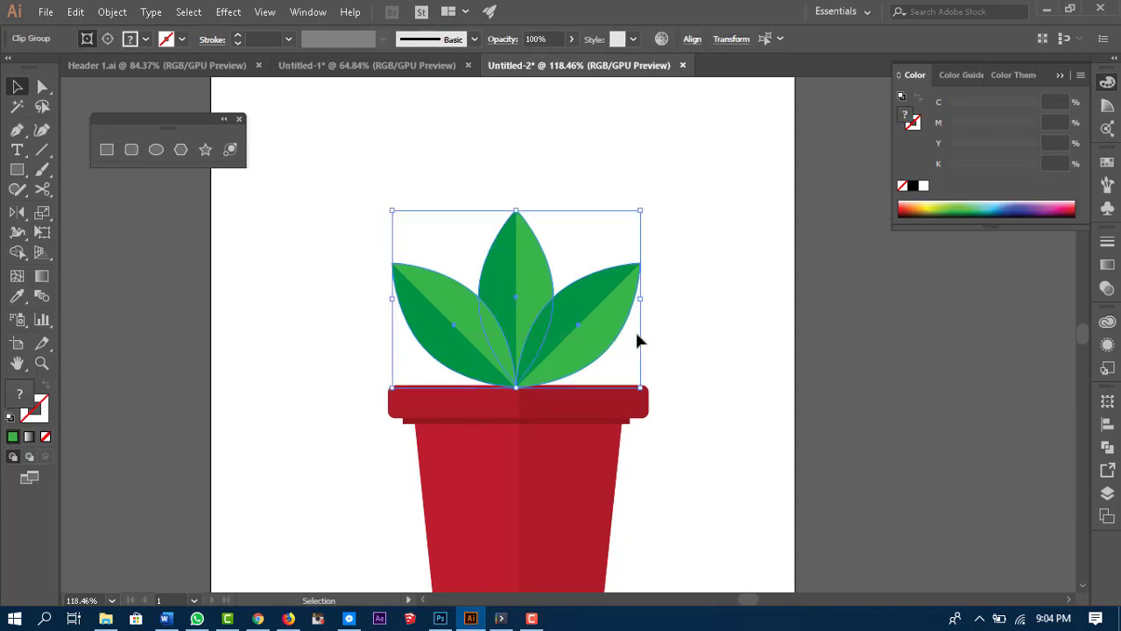
right_click(599, 313)
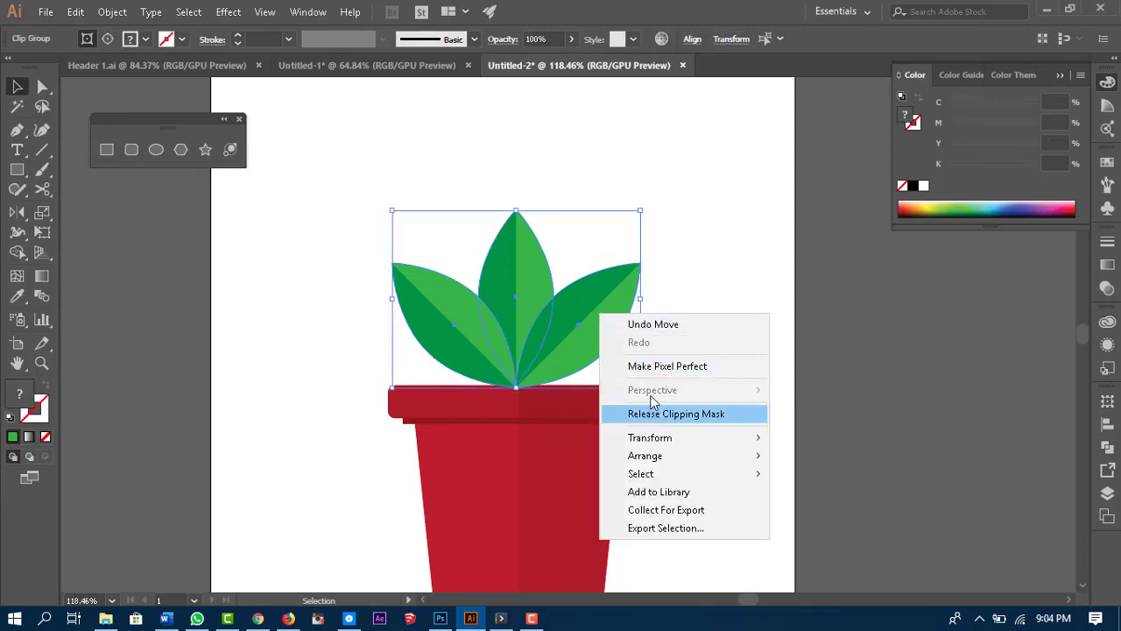
click(595, 160)
click(617, 319)
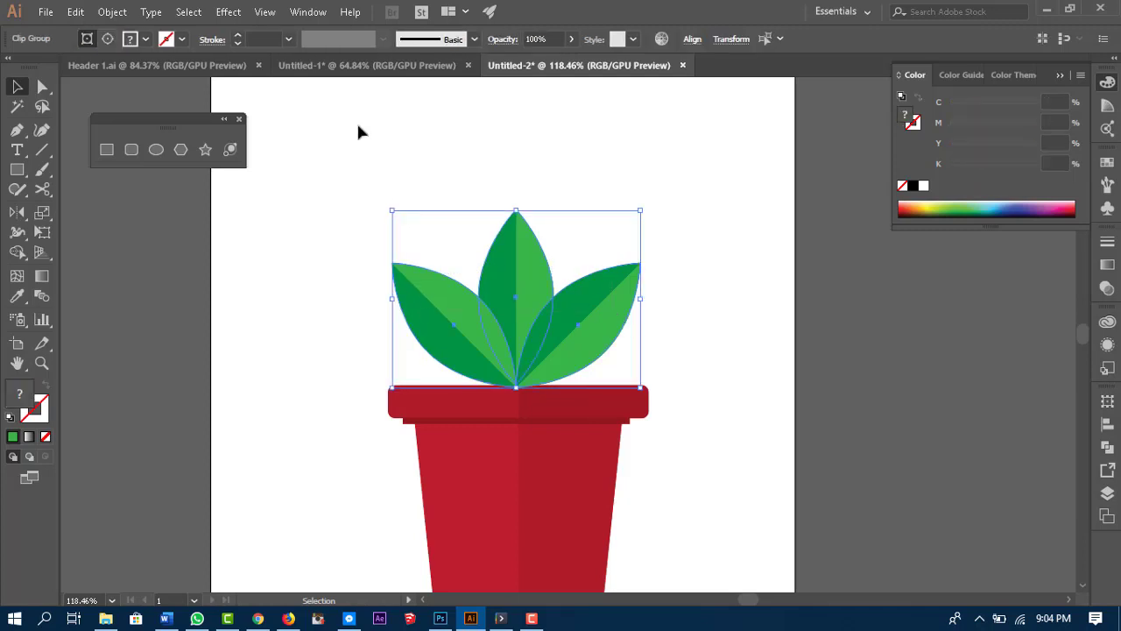
click(111, 13)
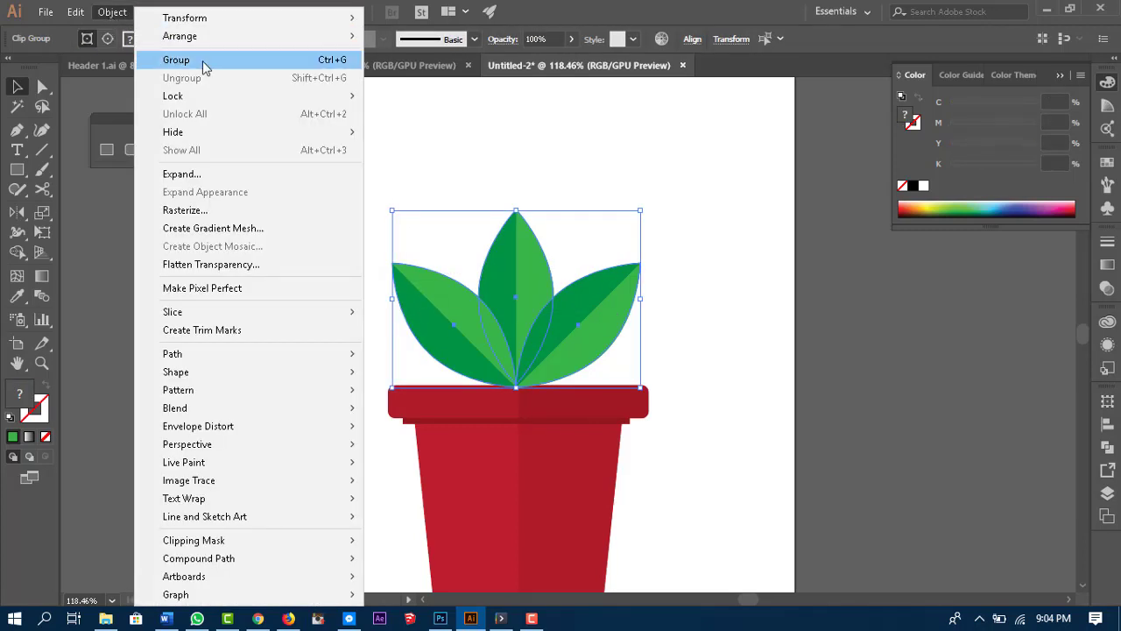
click(253, 67)
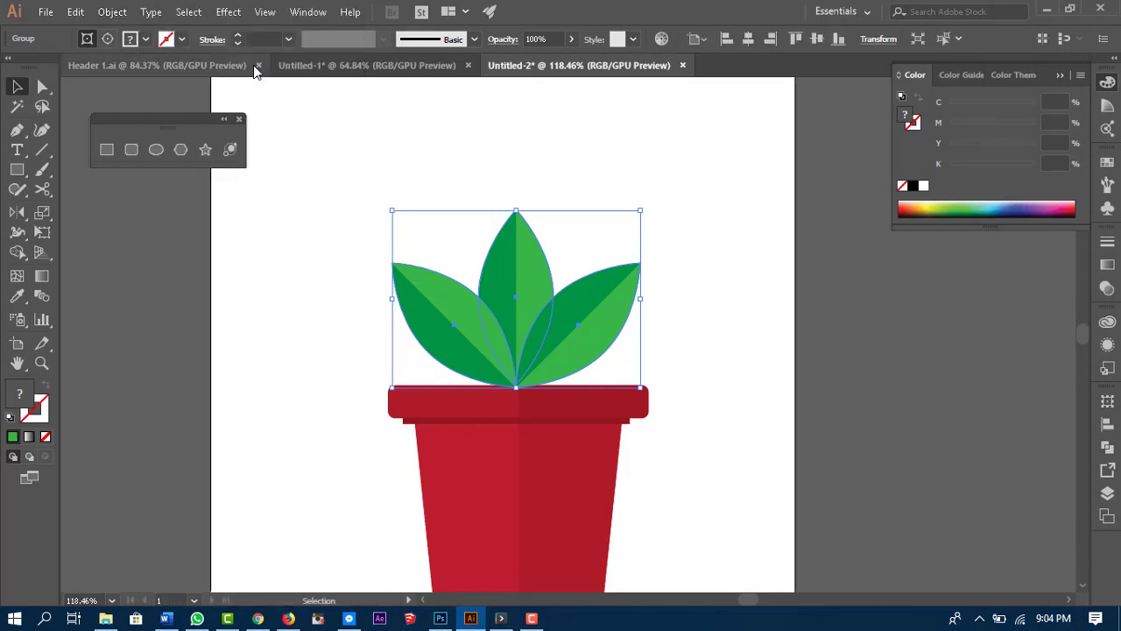
Step: Send the leaf group to the back of the stacking order, behind the pot
right_click(522, 249)
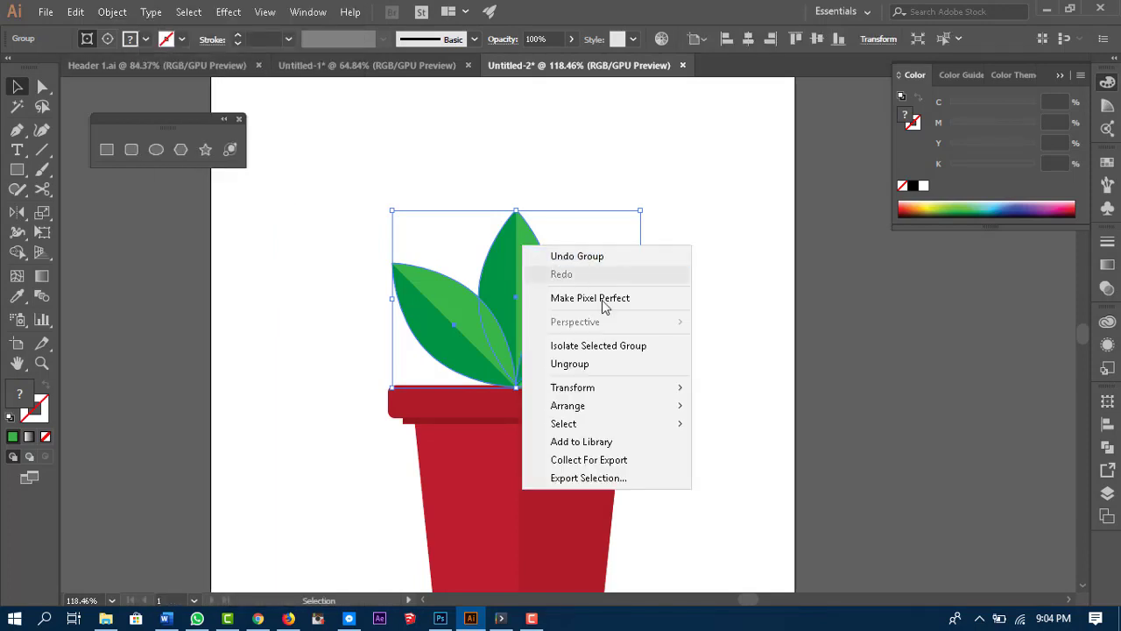
mouse_move(643, 412)
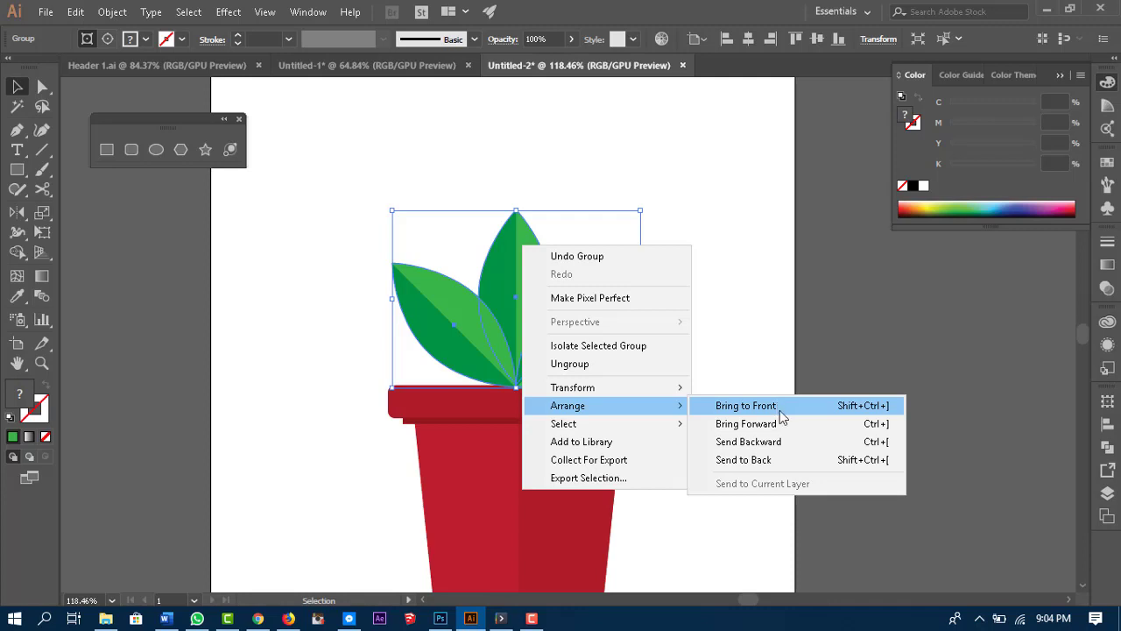
click(777, 461)
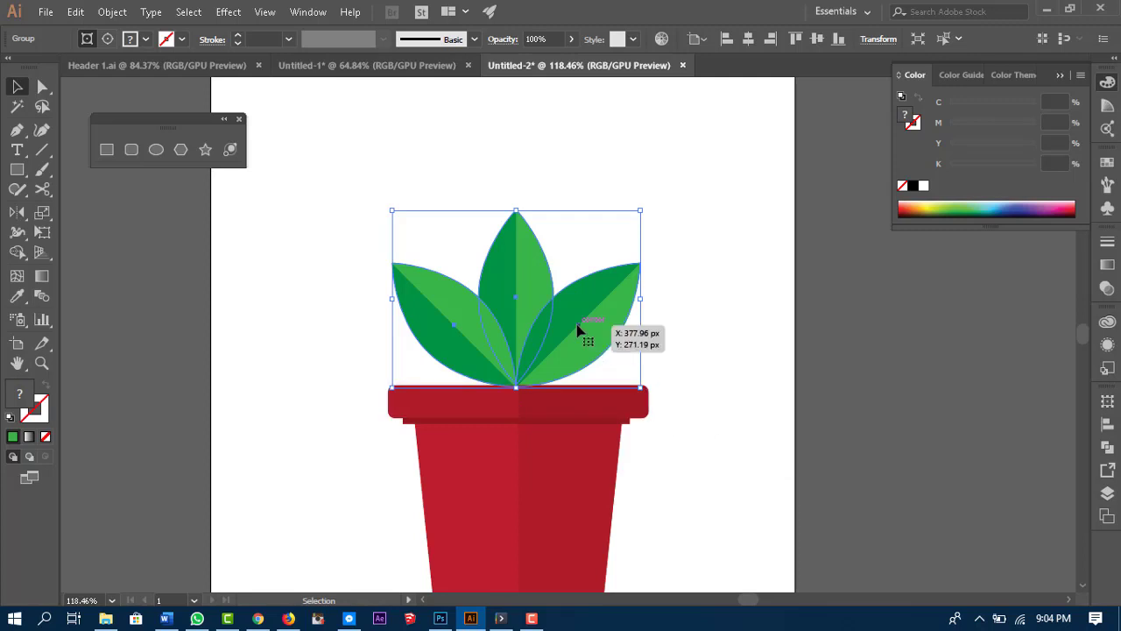
key(ctrl+shift+a)
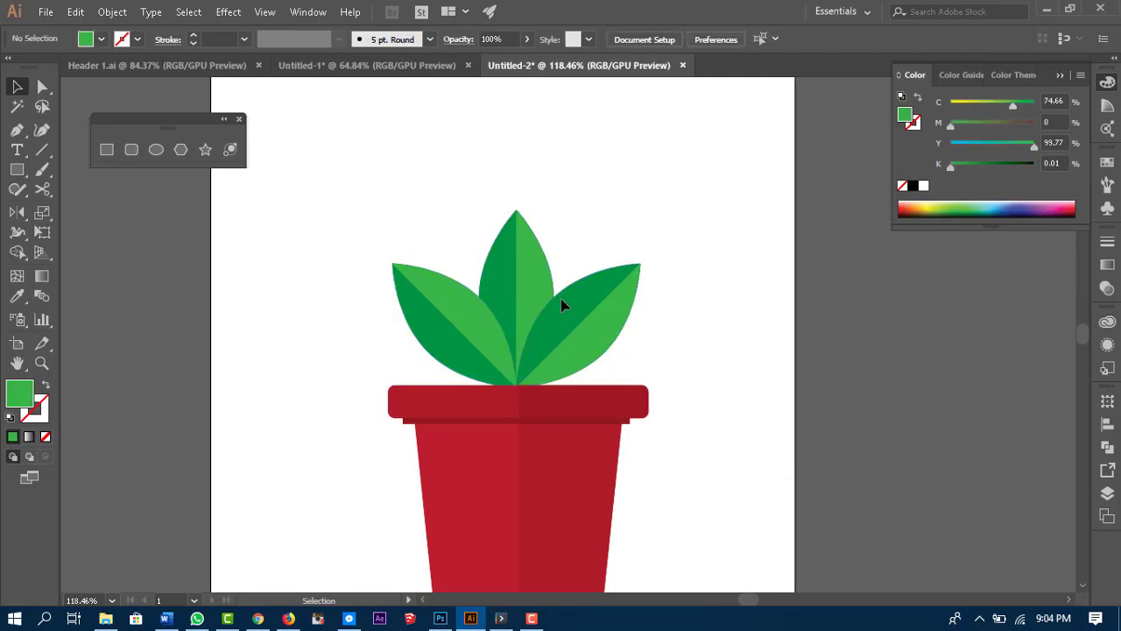
Step: Move the leaf group straight down so the leaf bases are tucked behind the pot's rim
click(517, 245)
drag(533, 270, 537, 302)
click(728, 280)
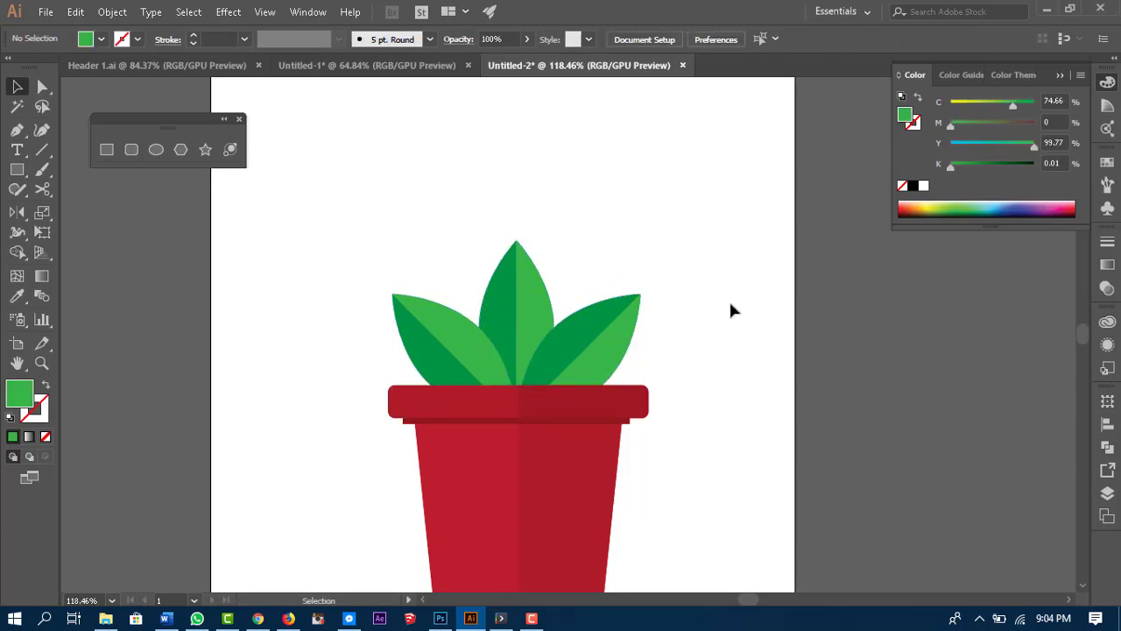
scroll(789, 376, down, 2)
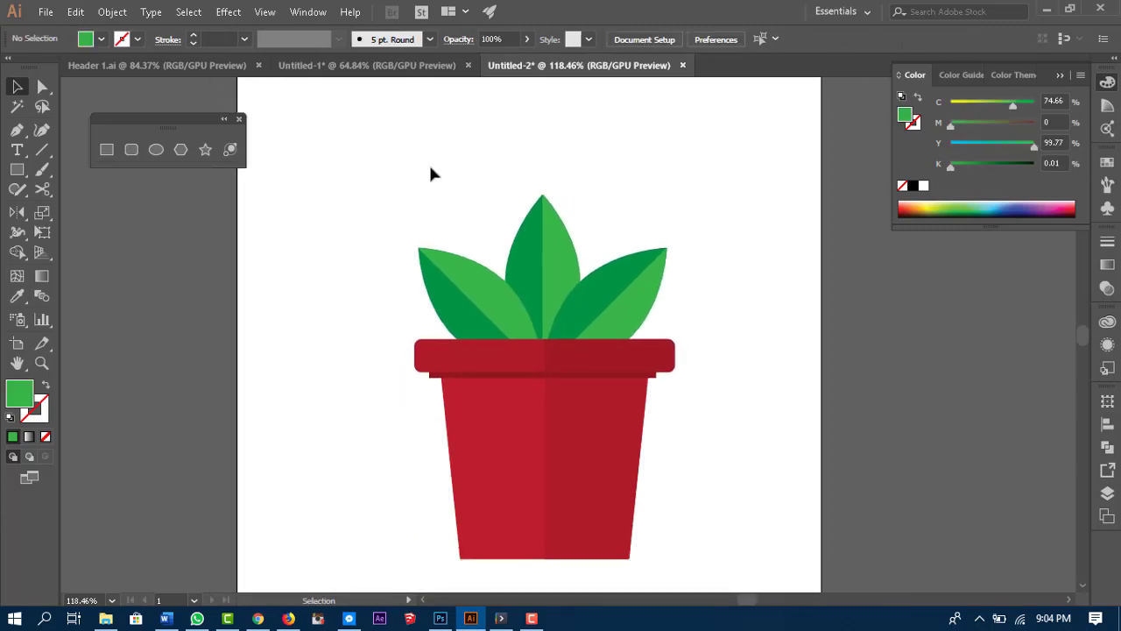
drag(390, 174, 698, 455)
click(757, 446)
scroll(758, 446, down, 3)
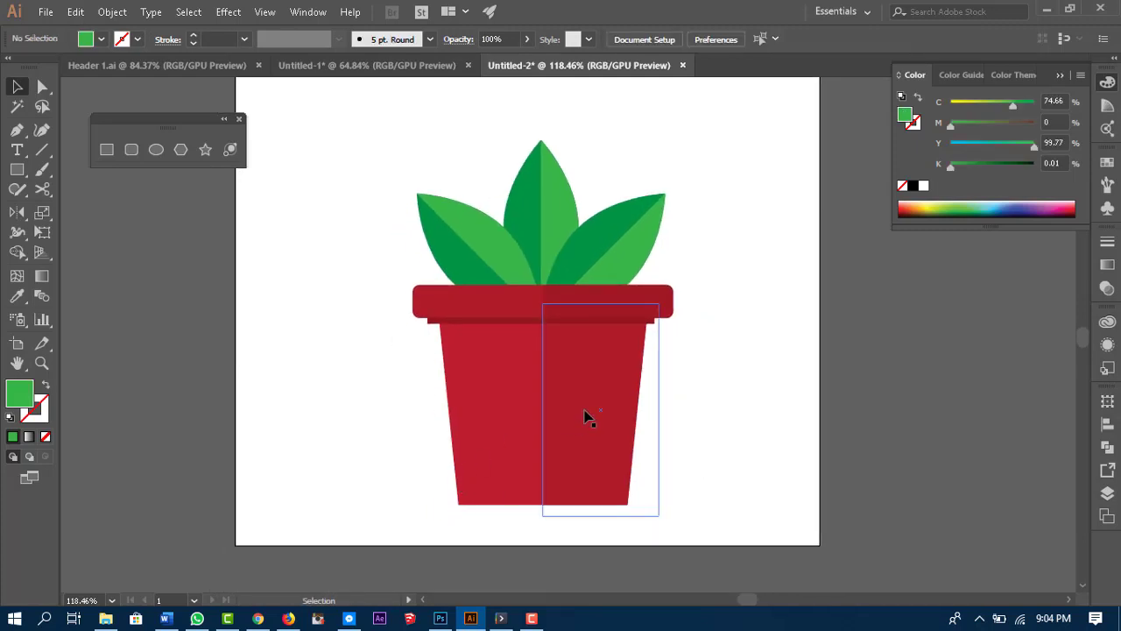
Step: Draw a thin rectangle across the bottom edge of the pot, slightly wider than the pot's base
drag(387, 137, 683, 460)
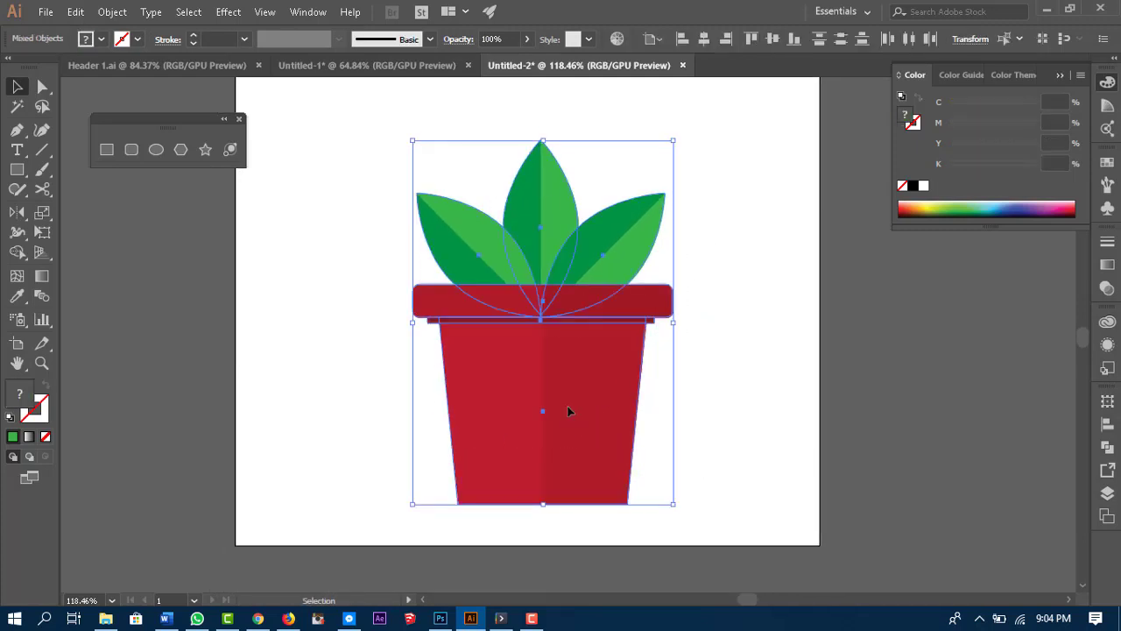
click(740, 318)
key(m)
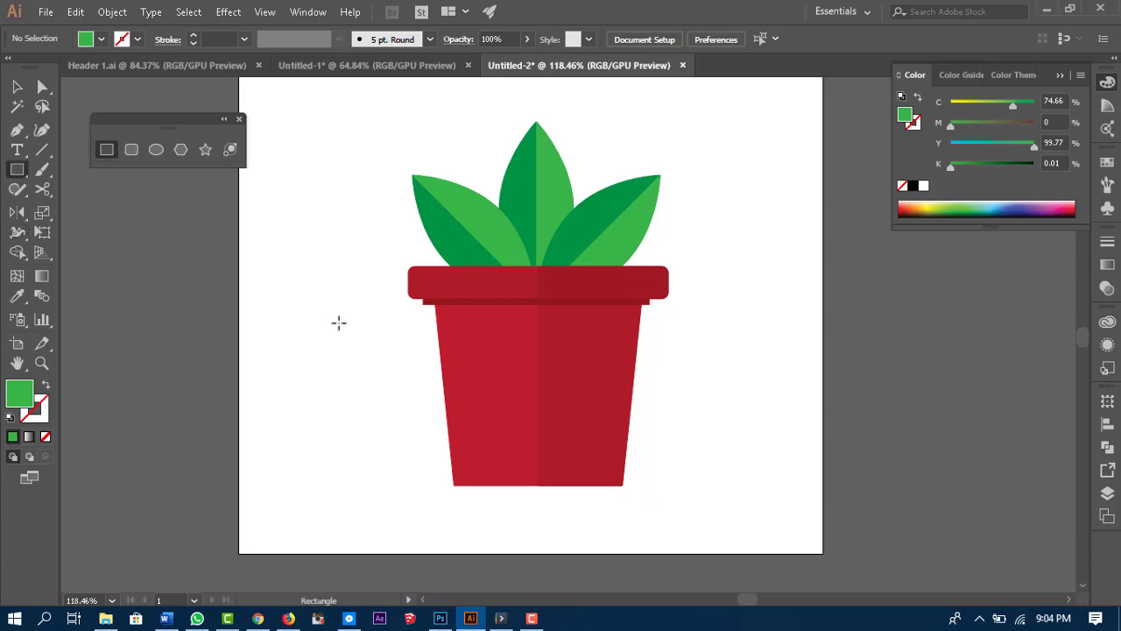
drag(447, 474, 627, 496)
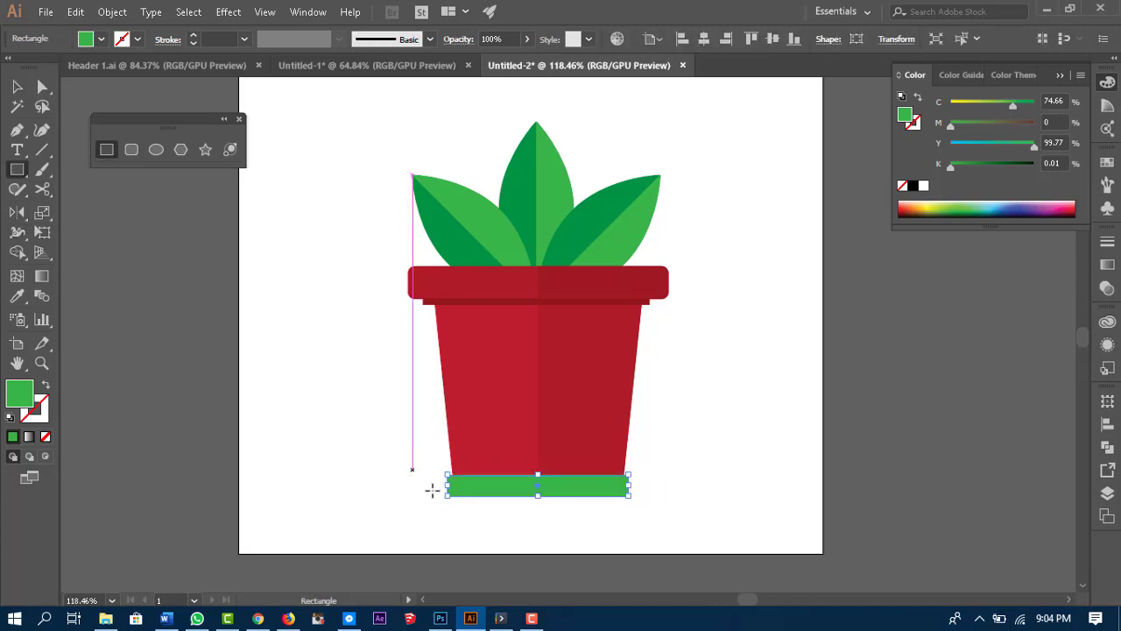
drag(449, 488, 446, 483)
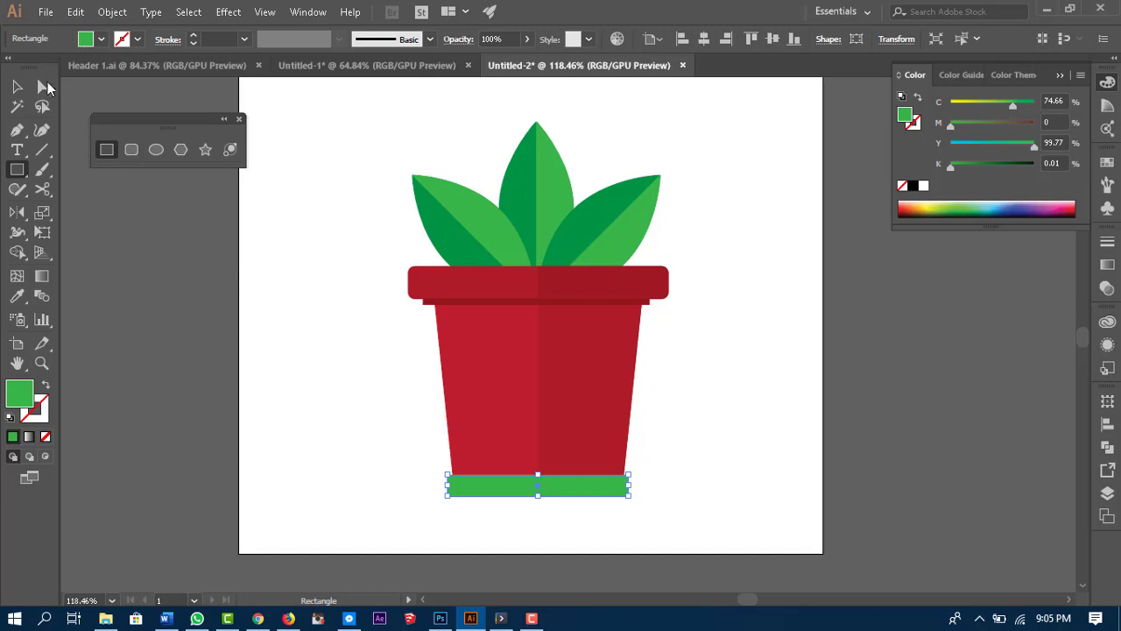
Step: Fill the base rectangle with the crimson red swatch (C 17.93, M 100, Y 91.14, K 7.87)
click(18, 87)
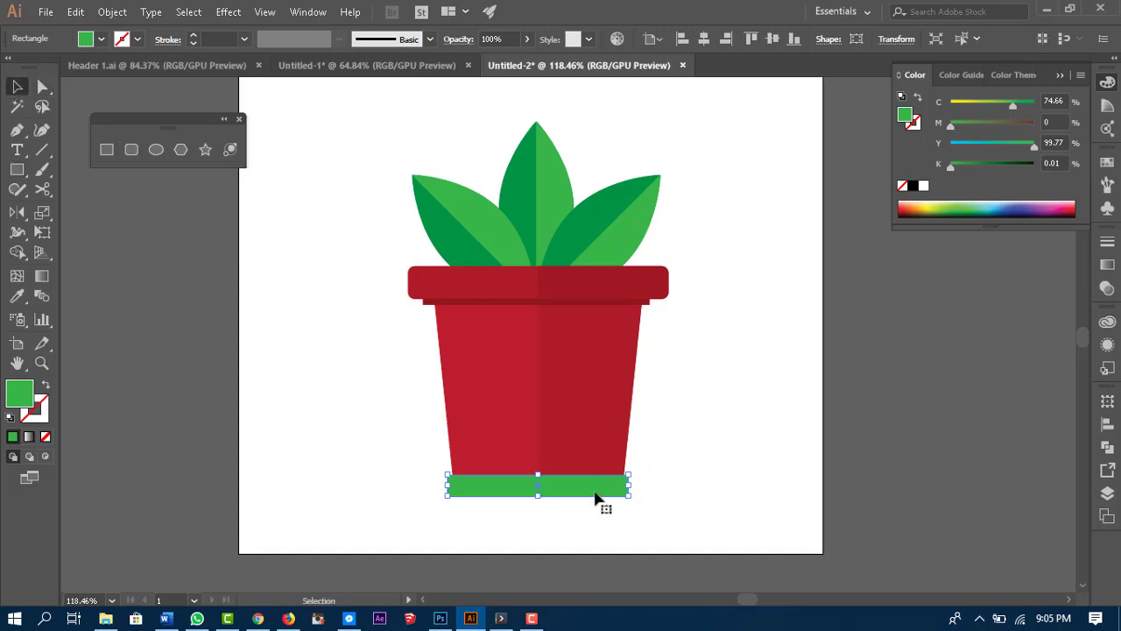
click(102, 38)
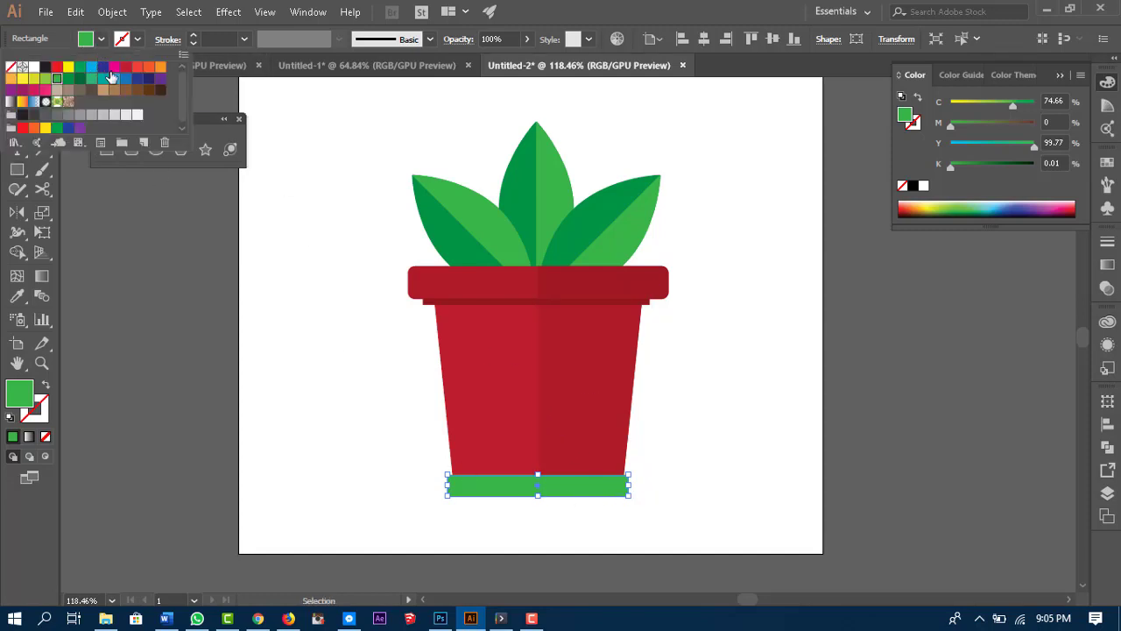
click(123, 70)
click(752, 412)
click(752, 411)
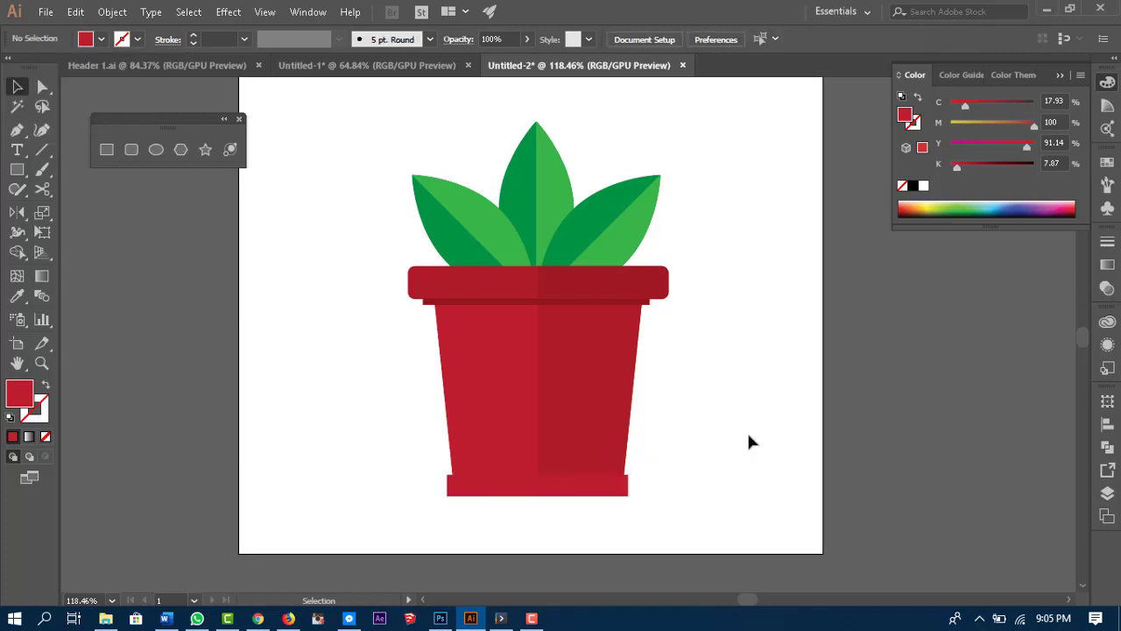
Step: Round the base rectangle's corners slightly and move it down so its top edge meets the pot's bottom edge
click(611, 489)
key(a)
drag(618, 486, 641, 501)
key(v)
click(680, 405)
drag(570, 493, 570, 501)
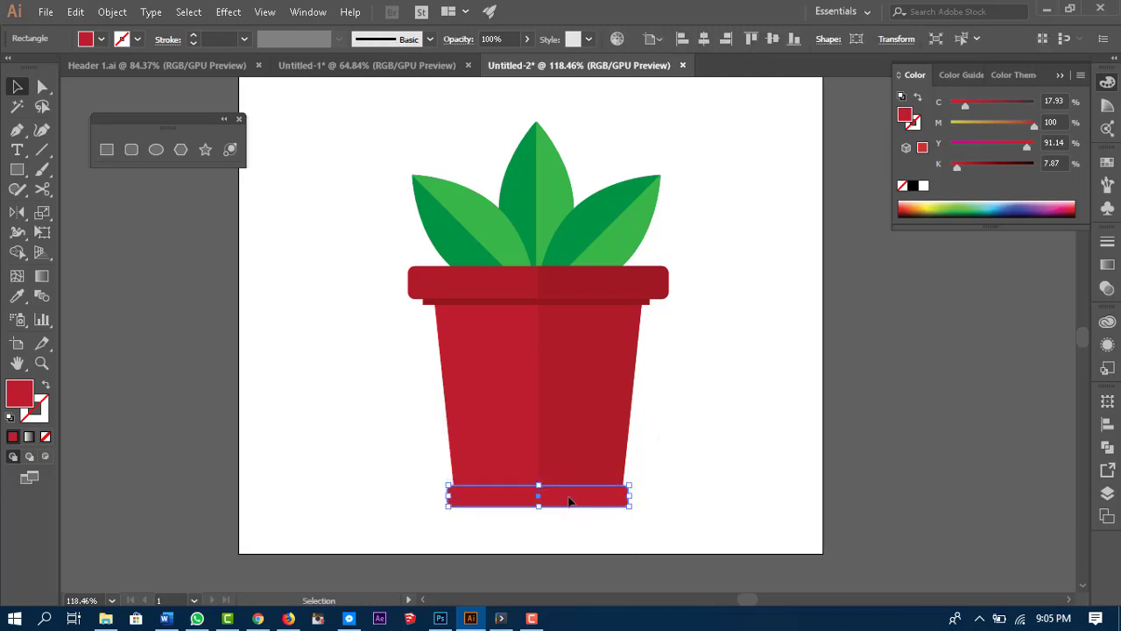
click(718, 409)
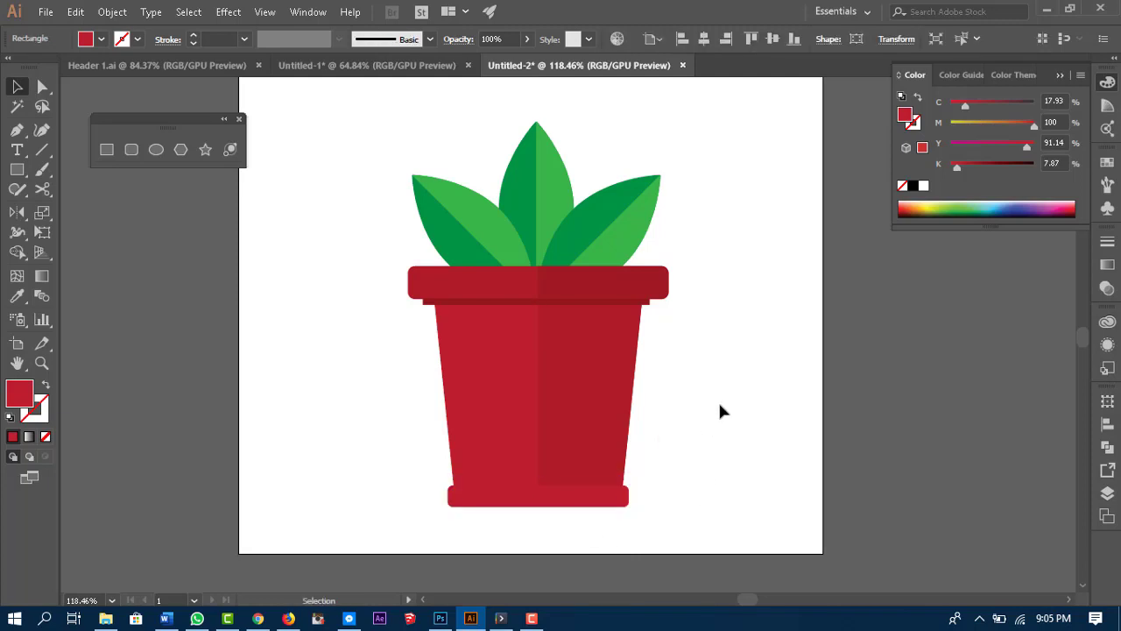
Step: Darken the rounded base strip by setting the black value of its fill to 26%
click(631, 495)
drag(956, 169, 965, 169)
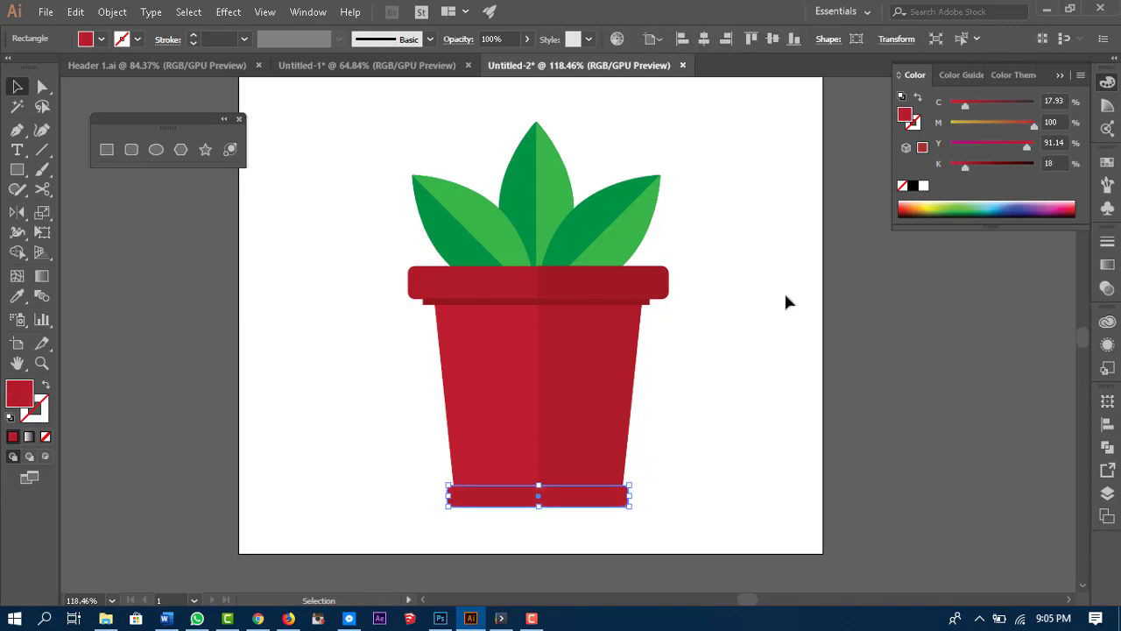
click(756, 303)
mouse_move(771, 378)
mouse_down()
mouse_move(750, 423)
mouse_move(783, 353)
mouse_move(786, 368)
mouse_up()
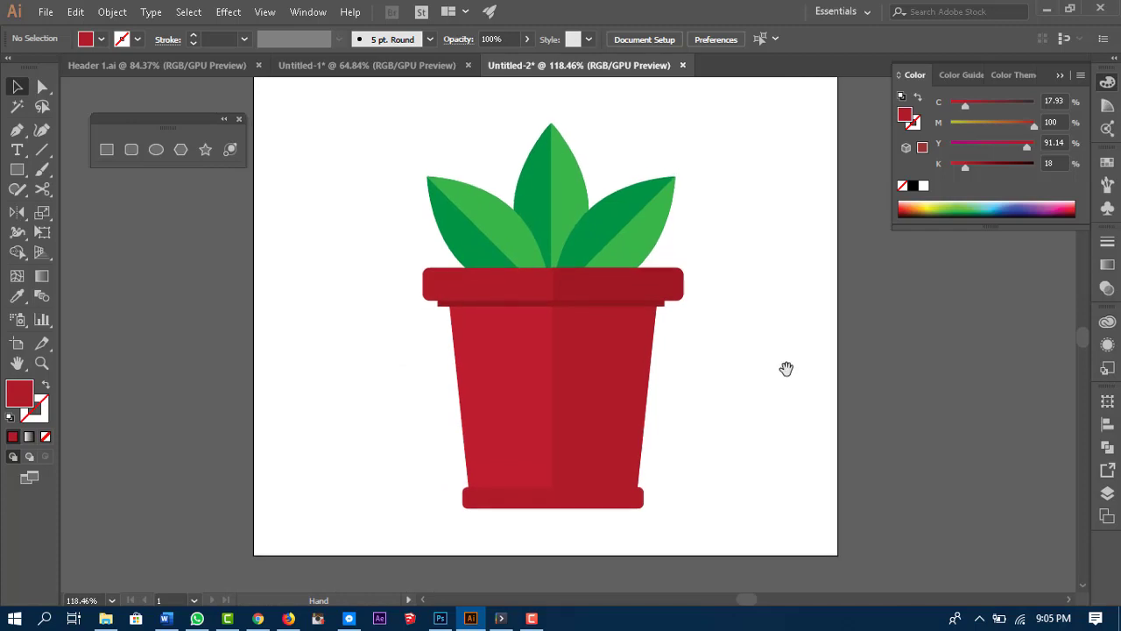
click(639, 502)
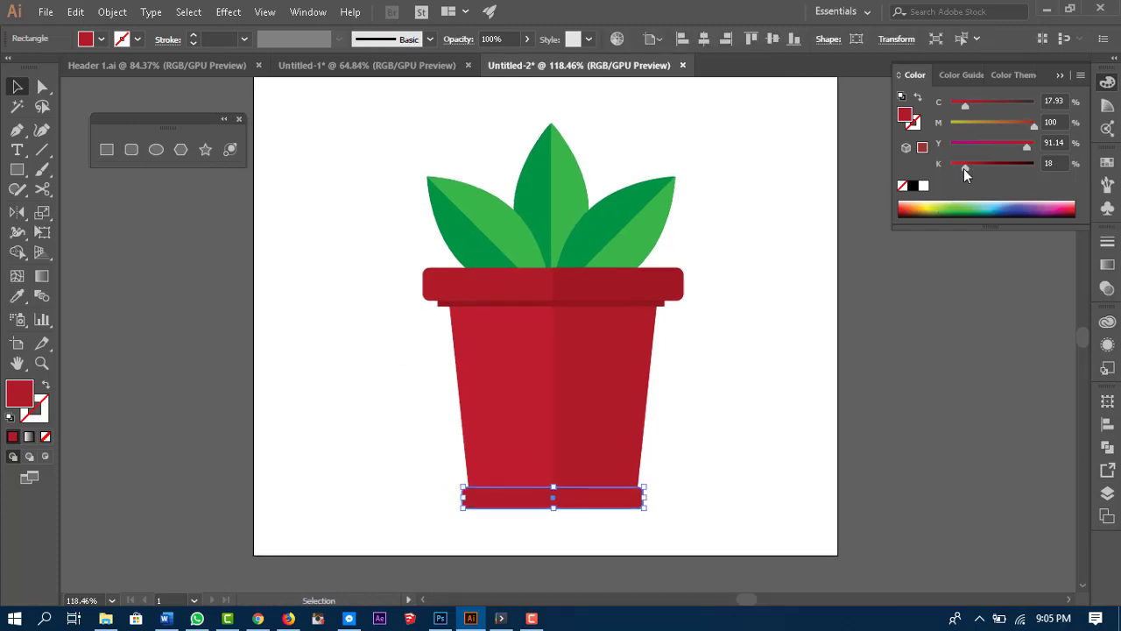
drag(964, 169, 970, 166)
click(787, 351)
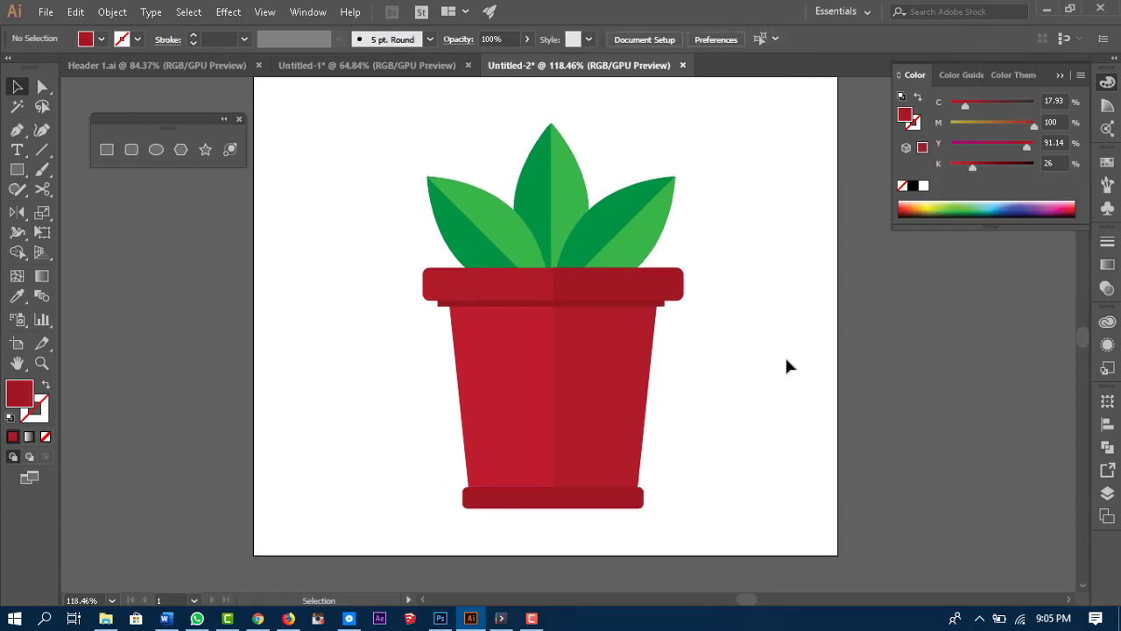
Step: Select the whole potted plant, move it to the left of the artboard and scale it down proportionally
drag(753, 404, 756, 427)
drag(350, 143, 725, 543)
drag(652, 466, 533, 477)
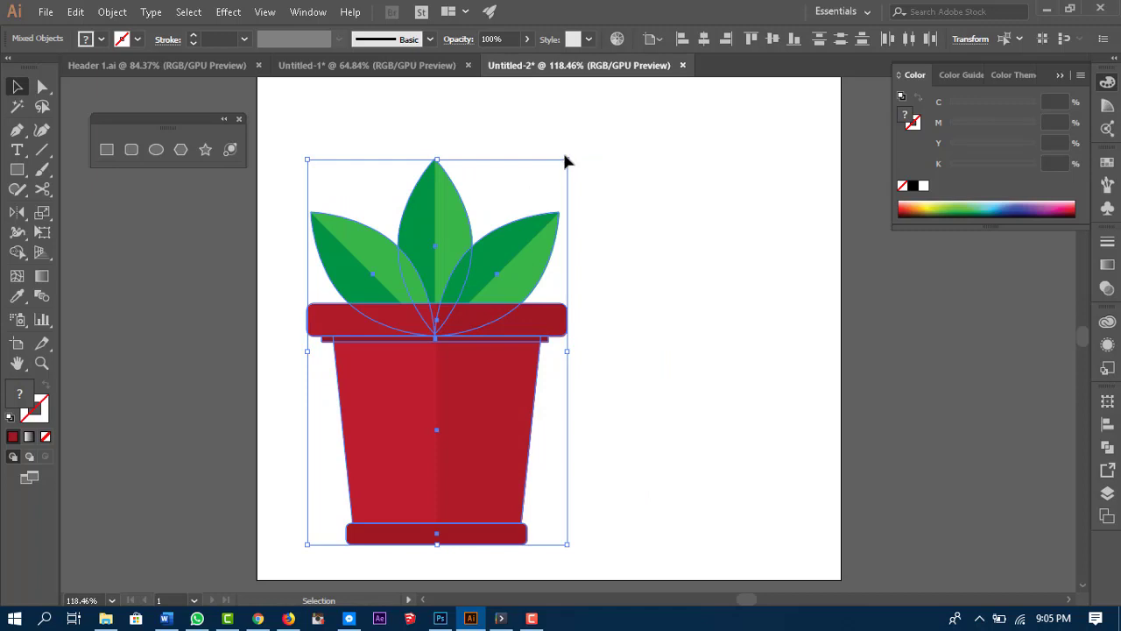
drag(567, 159, 511, 244)
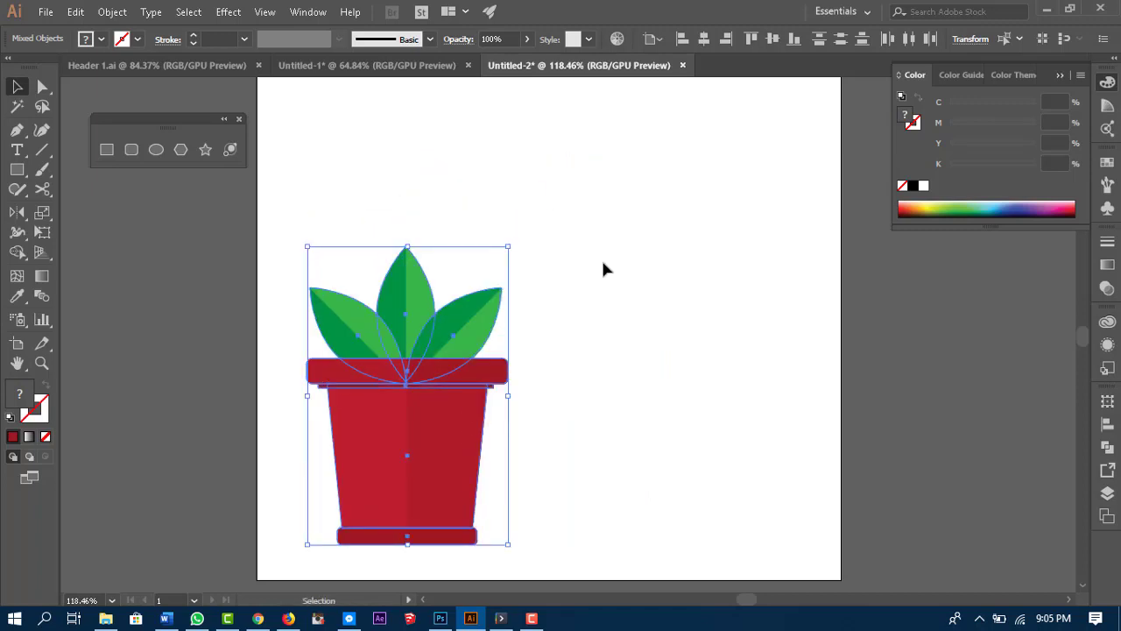
click(642, 395)
scroll(81, 233, left, 1)
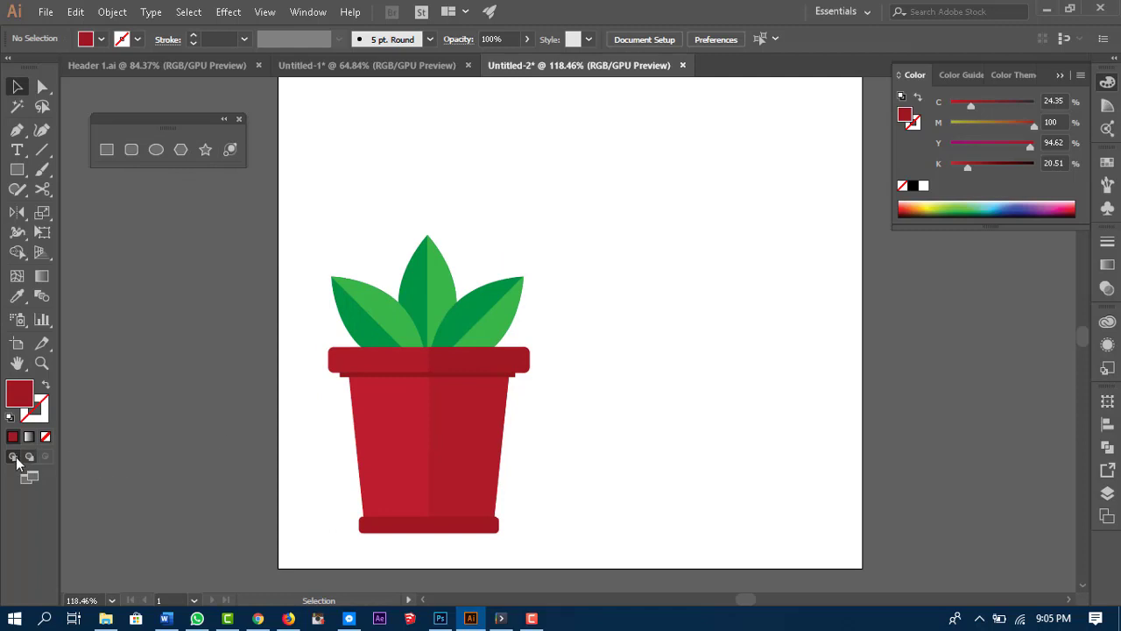
Step: Shrink the whole potted plant proportionally once more and move it off the artboard, onto the canvas at its right
drag(324, 247, 581, 539)
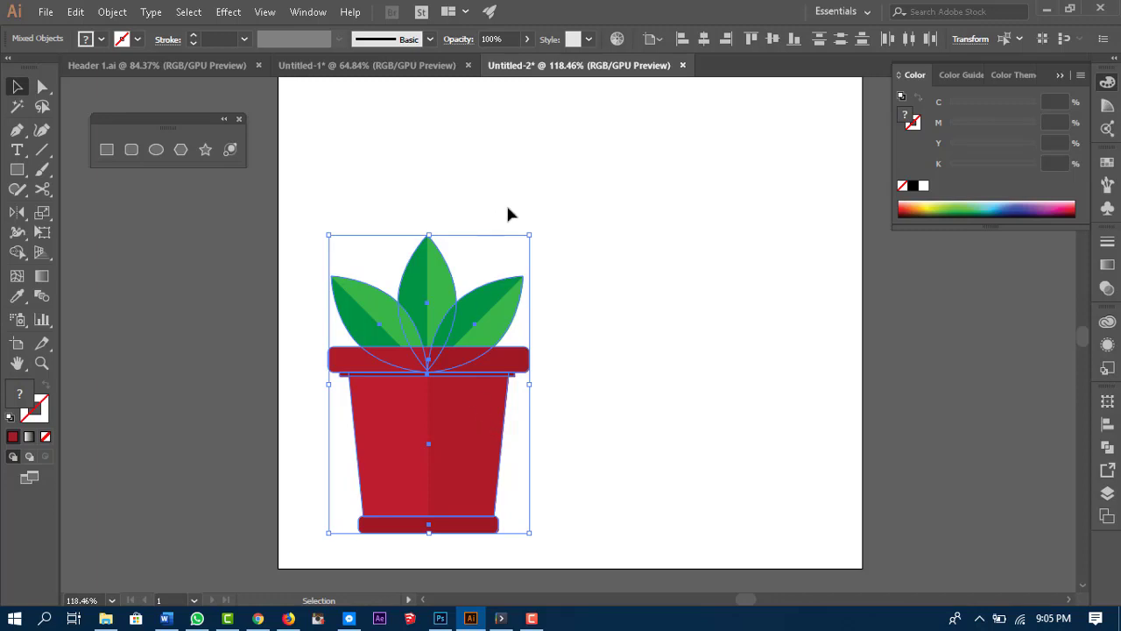
drag(527, 239, 482, 307)
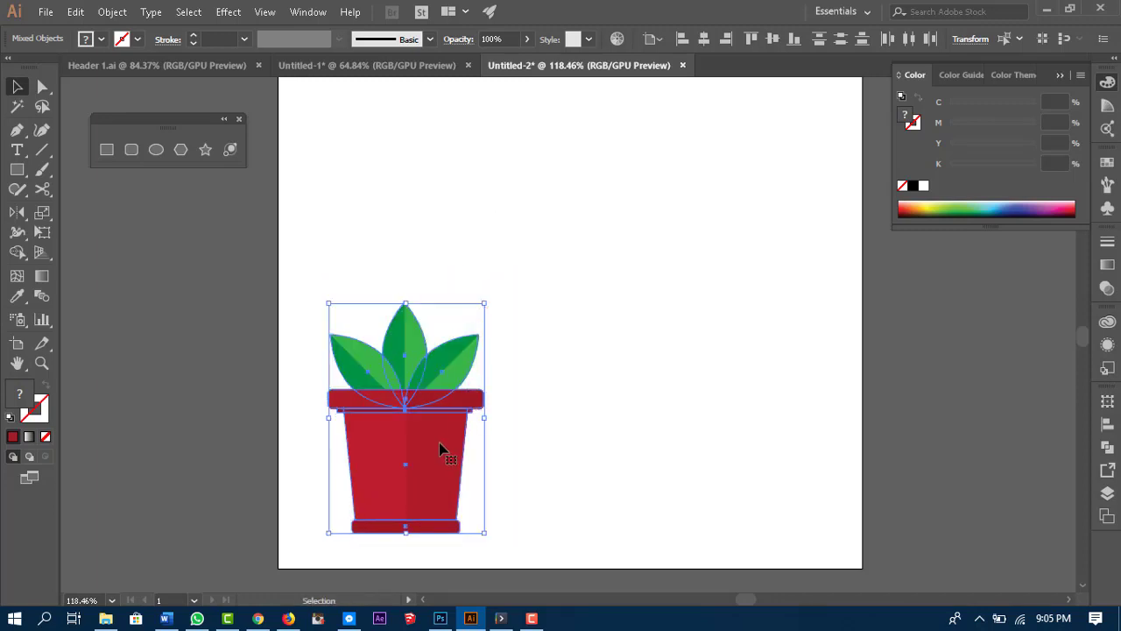
drag(447, 454, 408, 357)
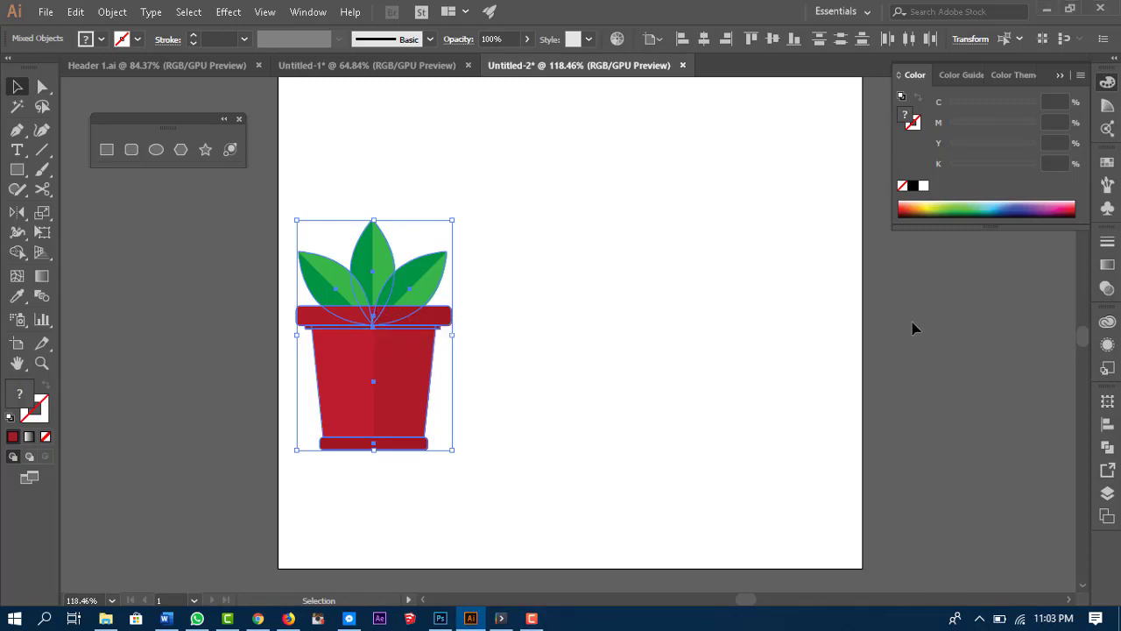
drag(380, 376, 974, 443)
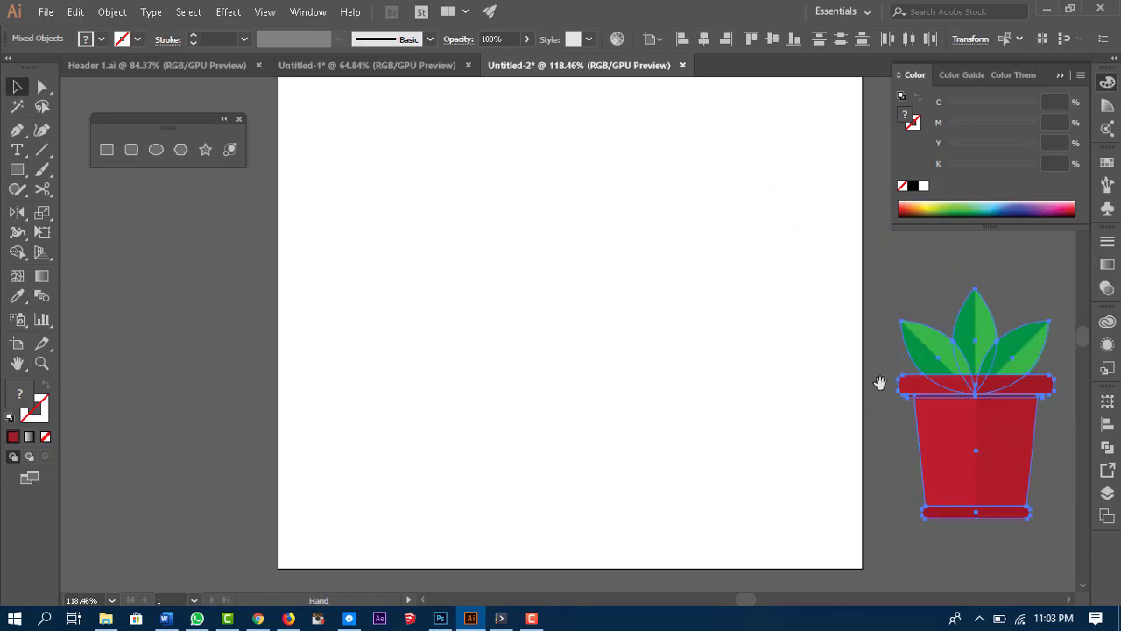
mouse_move(878, 383)
mouse_down()
mouse_move(863, 434)
mouse_move(859, 393)
mouse_up()
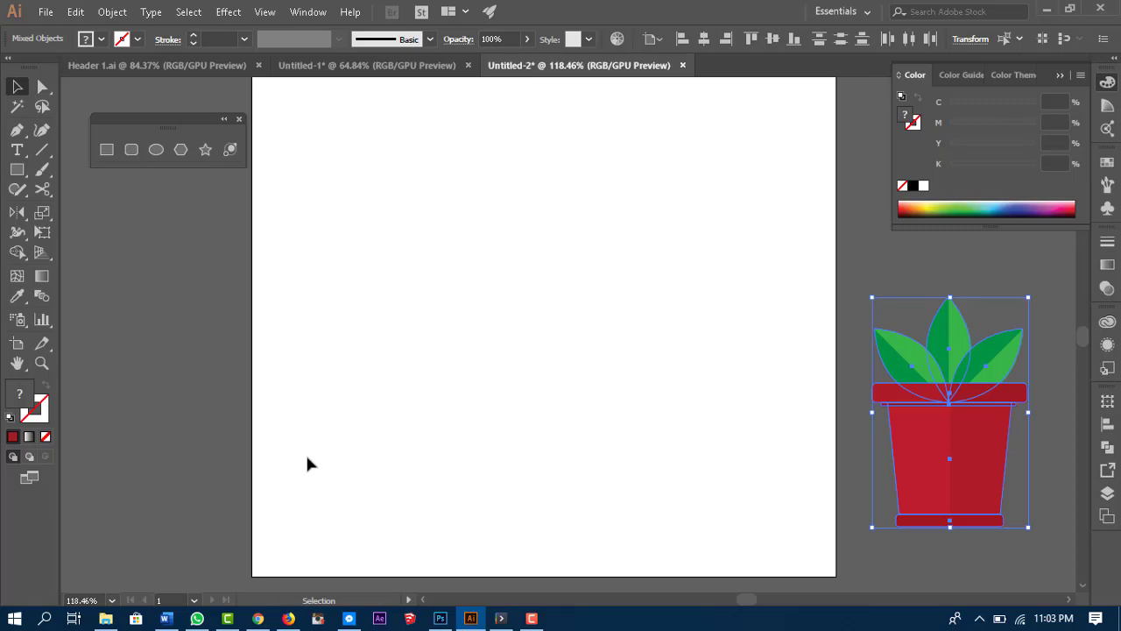
Step: Draw a rectangle about 378 by 236 px on the empty artboard and round all its corners to about 40 px
click(110, 151)
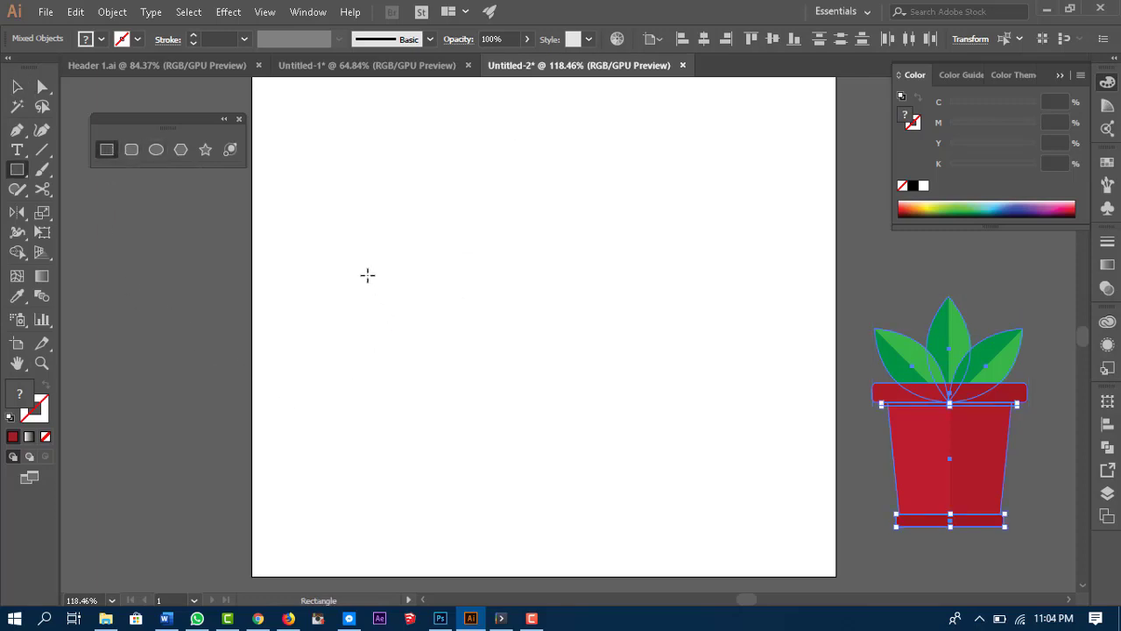
drag(327, 247, 694, 476)
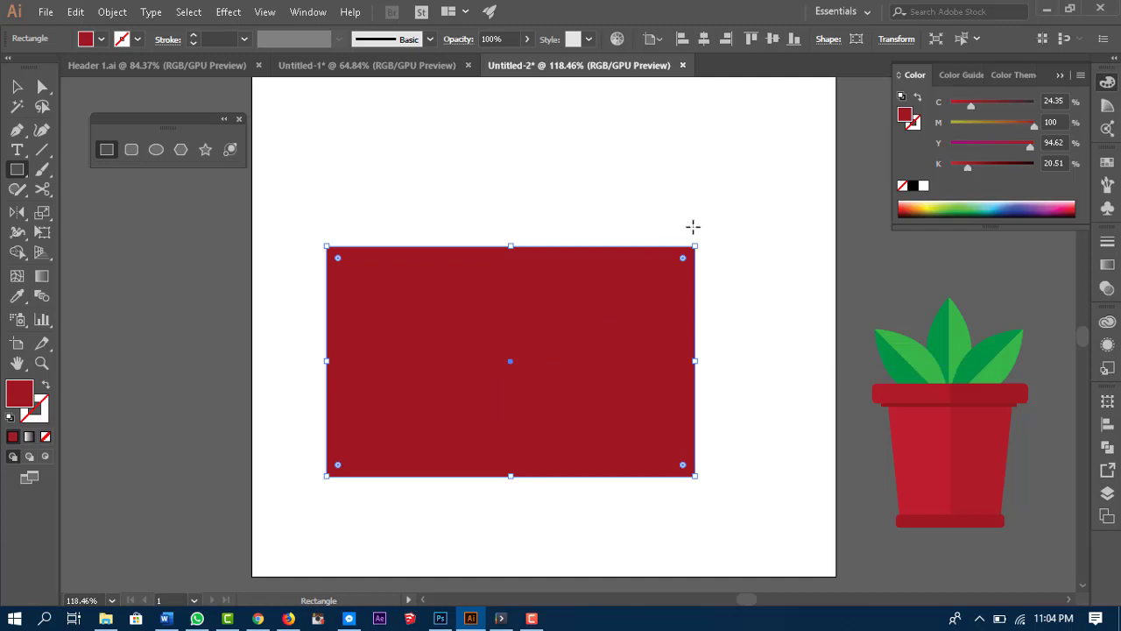
drag(682, 259, 655, 283)
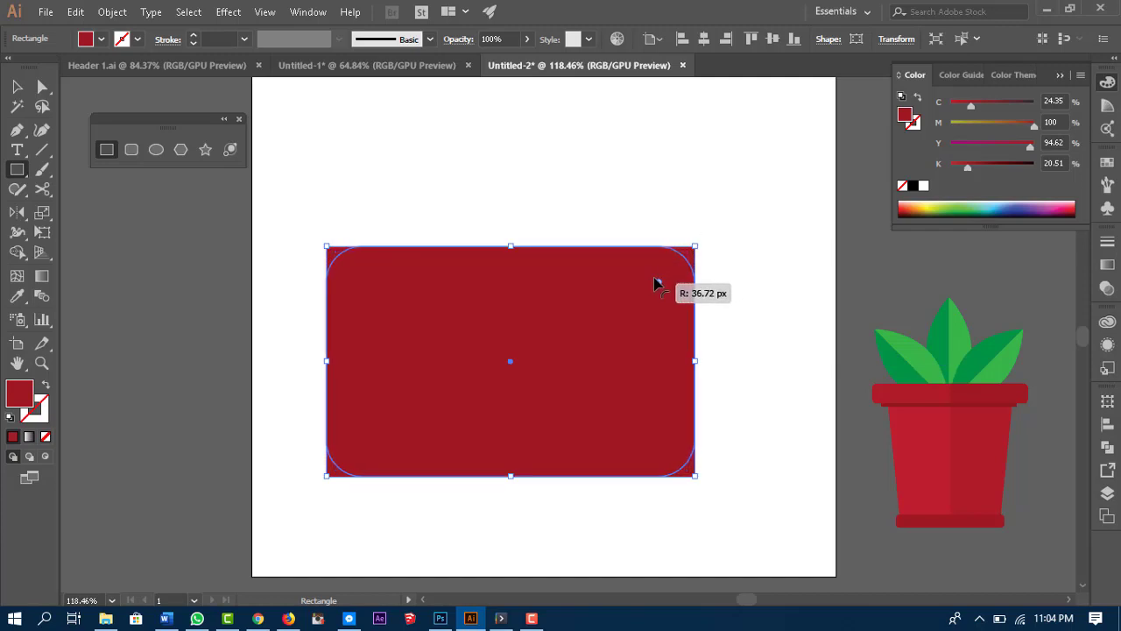
drag(654, 283, 653, 283)
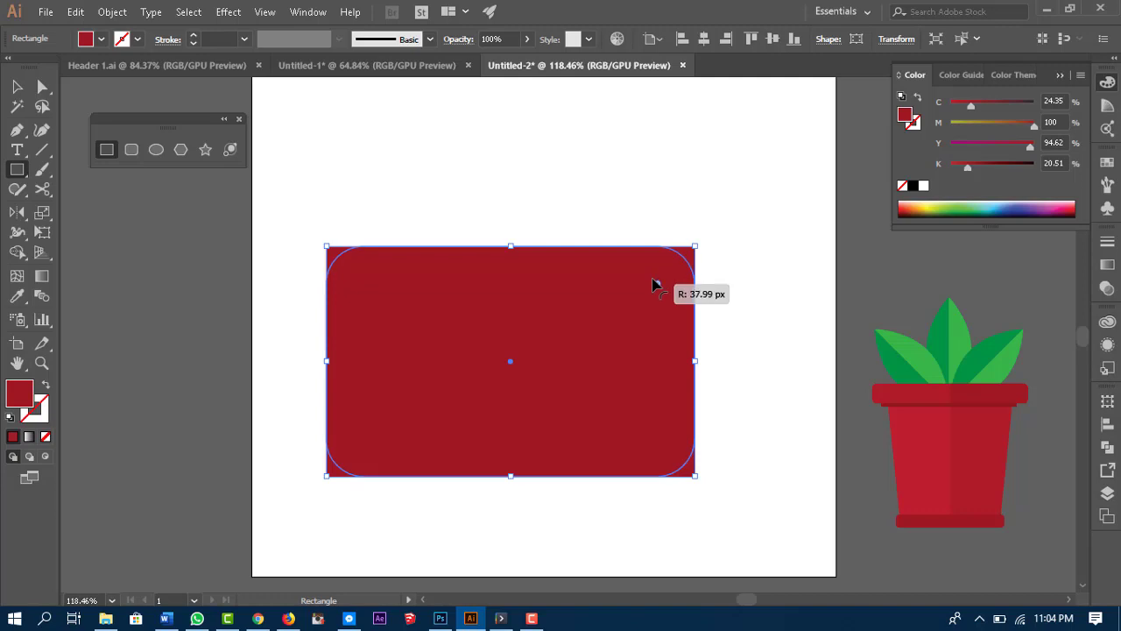
drag(652, 283, 652, 283)
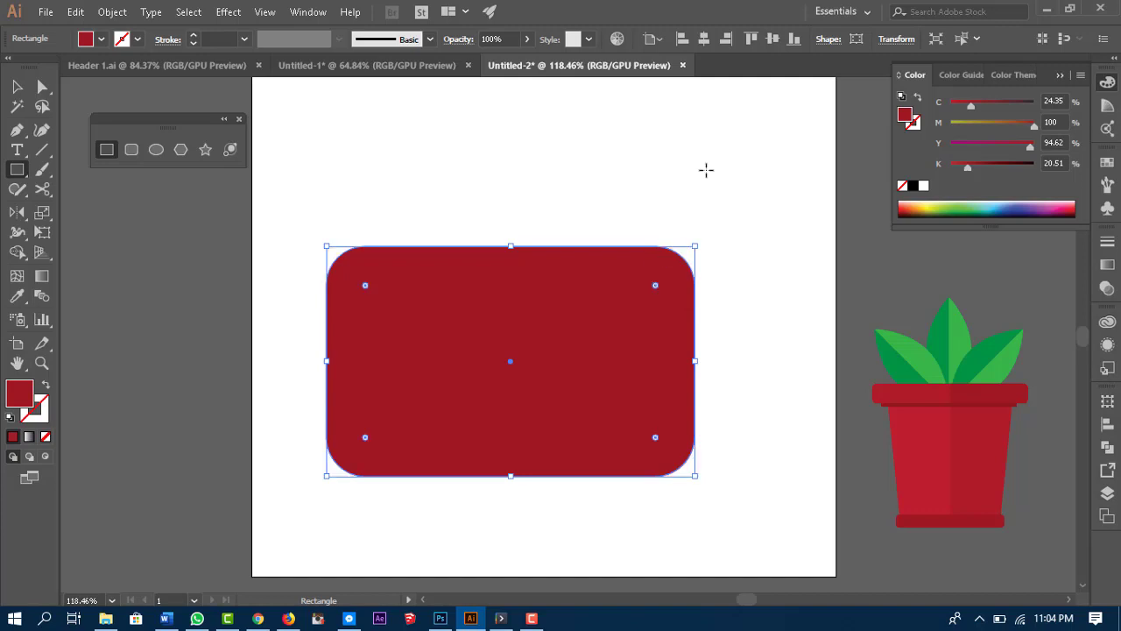
Step: Examine the rounded rectangle's transform options and its shape properties, including the corner radii
click(896, 39)
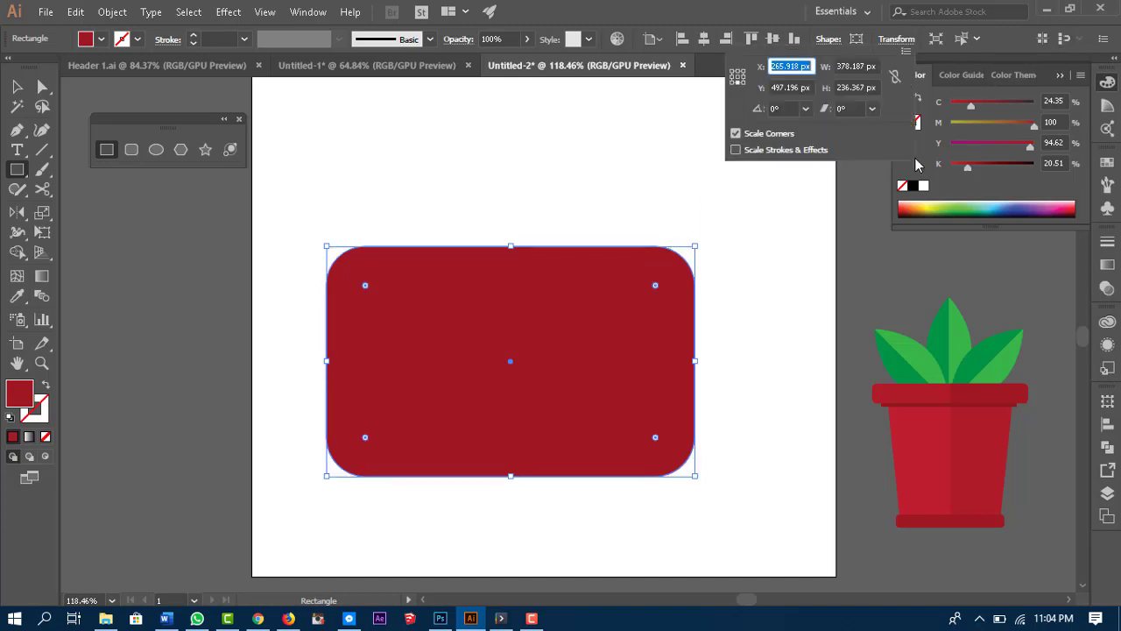
click(907, 51)
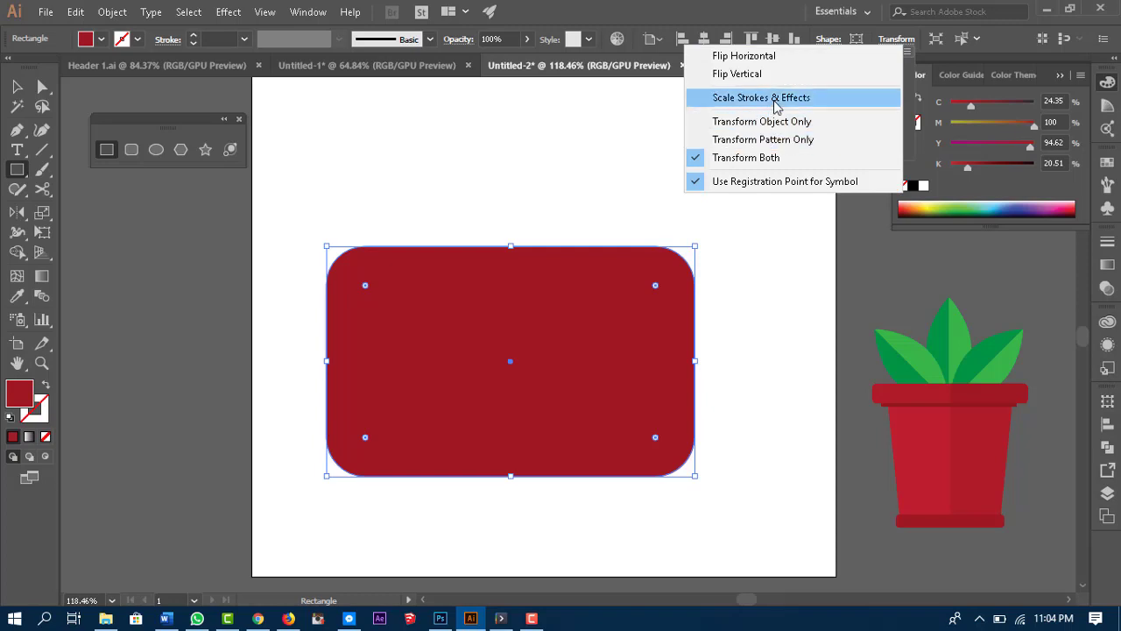
click(832, 41)
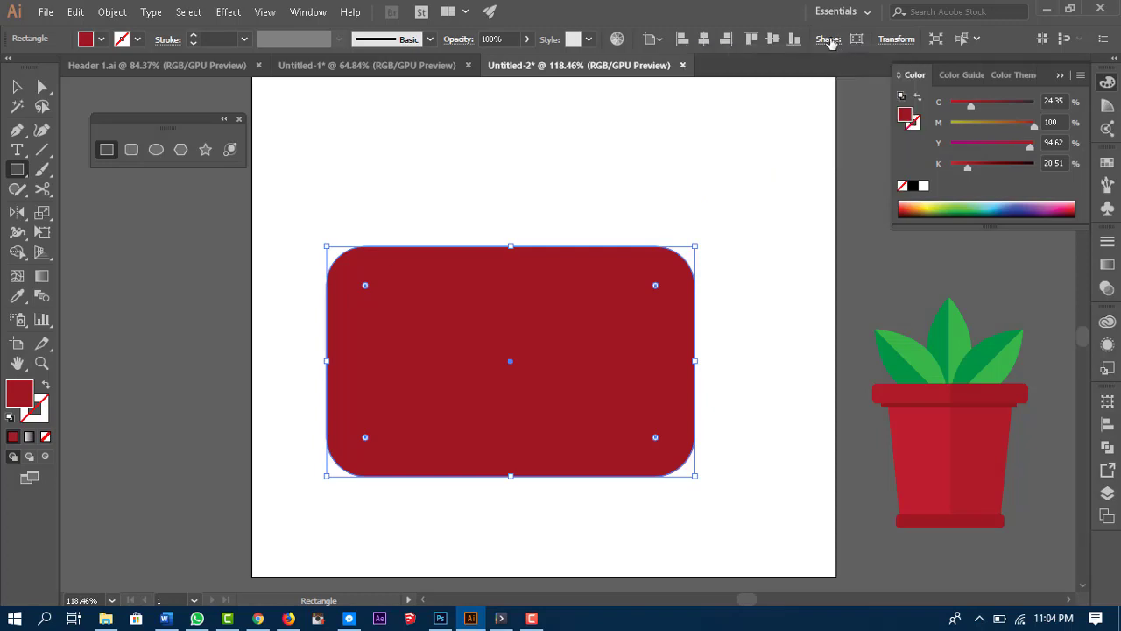
click(828, 39)
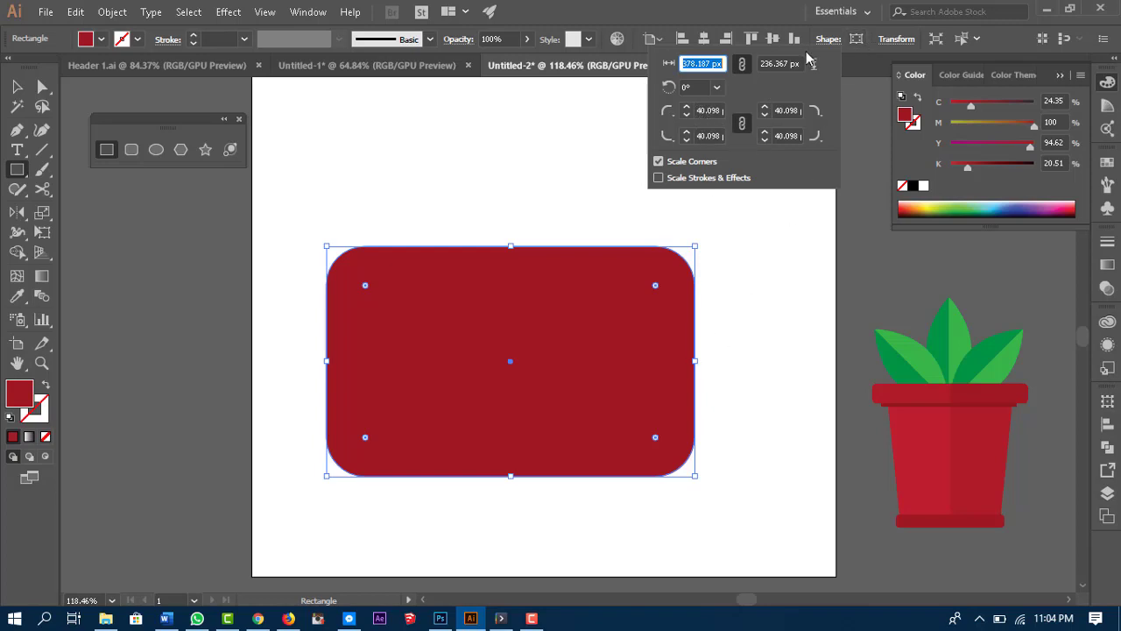
click(837, 40)
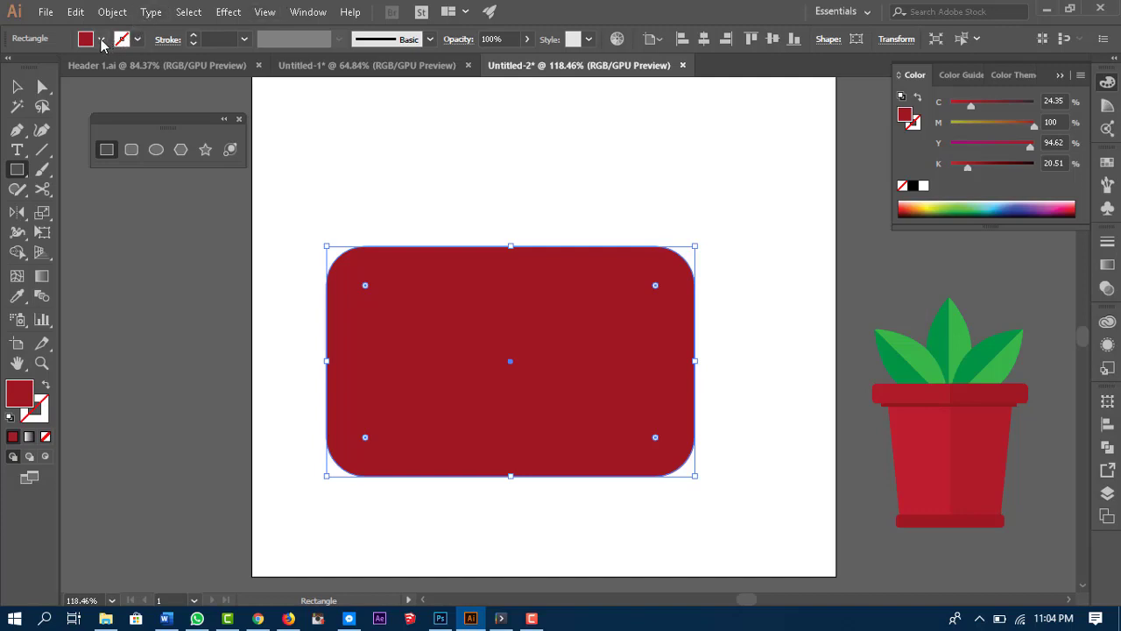
Step: Fill the rounded rectangle with the light grey swatch (C 16.95, M 12.09, Y 12.42, K 0)
click(102, 40)
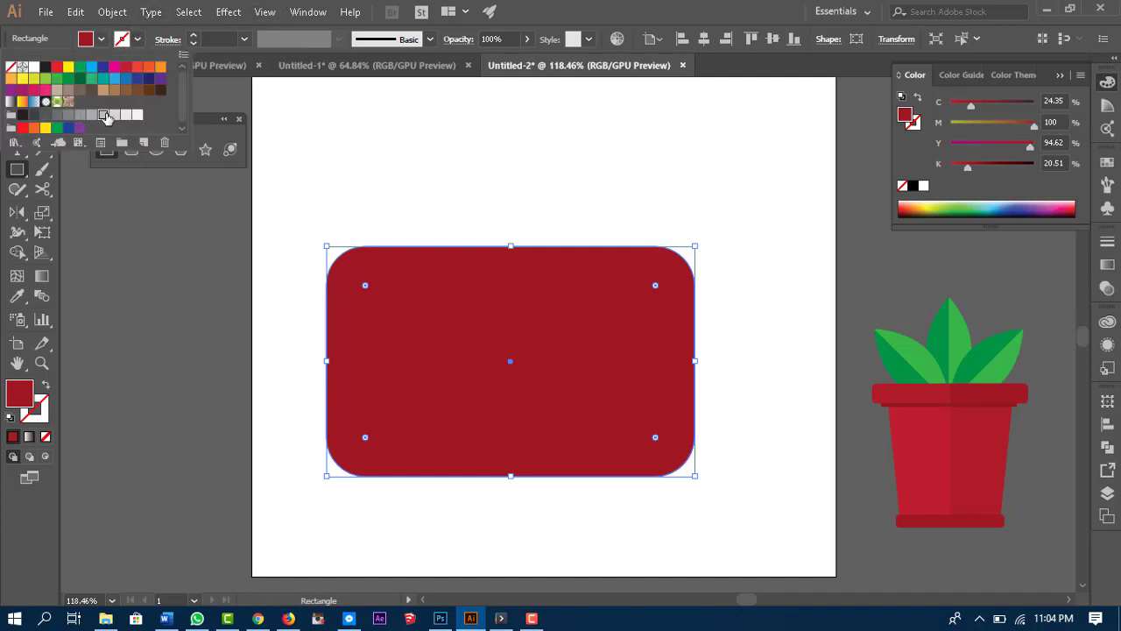
click(104, 116)
click(125, 116)
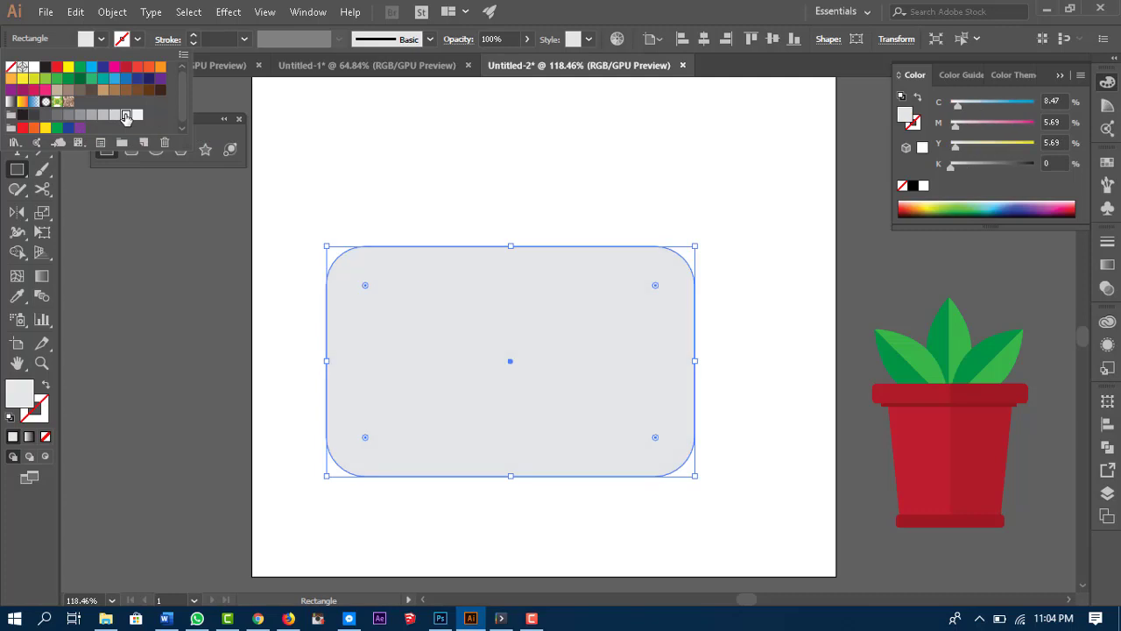
click(114, 114)
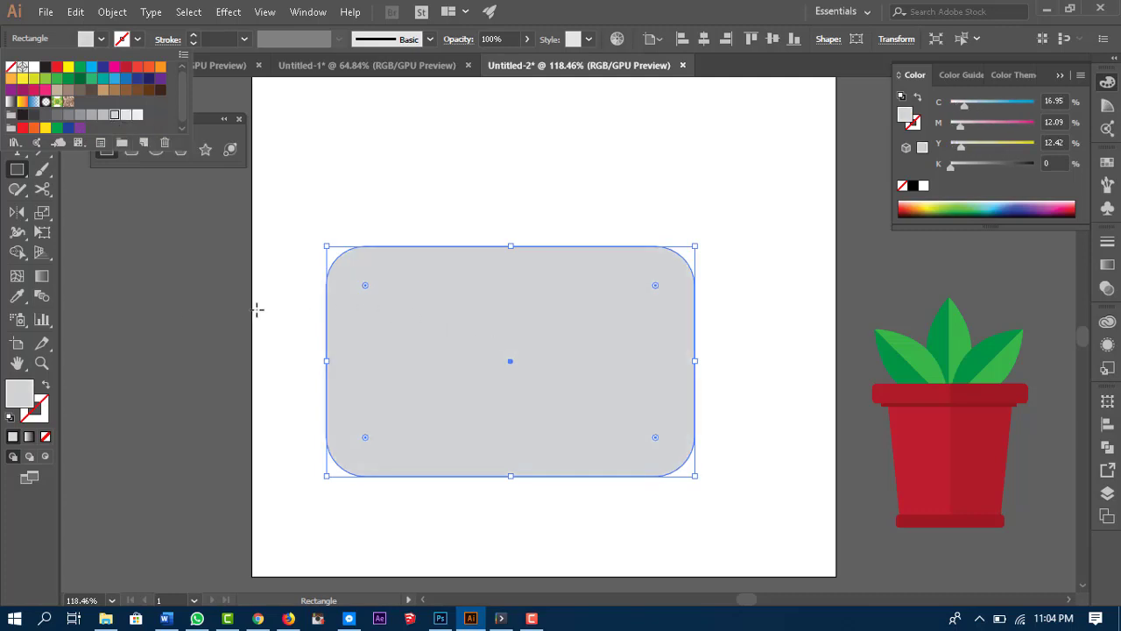
click(663, 30)
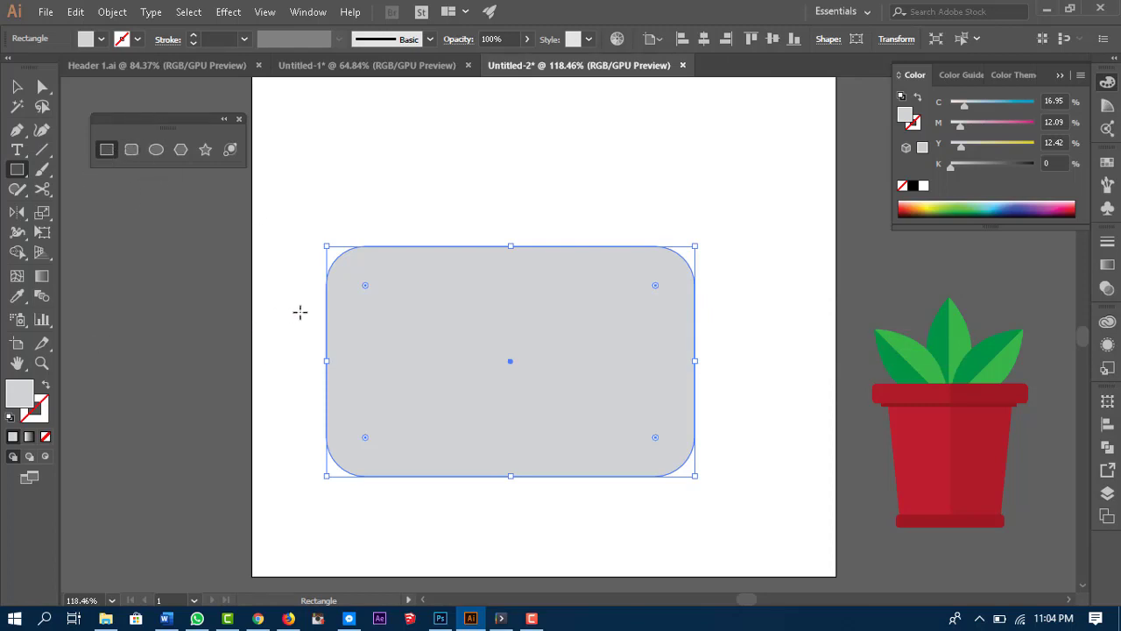
Step: Draw a full-width rectangular band across the middle of the grey rounded rectangle and fill it light blue (C 70.28, M 15.38, Y 0, K 0)
drag(298, 311, 520, 380)
key(ctrl+z)
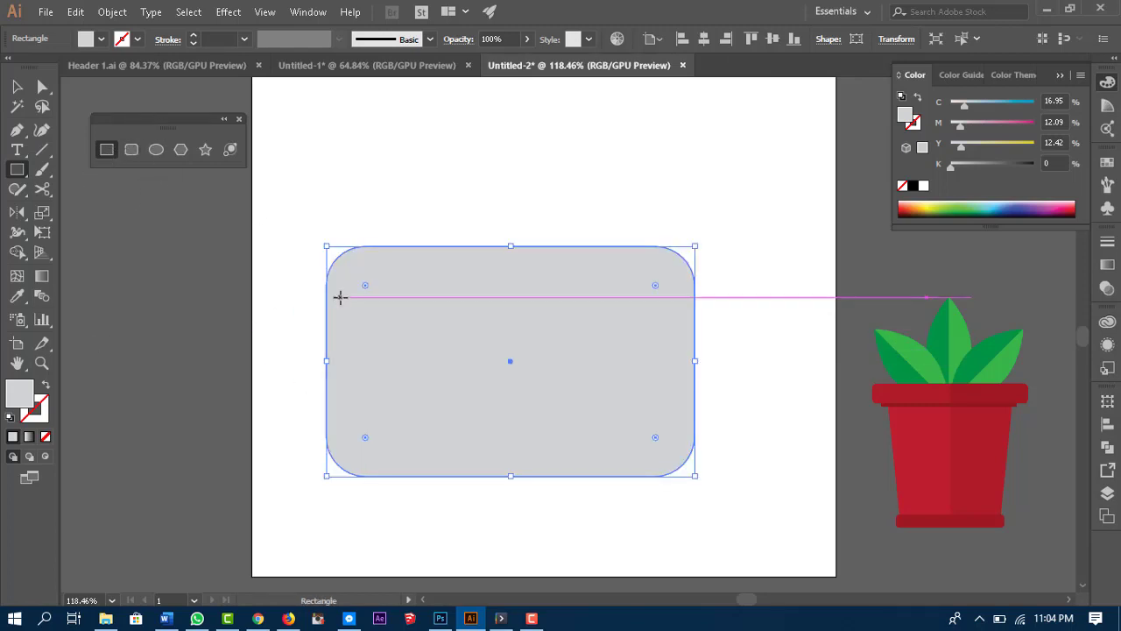
drag(326, 306, 693, 430)
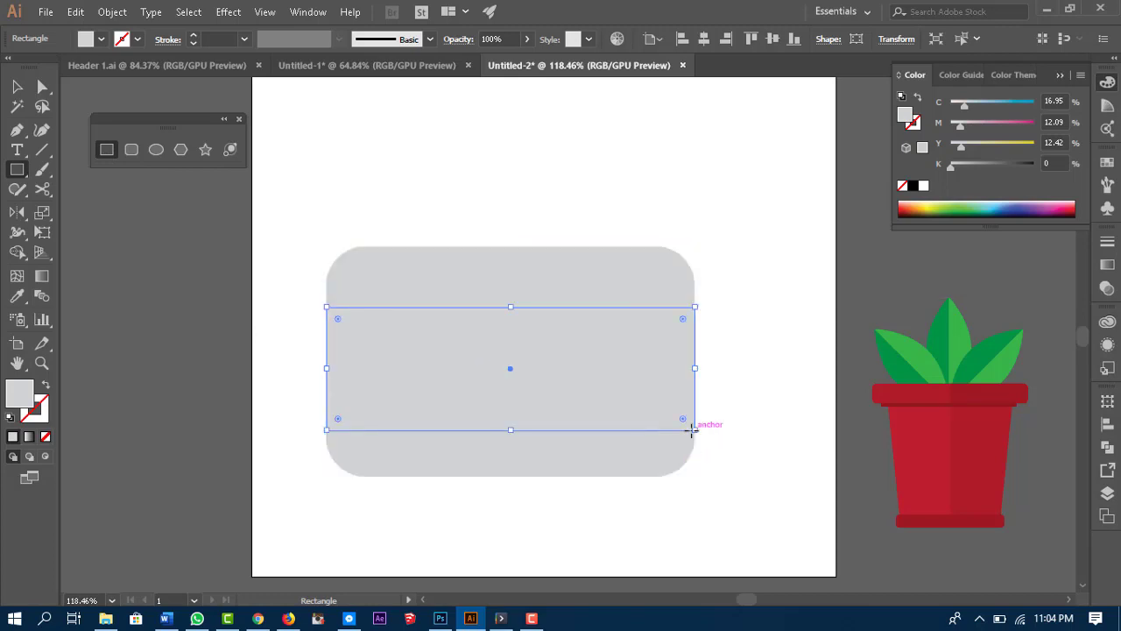
click(99, 40)
click(126, 79)
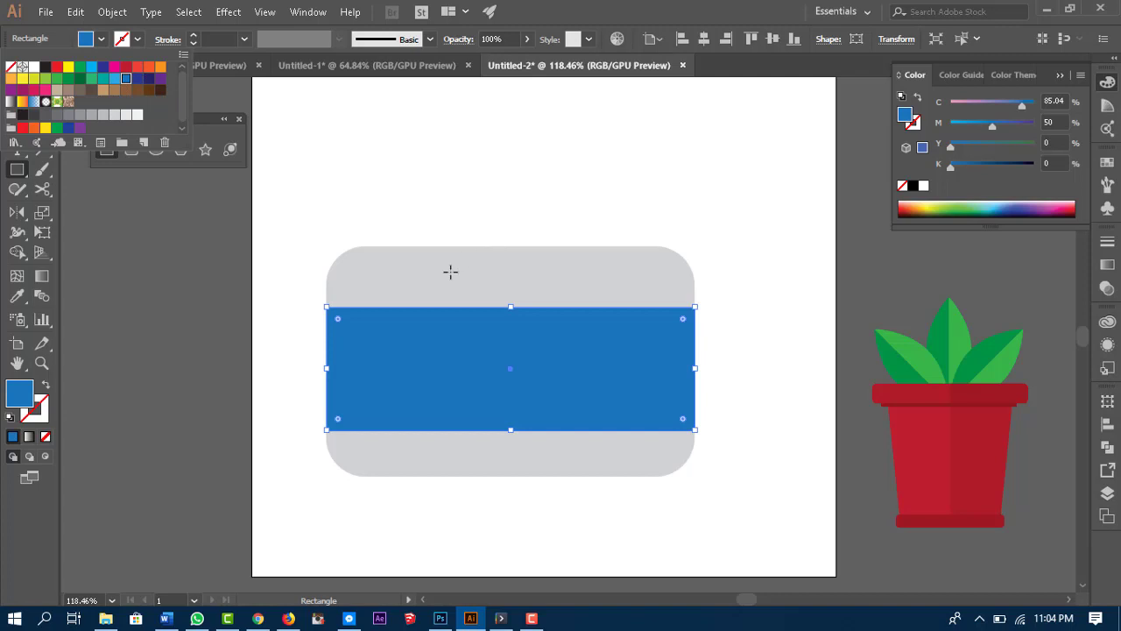
click(114, 79)
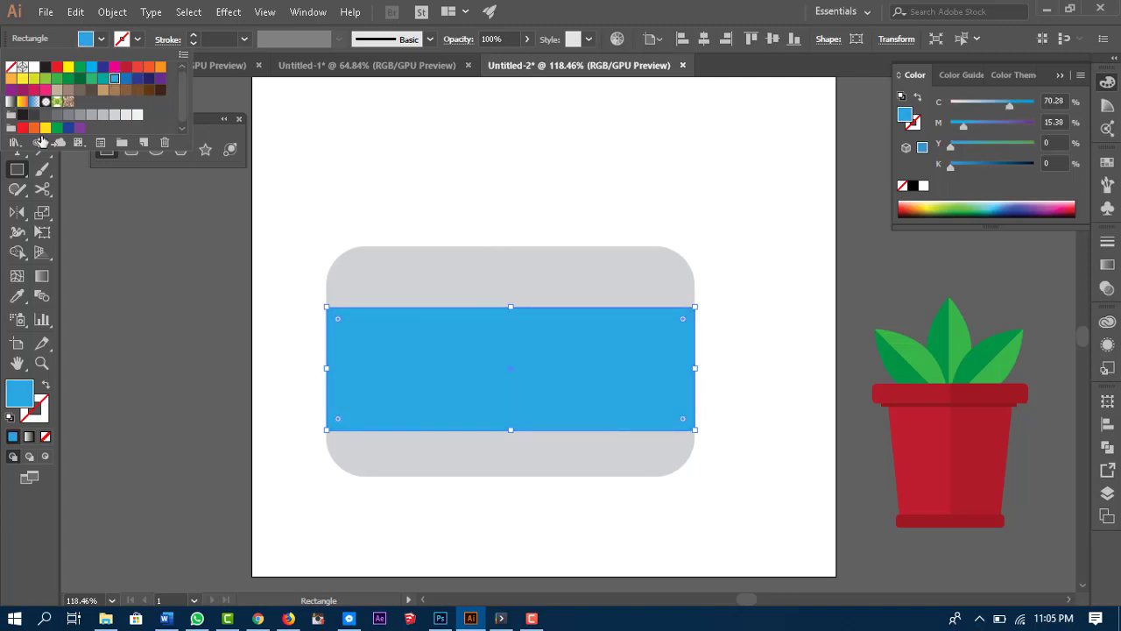
key(Escape)
click(16, 86)
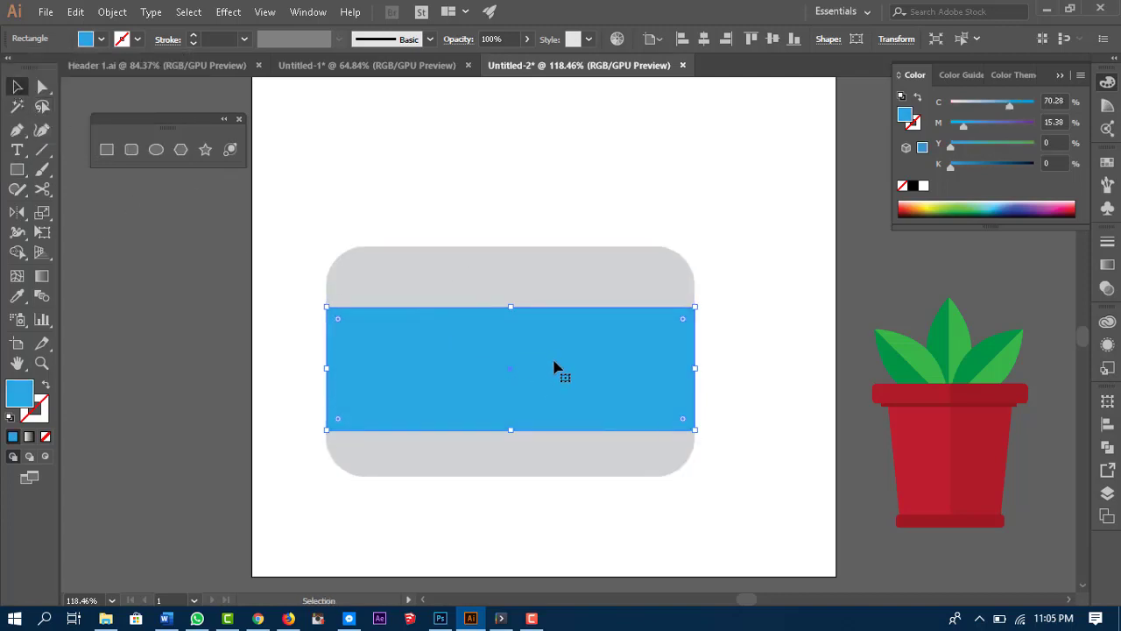
drag(555, 362, 552, 365)
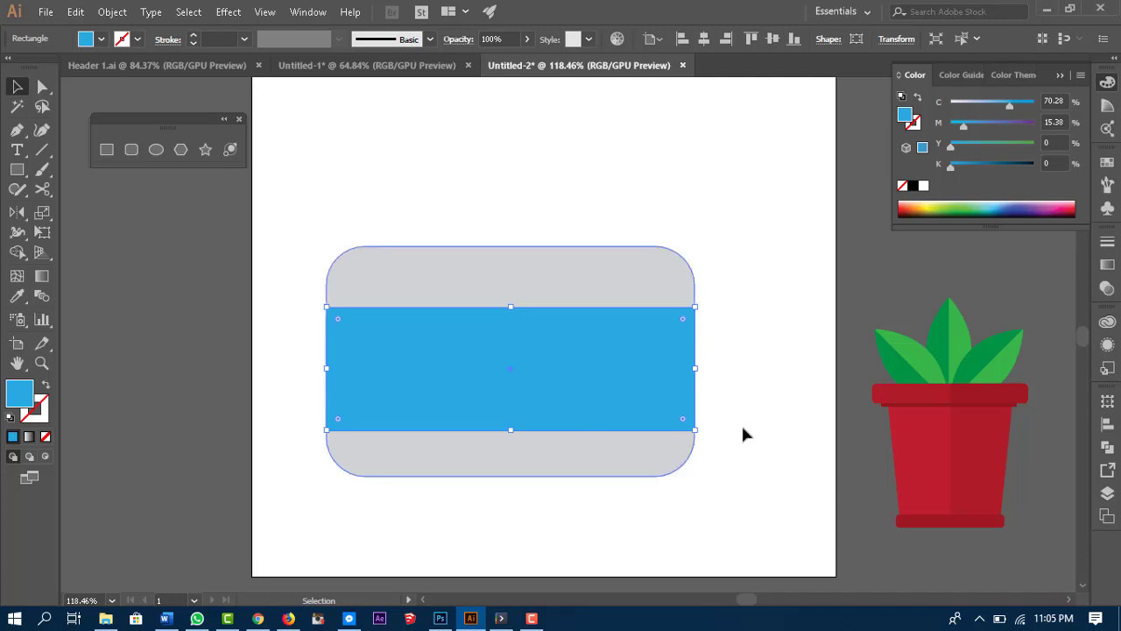
click(788, 351)
click(591, 393)
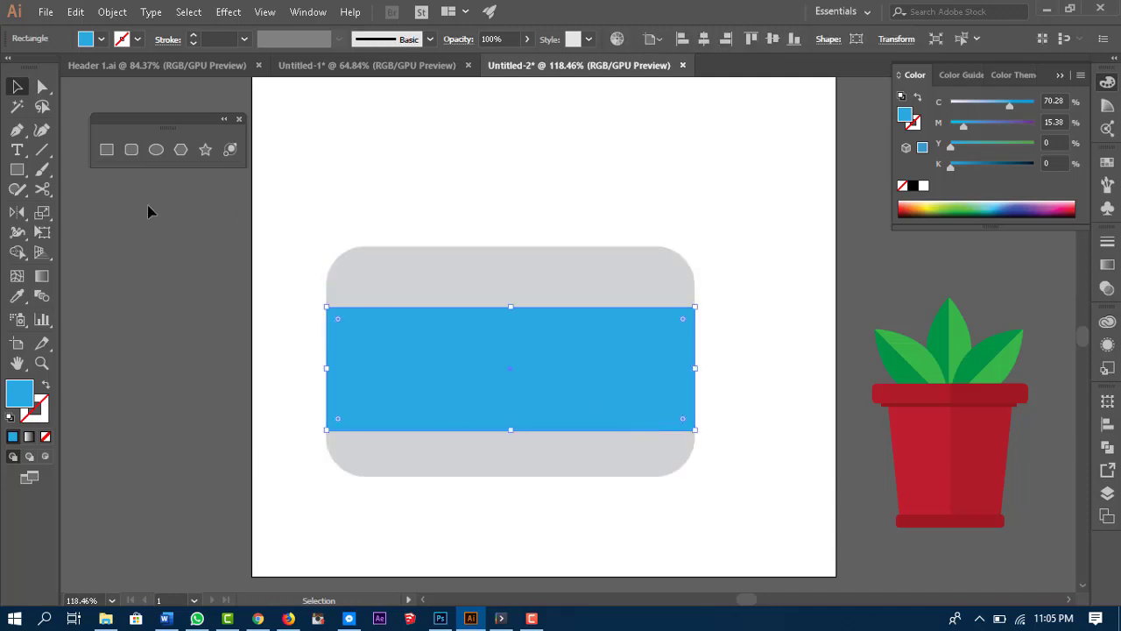
Step: Draw a circle centred on the light blue band, slightly taller than the band, and fill it with medium blue (C 85.04, M 50, Y 0, K 0)
click(156, 151)
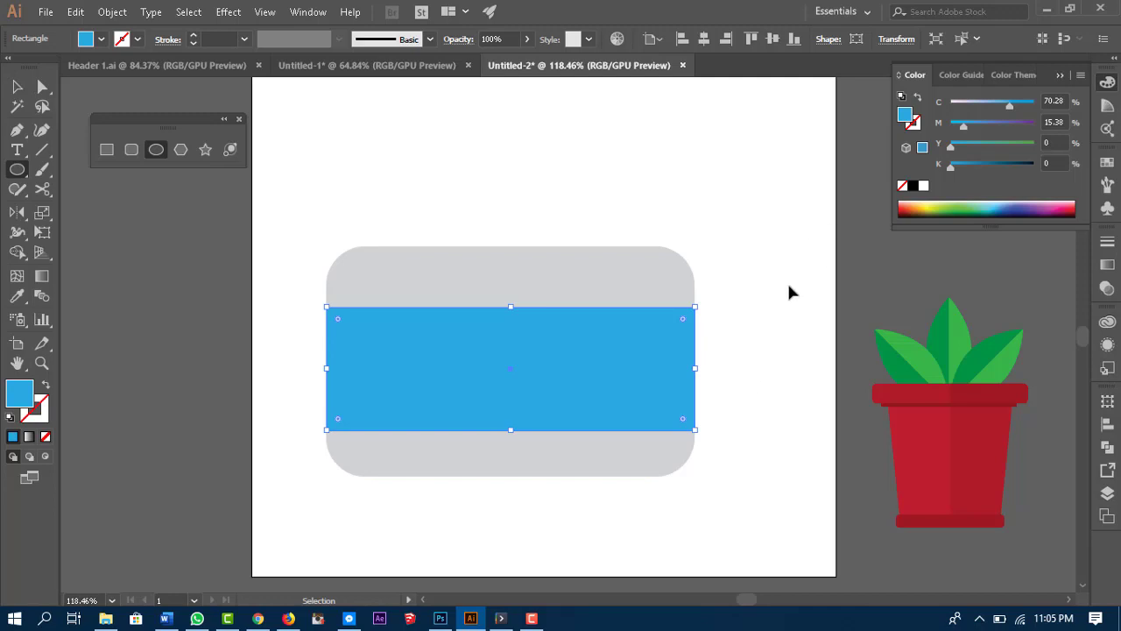
key(ctrl+shift+a)
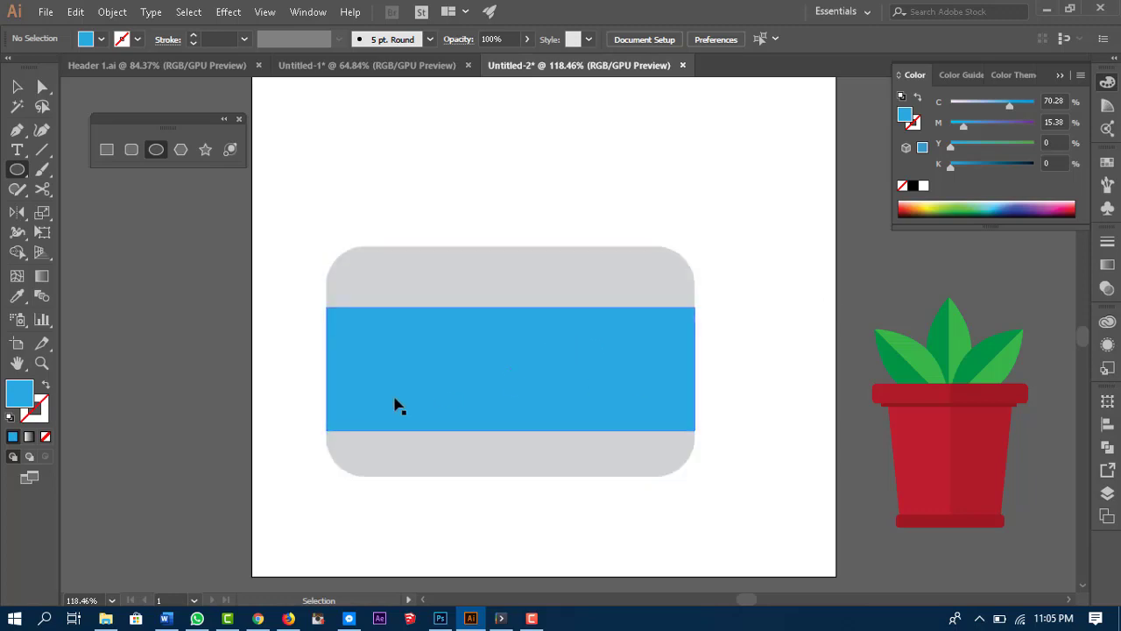
click(762, 268)
drag(509, 368, 564, 451)
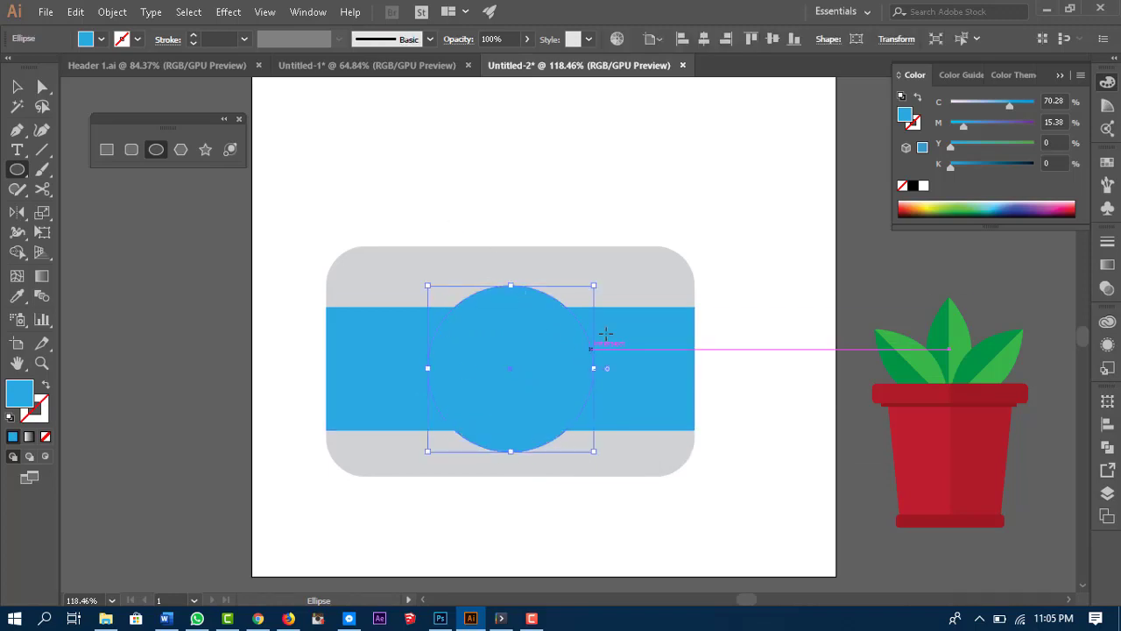
click(101, 38)
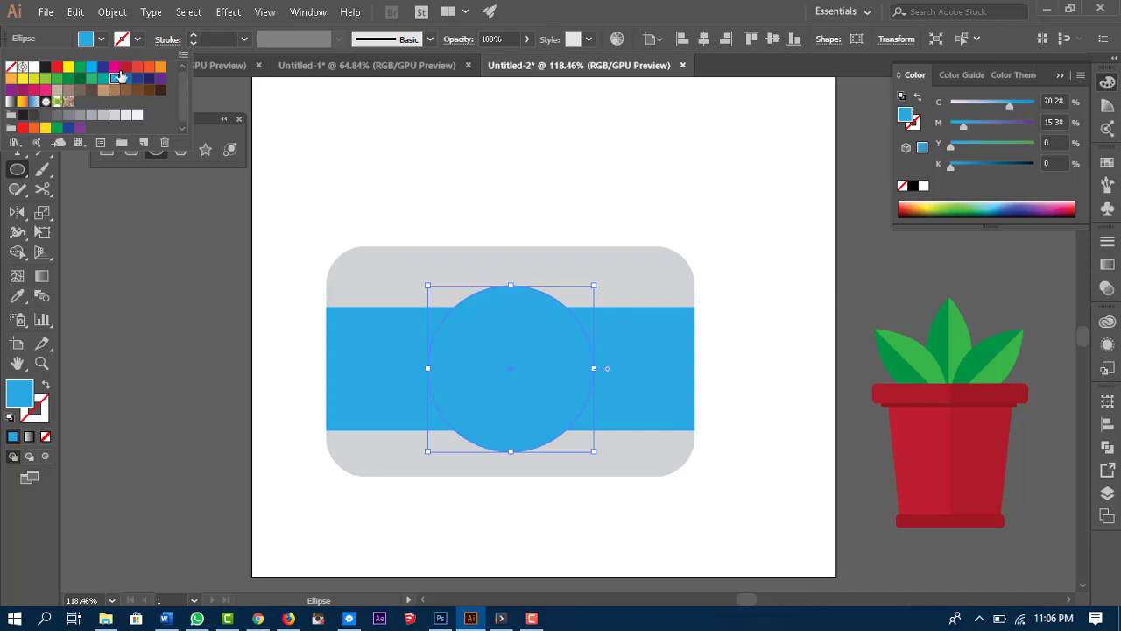
click(125, 78)
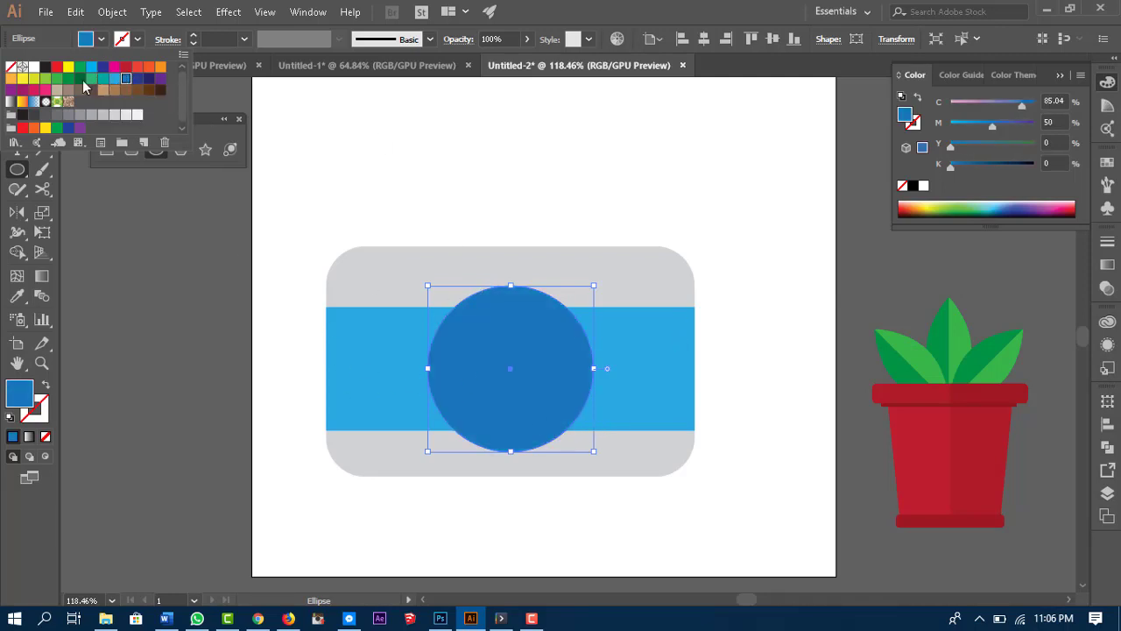
click(212, 38)
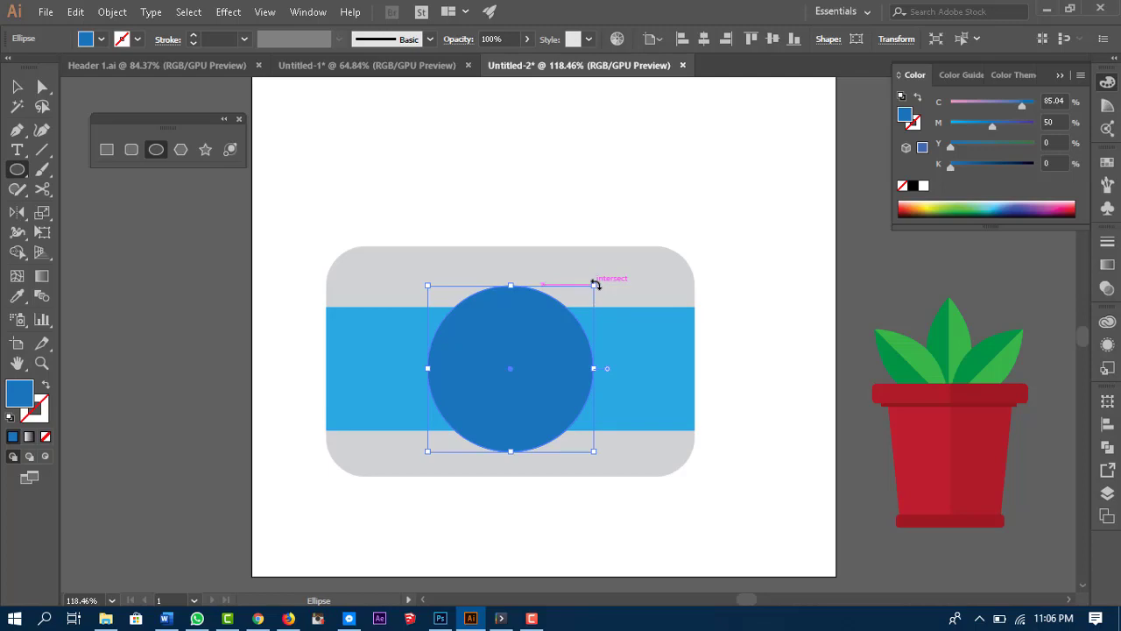
Step: Make a smaller concentric copy of the circle matching the band's height and fill it dark blue (C 99.42, M 93.04, Y 5.94, K 0.36)
drag(594, 284, 573, 308)
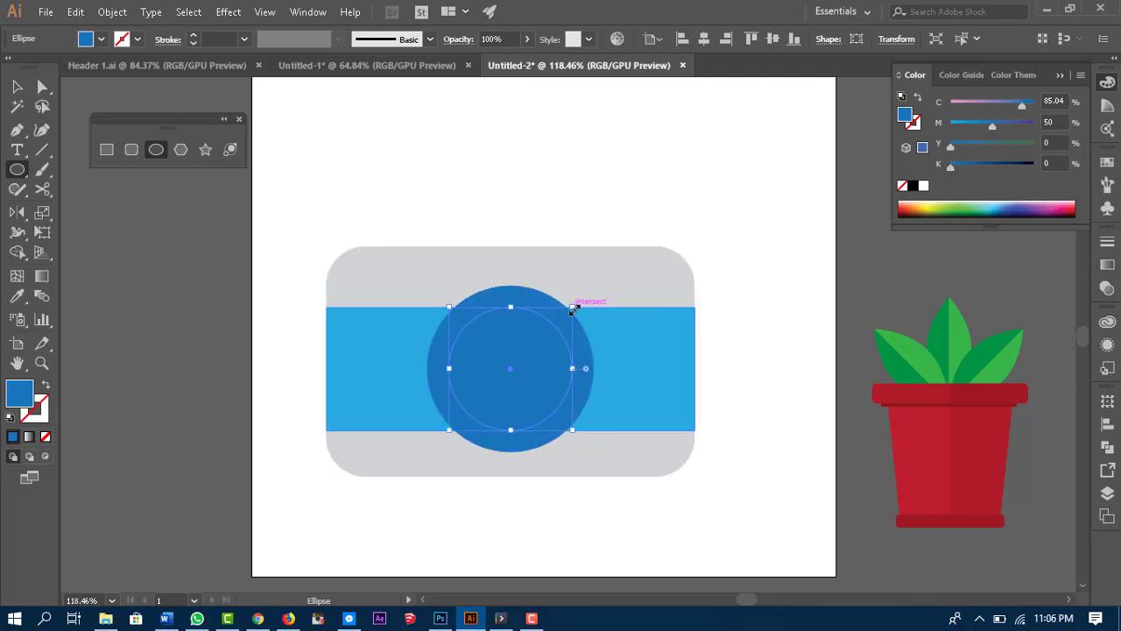
click(103, 39)
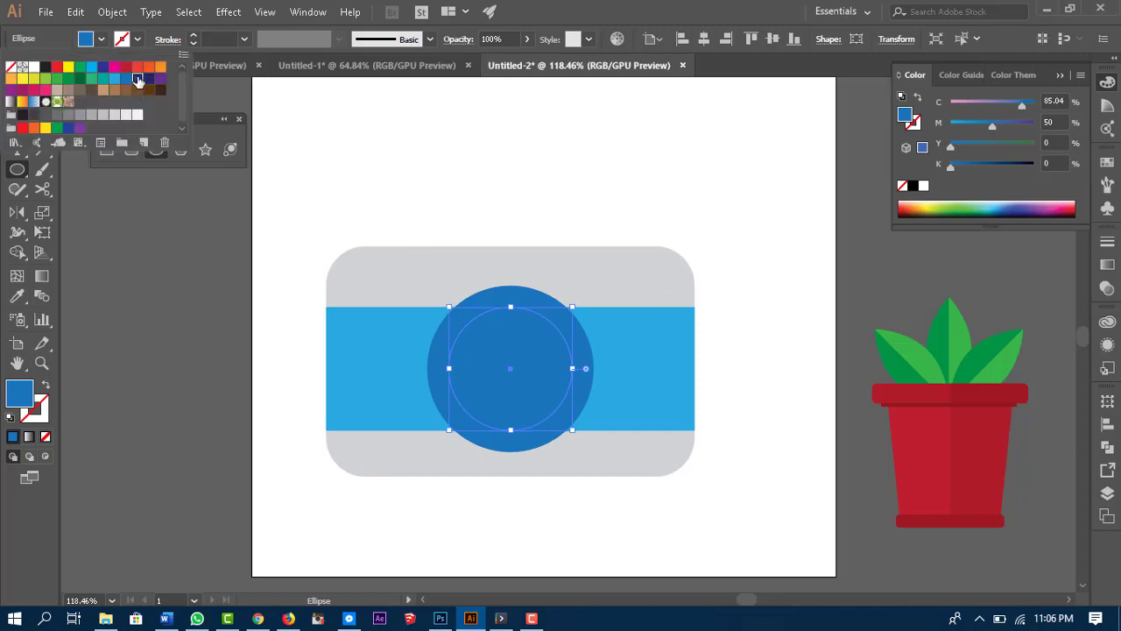
click(137, 80)
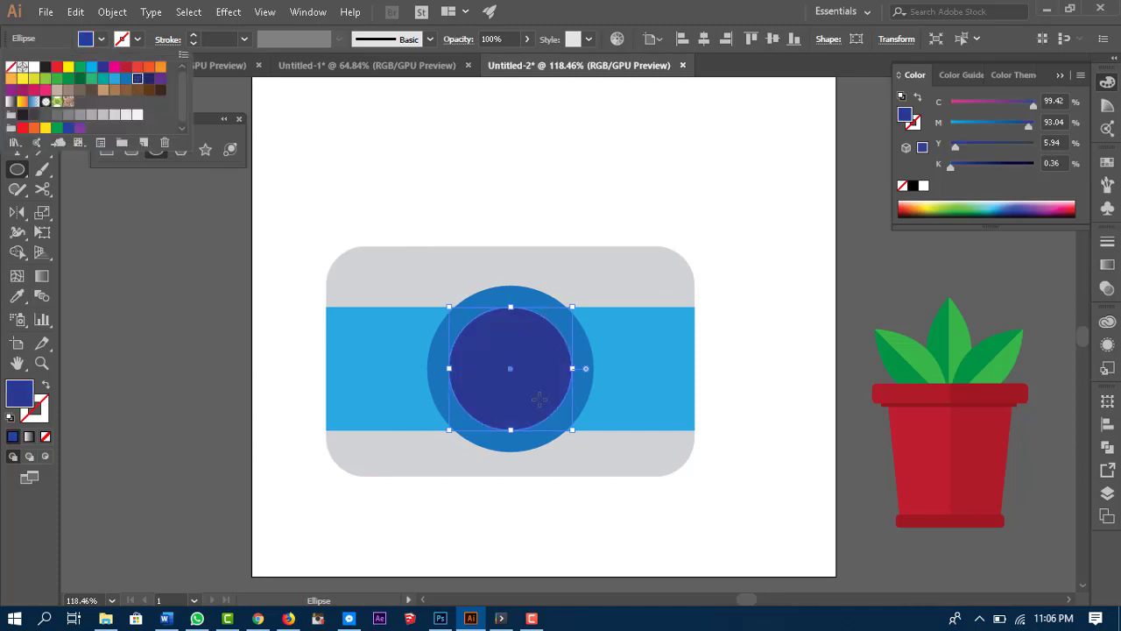
key(Escape)
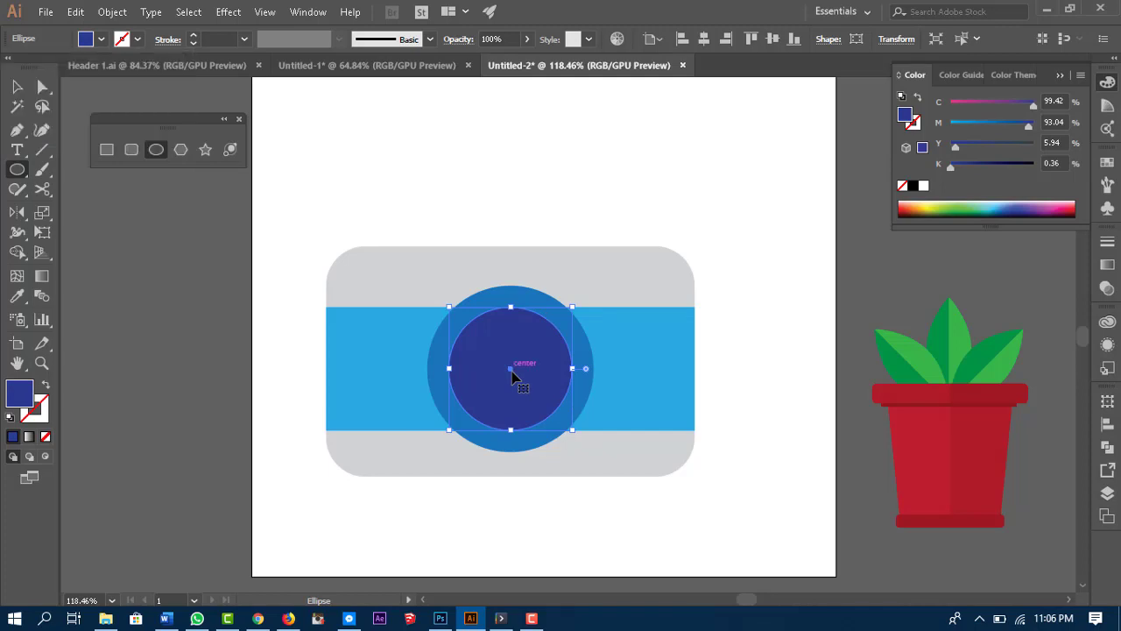
key(ctrl+z)
key(ctrl+z)
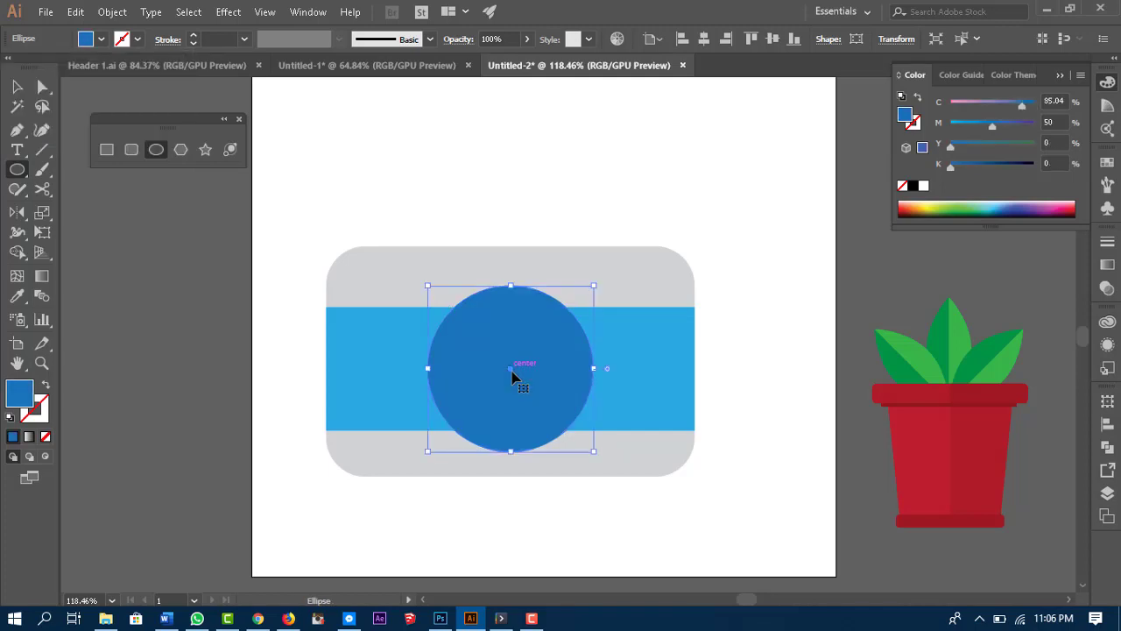
key(ctrl+shift+z)
key(ctrl+shift+z)
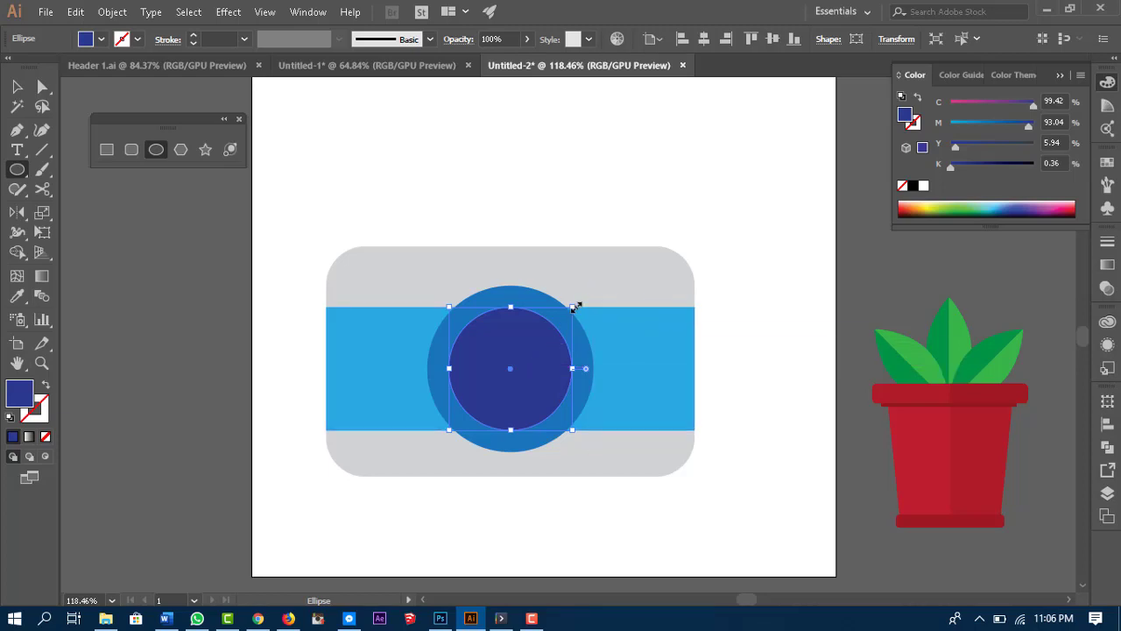
Step: Add a third, smaller concentric circle inside the dark blue one and fill it with deep navy (C 100, M 100, Y 30.14, K 21.3)
drag(573, 306, 552, 331)
click(102, 40)
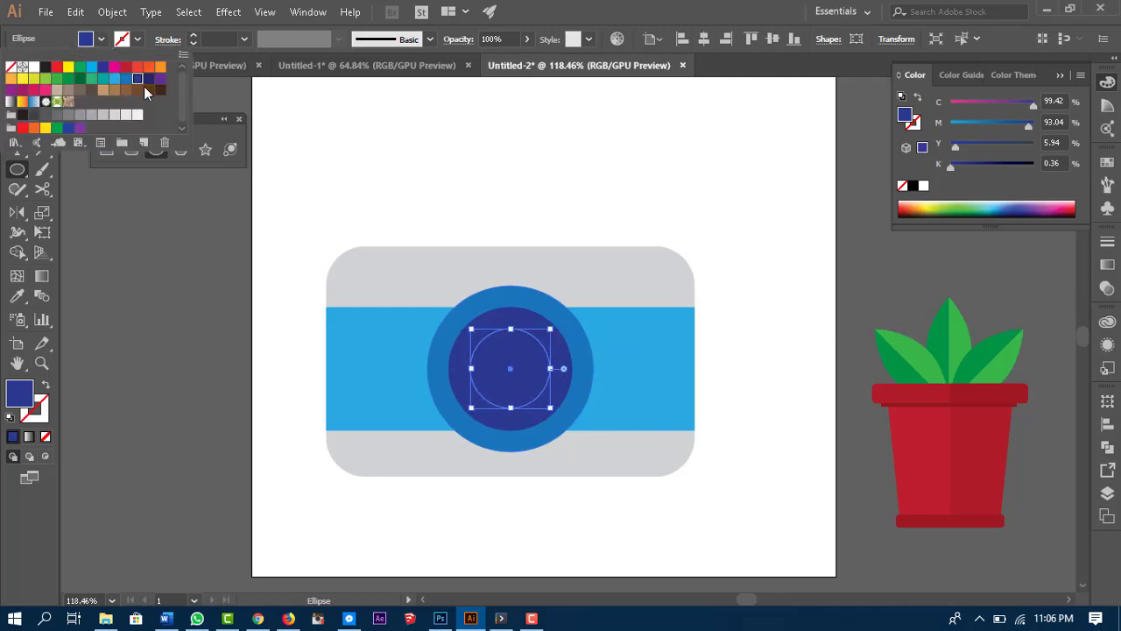
click(149, 78)
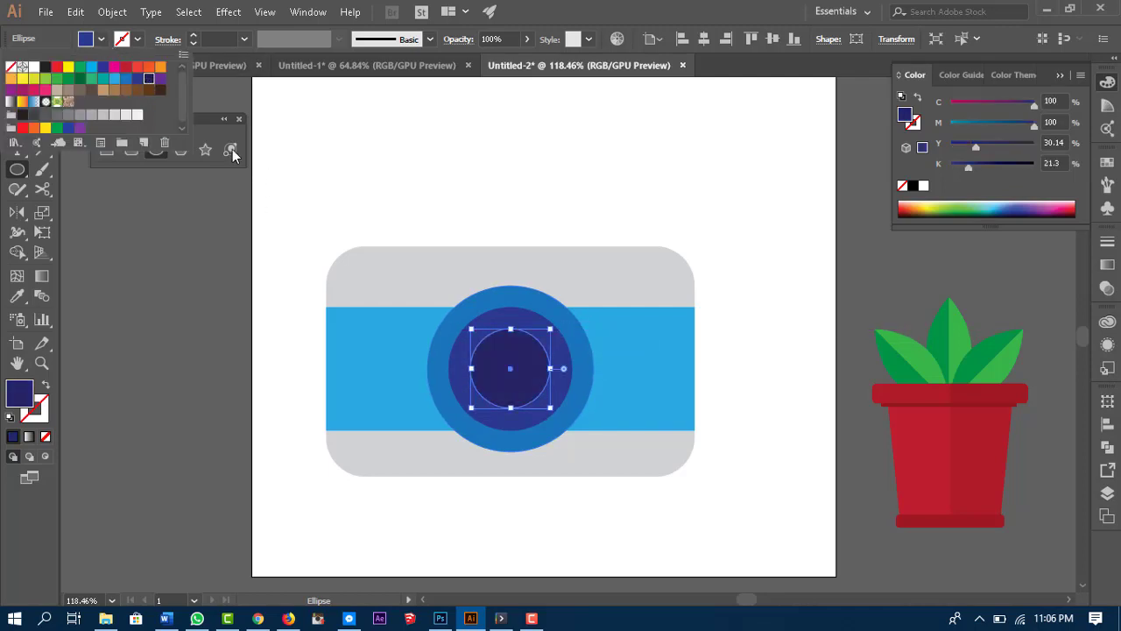
click(508, 392)
key(ctrl+z)
key(ctrl+z)
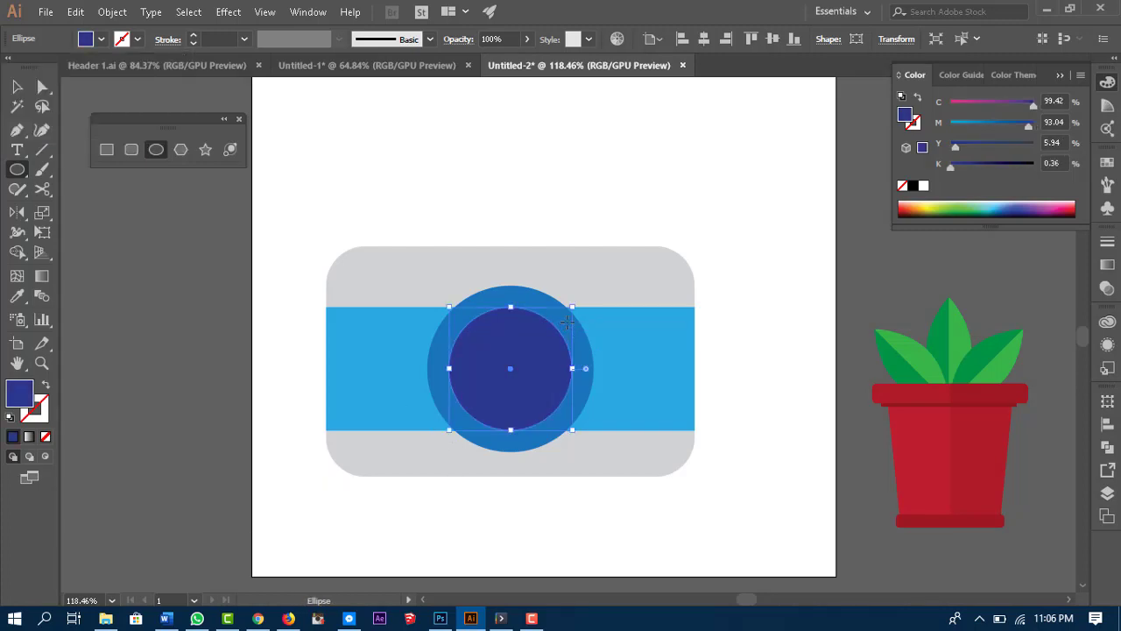
key(ctrl+shift+z)
key(ctrl+shift+z)
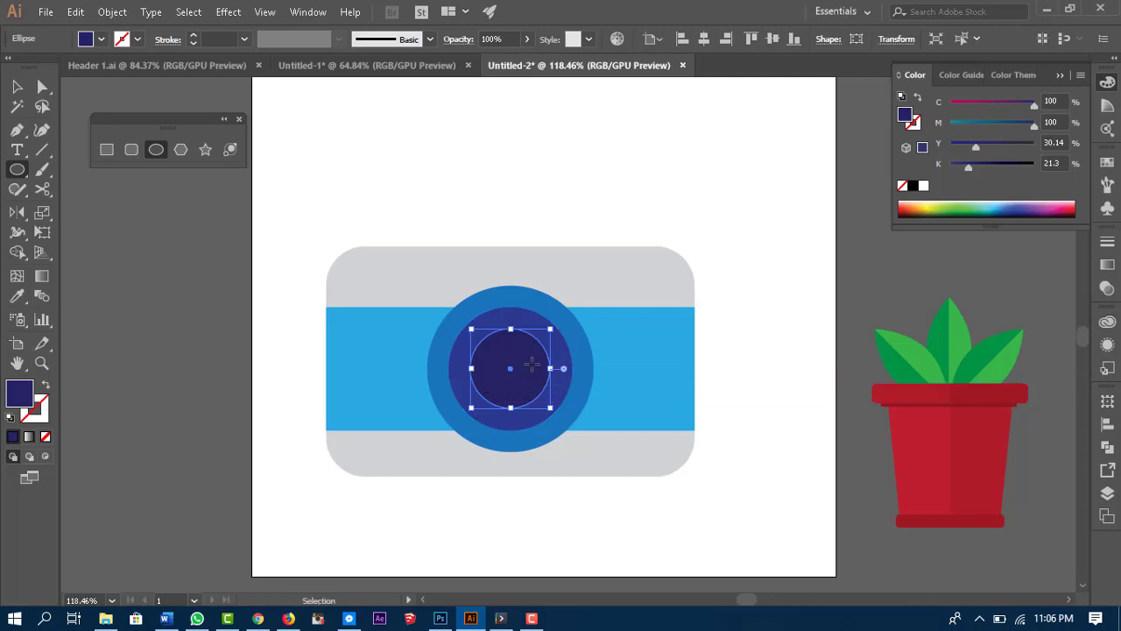
Step: Add a fourth concentric circle, about half the navy circle's diameter, and fill it with indigo blue (C 99.2, M 96.45, Y 3.42, K 0.49)
mouse_move(511, 368)
mouse_down()
mouse_move(556, 321)
mouse_move(533, 341)
mouse_up()
click(102, 42)
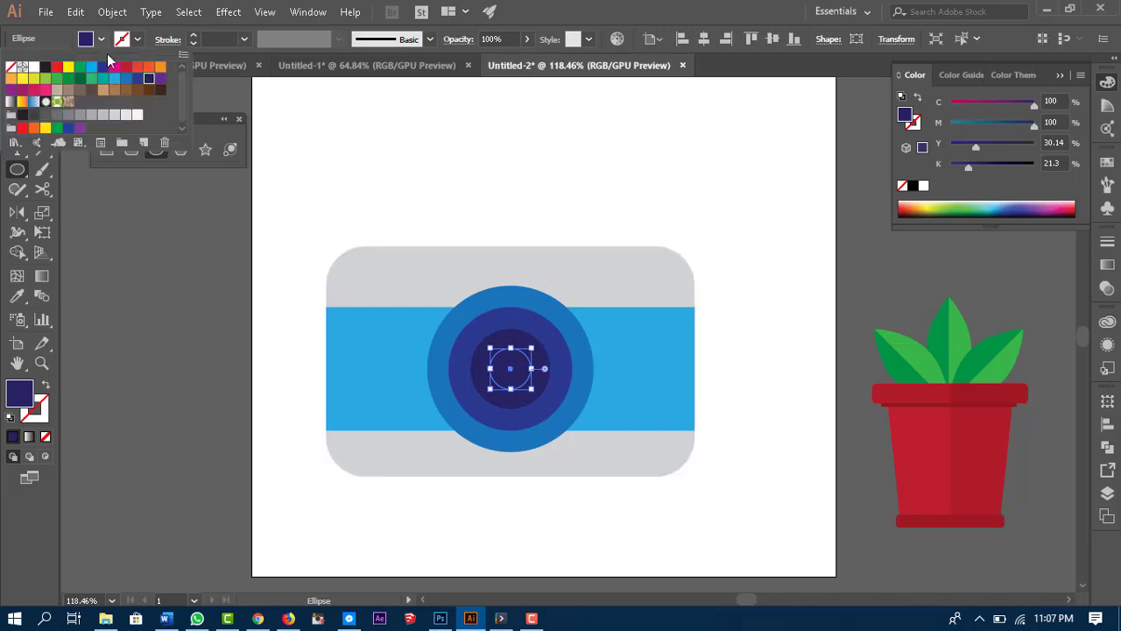
click(160, 78)
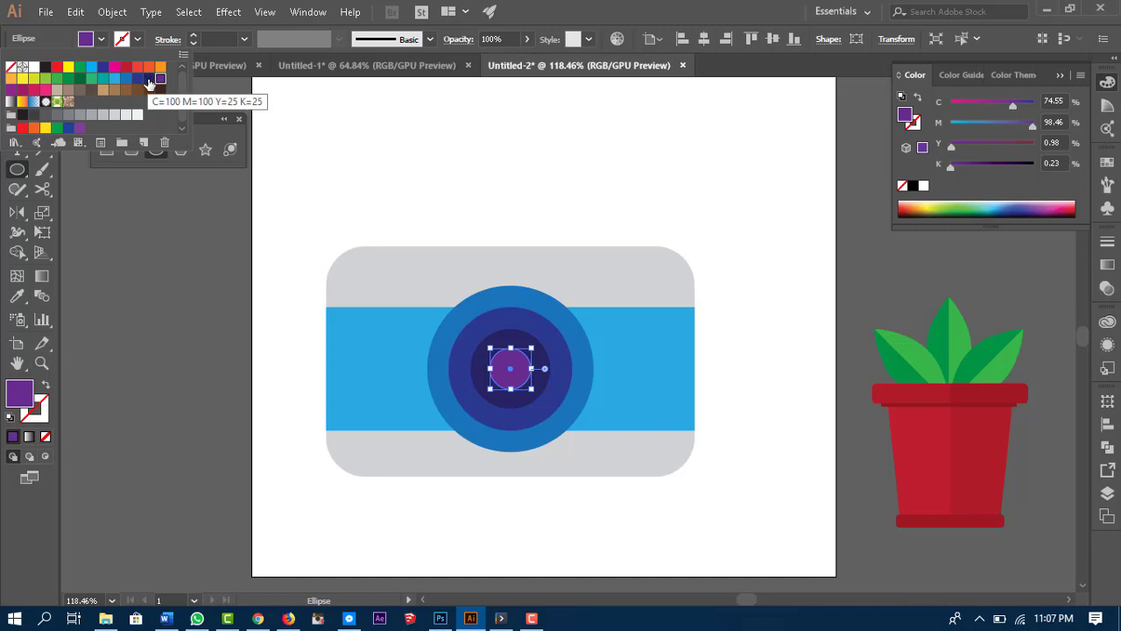
click(103, 68)
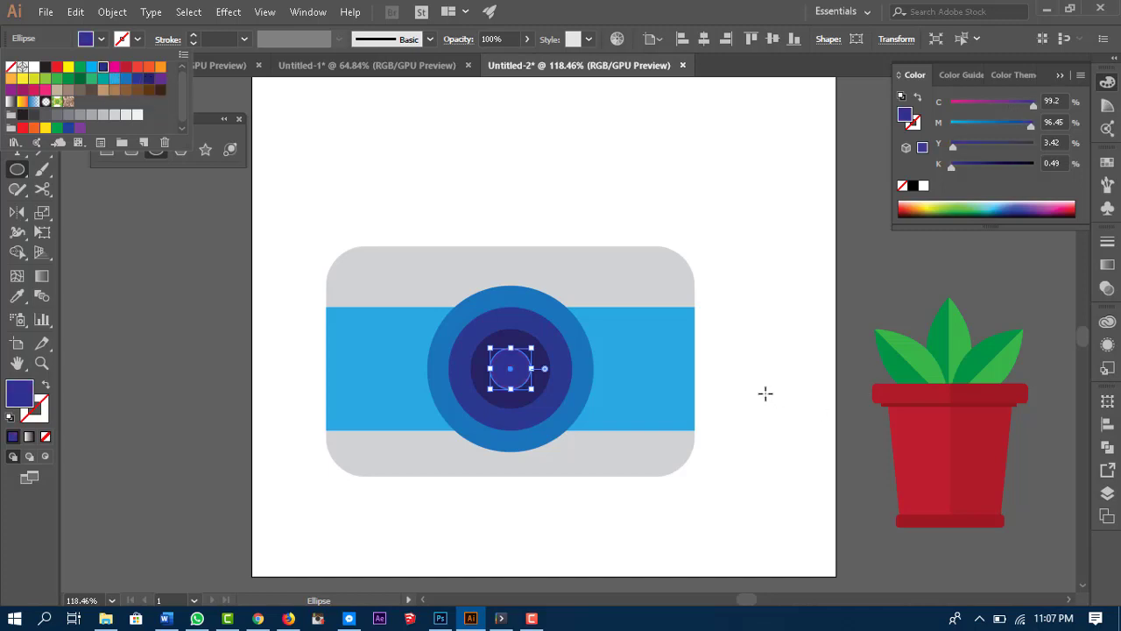
Step: Place a small scaled copy of the innermost circle in its upper part as a highlight, filled bright blue (C 69.3, M 14.05, Y 0, K 0)
key(z)
drag(533, 368, 750, 345)
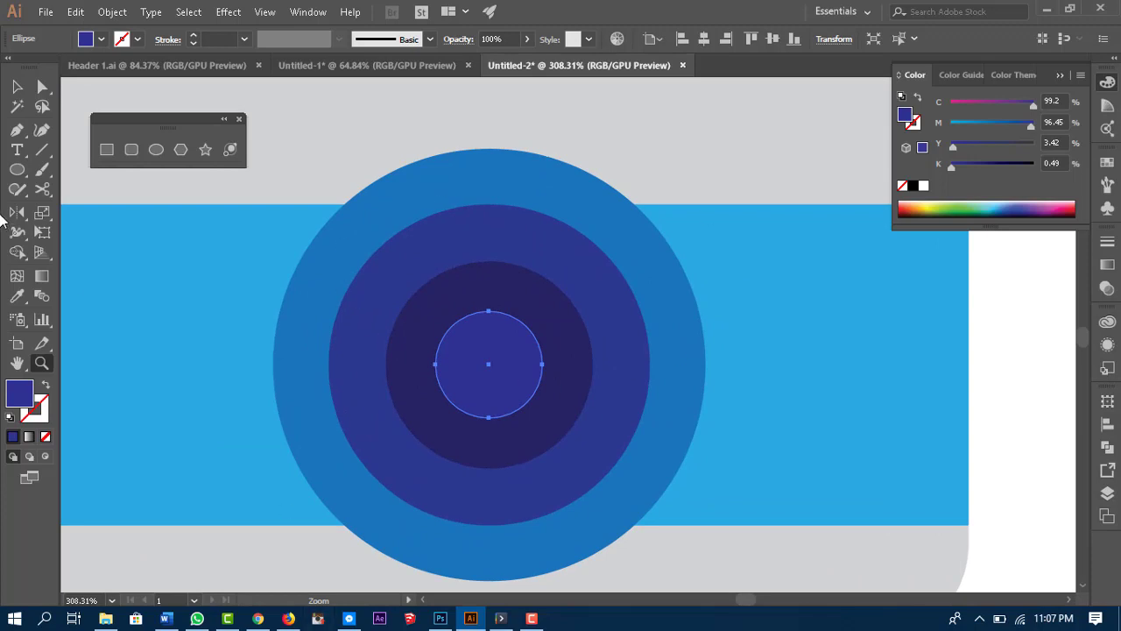
click(17, 88)
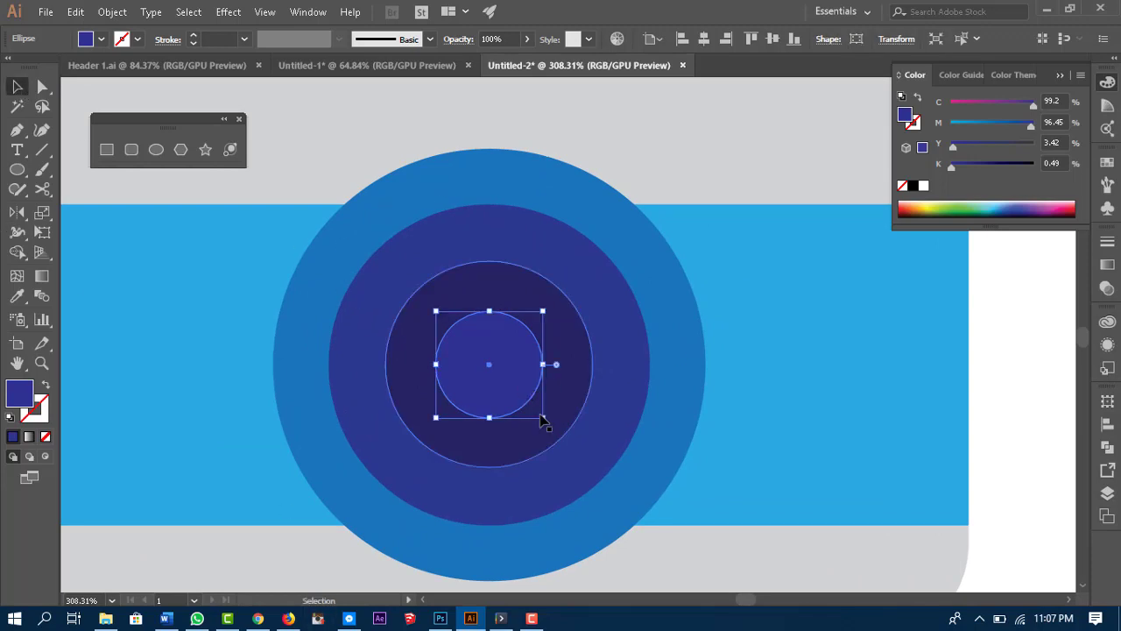
click(541, 417)
shift+click(542, 418)
click(542, 418)
drag(542, 418, 494, 339)
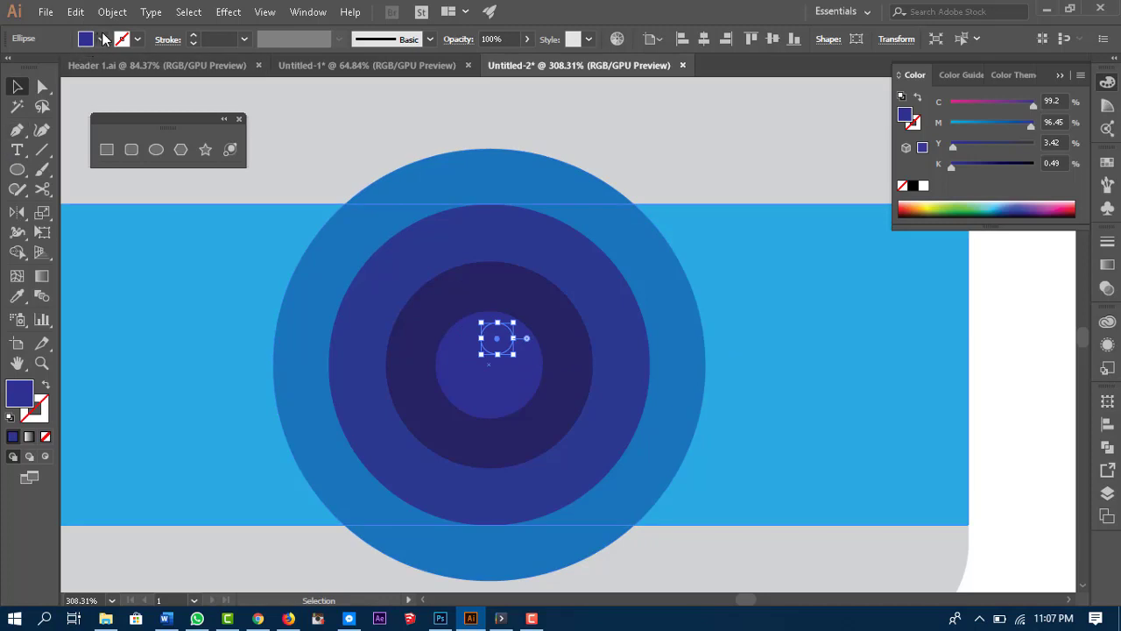
click(103, 40)
click(92, 67)
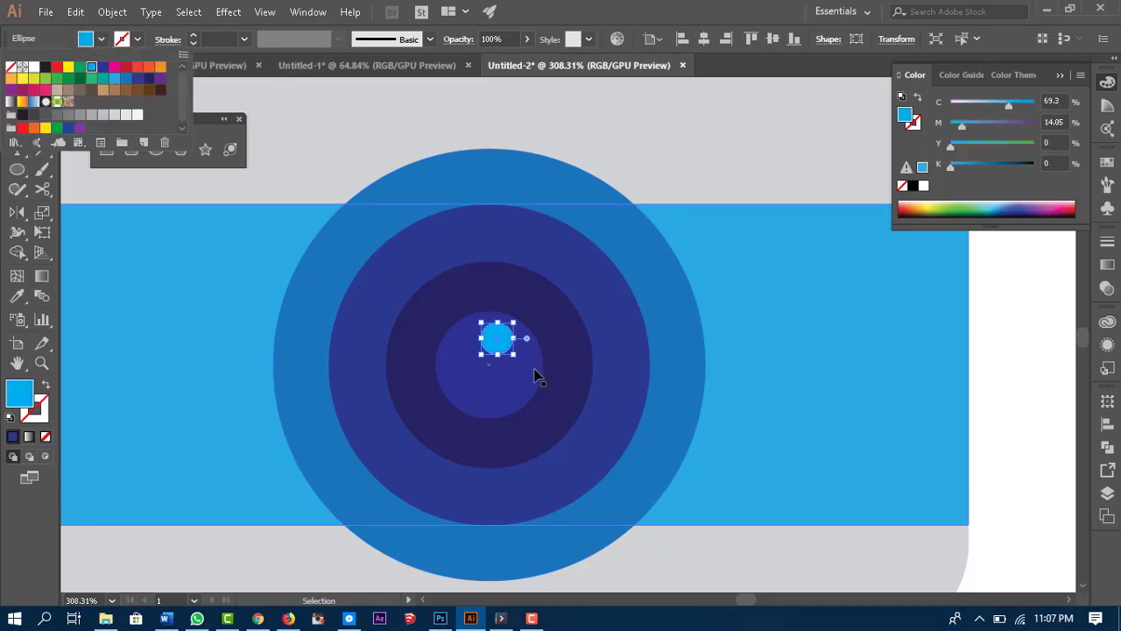
click(504, 359)
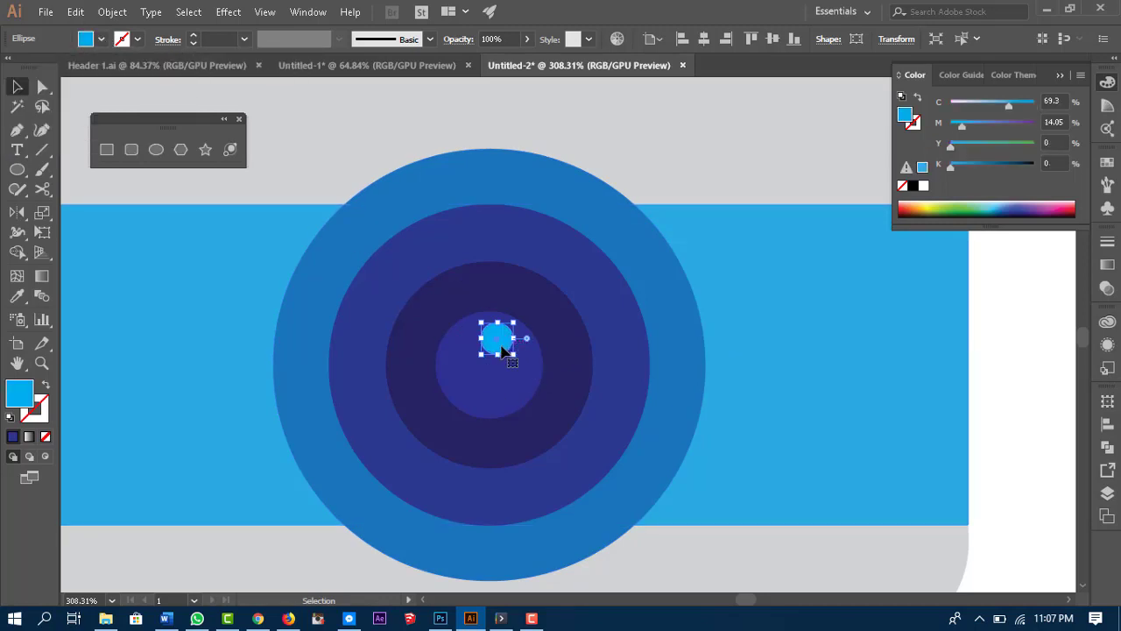
Step: Duplicate the bright blue highlight, shrink the copy to about half size, and place it just below the original near the lens centre
click(578, 342)
click(495, 344)
drag(490, 366, 480, 387)
mouse_move(488, 390)
mouse_down()
mouse_move(496, 401)
mouse_move(480, 373)
mouse_move(491, 375)
mouse_up()
click(846, 320)
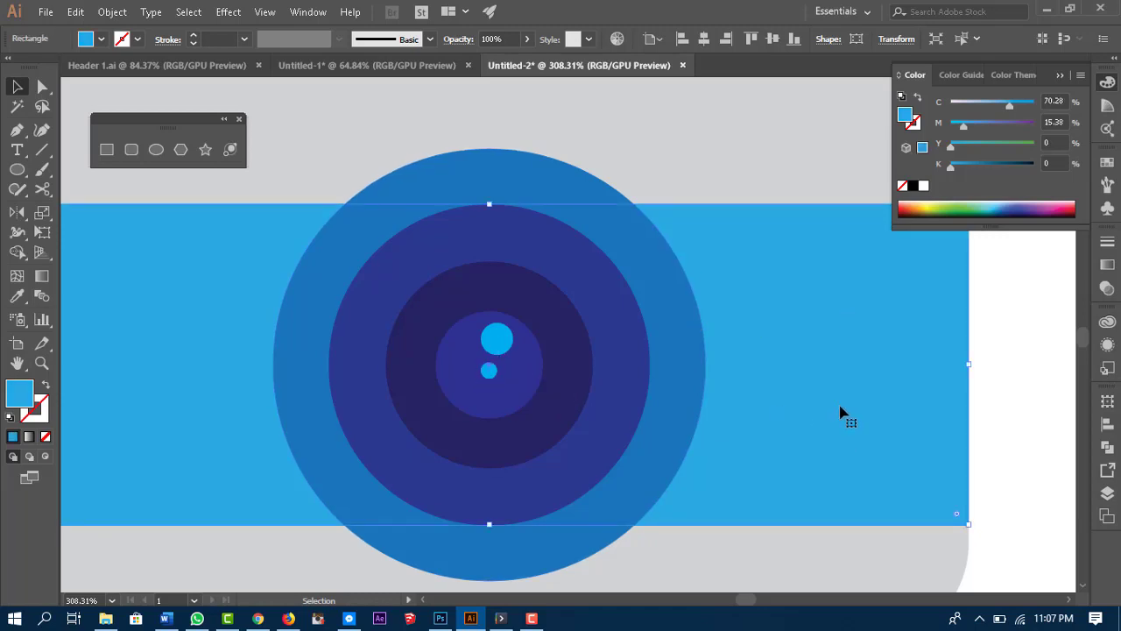
key(z)
alt+click(944, 356)
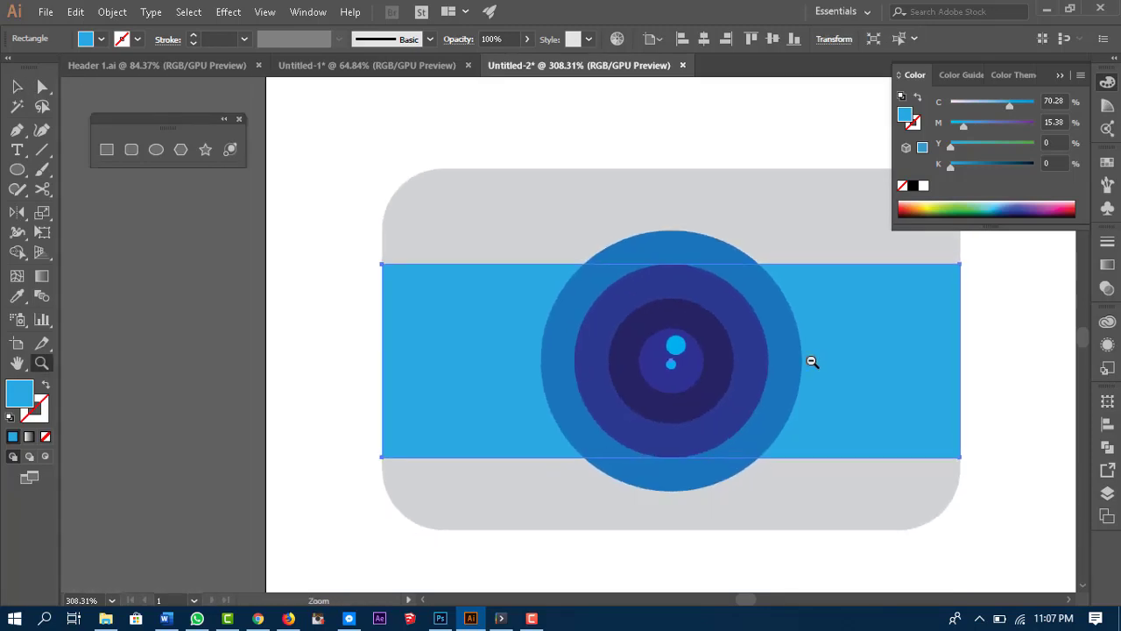
drag(812, 360, 782, 358)
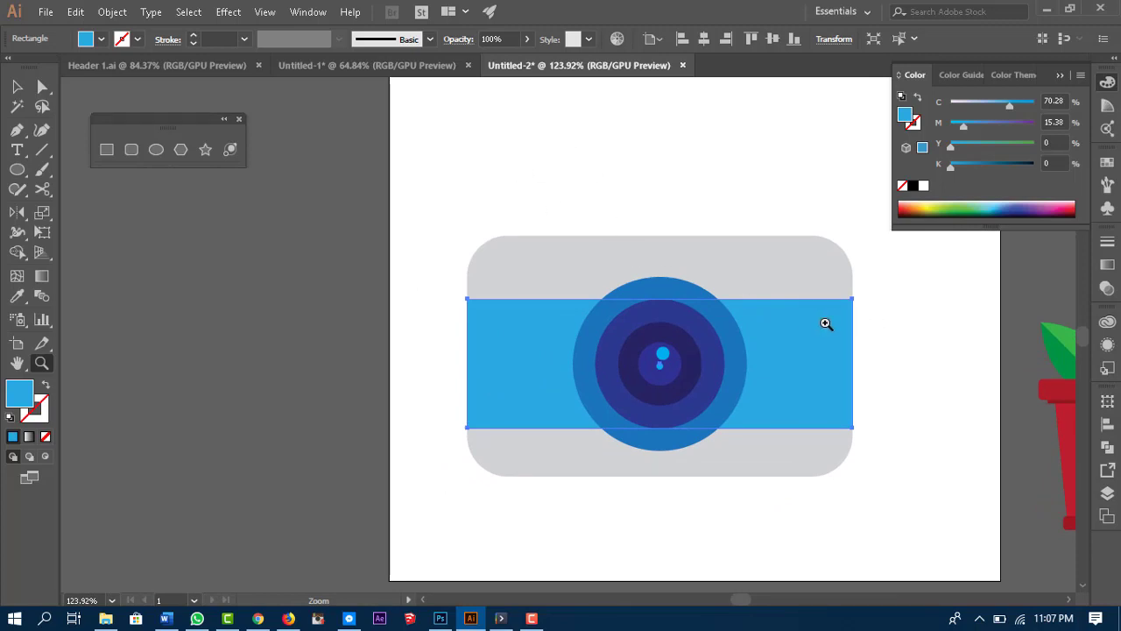
drag(671, 365, 571, 455)
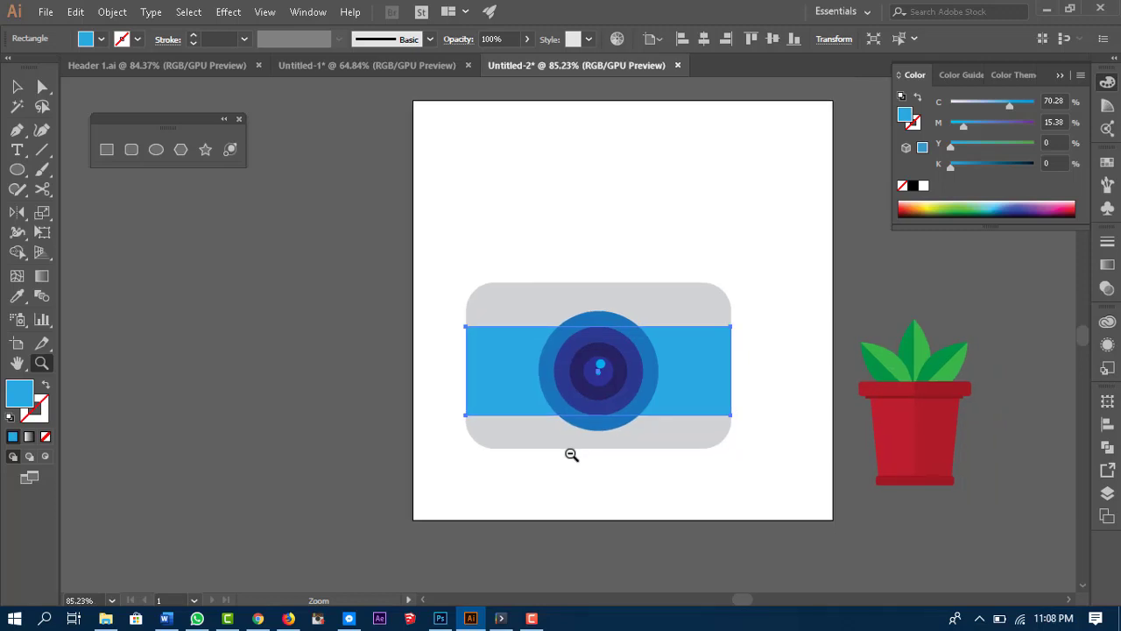
Step: Check the GPU Performance preferences, including the Animated Zoom option, and close the dialog
drag(573, 455, 715, 470)
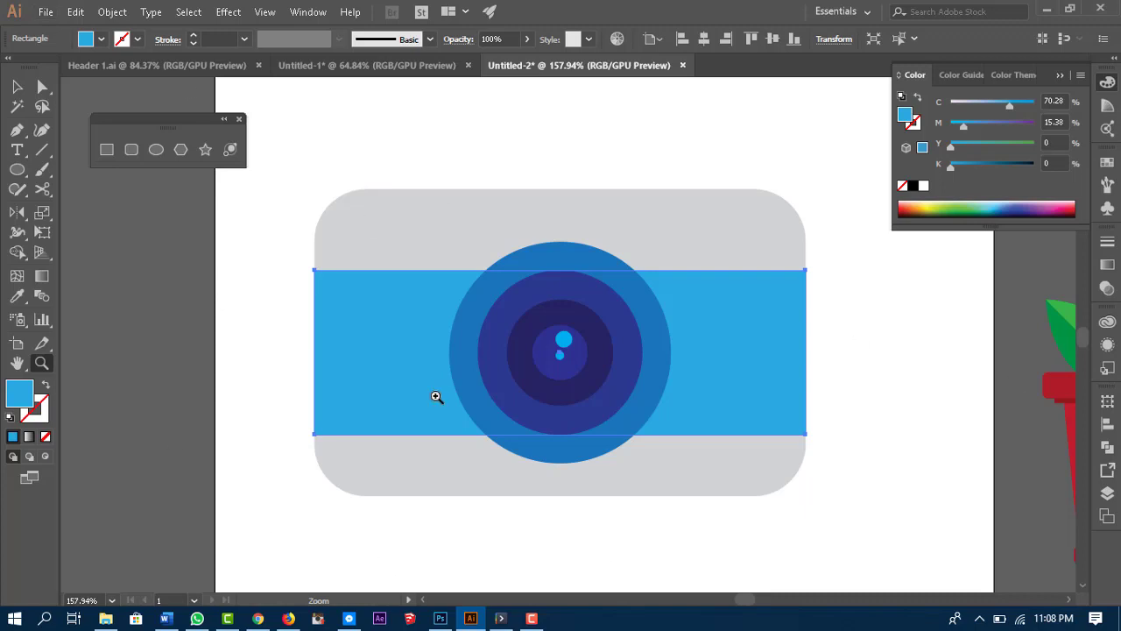
click(75, 13)
mouse_move(192, 536)
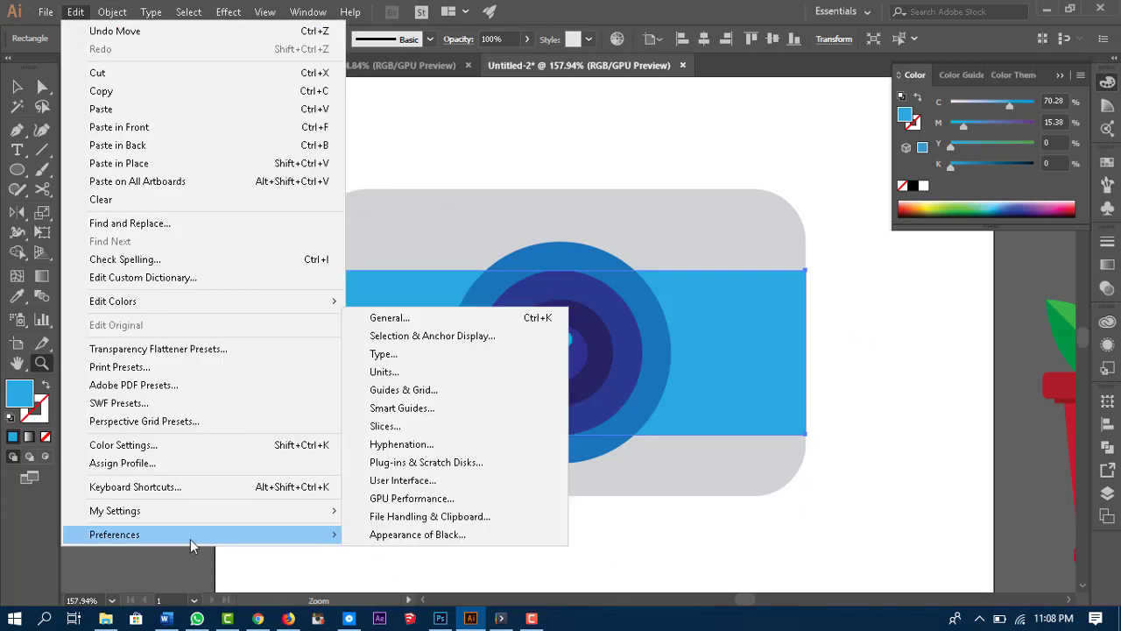
click(439, 501)
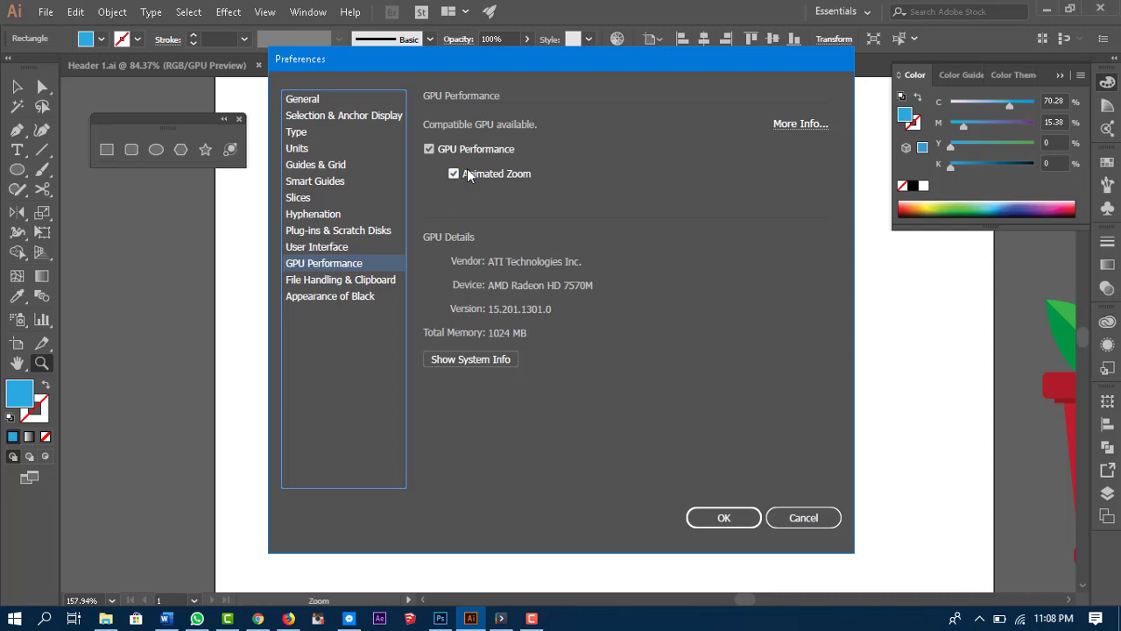
click(740, 523)
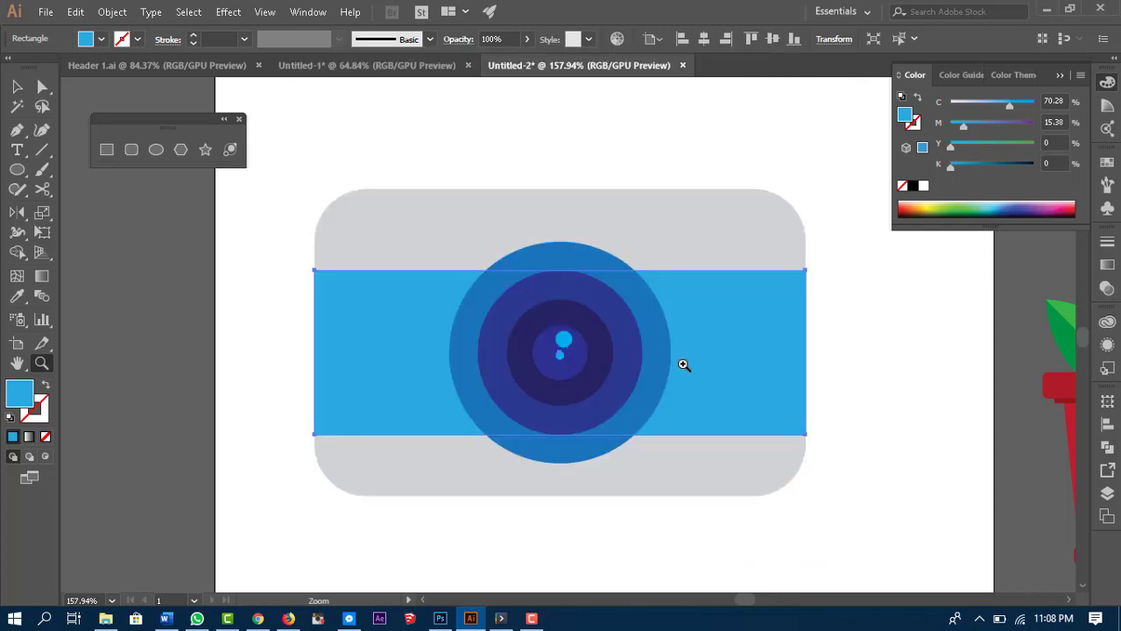
Step: Draw a small circle in the upper-left part of the grey camera body and fill it with red (C 0.3, M 99.28, Y 97.21, K 0.09)
alt+click(846, 368)
alt+click(770, 379)
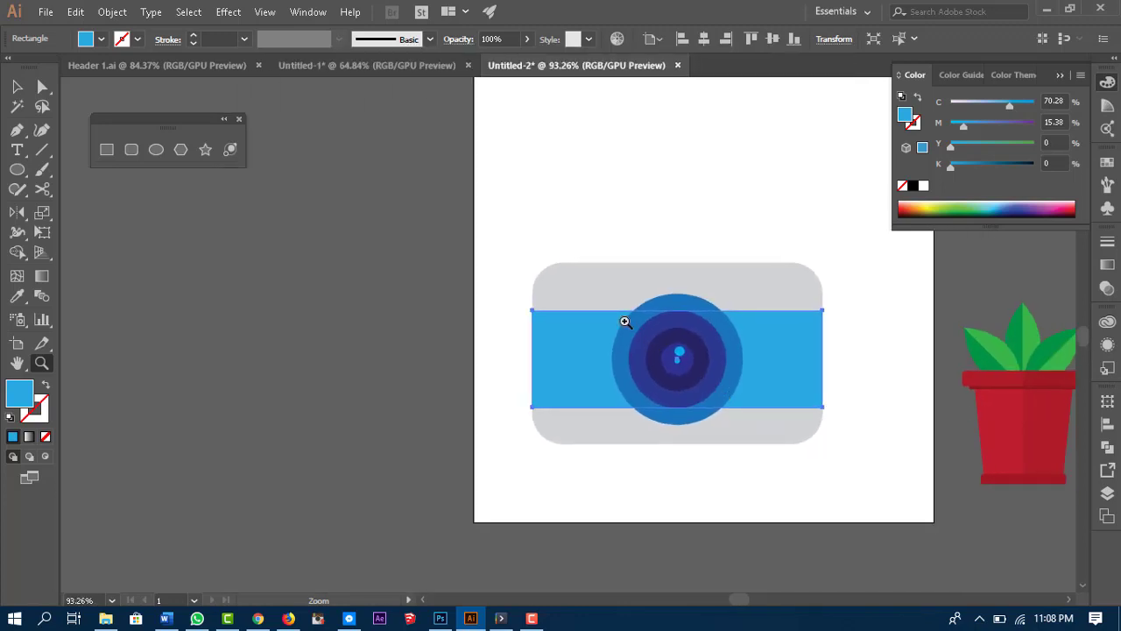
click(156, 150)
drag(561, 291, 578, 304)
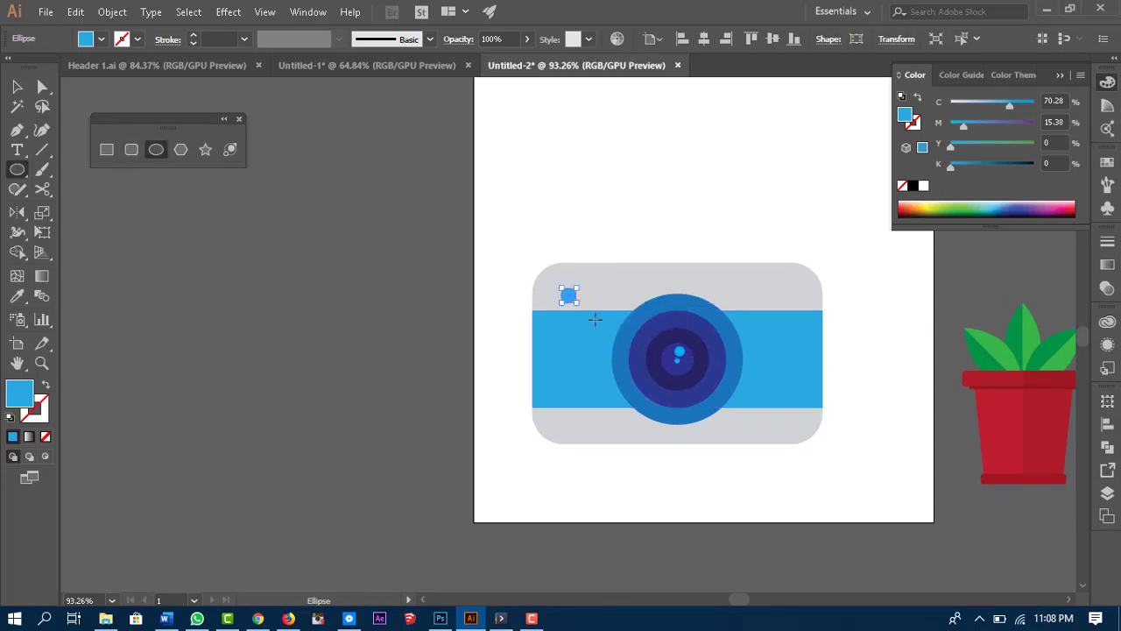
click(101, 40)
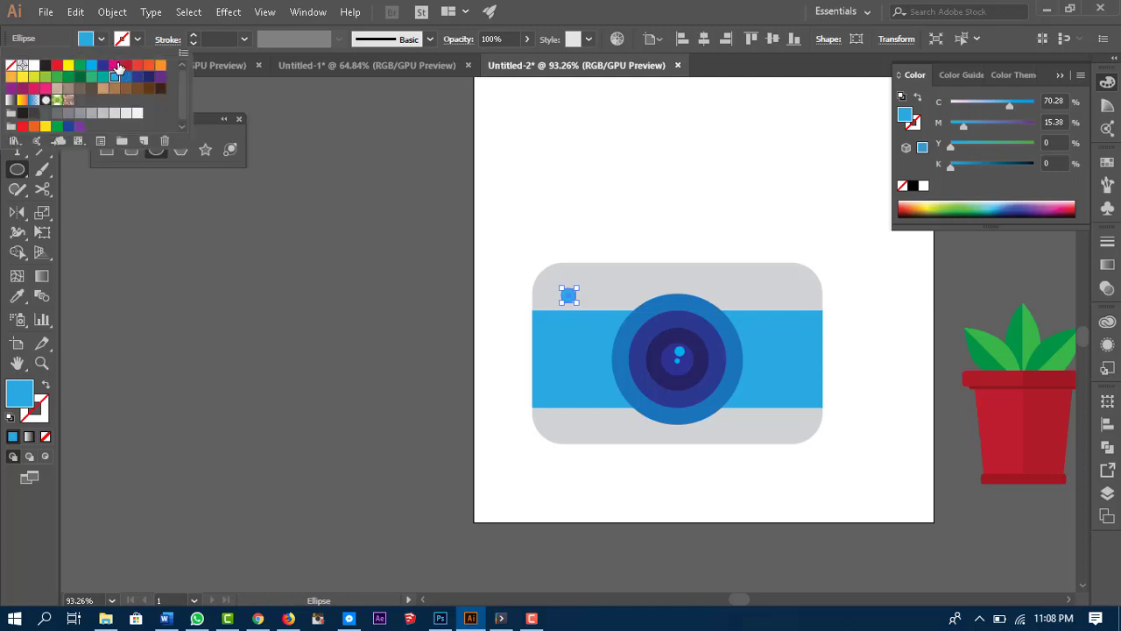
click(56, 65)
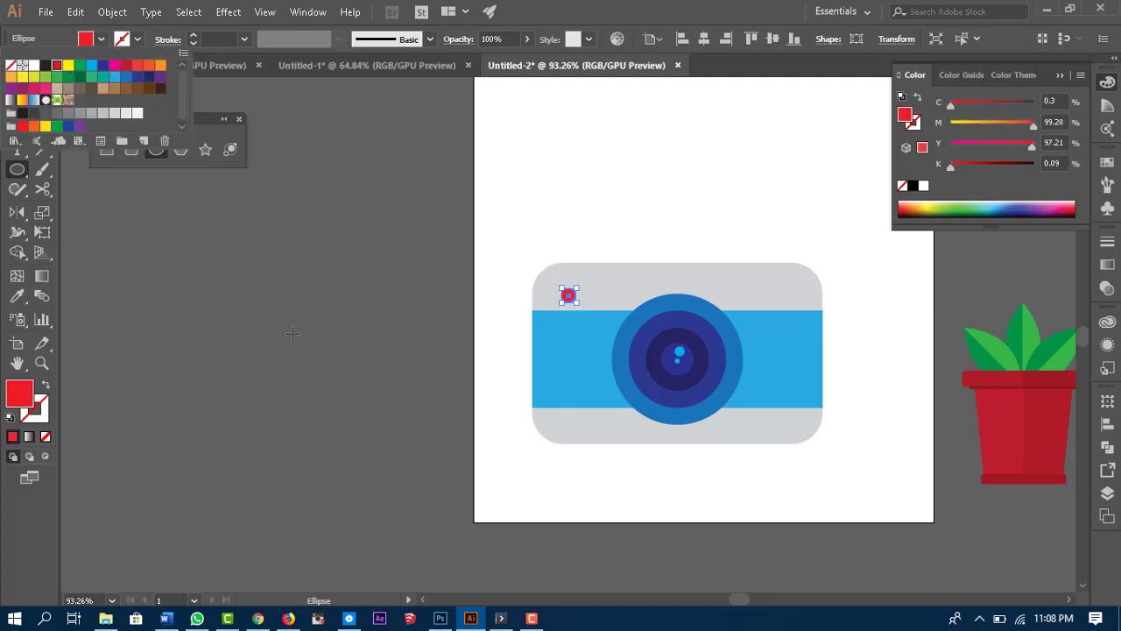
key(Escape)
key(v)
click(328, 373)
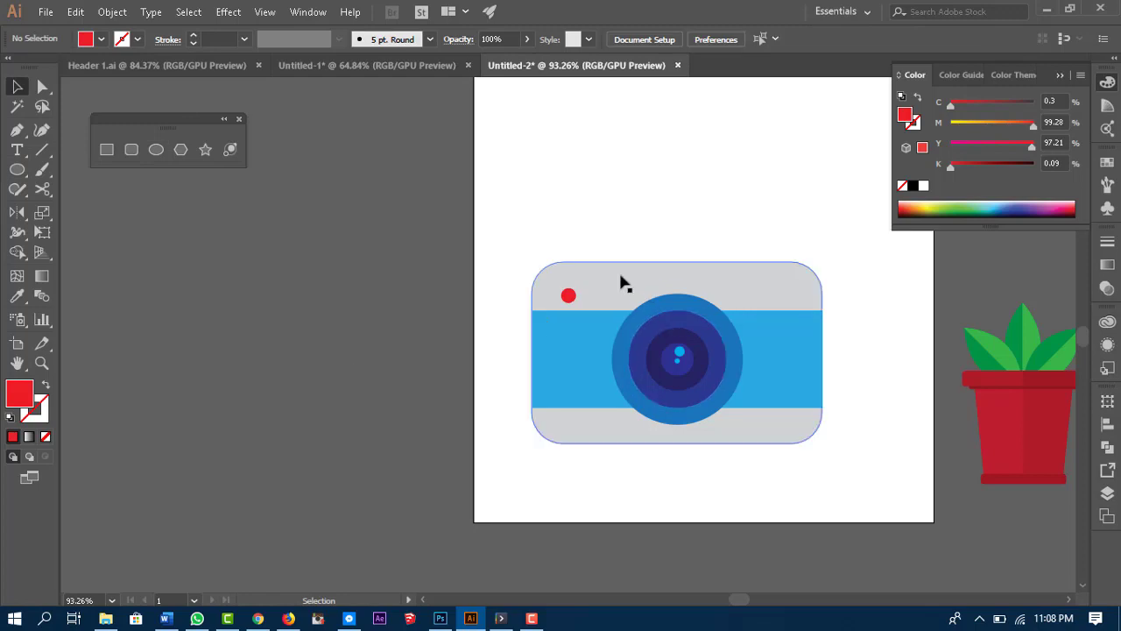
Step: Nudge the small red circle slightly up and to the left on the camera body
key(z)
click(693, 311)
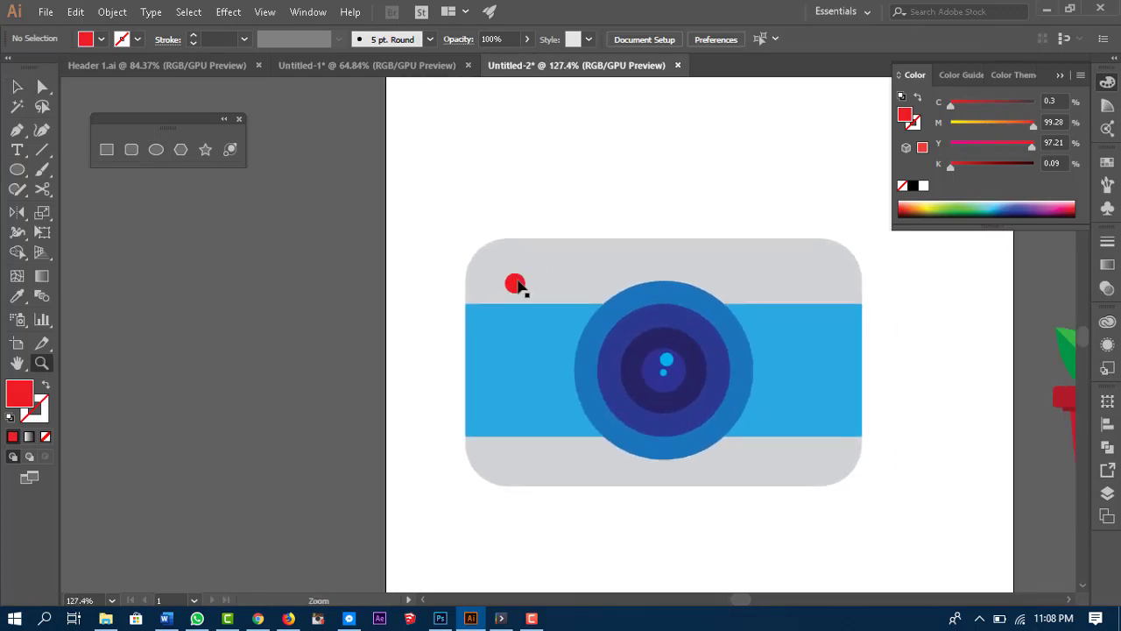
key(v)
click(516, 287)
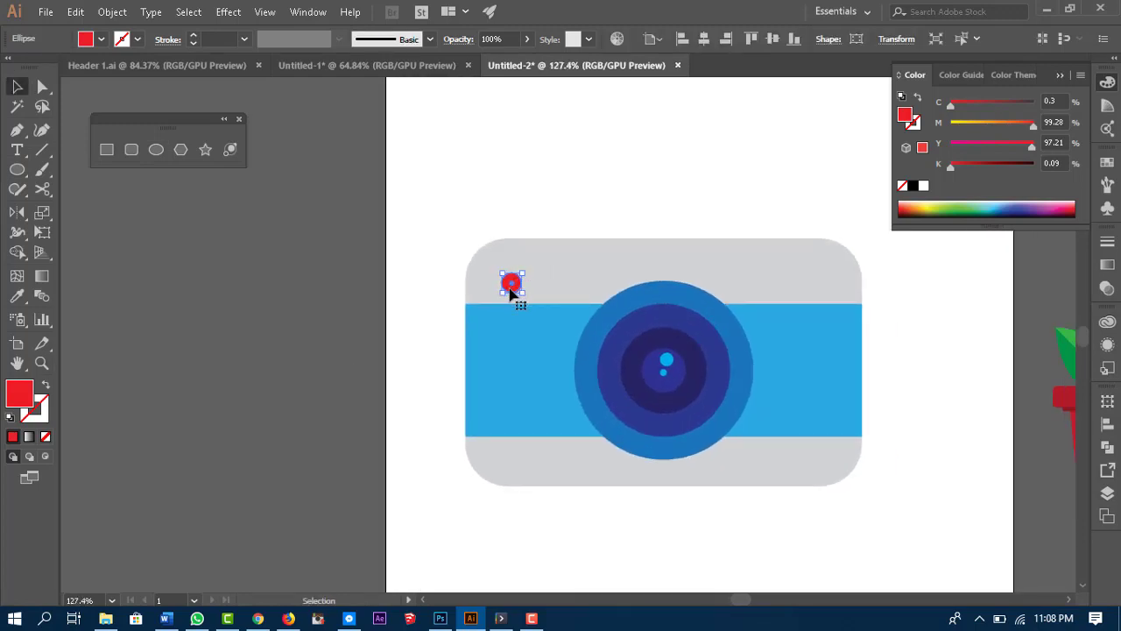
click(439, 325)
Step: Select all parts of the camera and move them off the artboard to its left side
key(space)
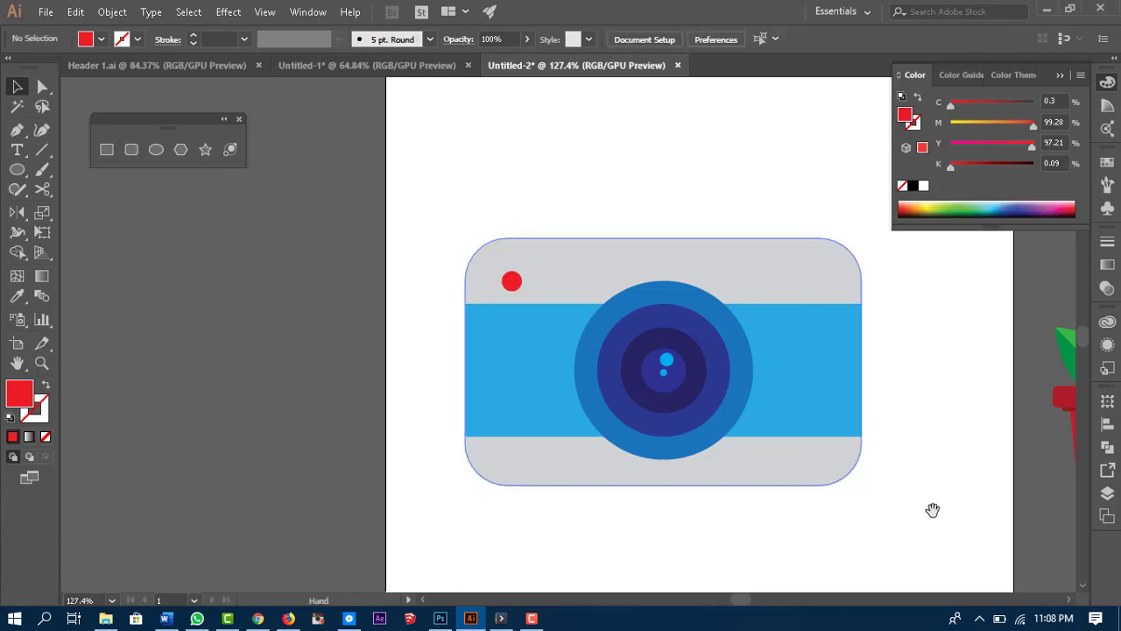
drag(932, 510, 831, 493)
scroll(813, 276, down, 2)
drag(432, 260, 746, 555)
drag(683, 409, 339, 391)
key(space)
drag(387, 446, 541, 482)
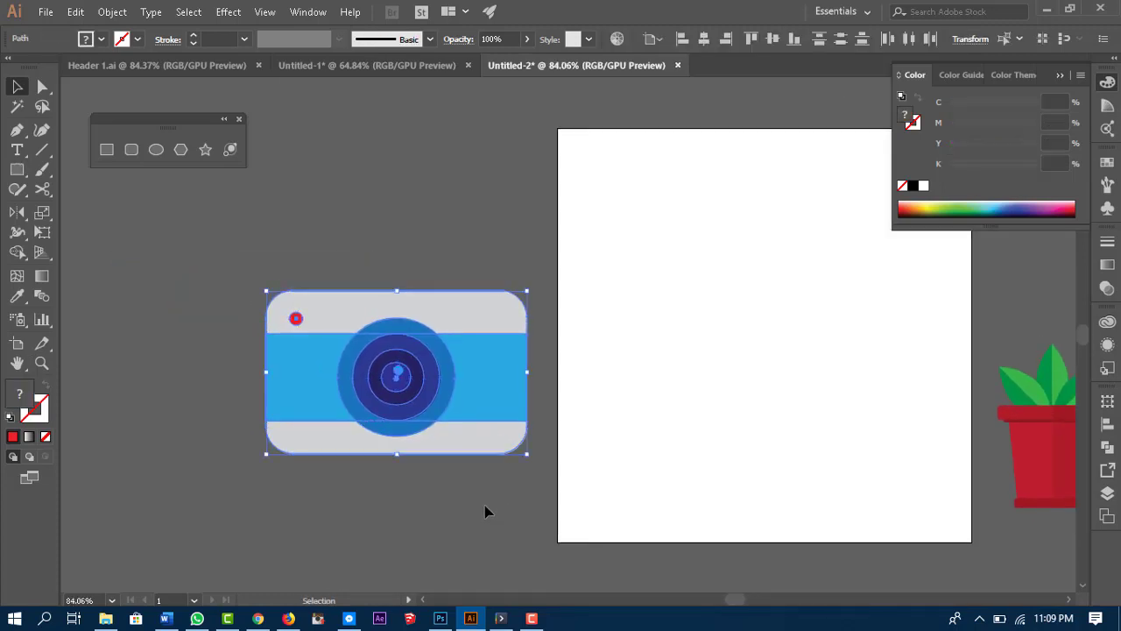
click(530, 536)
key(space)
drag(533, 539, 493, 515)
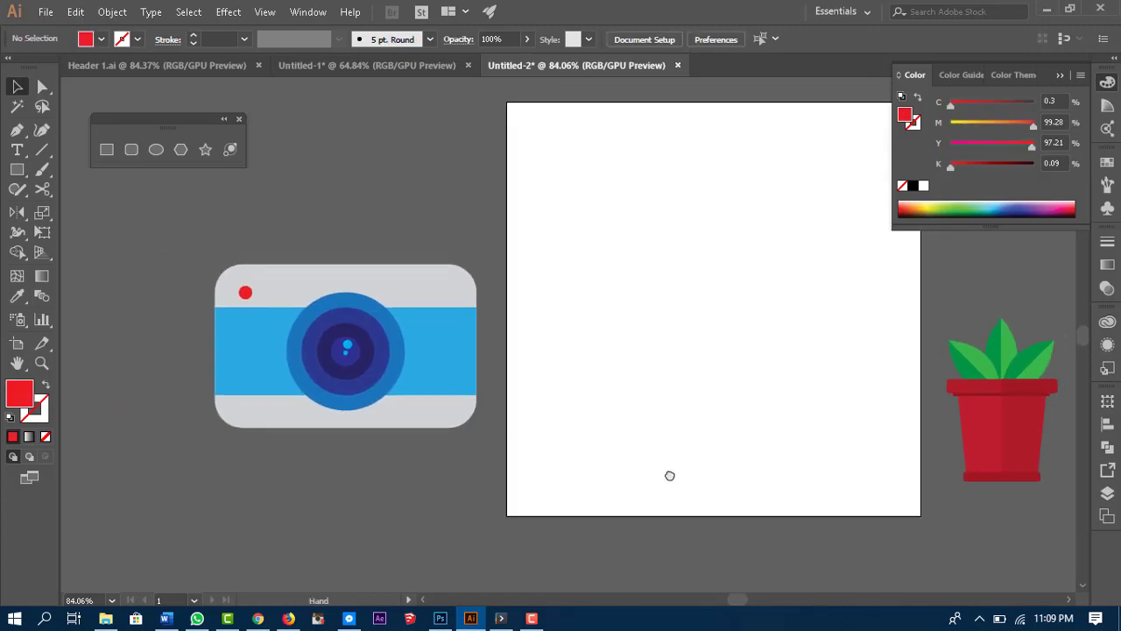
drag(668, 473, 728, 488)
key(space)
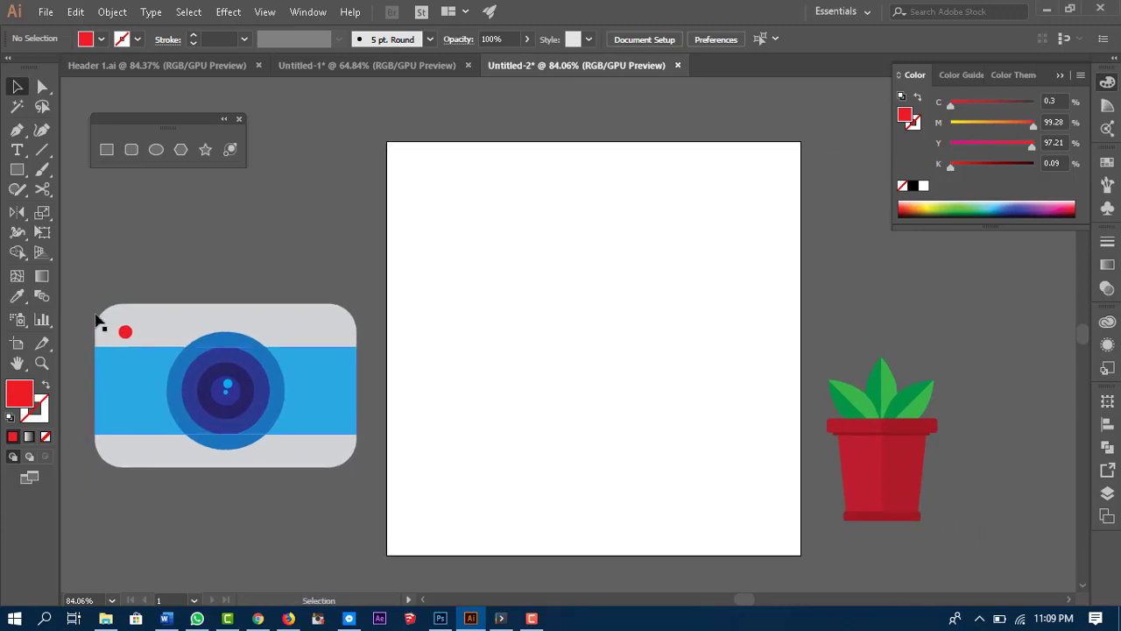
Step: Draw an upright rectangle on the empty artboard, set its width to 2.3 in (165.6 px) and shorten its height
click(107, 150)
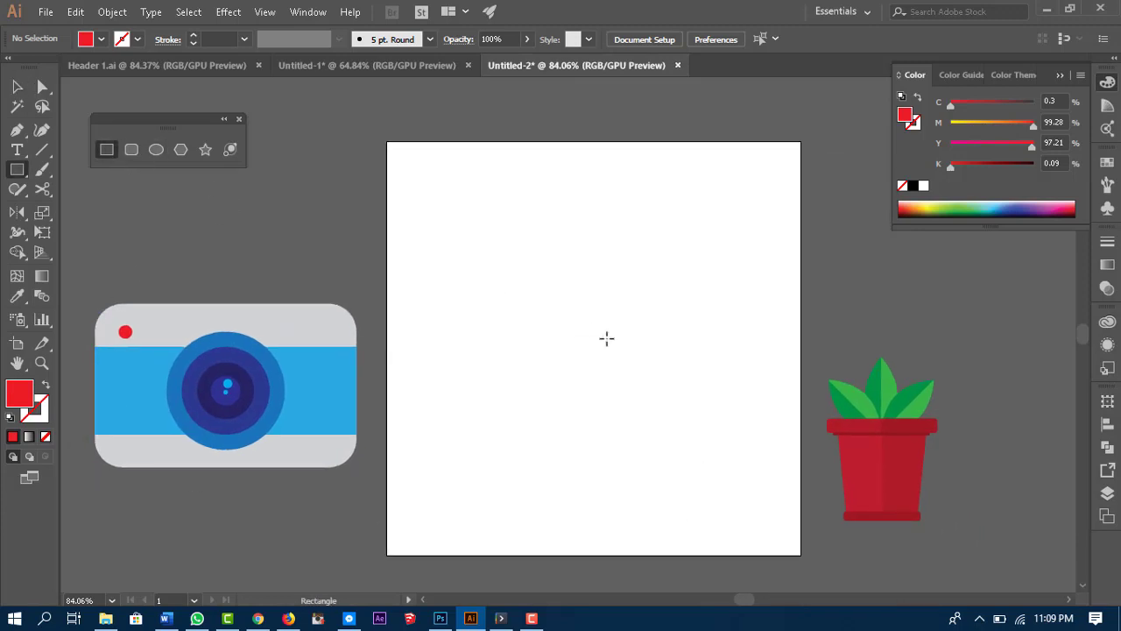
drag(507, 253, 678, 521)
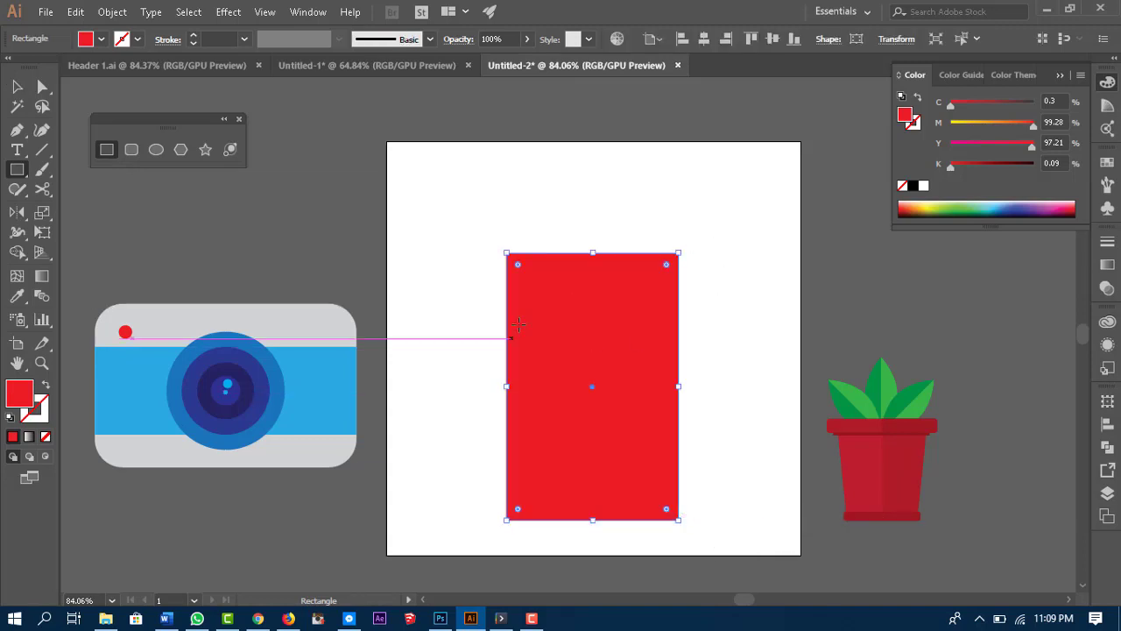
click(886, 39)
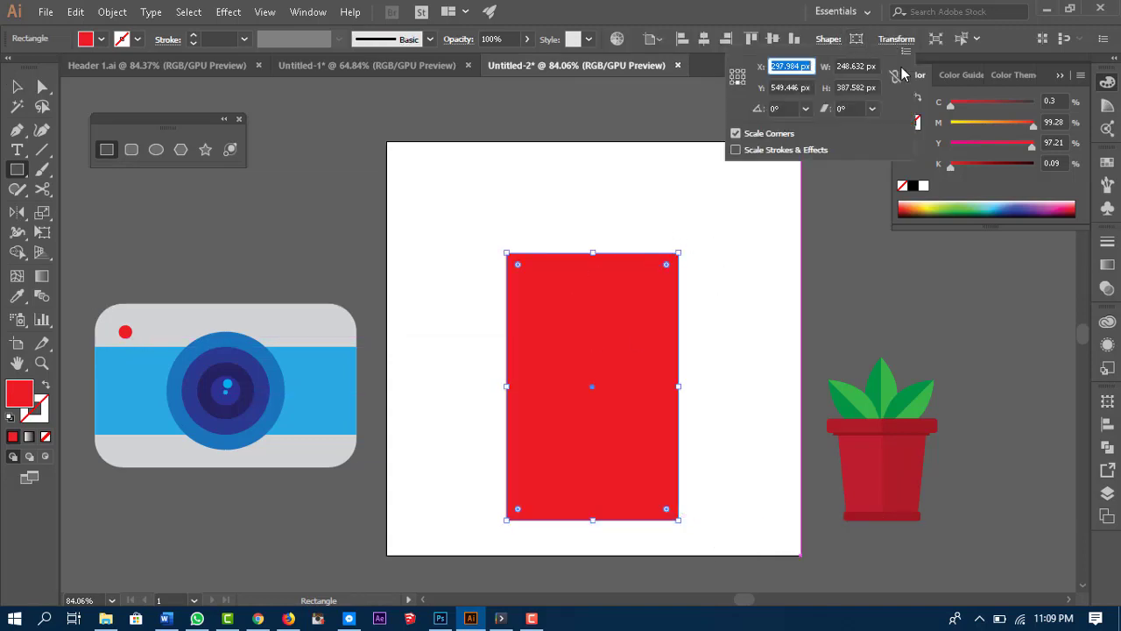
click(876, 66)
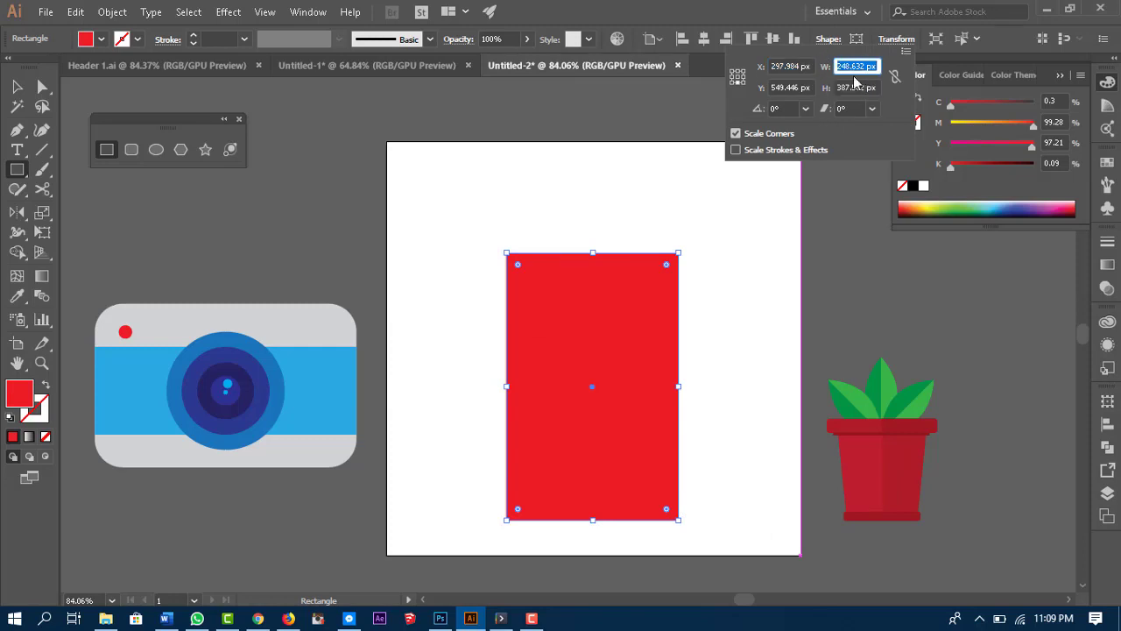
text(2.3)
key(Tab)
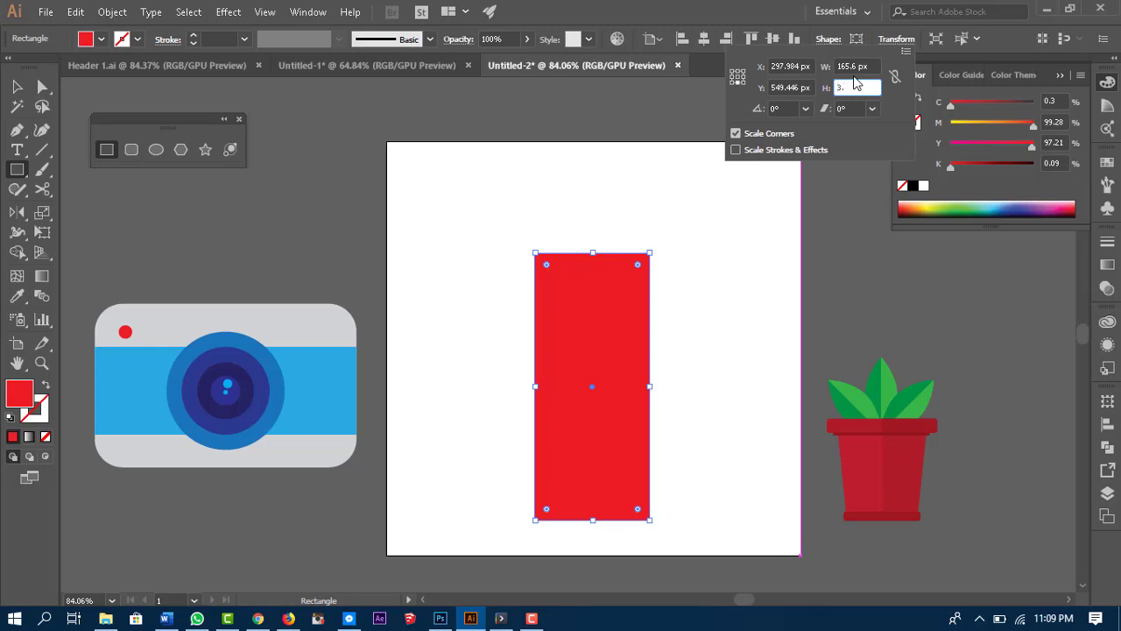
key(Return)
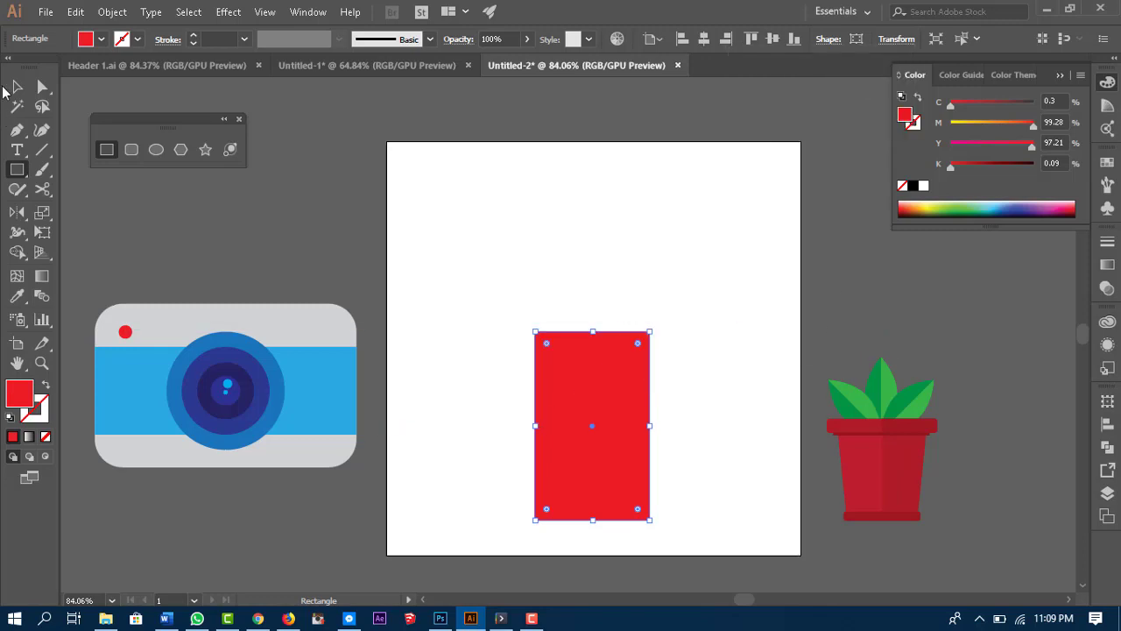
Step: Move the red rectangle up to the artboard's centre and enlarge it proportionally to about three quarters of the artboard's height
key(v)
drag(602, 443, 600, 362)
click(761, 322)
click(592, 375)
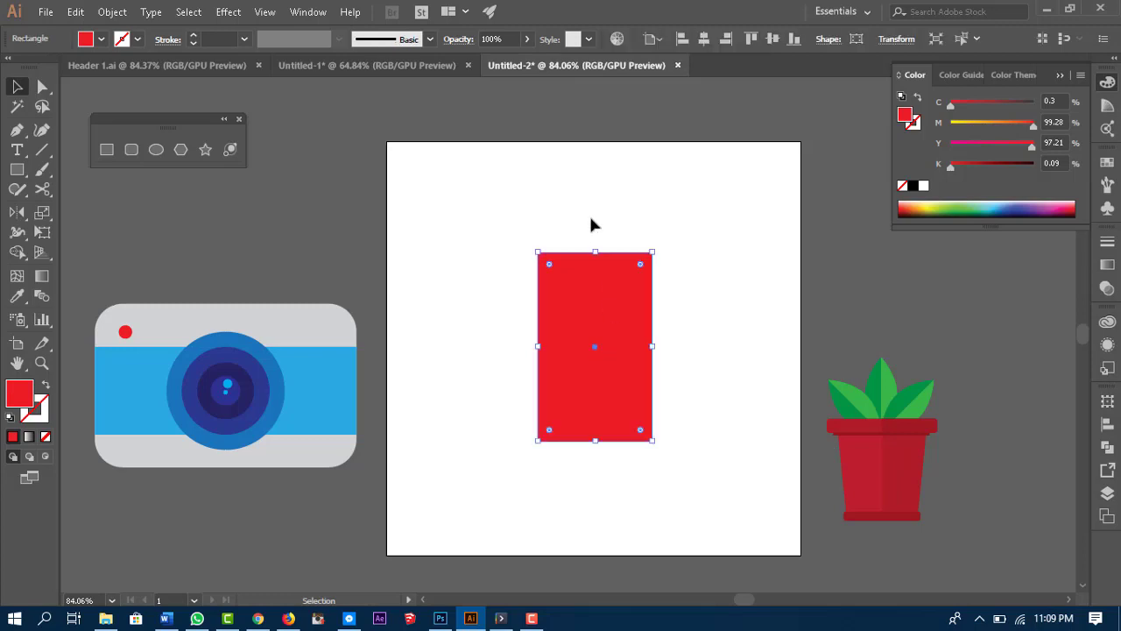
drag(594, 252, 653, 183)
click(825, 259)
Step: Move the enlarged rectangle off the artboard to the right of the potted plant and fill it with white
scroll(646, 302, up, 2)
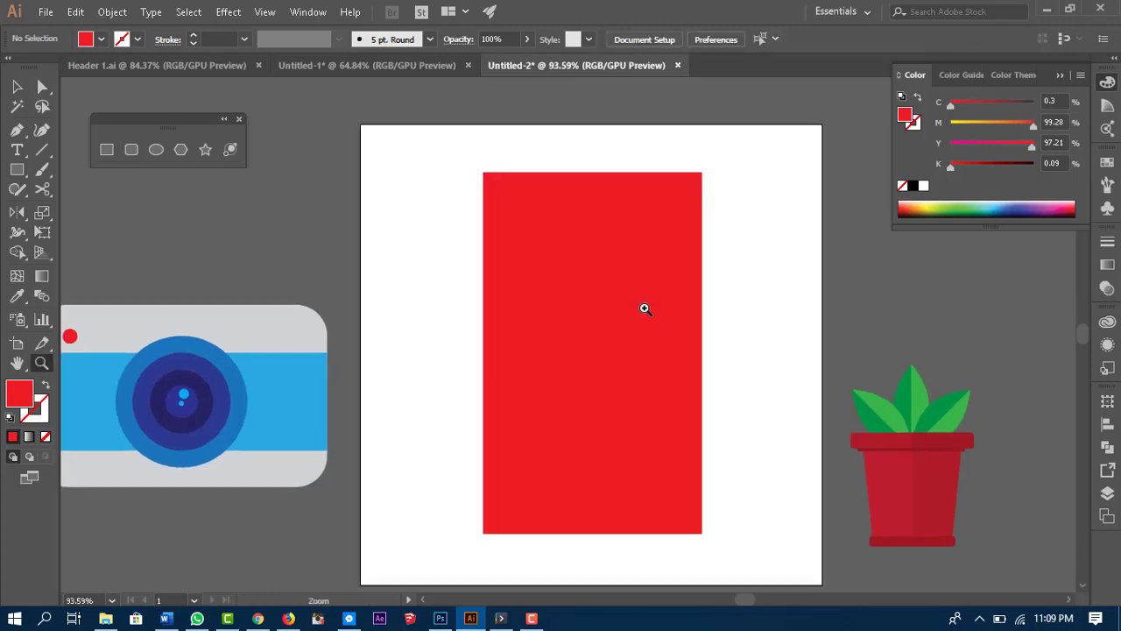
click(611, 329)
drag(611, 329, 794, 430)
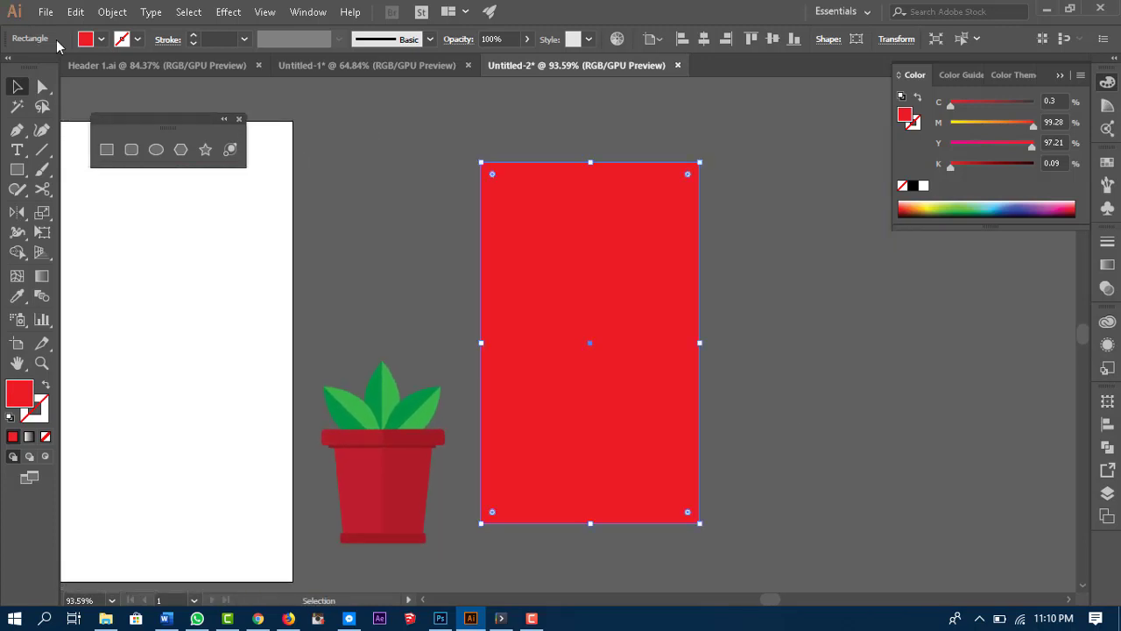
click(101, 39)
click(35, 68)
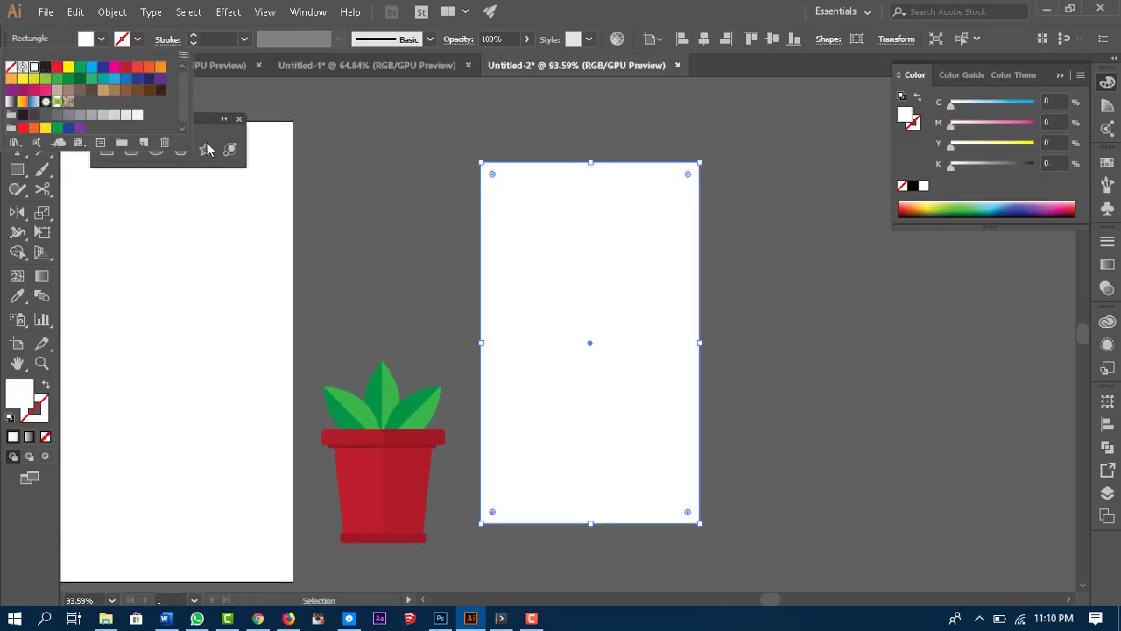
click(863, 330)
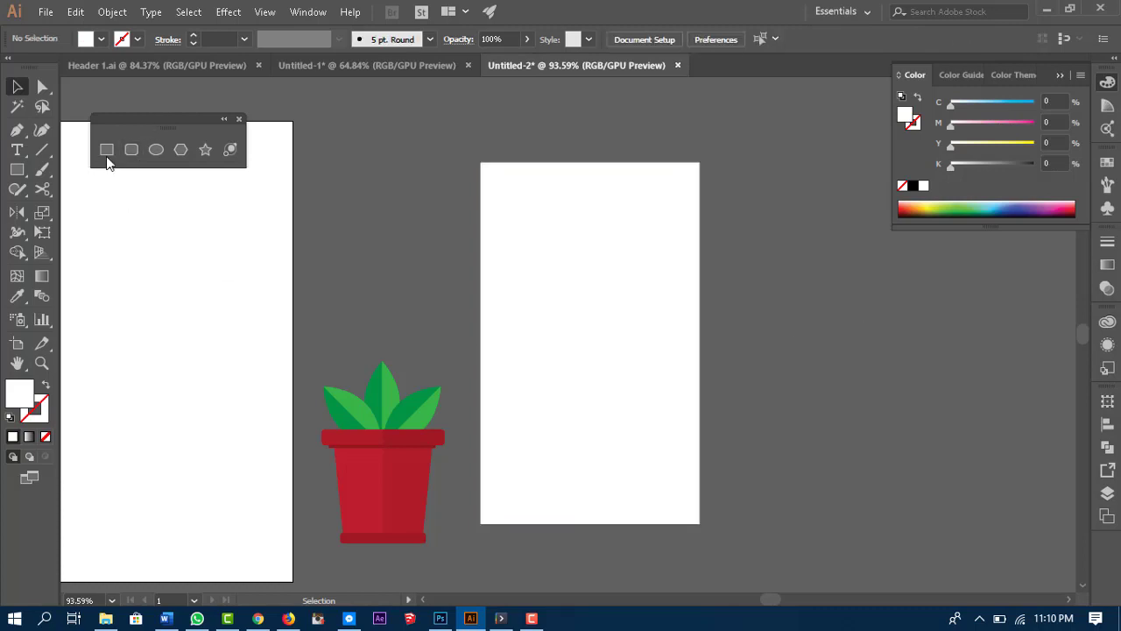
Step: Round all four corners of the white rectangle moderately to form the phone body
click(688, 179)
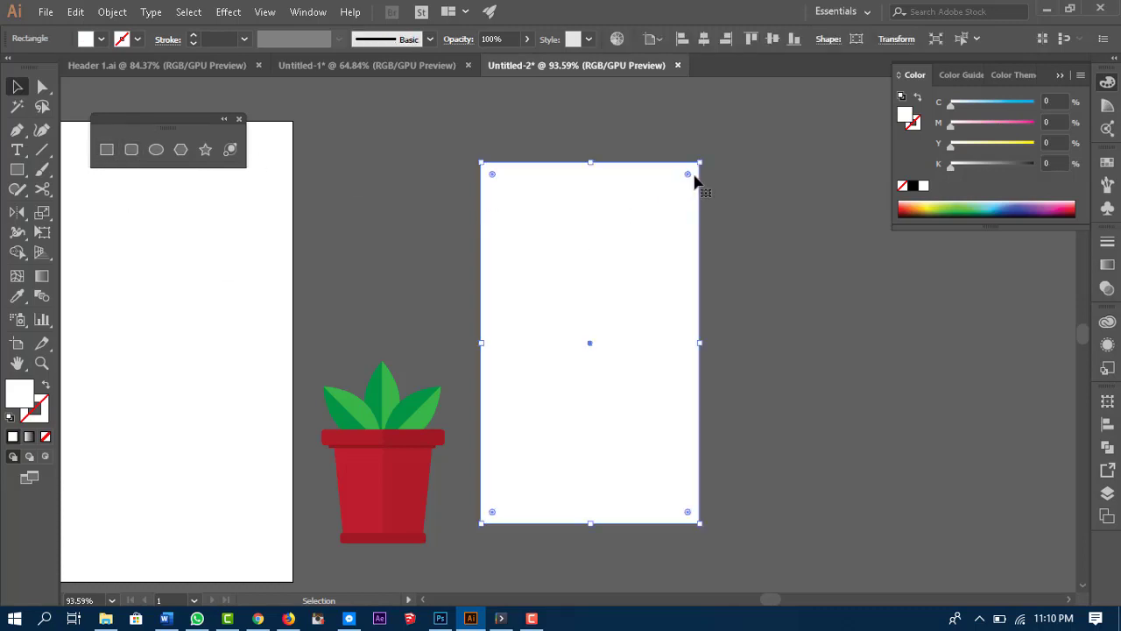
mouse_move(686, 175)
mouse_down()
mouse_move(676, 200)
mouse_move(681, 187)
mouse_up()
click(803, 277)
Step: Draw a screen rectangle about 247 × 365 px inside the phone body, leaving narrow side margins and wider ones above and below
drag(853, 400, 852, 411)
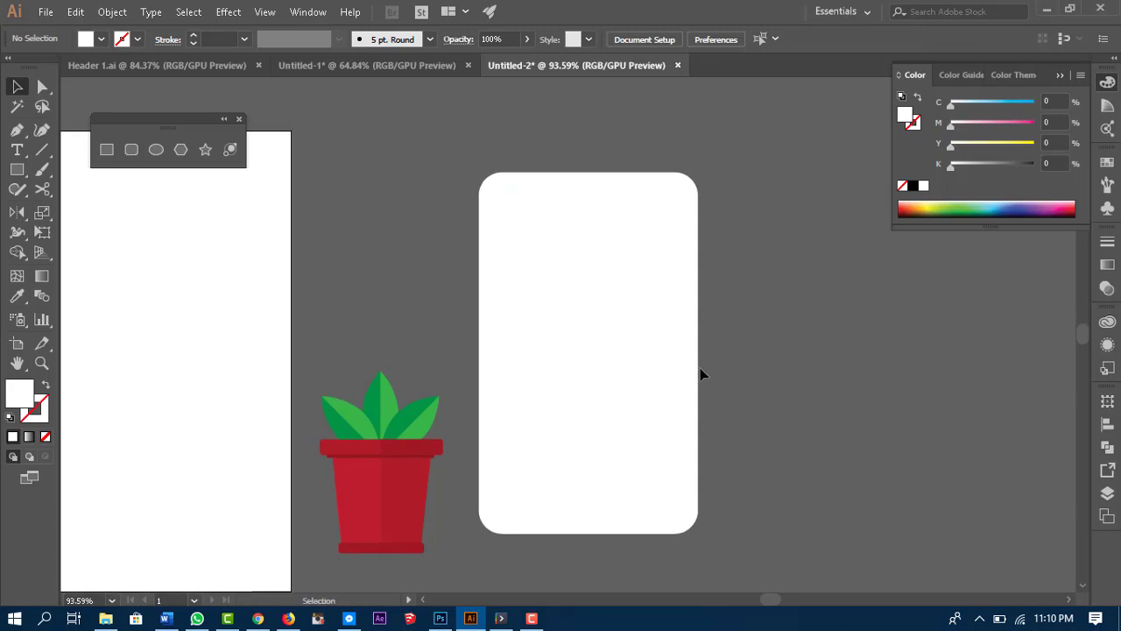
click(106, 149)
mouse_move(491, 233)
mouse_down()
mouse_move(684, 505)
mouse_move(668, 508)
mouse_move(689, 464)
mouse_move(671, 453)
mouse_move(876, 477)
mouse_move(625, 465)
mouse_move(691, 470)
mouse_move(682, 486)
mouse_move(756, 443)
mouse_move(776, 412)
mouse_move(671, 478)
mouse_move(669, 495)
mouse_move(684, 497)
mouse_move(724, 430)
mouse_move(832, 468)
mouse_move(684, 494)
mouse_up()
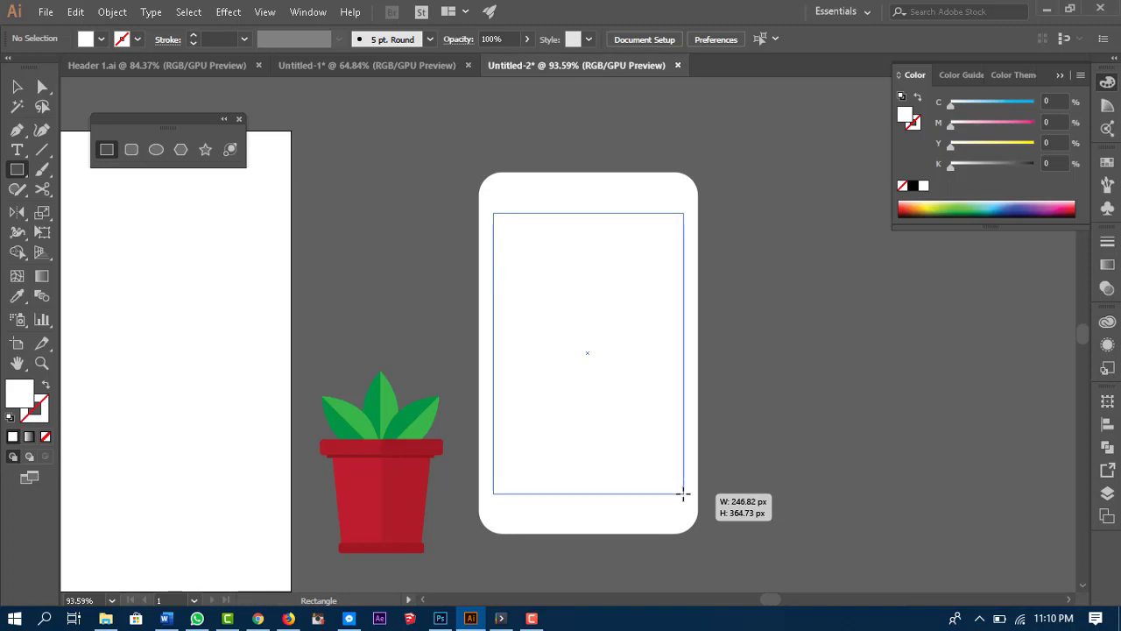
drag(683, 494, 683, 493)
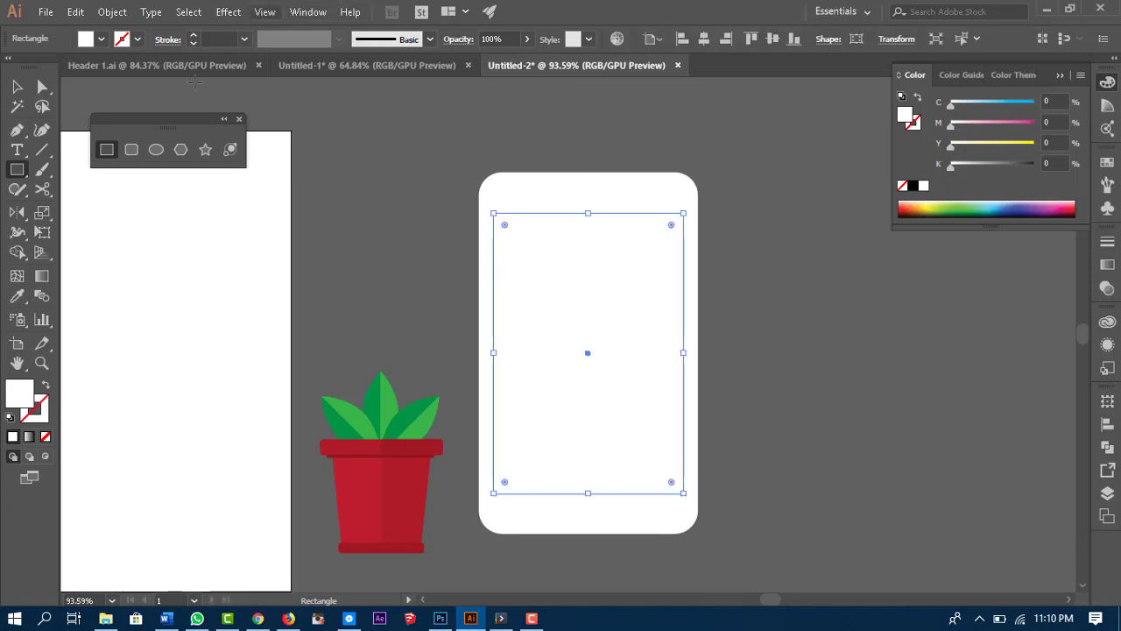
Step: Fill the phone's screen rectangle with dark red (C 17.93, M 100, Y 91.14, K 7.87) and fine-tune its position within the body
click(101, 39)
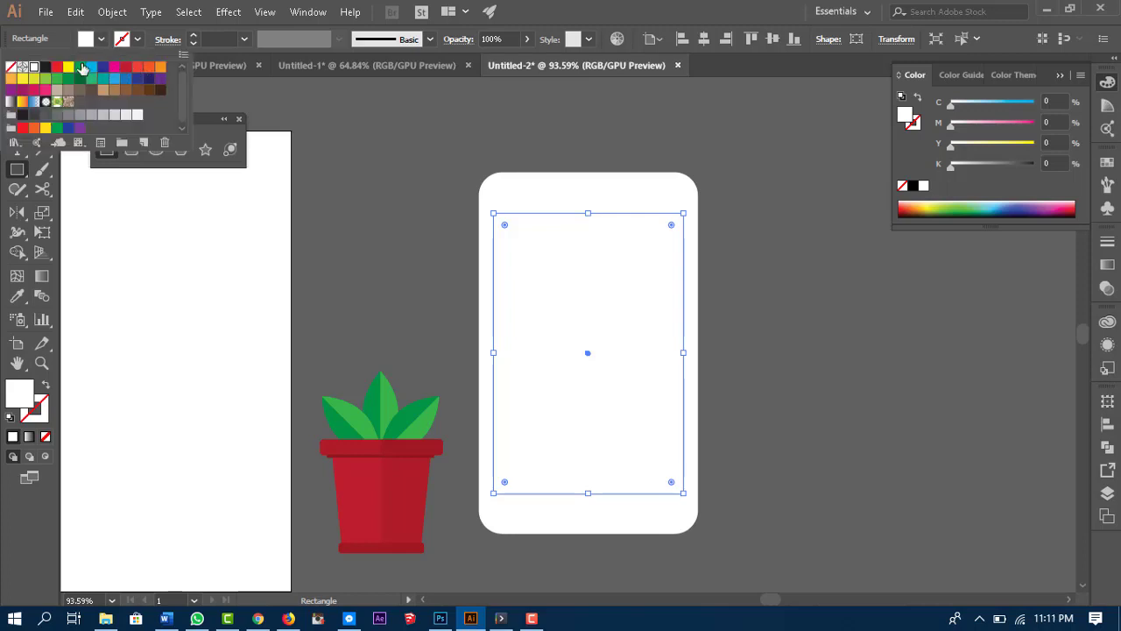
click(125, 78)
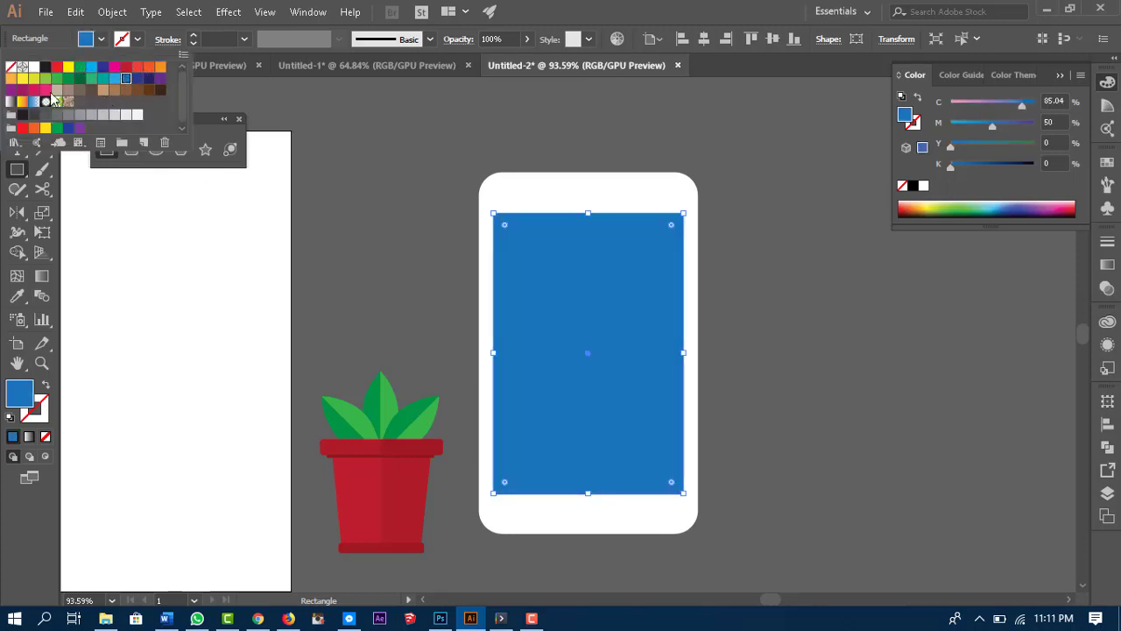
click(125, 66)
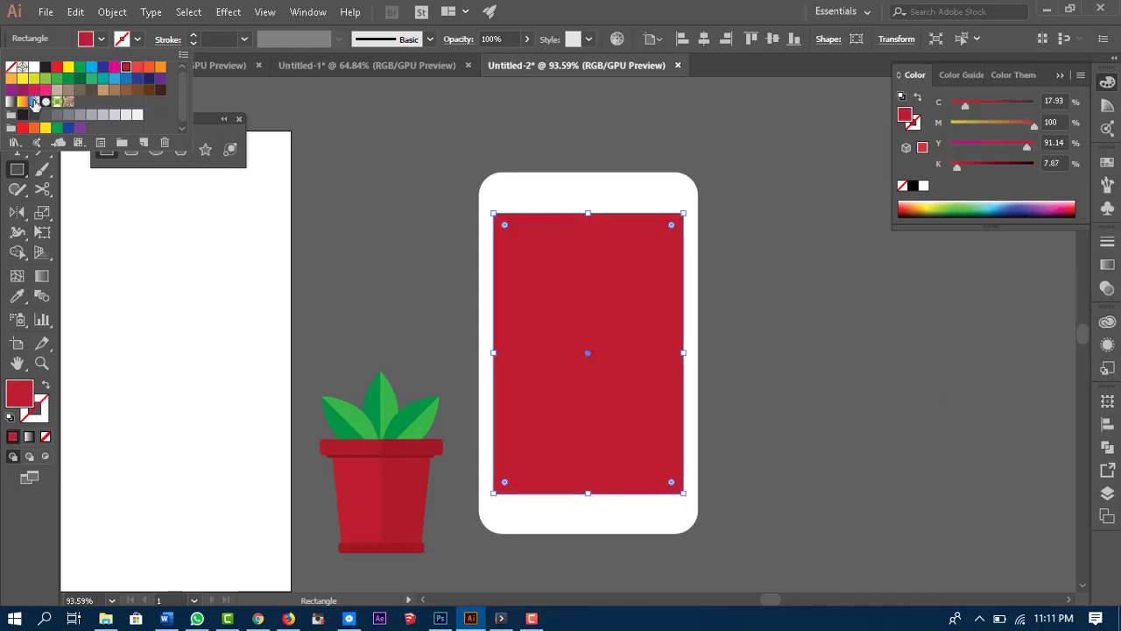
click(70, 45)
click(17, 85)
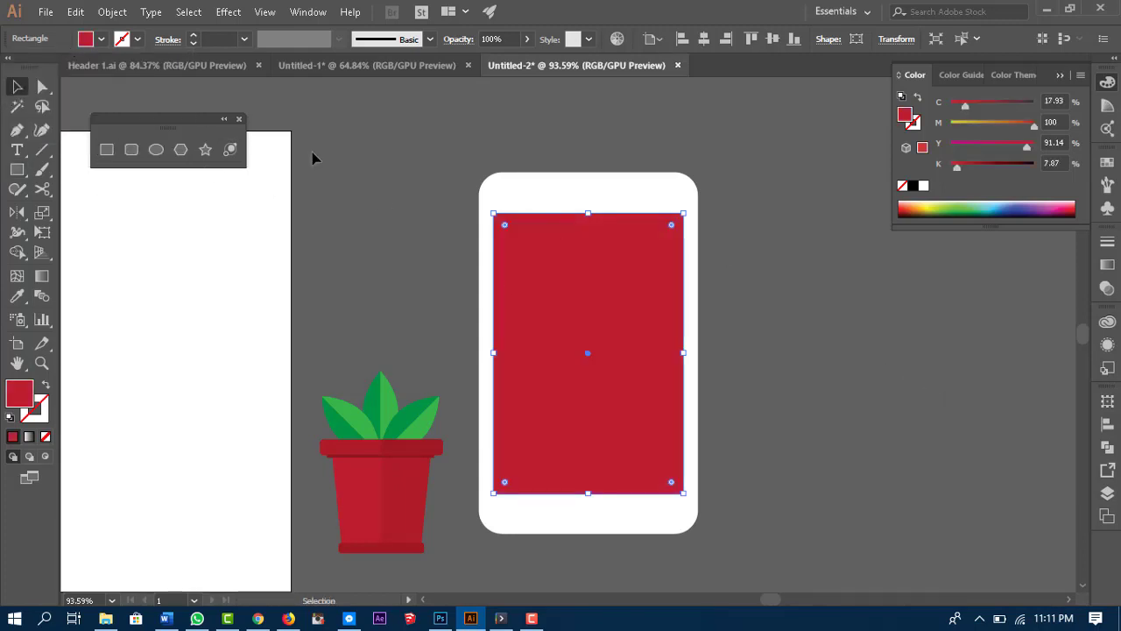
click(895, 443)
drag(630, 400, 634, 396)
click(813, 394)
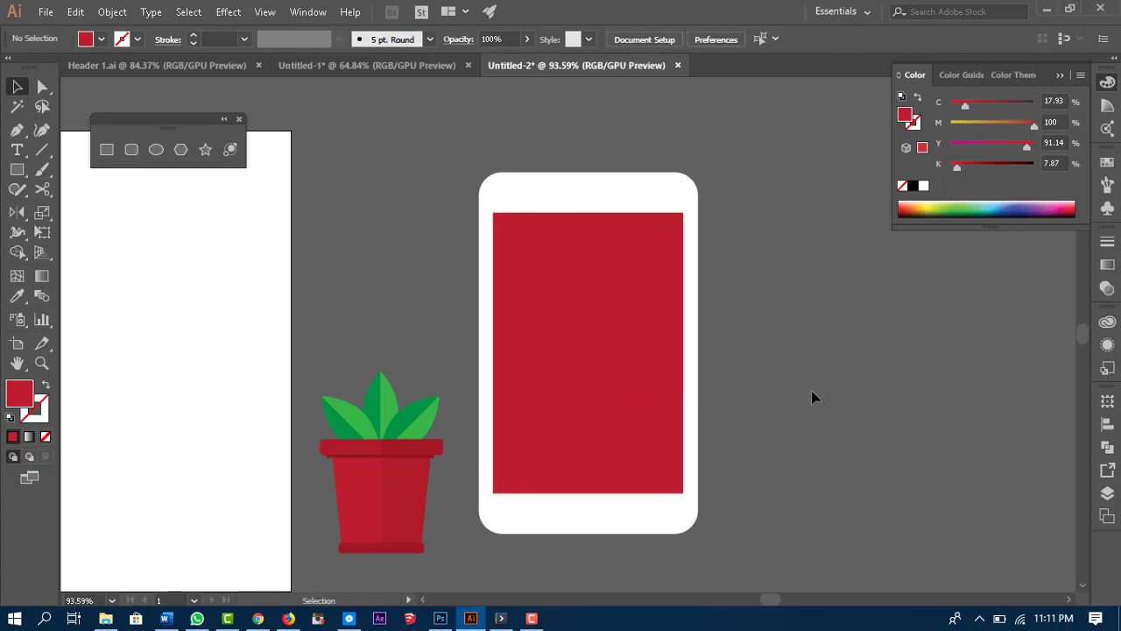
Step: Draw a small home-button circle horizontally centred in the white margin below the phone screen
scroll(867, 465, up, 1)
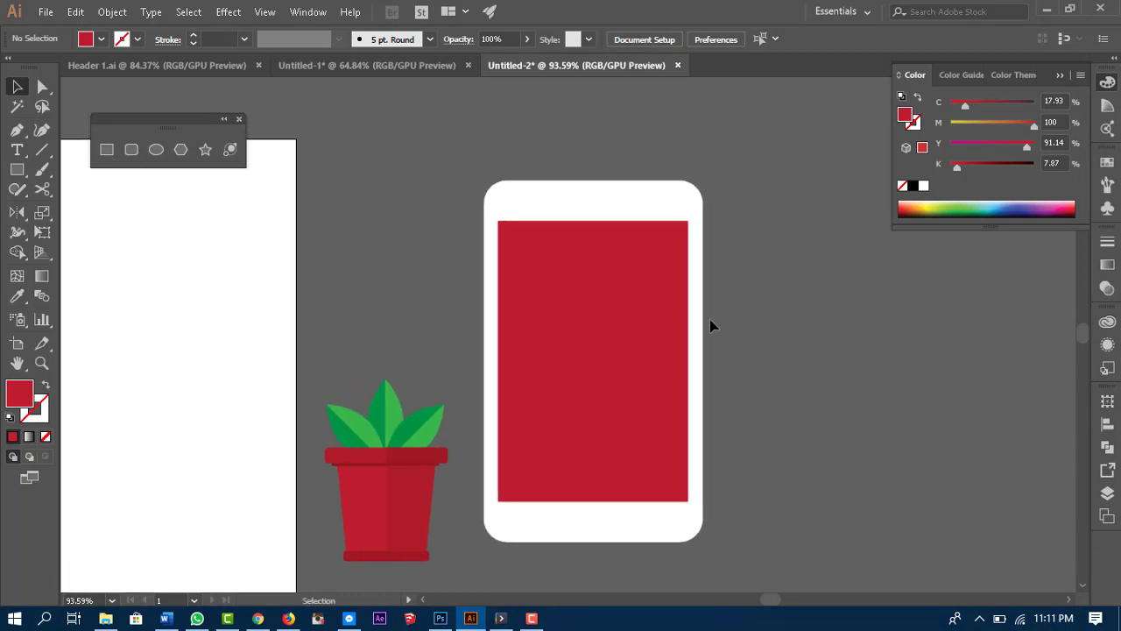
click(156, 149)
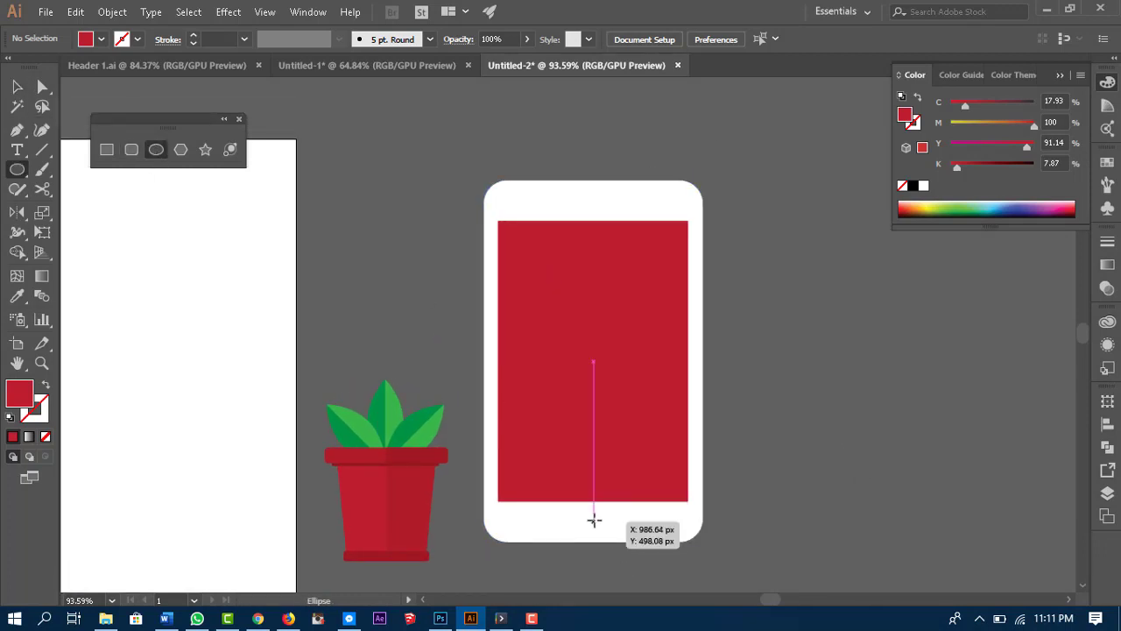
drag(593, 520, 606, 534)
key(v)
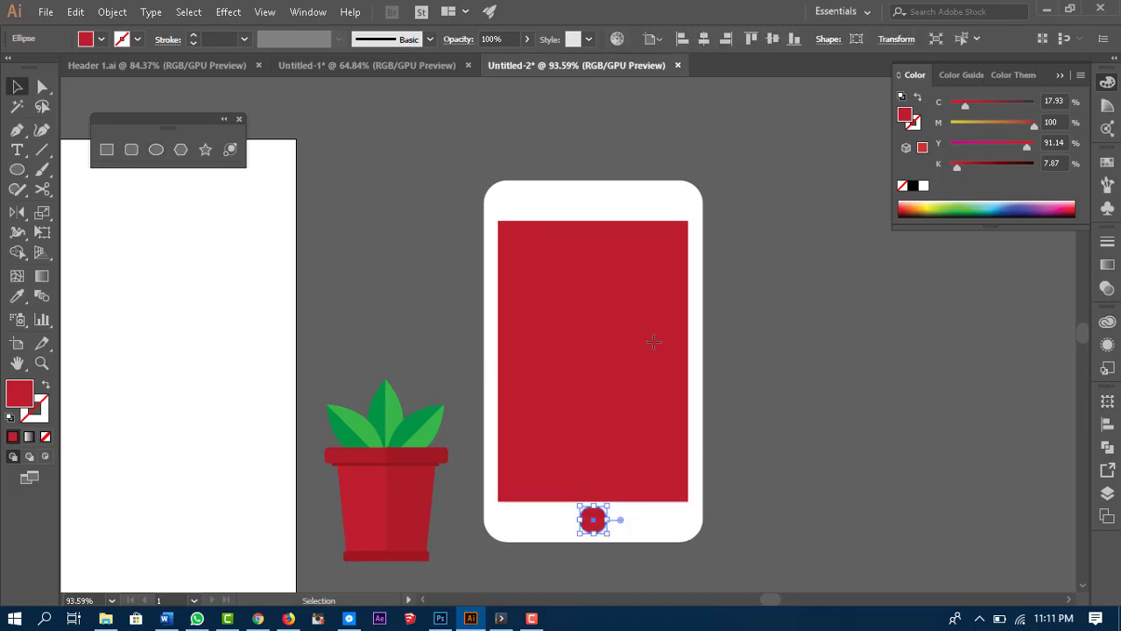
Step: Fill both the phone screen and the home button with the dark grey swatch C=0 M=0 Y=0 K=90
click(648, 388)
click(101, 40)
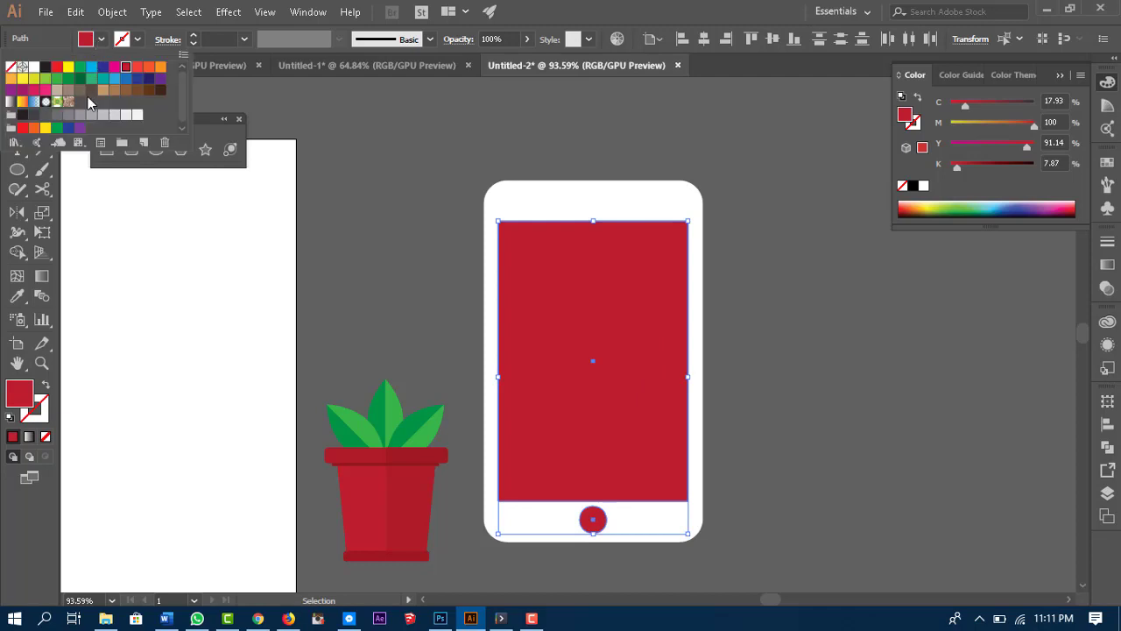
click(47, 116)
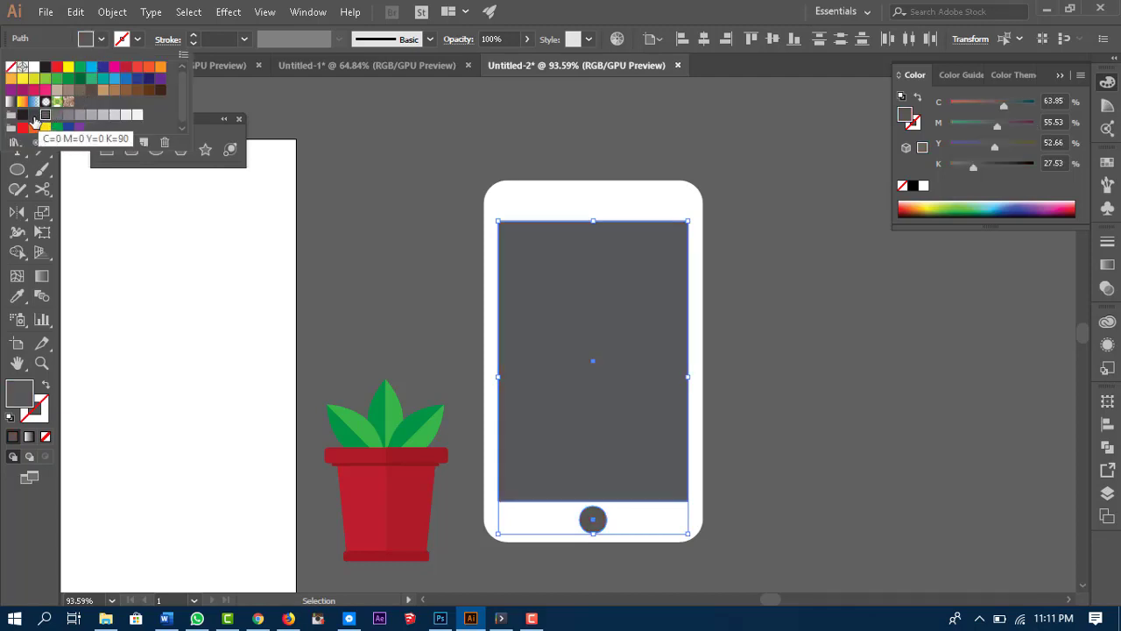
click(35, 115)
click(763, 335)
click(763, 335)
Step: Draw a small horizontal speaker bar in the margin above the screen and fully round its ends with a 5.34 px corner radius
scroll(880, 434, right, 2)
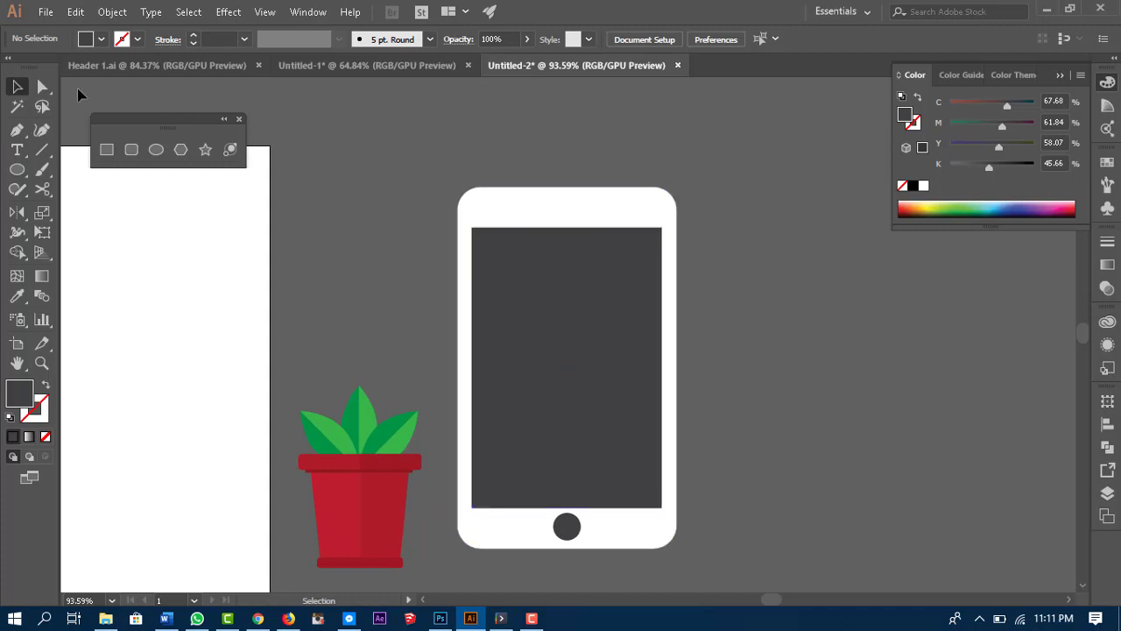
click(108, 150)
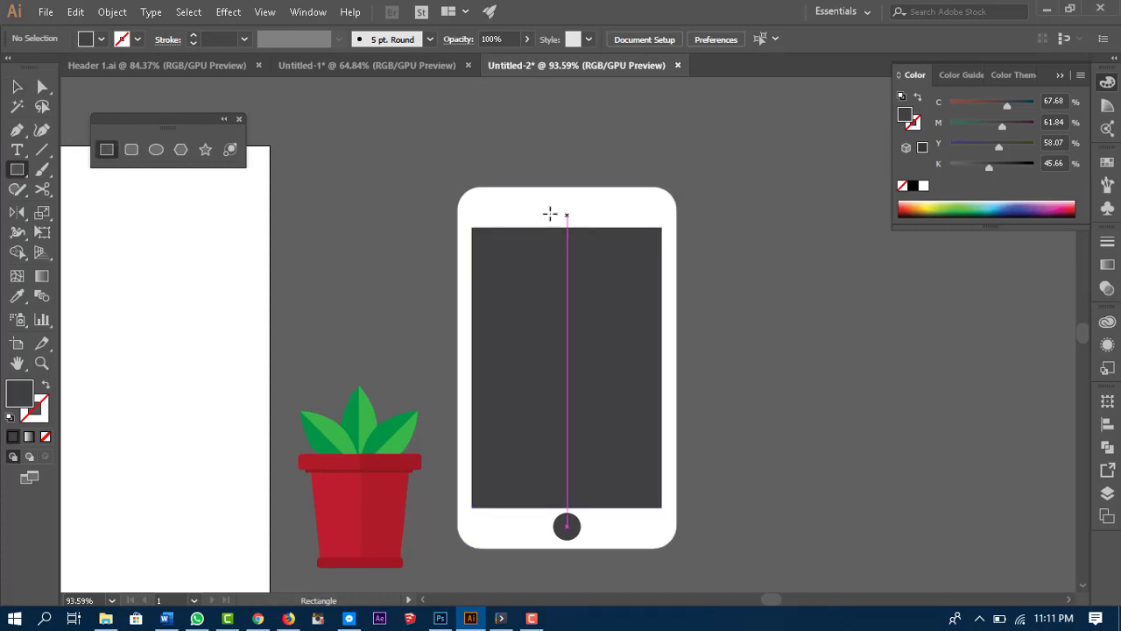
drag(552, 212, 793, 356)
key(z)
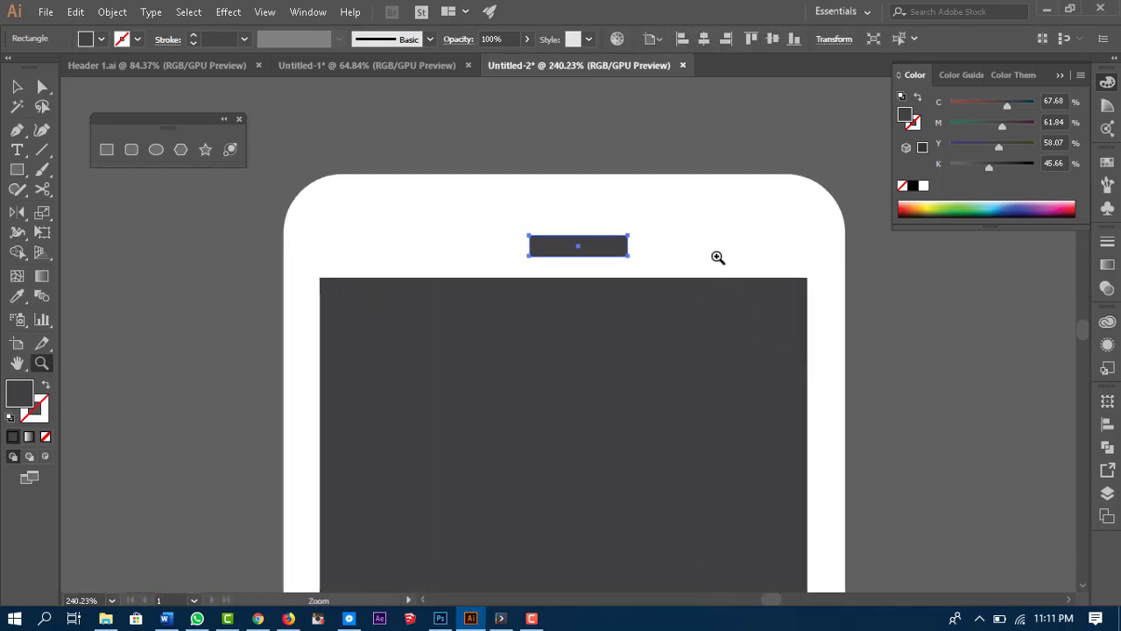
key(ctrl)
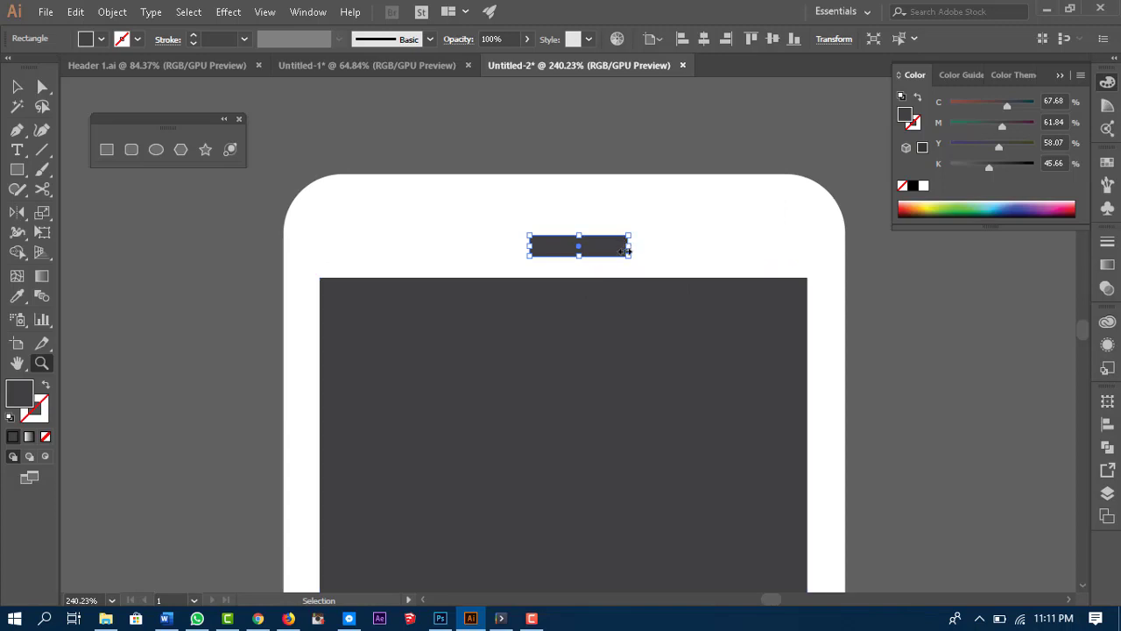
key(a)
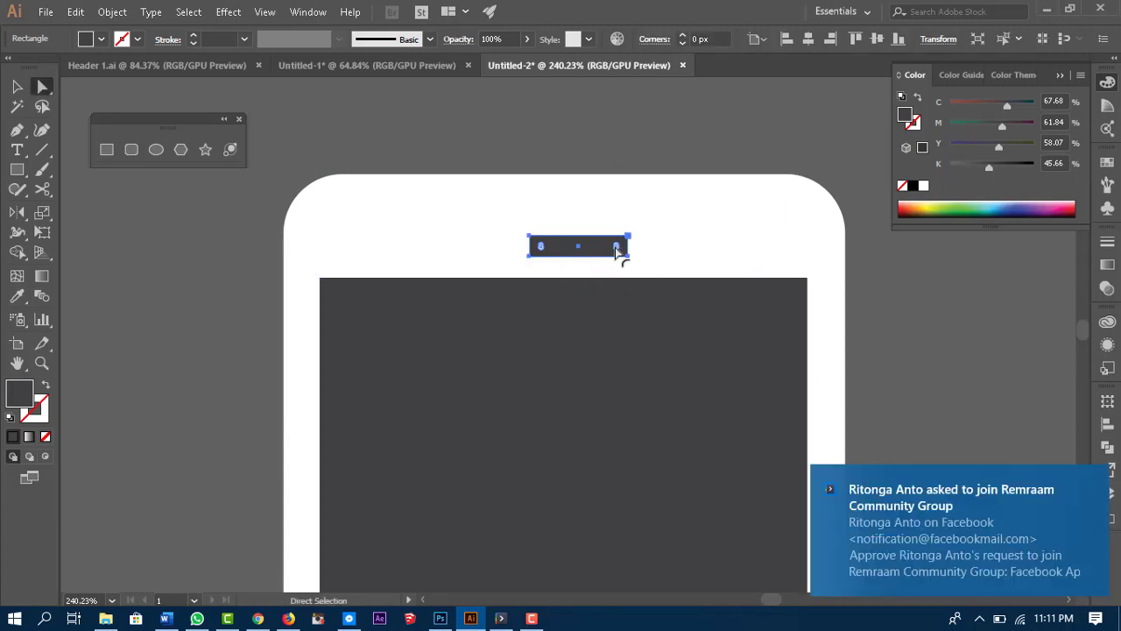
drag(616, 247, 526, 254)
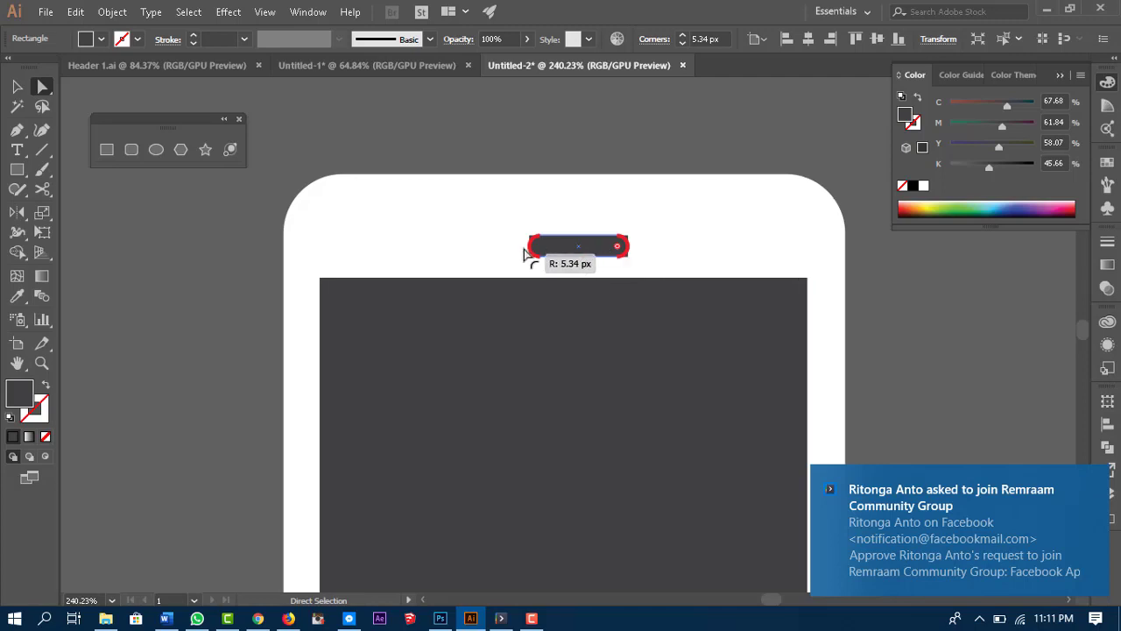
click(905, 341)
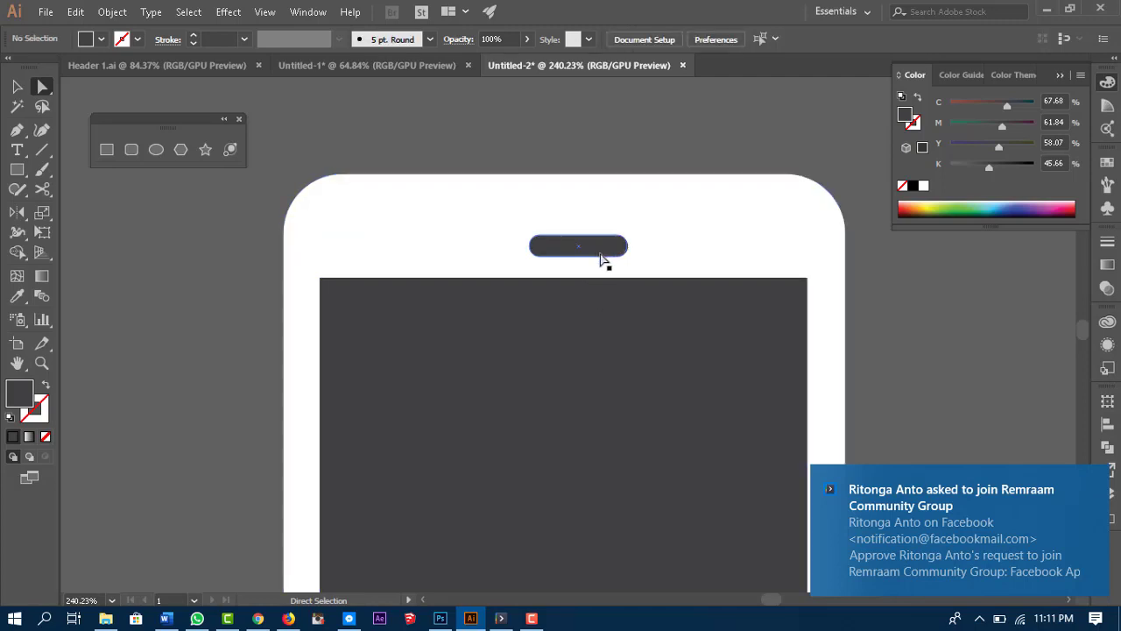
Step: Nudge the speaker bar slightly down and draw a small dark grey camera circle centred above it
key(v)
drag(599, 254, 599, 254)
key(Down)
key(Down)
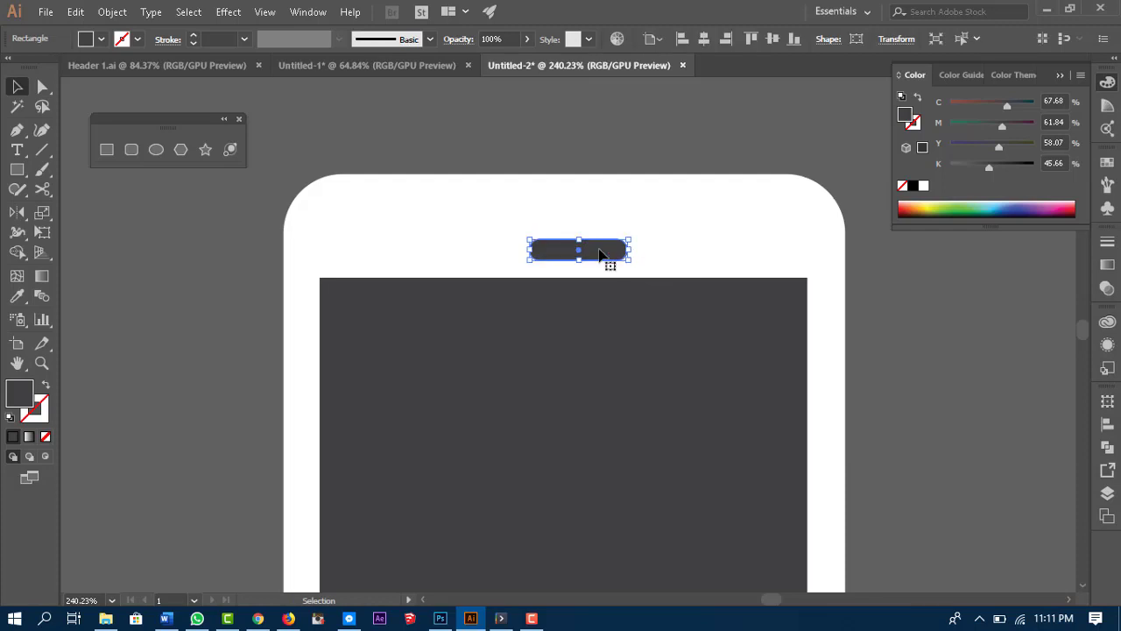
click(154, 149)
mouse_move(573, 200)
mouse_down()
mouse_move(603, 230)
mouse_move(579, 213)
mouse_up()
key(v)
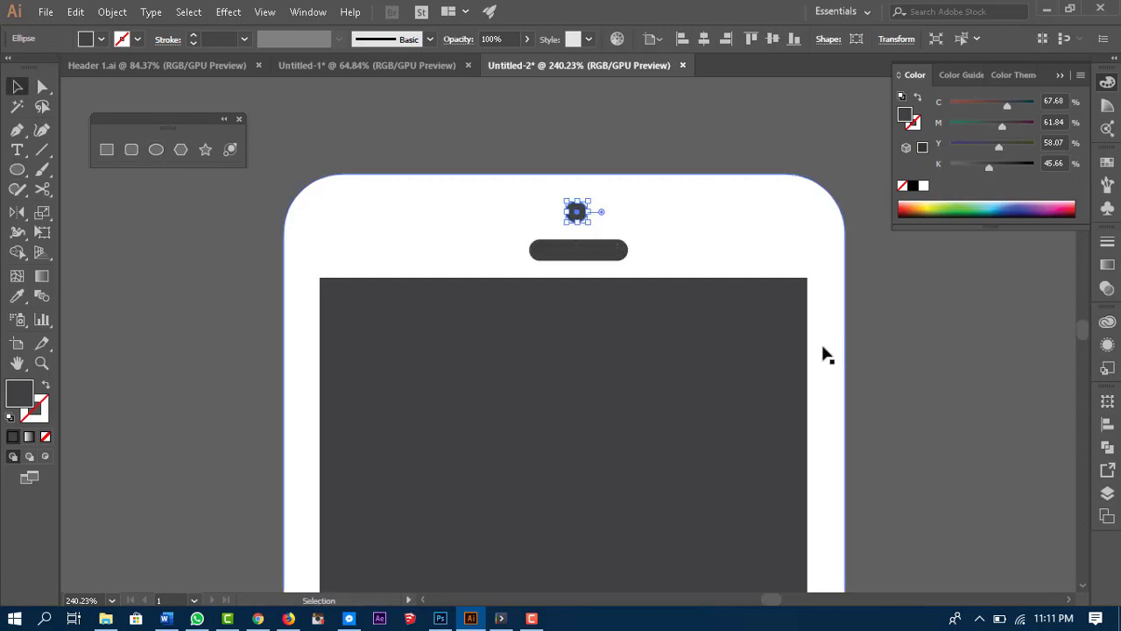
click(919, 382)
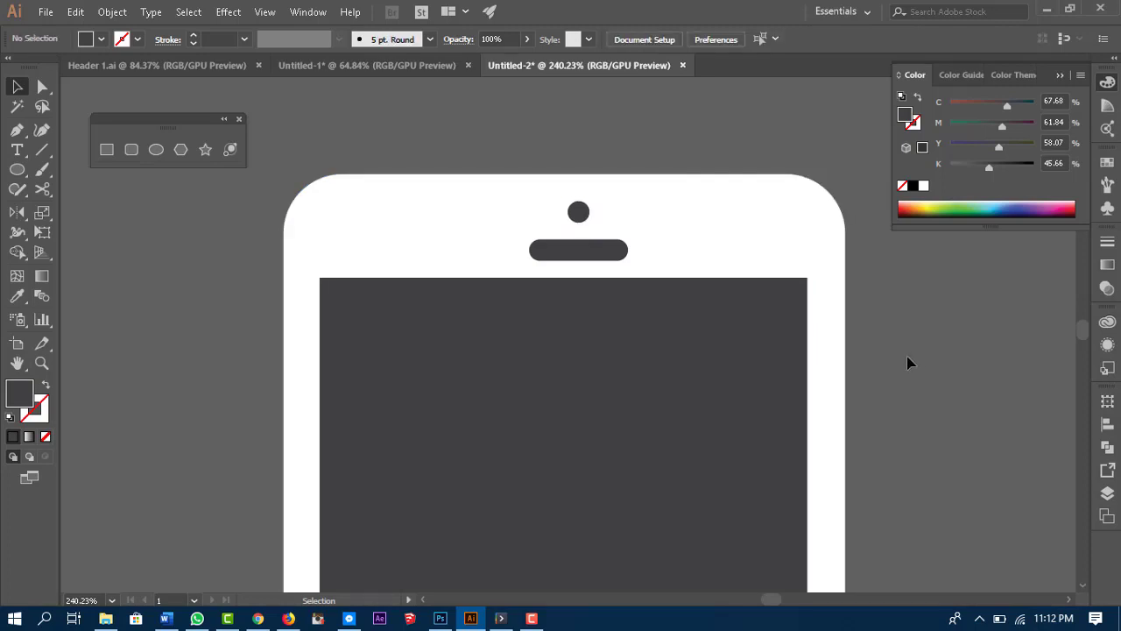
drag(939, 380, 891, 412)
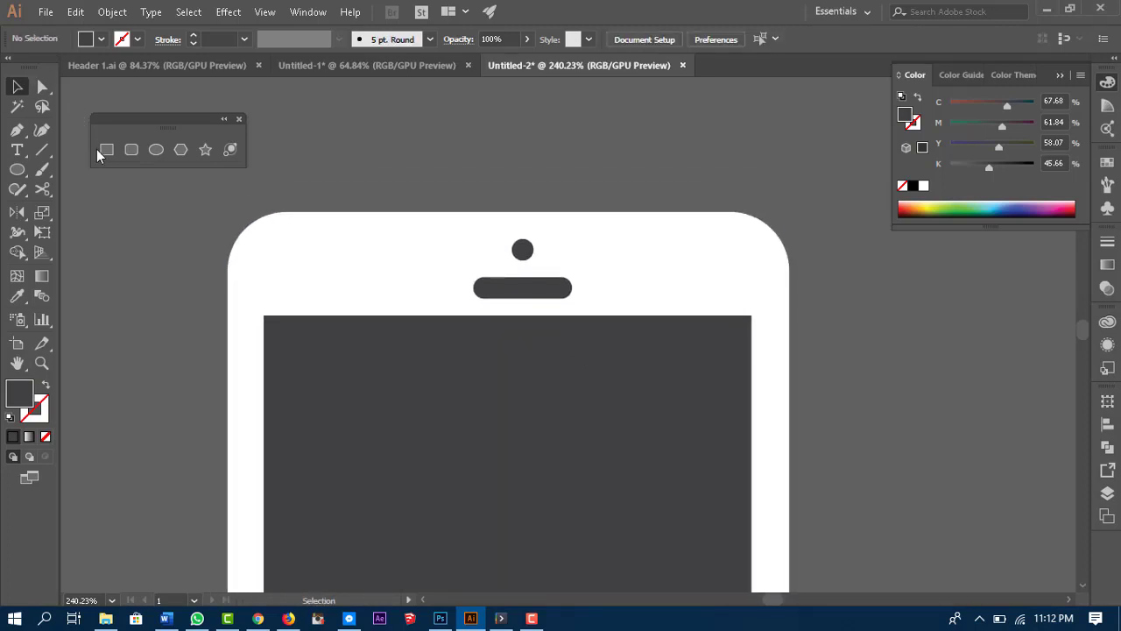
Step: Place a shortened copy of the speaker bar across the phone's upper edge near its right corner and fill it white as a power button
click(541, 294)
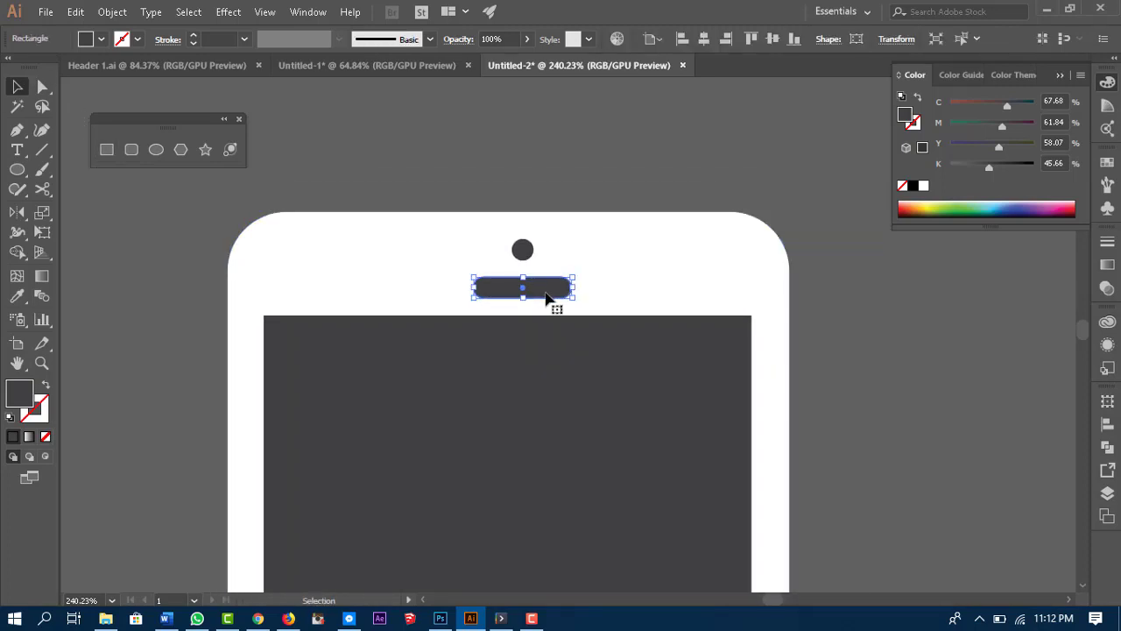
drag(545, 298, 704, 215)
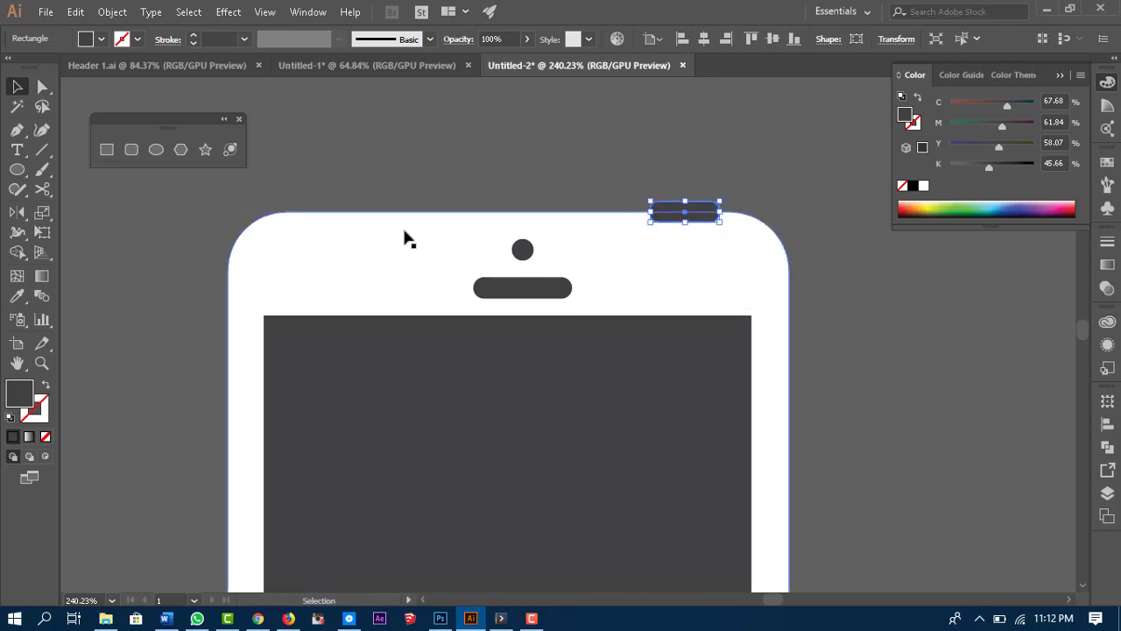
click(100, 39)
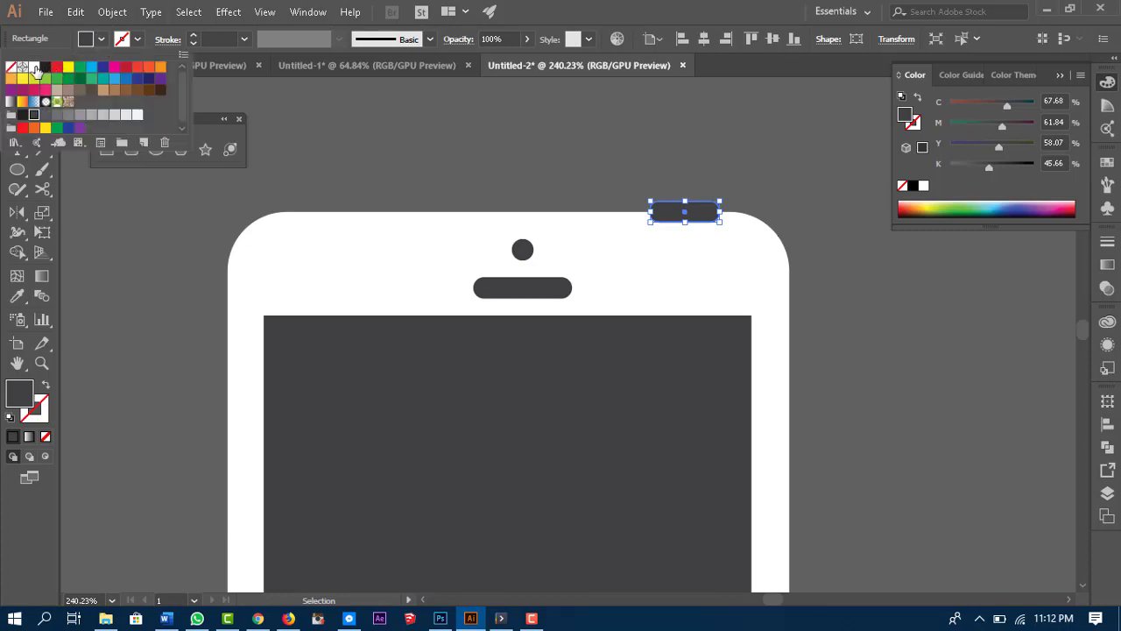
click(37, 70)
click(875, 348)
scroll(902, 368, down, 1)
scroll(903, 367, left, 2)
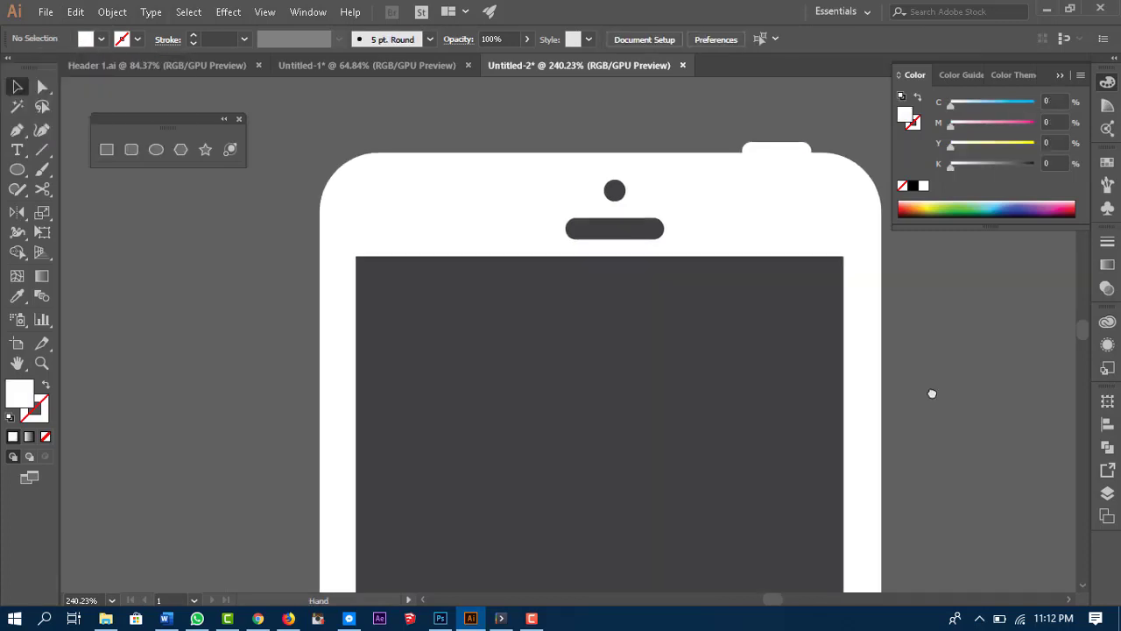
drag(776, 163, 771, 161)
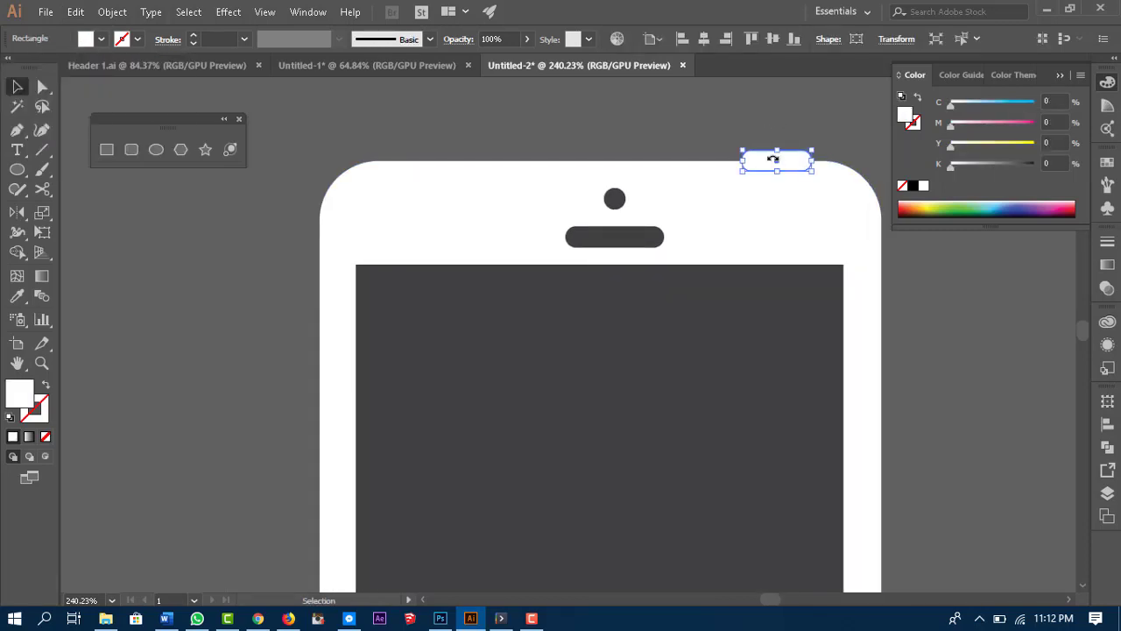
click(908, 412)
Step: Draw a small upright white rectangle straddling the phone body's left edge, just below the level of the screen's upper edge
scroll(902, 407, down, 1)
scroll(902, 407, left, 1)
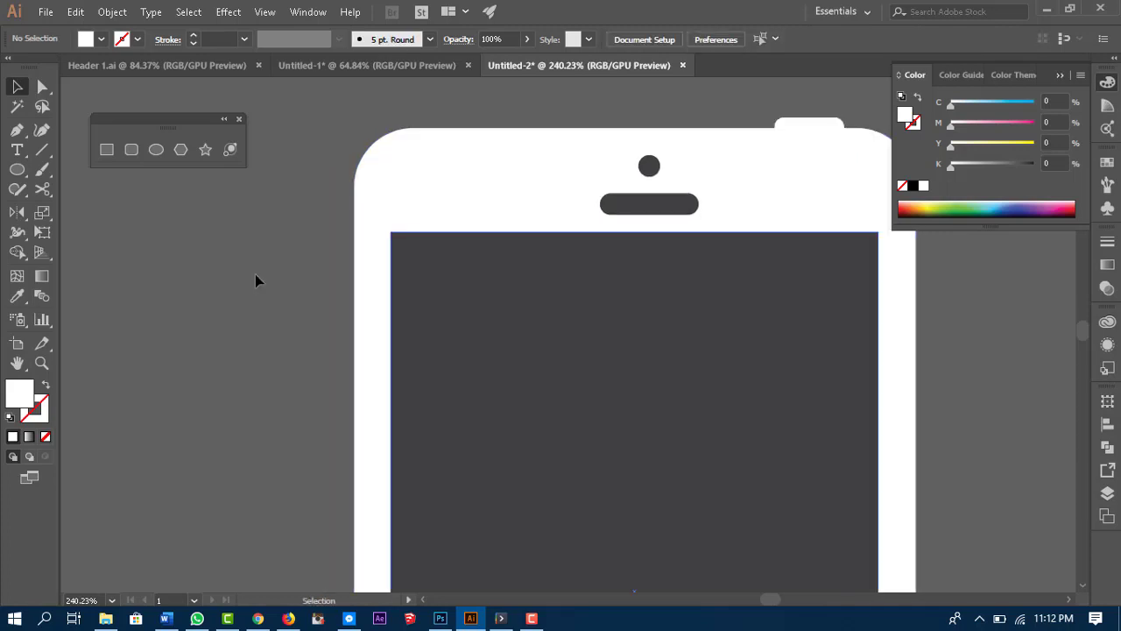
click(106, 150)
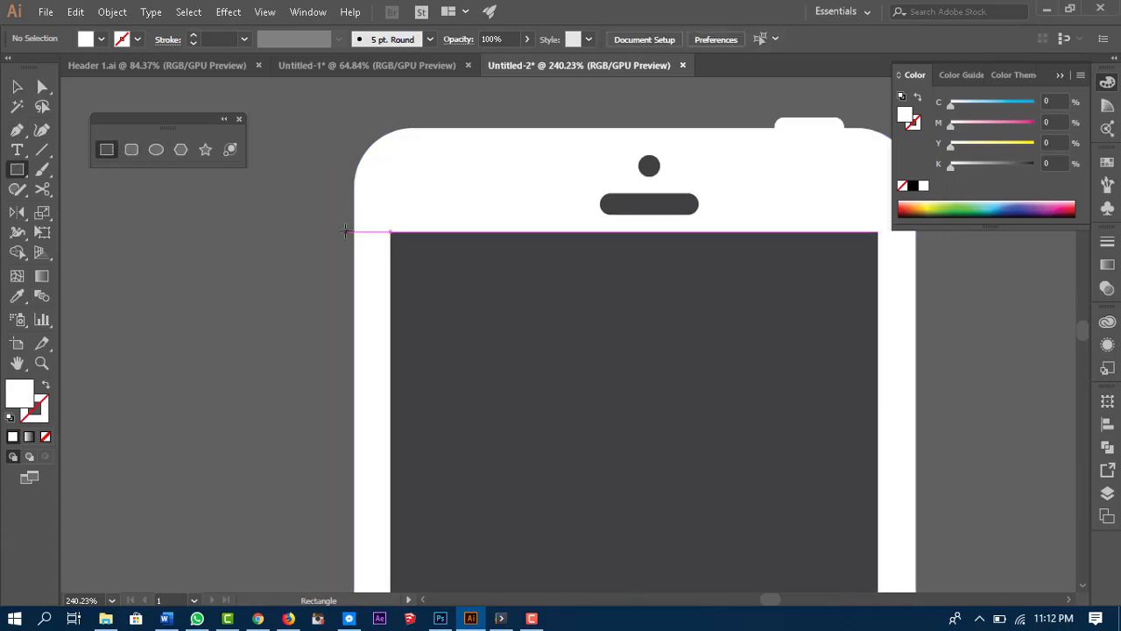
drag(341, 244, 371, 300)
Step: Round the side button's corners slightly and shift it inward so less of it protrudes from the phone body
key(a)
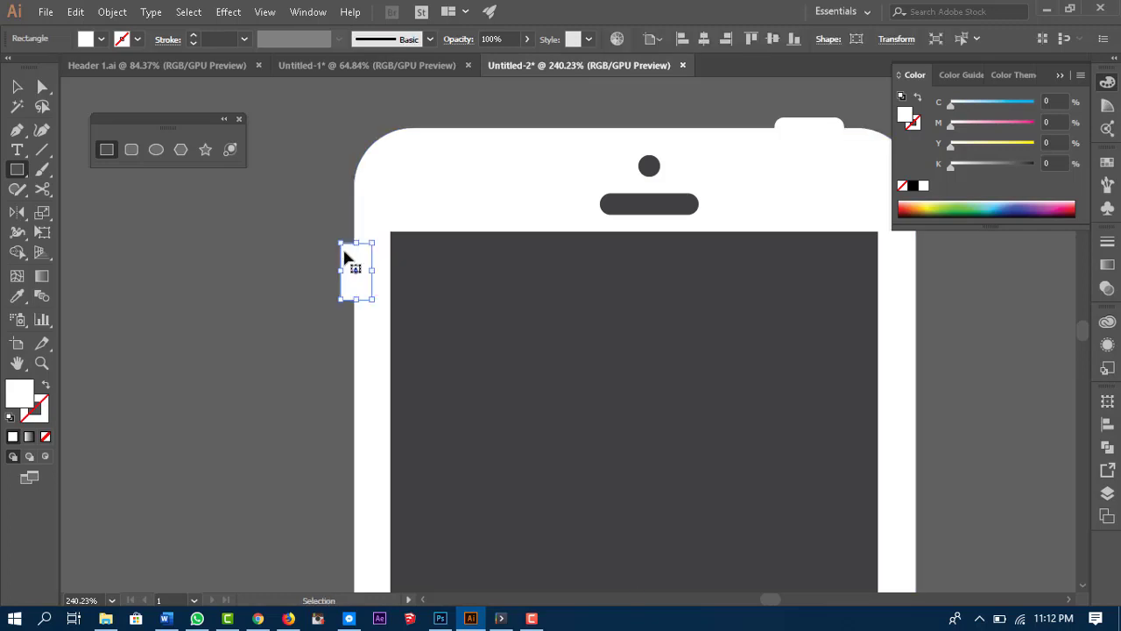
click(344, 254)
drag(351, 254, 347, 252)
click(229, 274)
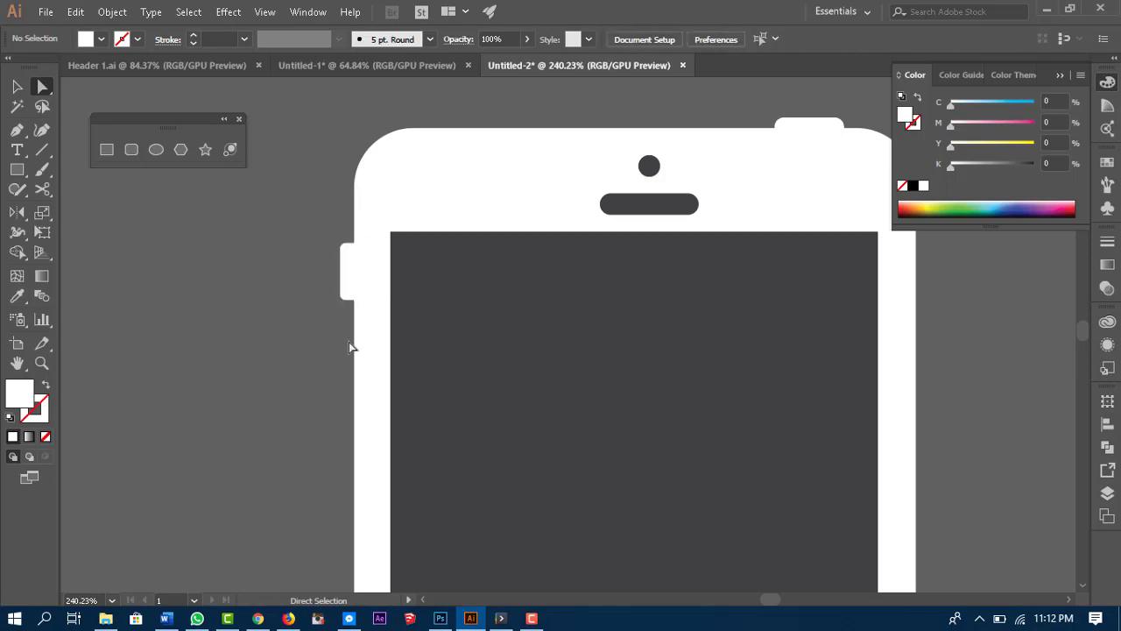
key(v)
click(344, 280)
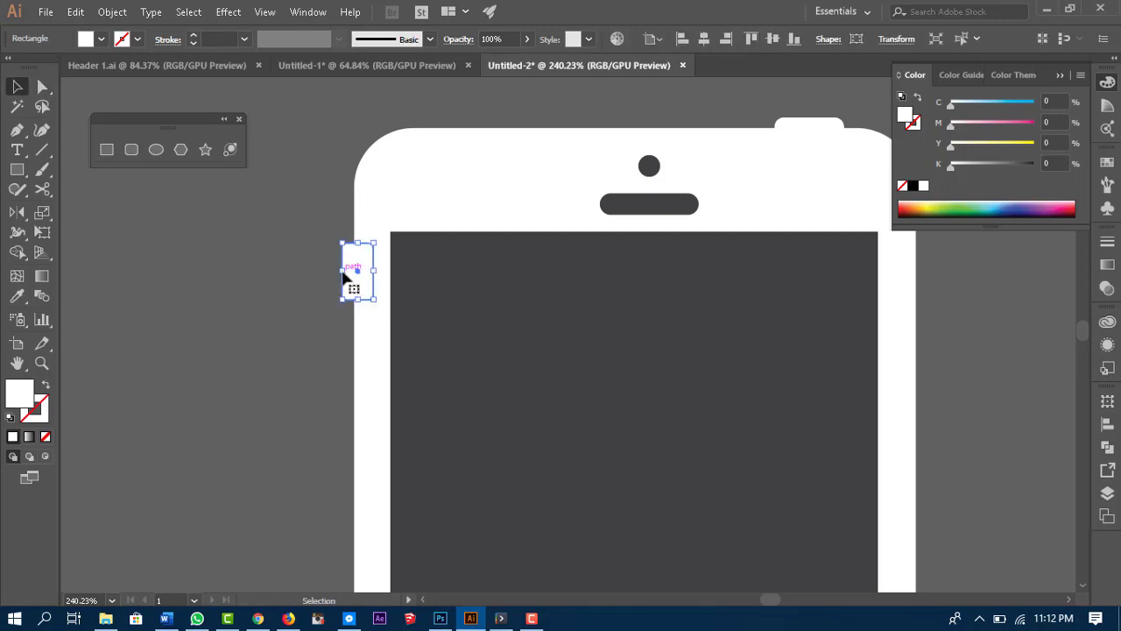
click(347, 368)
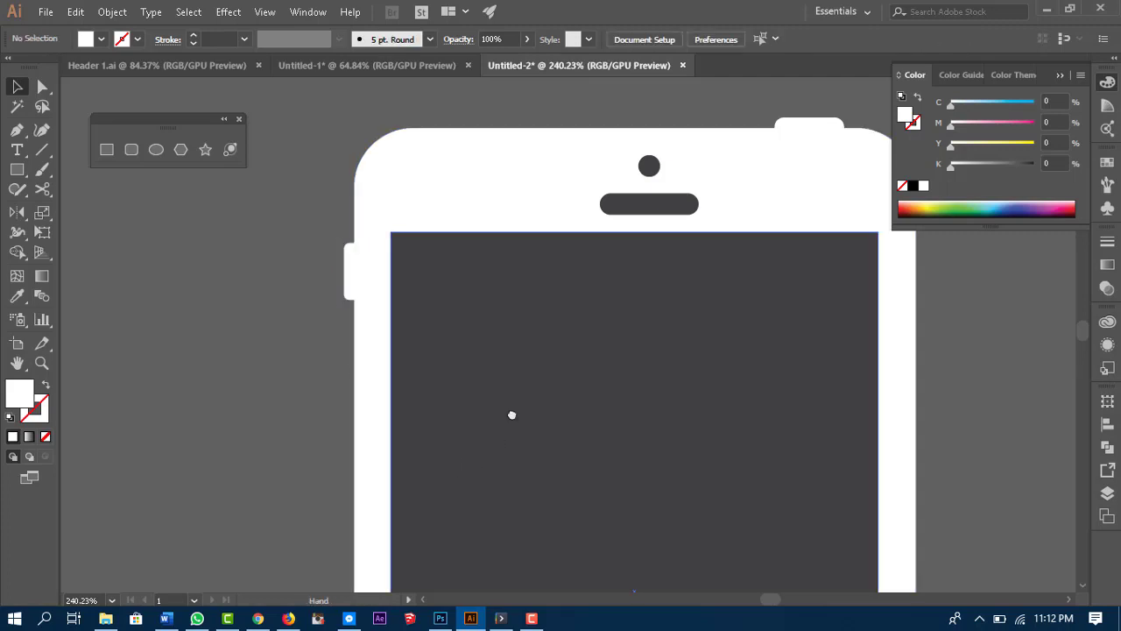
Step: Add two slightly shorter copies of the side button, stacked below it along the phone's left edge as volume buttons
drag(511, 413, 526, 334)
drag(436, 224, 411, 253)
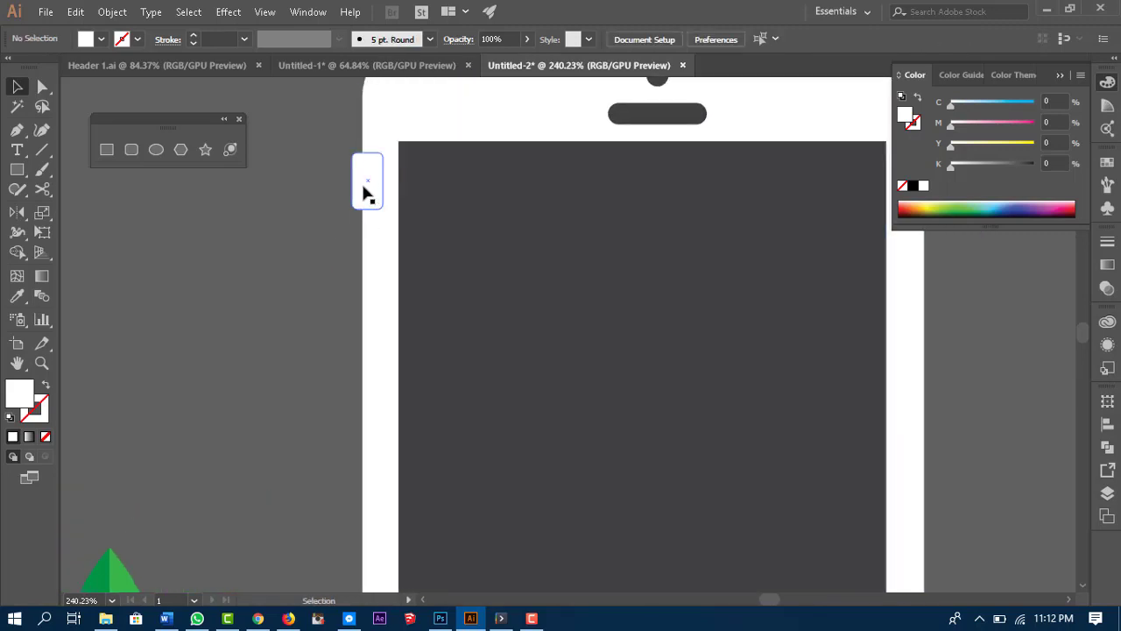
drag(363, 187, 367, 377)
click(319, 299)
click(222, 318)
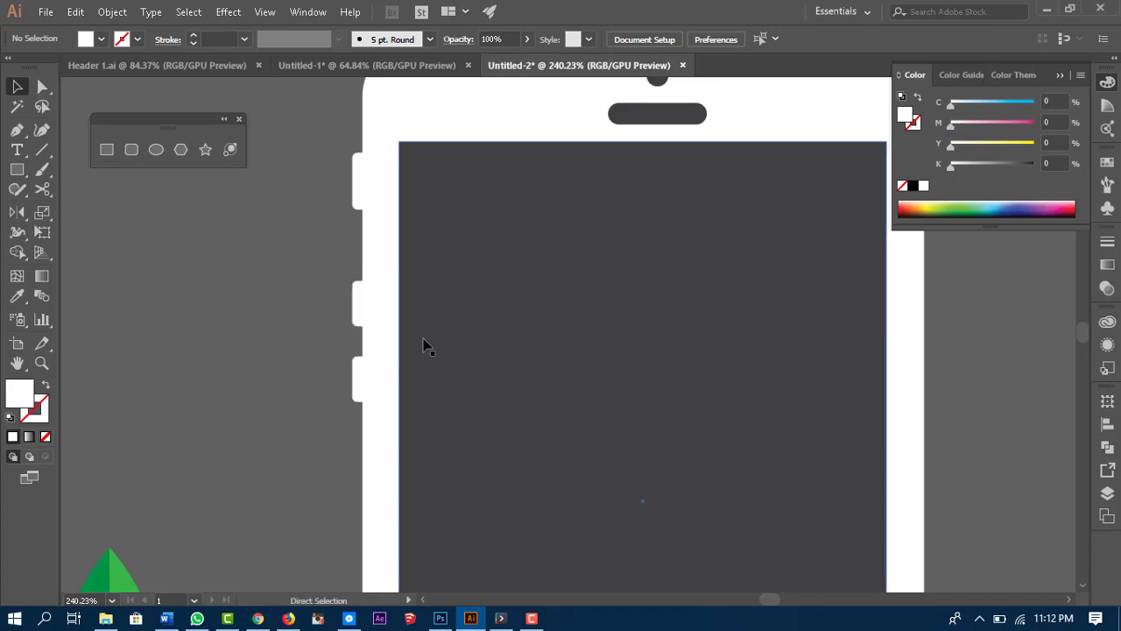
Step: Review the whole phone at 100% zoom and compare it with the plant and camera at 50%
key(ctrl+1)
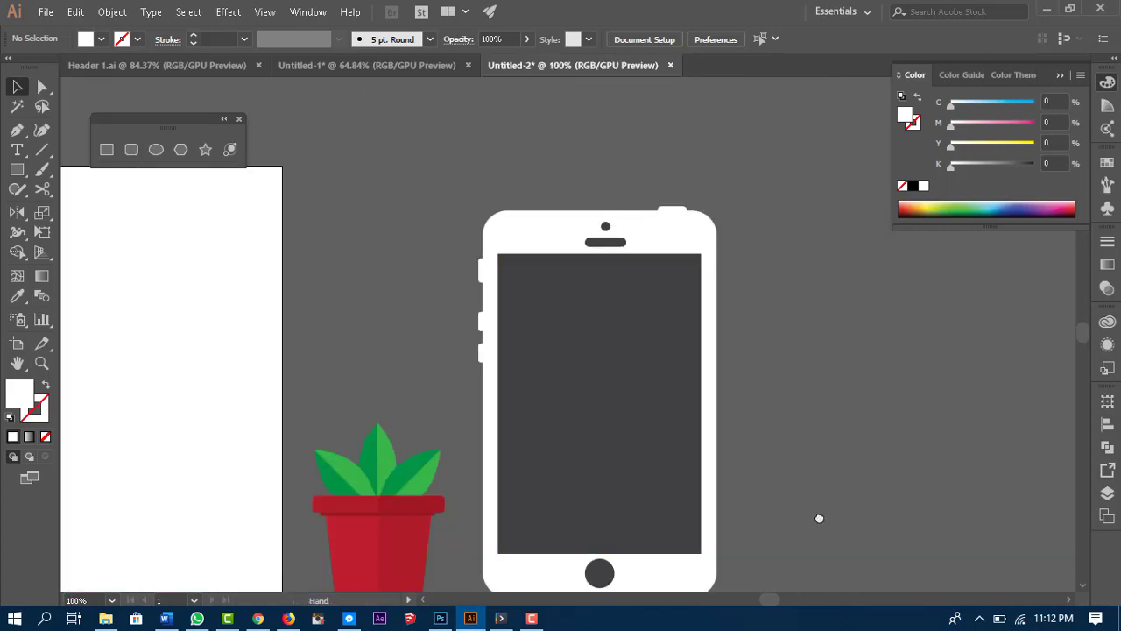
drag(818, 517, 777, 466)
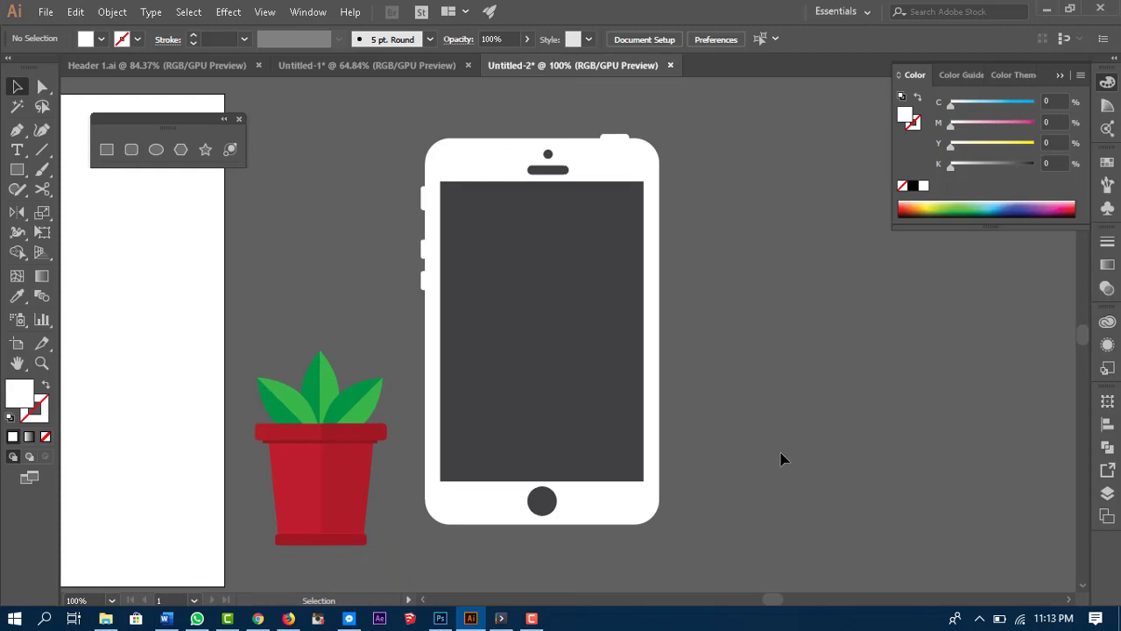
drag(728, 453, 775, 464)
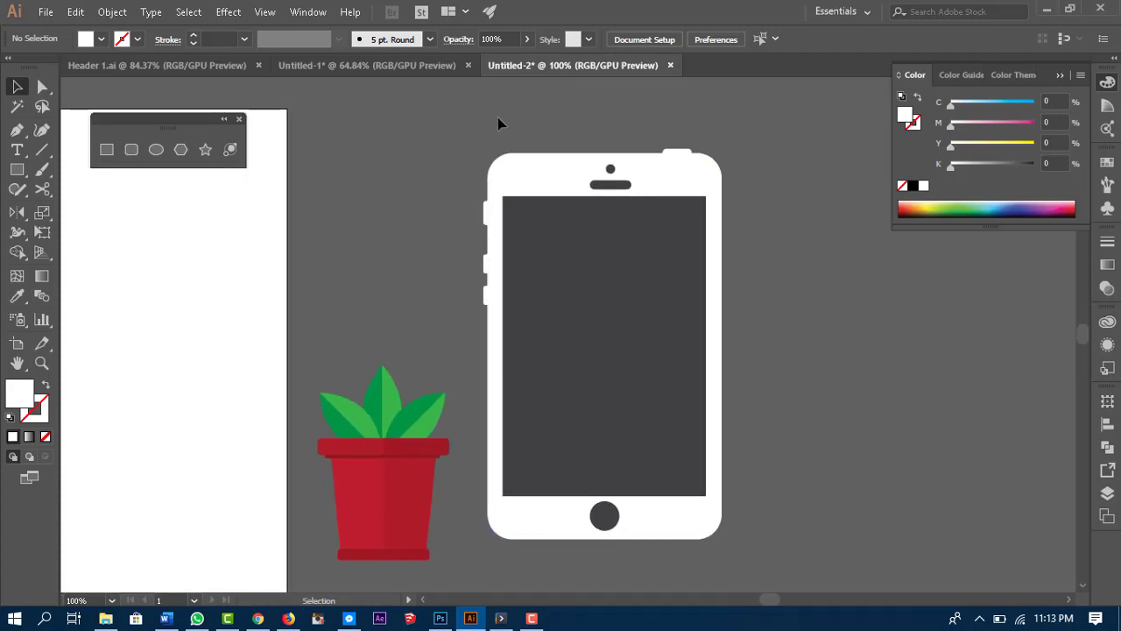
drag(497, 118, 769, 452)
click(817, 427)
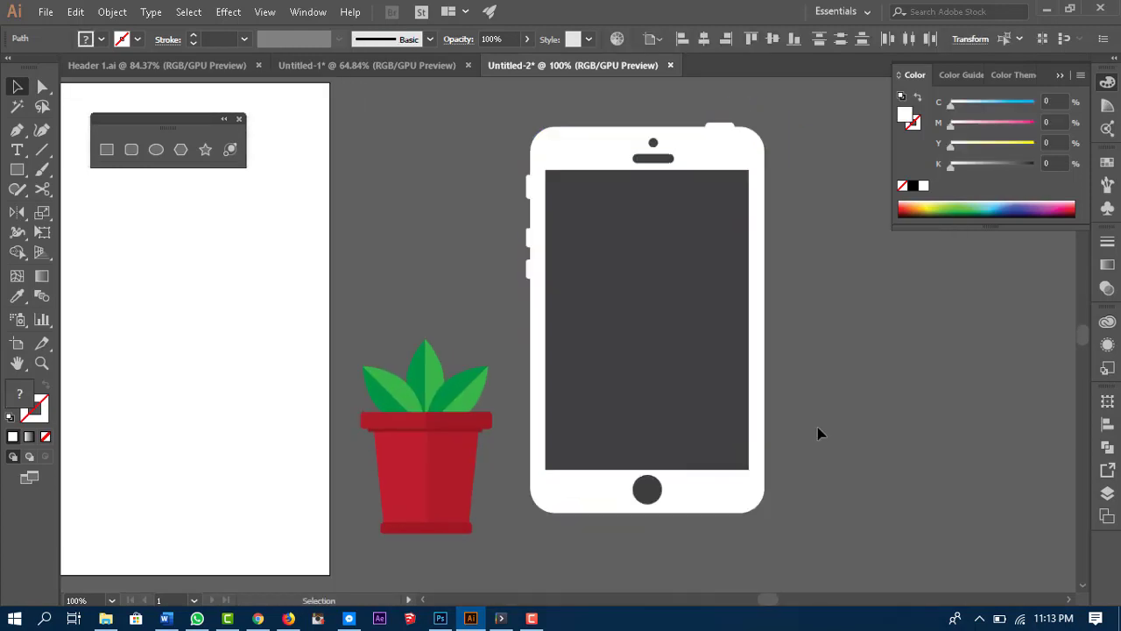
drag(888, 462, 884, 439)
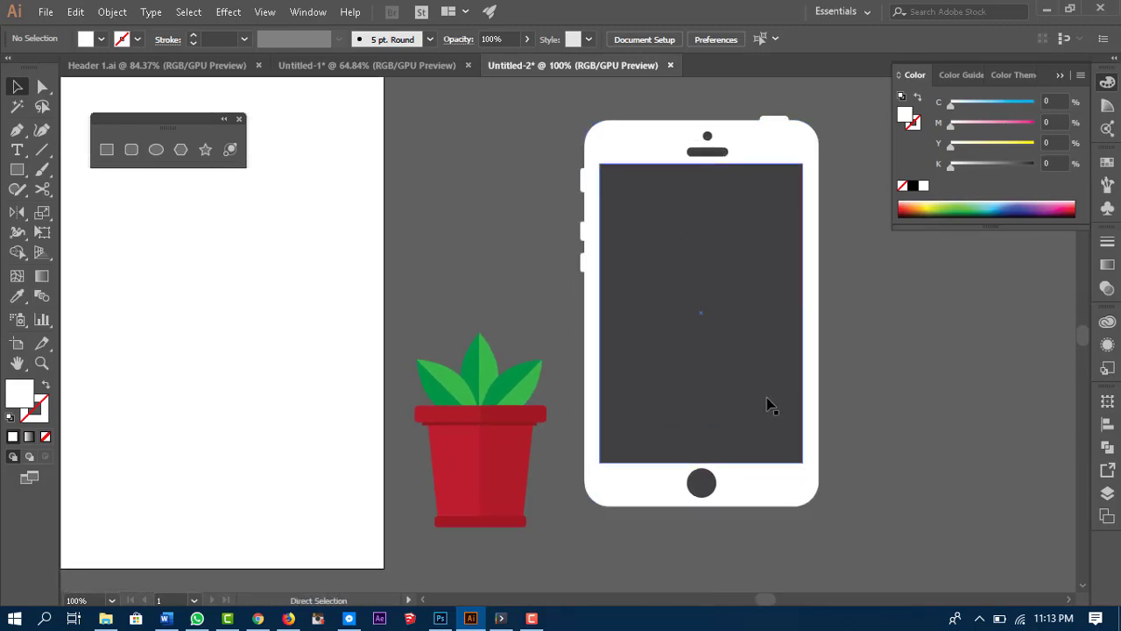
key(ctrl+minus)
key(ctrl+minus)
drag(429, 407, 587, 445)
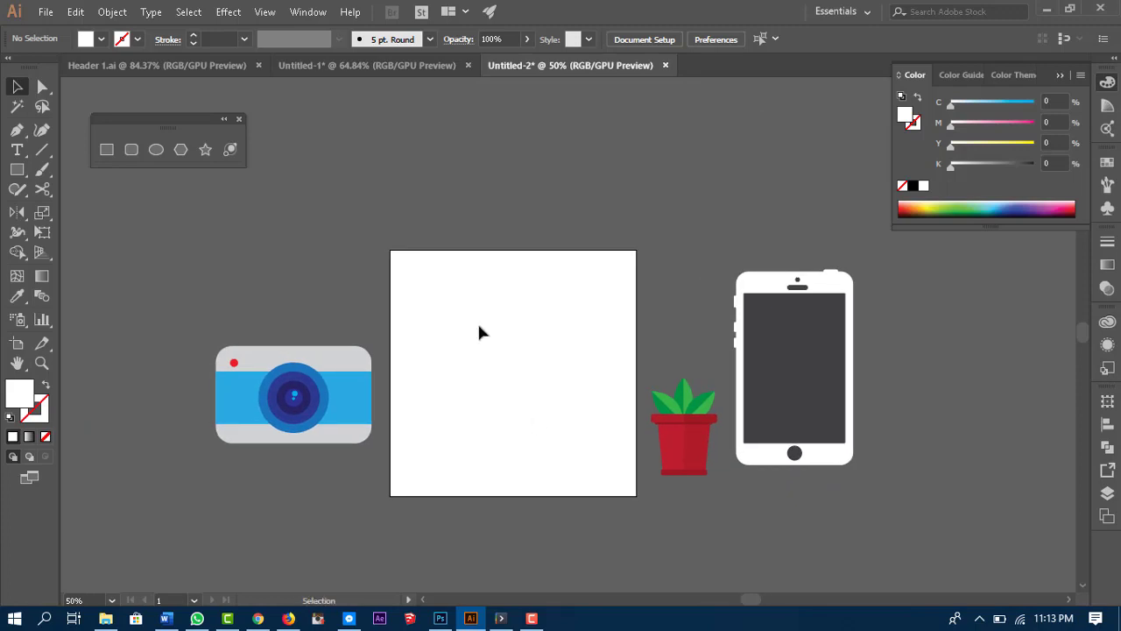